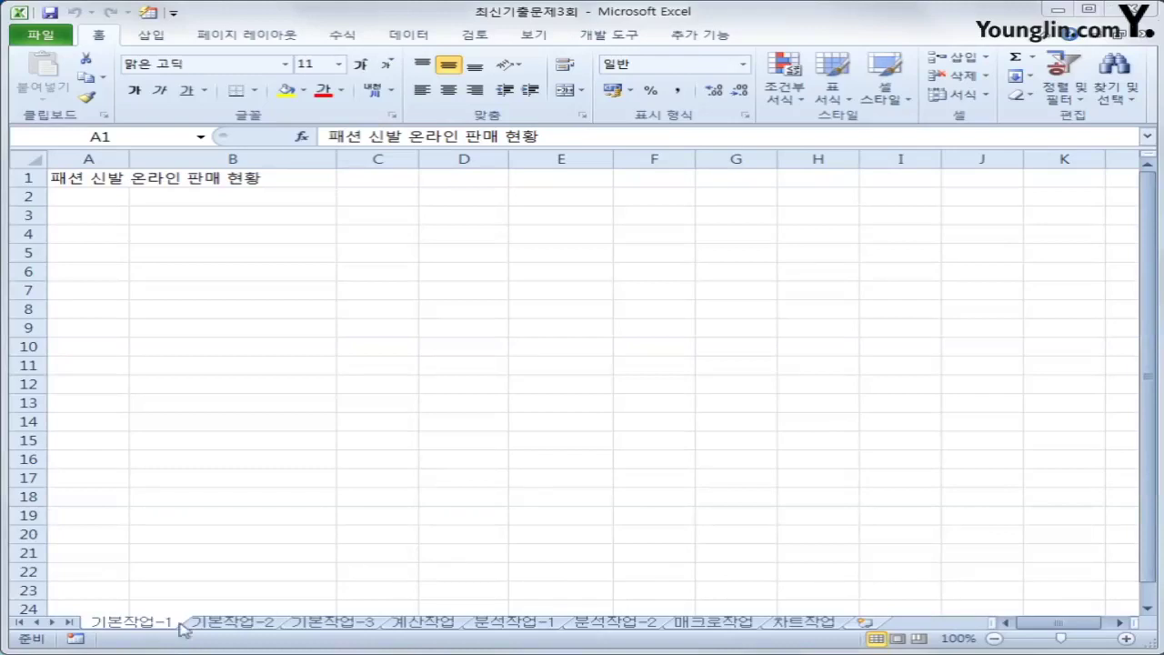
Step: On the 기본작업-1 sheet, select the data-entry range A3:G12 below the title
{"action": "left_click", "coordinate": [114, 626]}
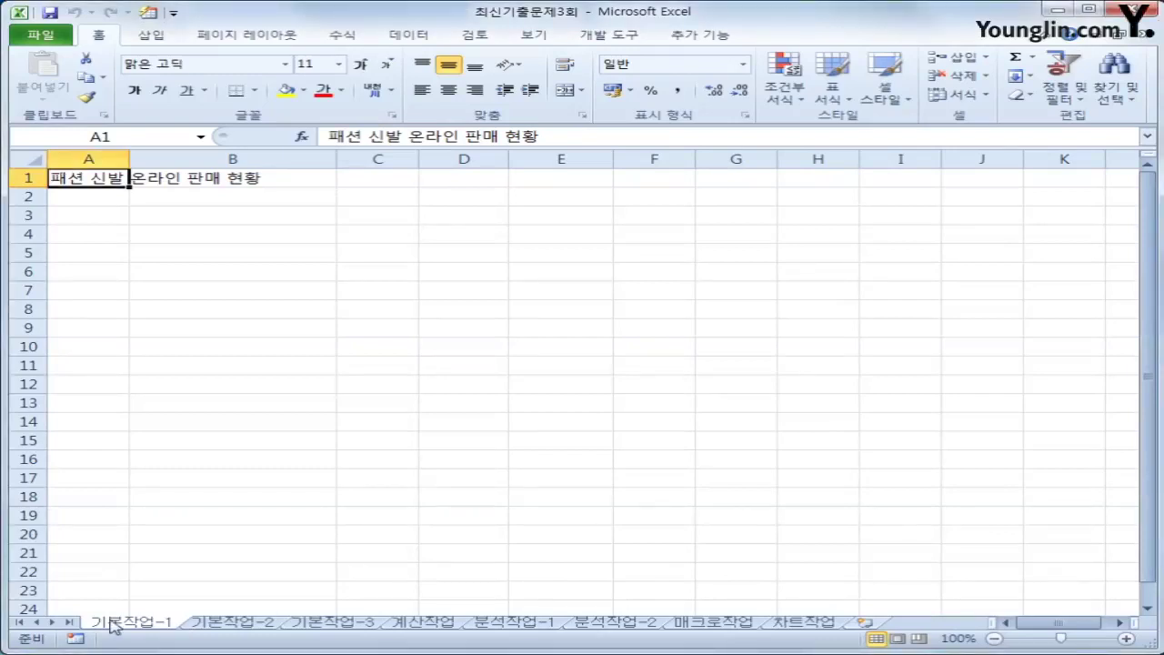
{"action": "left_click", "coordinate": [67, 219]}
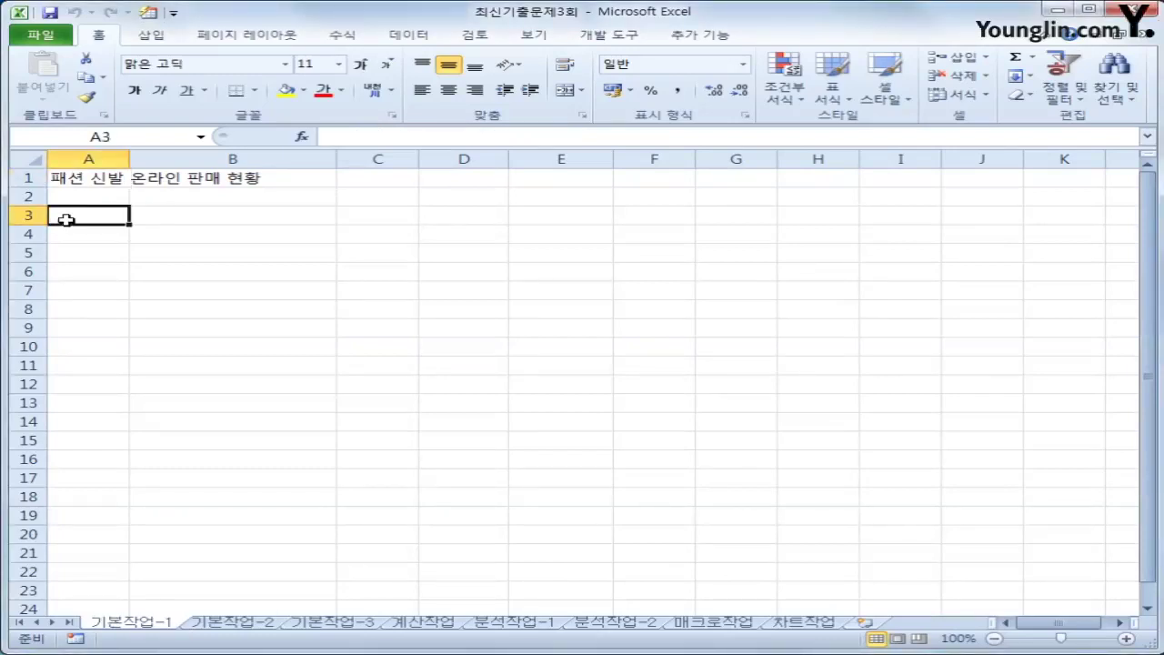
{"action": "left_click_drag", "start_coordinate": [67, 219], "coordinate": [732, 376]}
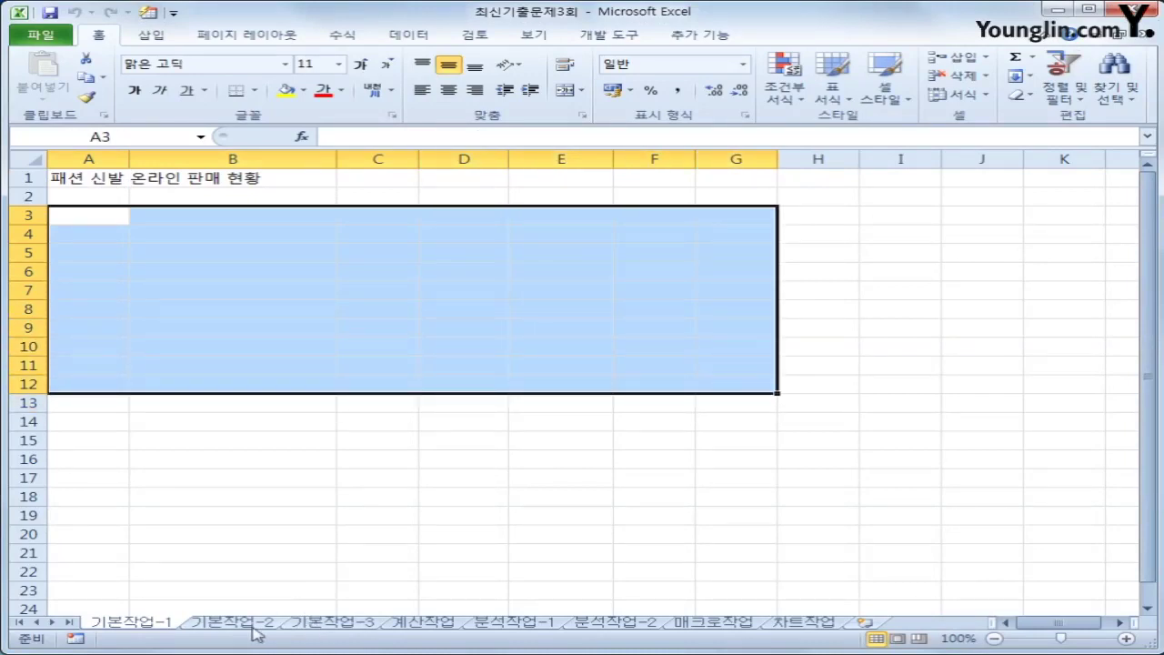
Step: On the 기본작업-2 sheet, merge and center the title 거래처 현황 across A1:G1
{"action": "left_click", "coordinate": [251, 622]}
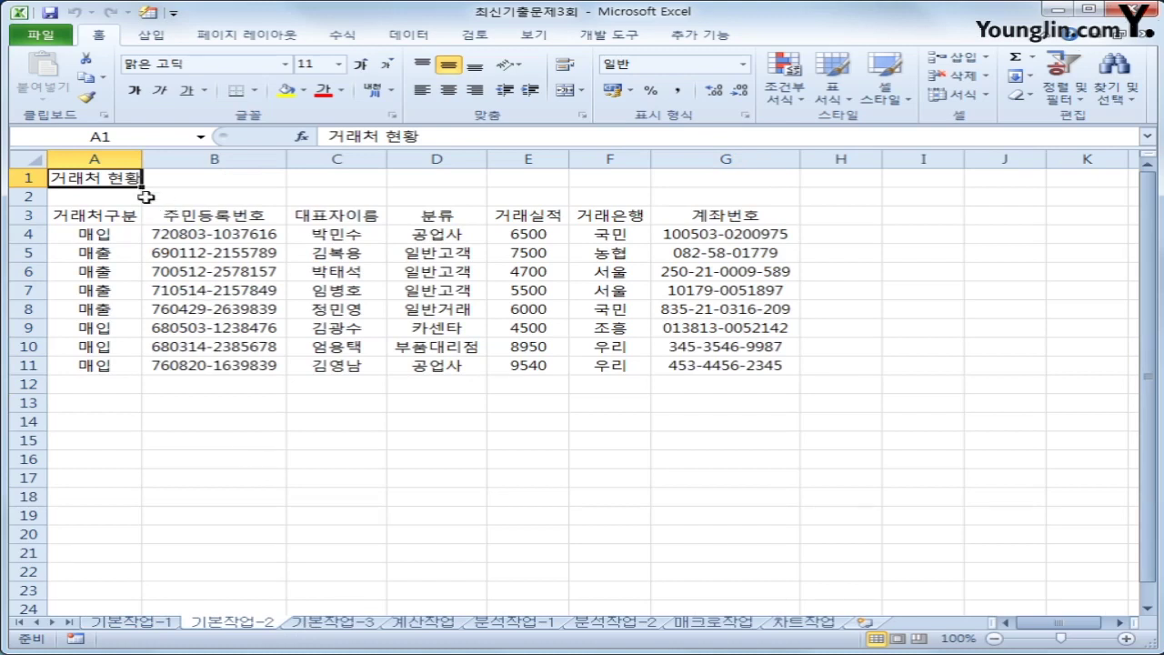
{"action": "left_click_drag", "start_coordinate": [100, 178], "coordinate": [755, 179]}
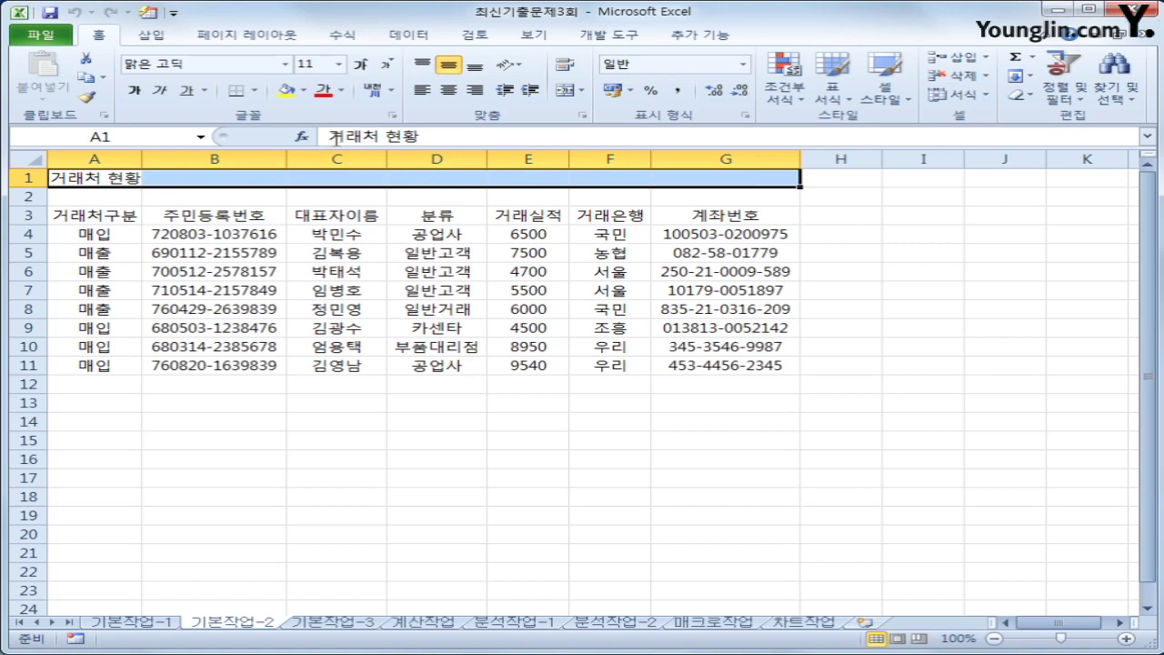
{"action": "left_click", "coordinate": [566, 91]}
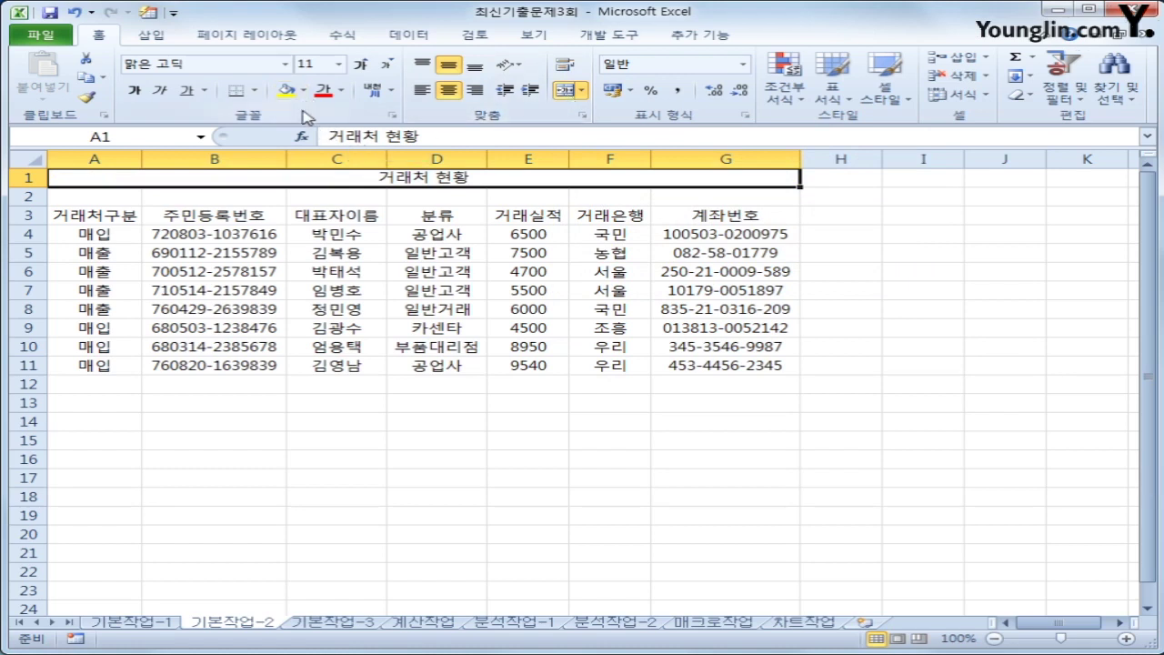
Step: Set the title's font to HY수평선M at size 17
{"action": "left_click", "coordinate": [287, 66]}
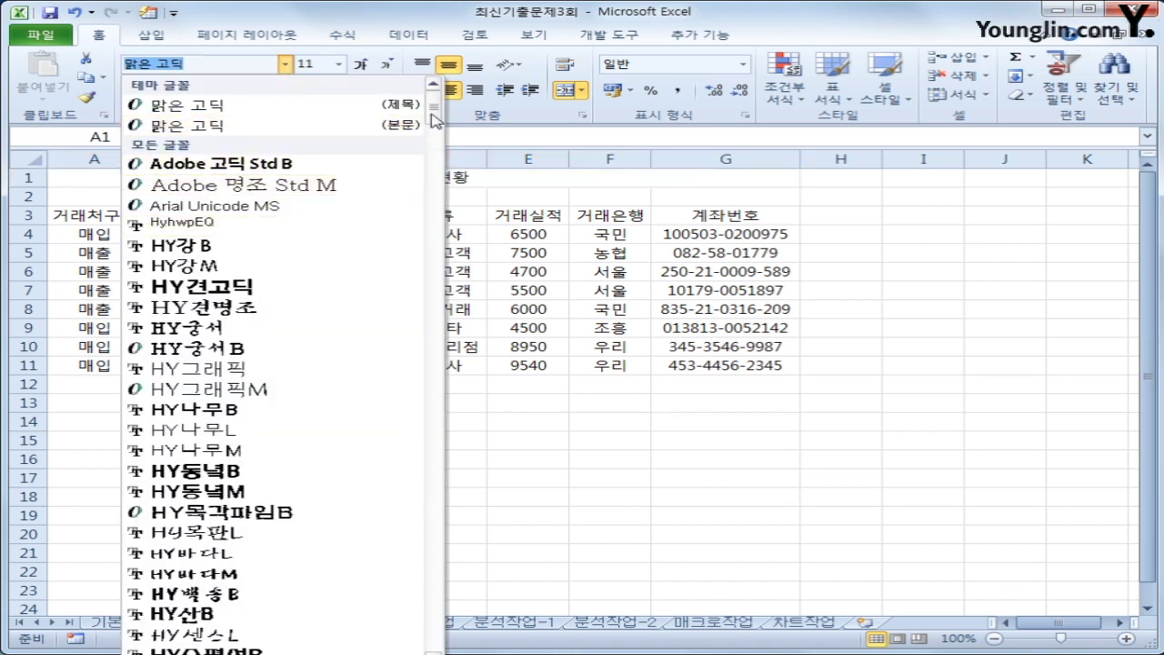
{"action": "left_click_drag", "start_coordinate": [434, 118], "coordinate": [435, 128]}
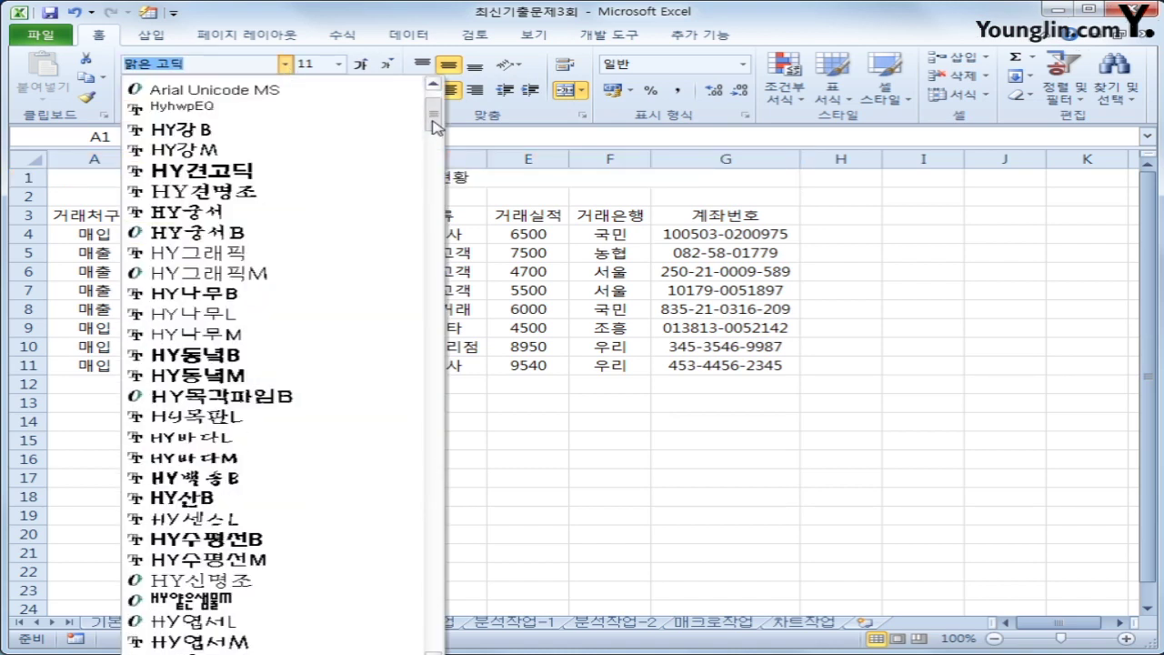
{"action": "left_click", "coordinate": [307, 561]}
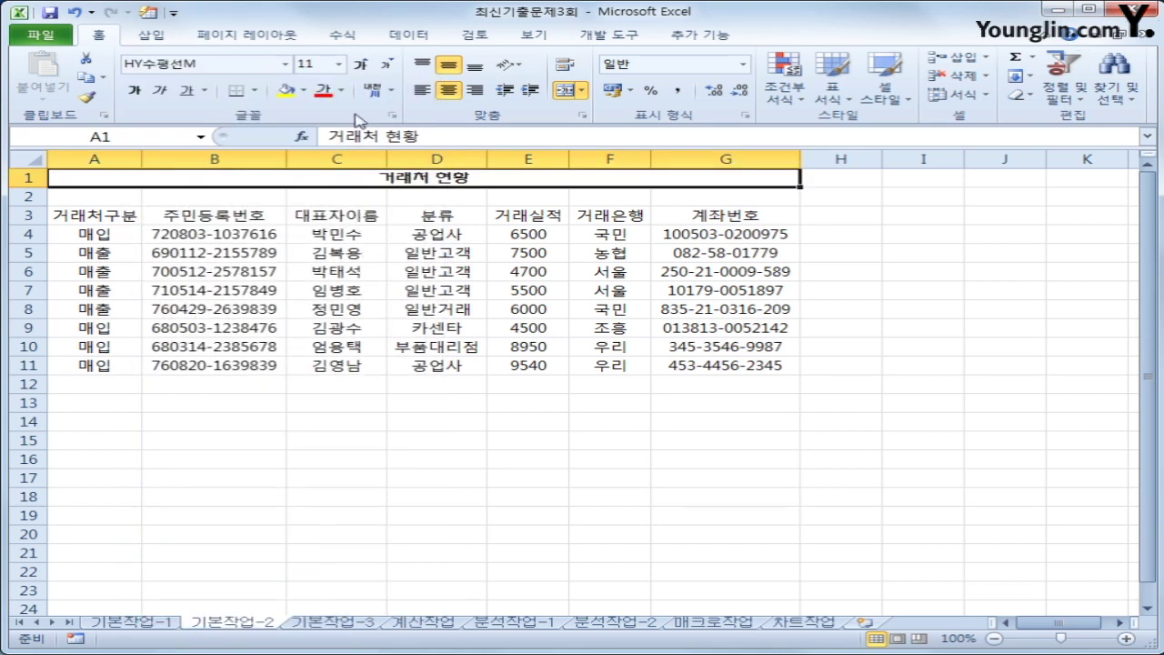
{"action": "left_click", "coordinate": [339, 66]}
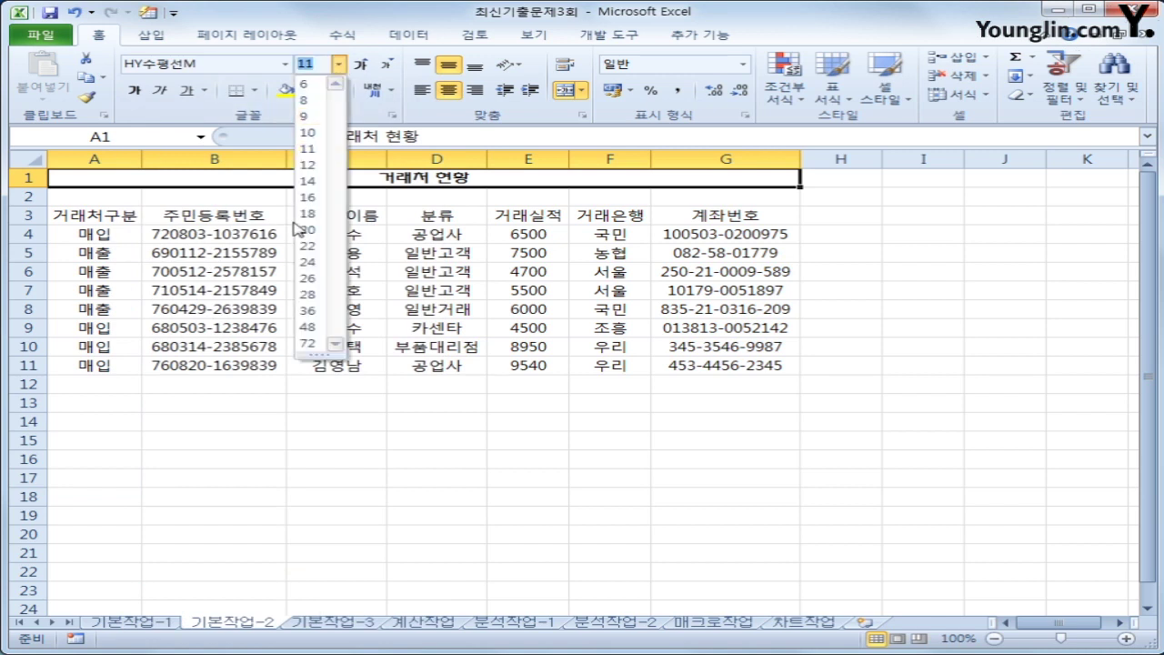
{"action": "type", "text": "17"}
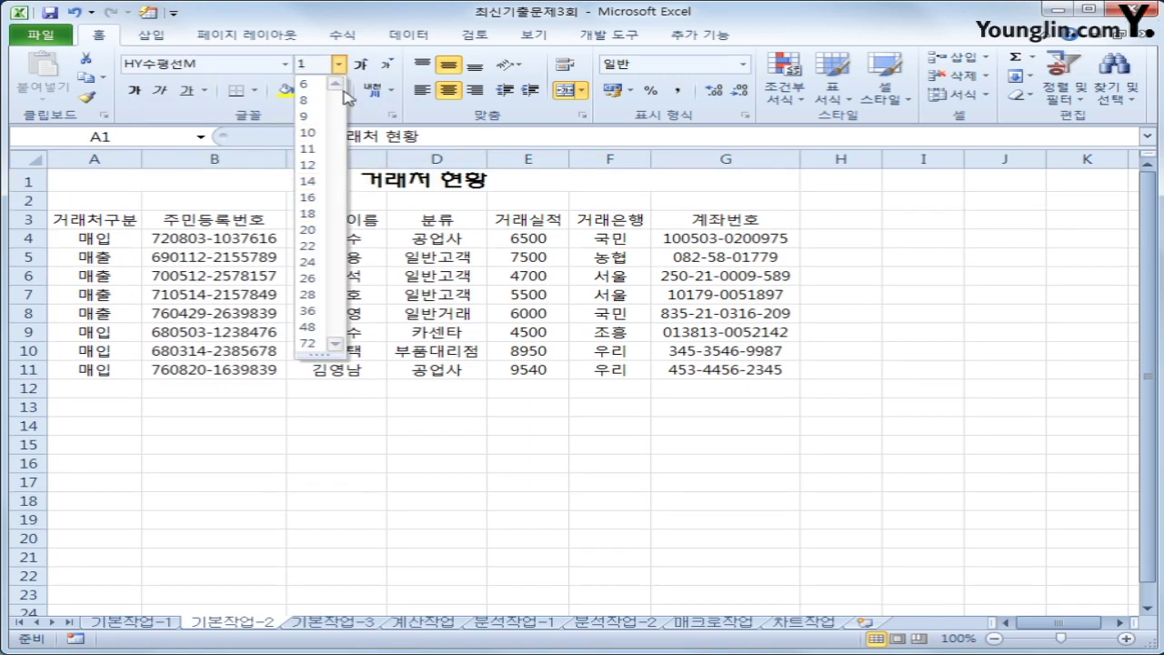
{"action": "key", "text": "Return"}
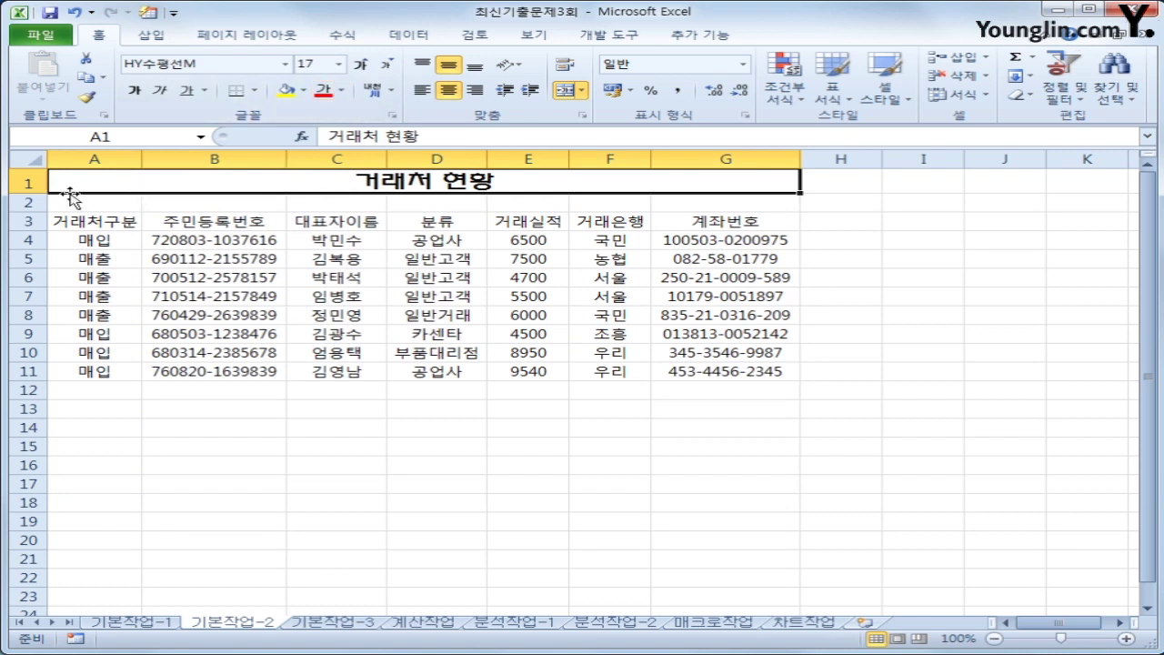
Step: Set the height of row 1 to 30
{"action": "left_click", "coordinate": [24, 182]}
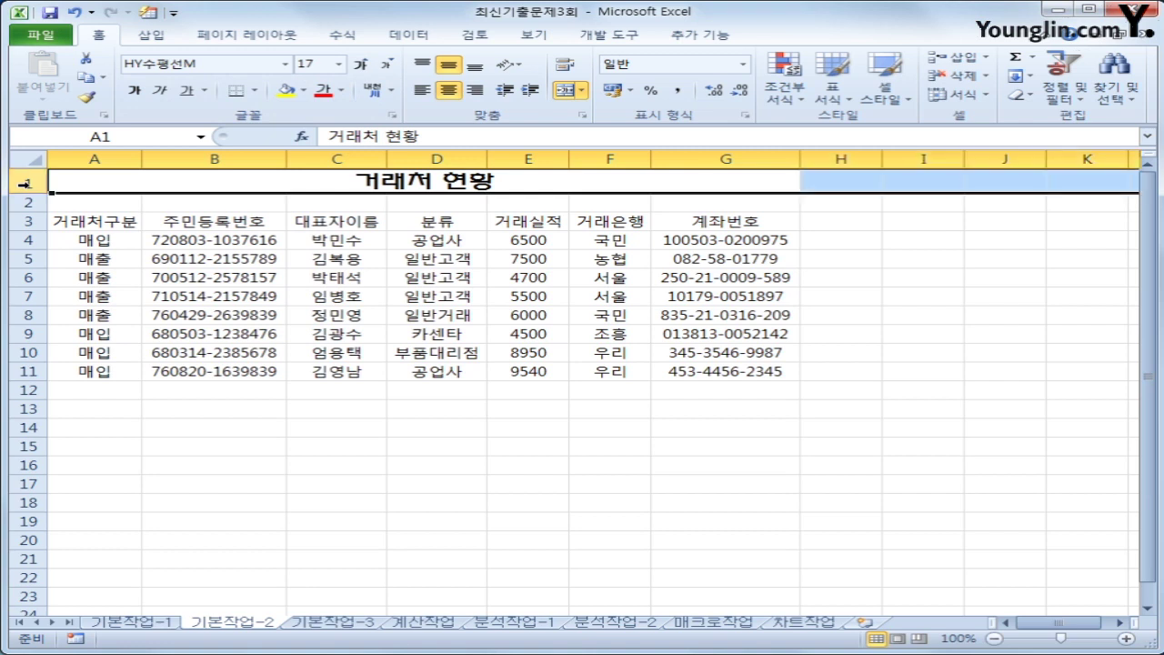
{"action": "right_click", "coordinate": [24, 182]}
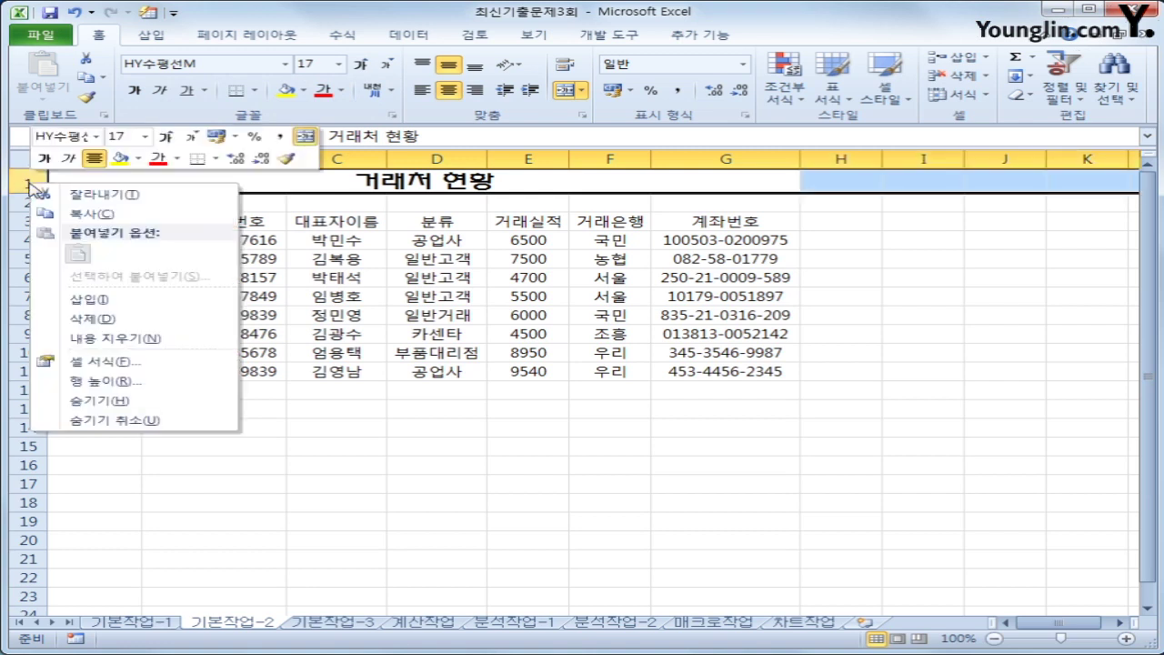
{"action": "left_click", "coordinate": [185, 381]}
{"action": "type", "text": "30"}
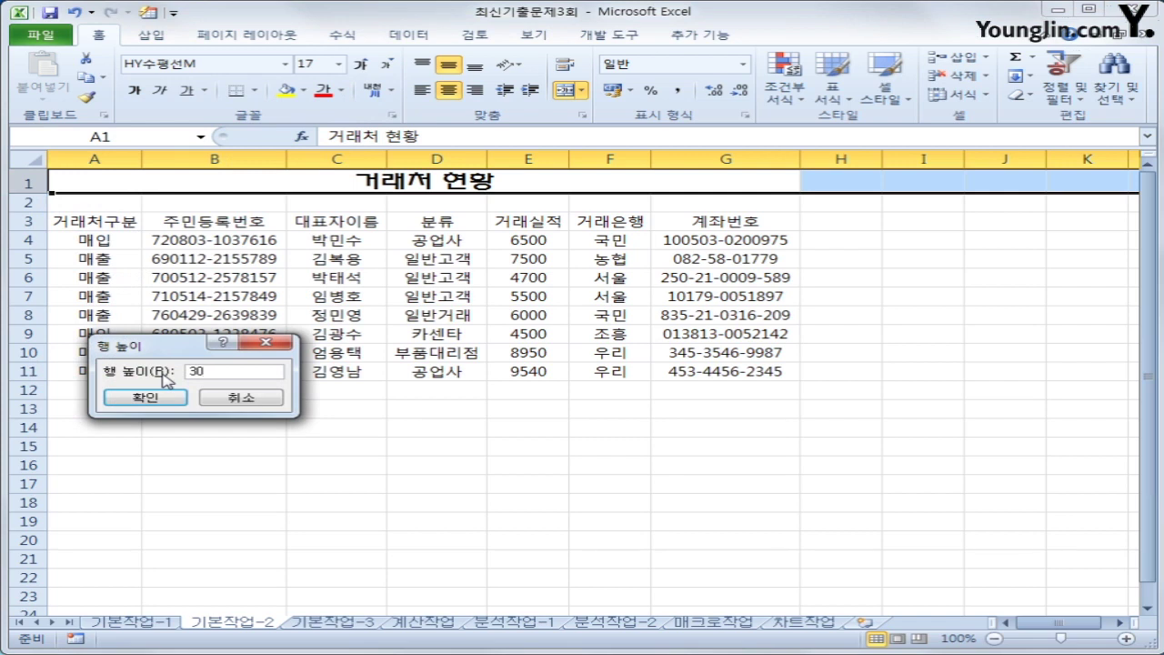
{"action": "key", "text": "Return"}
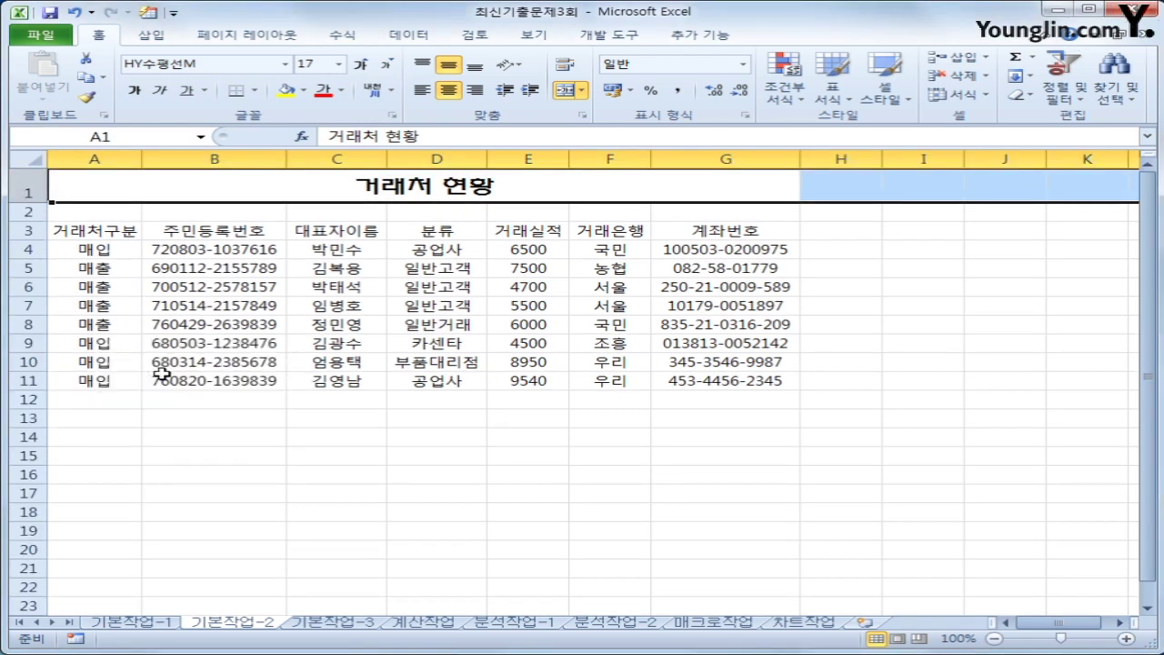
Step: Convert the heading 분류 in cell D3 to the Hanja 分類
{"action": "left_click", "coordinate": [428, 231]}
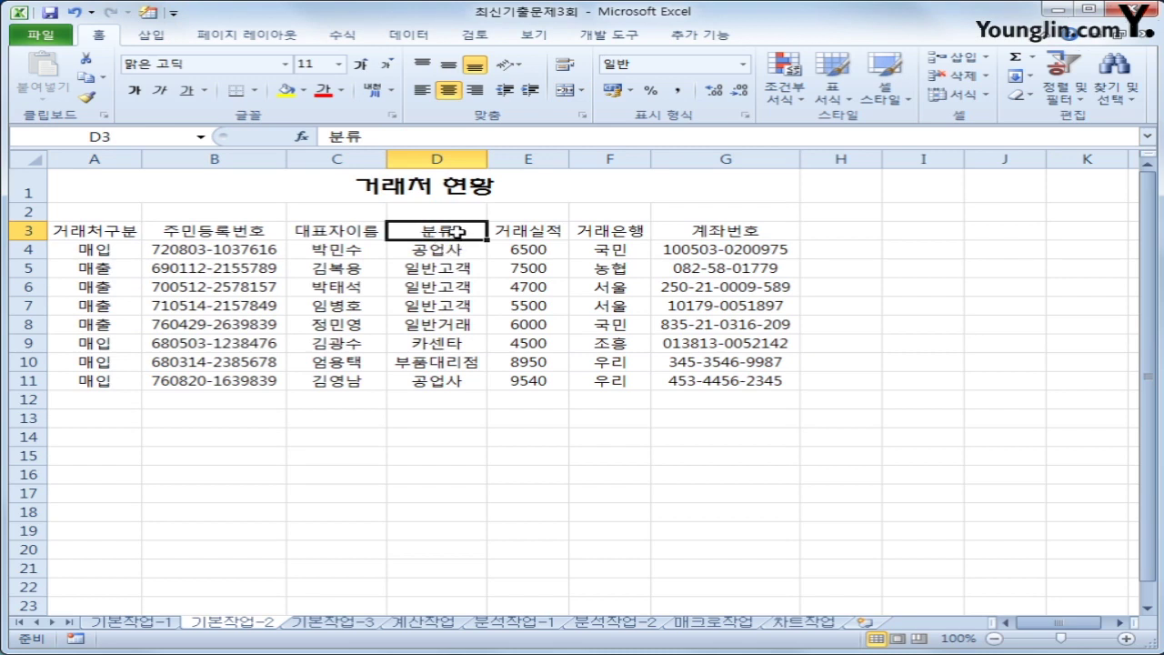
{"action": "double_click", "coordinate": [452, 231]}
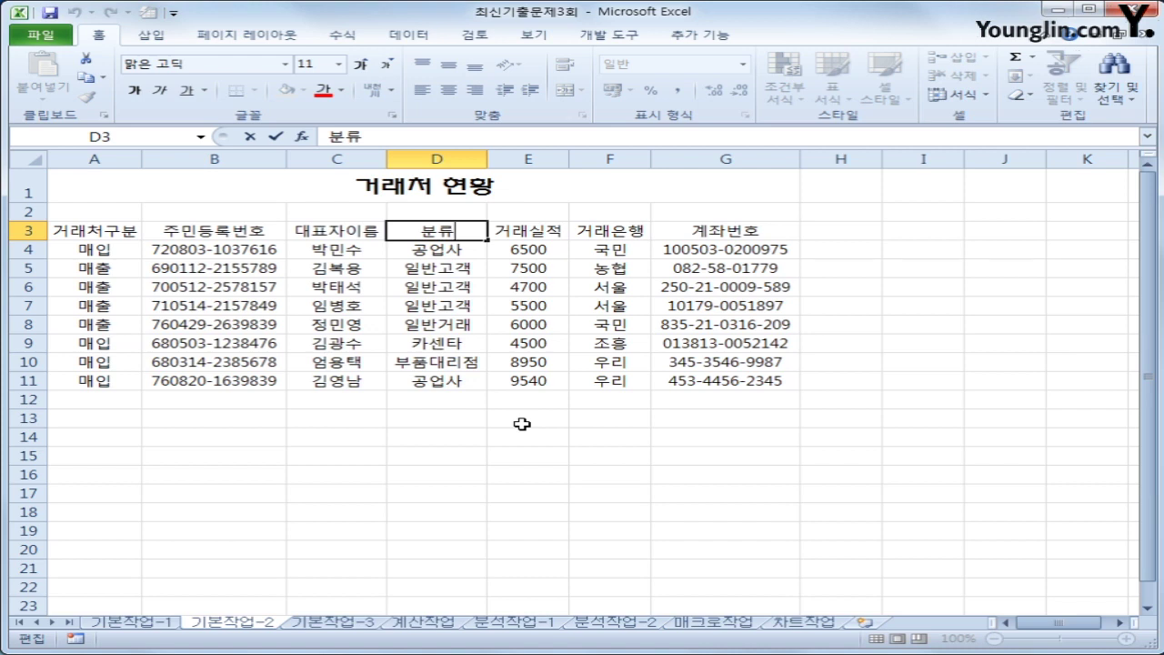
{"action": "key", "text": "Hangul_Hanja"}
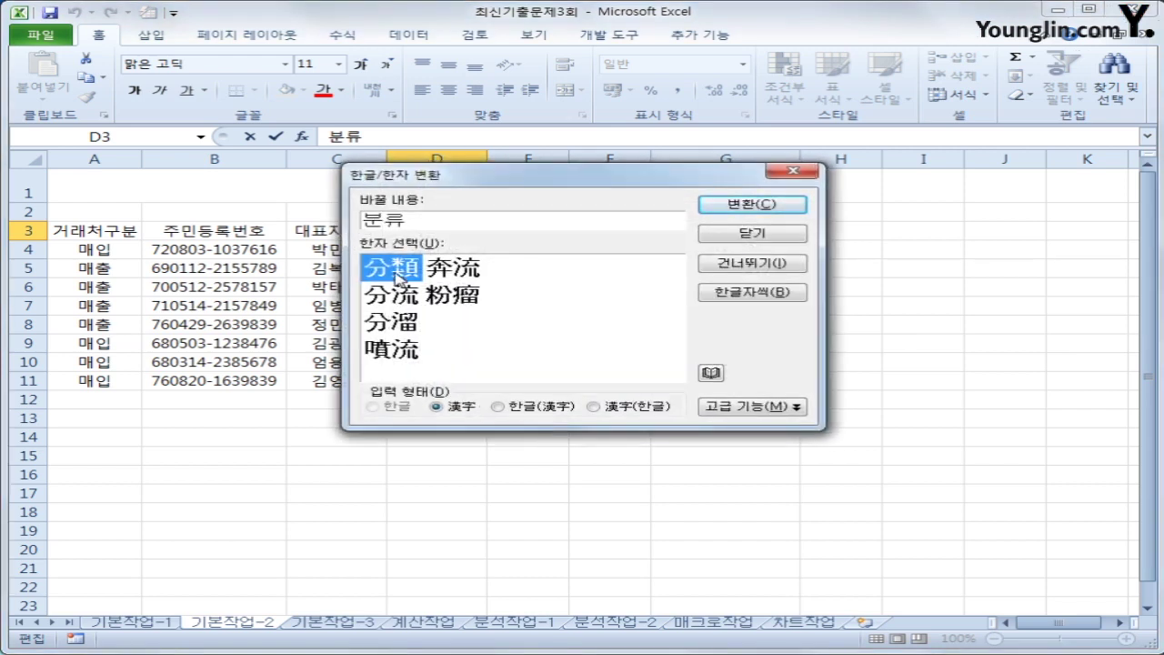
{"action": "left_click", "coordinate": [714, 204]}
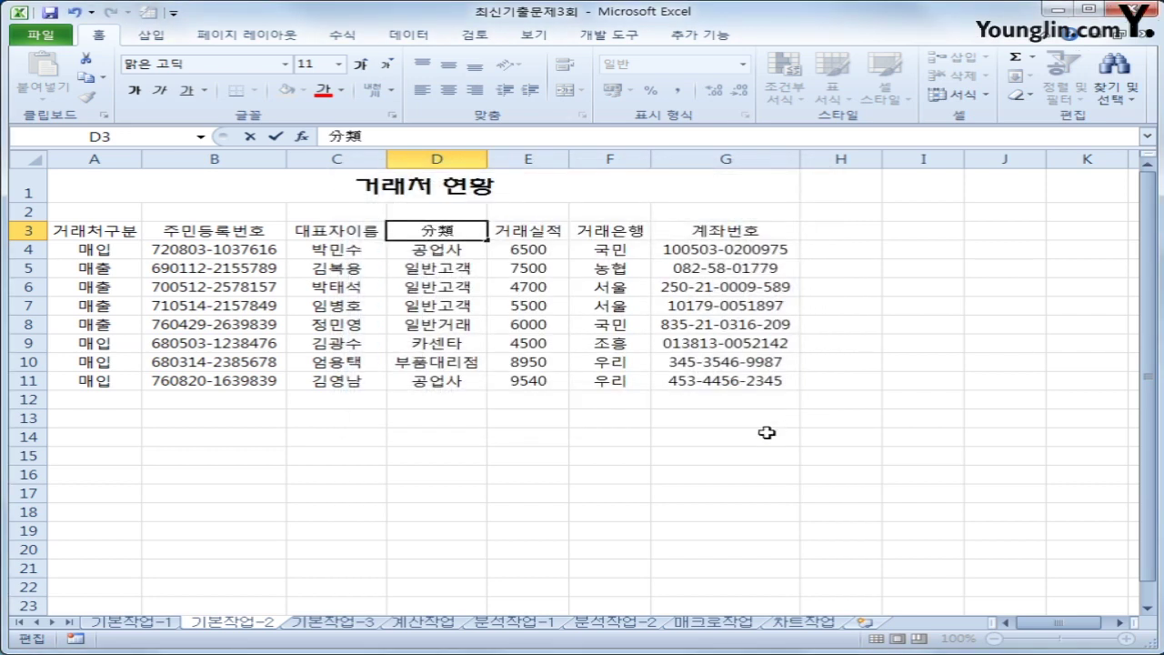
{"action": "left_click", "coordinate": [766, 433]}
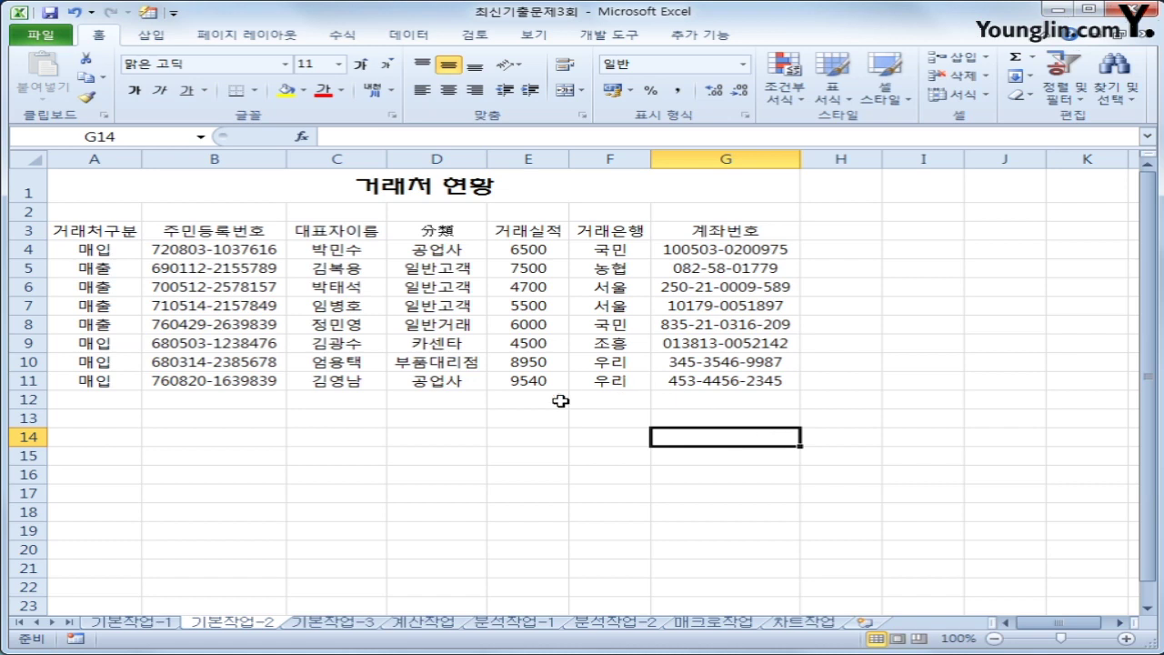
Step: Insert a comment on cell E11 and replace its default text with 최고실적
{"action": "left_click", "coordinate": [517, 383]}
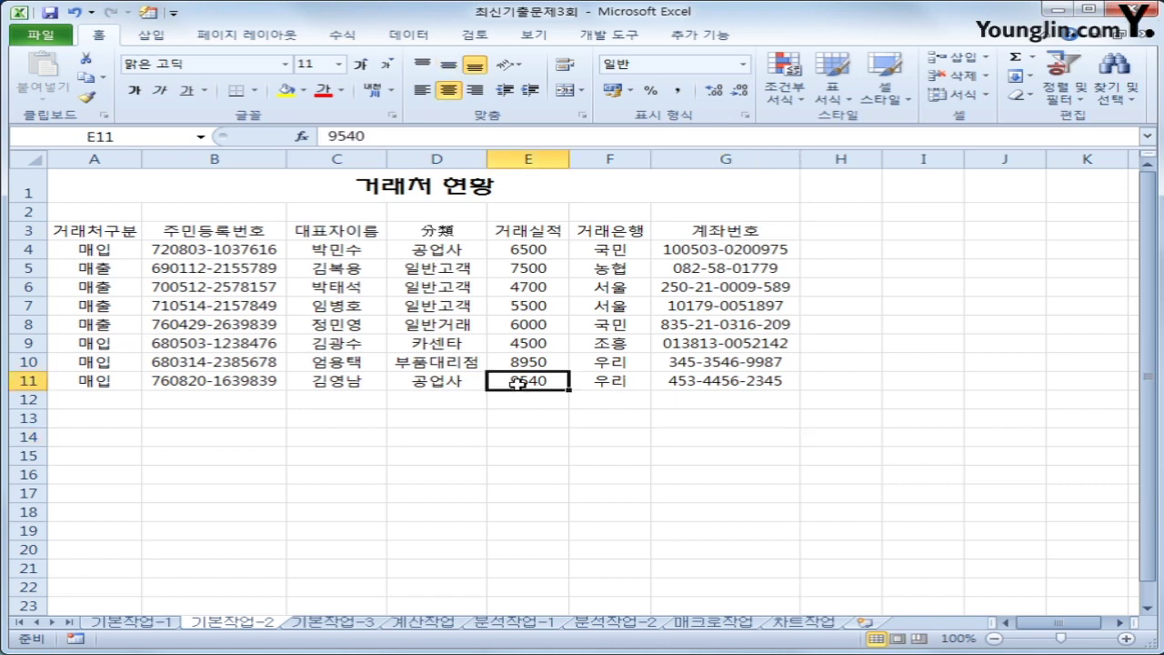
{"action": "right_click", "coordinate": [517, 383]}
{"action": "left_click", "coordinate": [526, 378]}
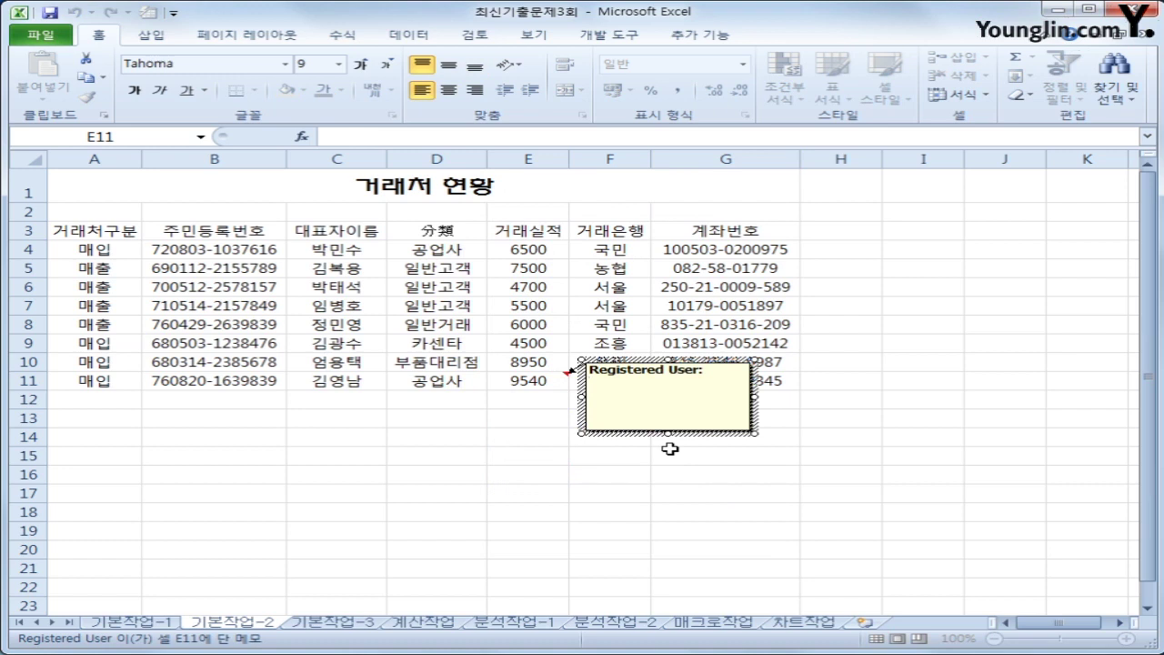
{"action": "key", "text": "ctrl+a"}
{"action": "type", "text": "CH"}
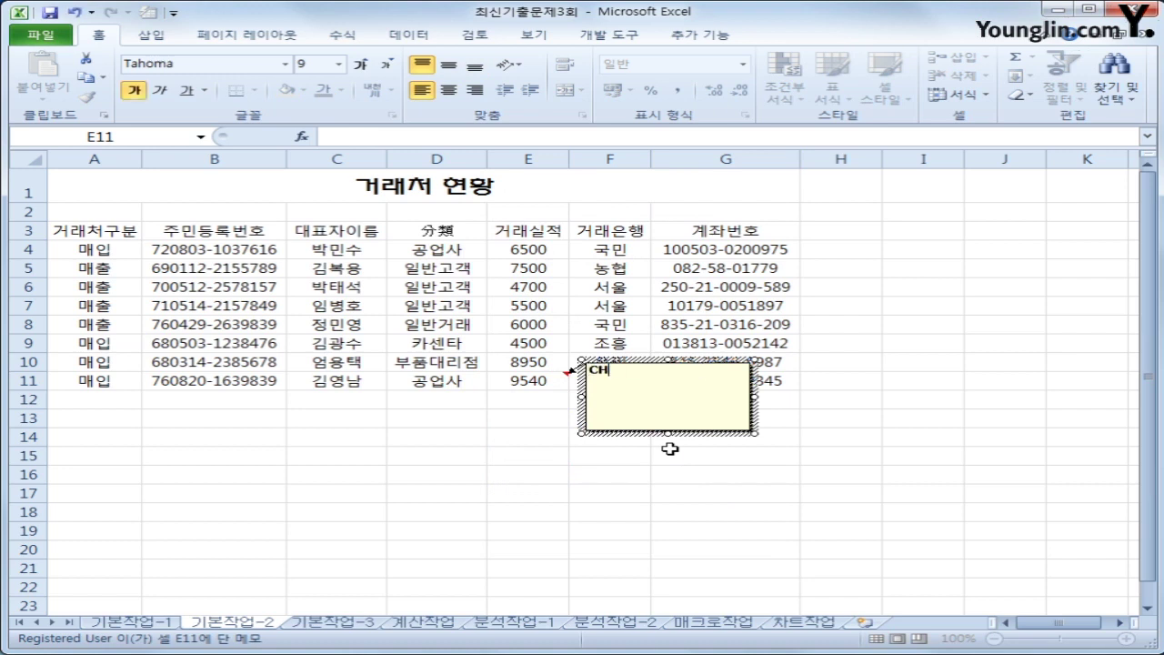
{"action": "type", "text": "L"}
{"action": "key", "text": "BackSpace"}
{"action": "key", "text": "BackSpace"}
{"action": "key", "text": "BackSpace"}
{"action": "key", "text": "Hangul"}
{"action": "type", "text": "초최고실적"}
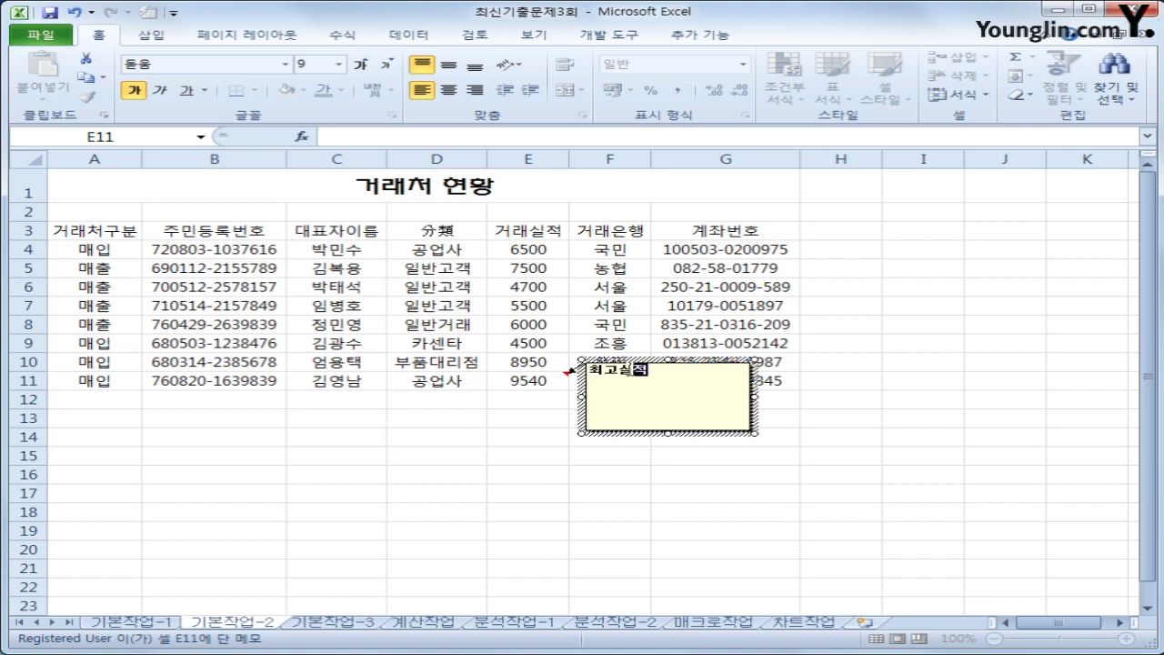
Step: Turn on automatic sizing for the comment box on cell E11 in its alignment format
{"action": "left_click", "coordinate": [648, 360]}
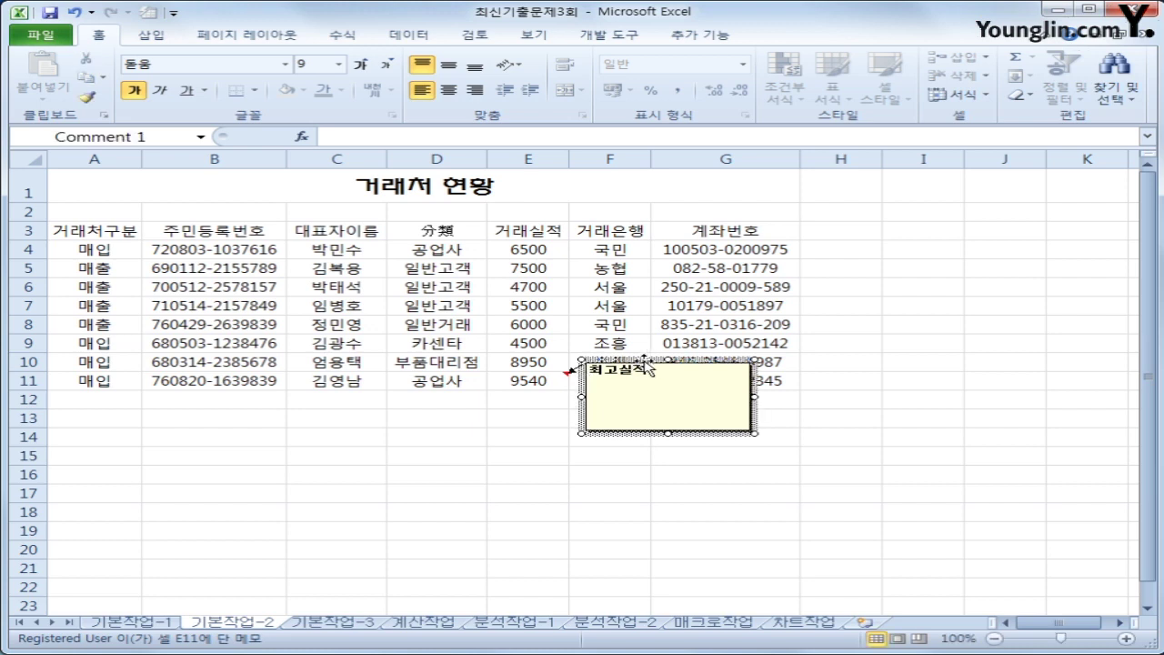
{"action": "right_click", "coordinate": [646, 361]}
{"action": "left_click", "coordinate": [744, 565]}
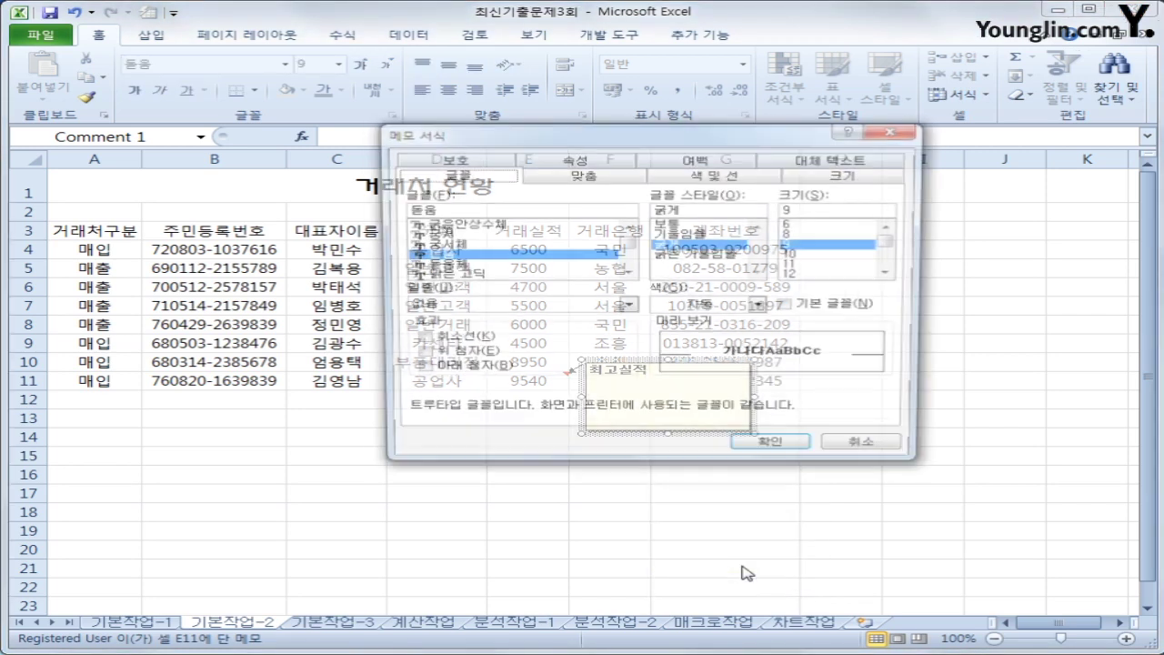
{"action": "left_click", "coordinate": [593, 180]}
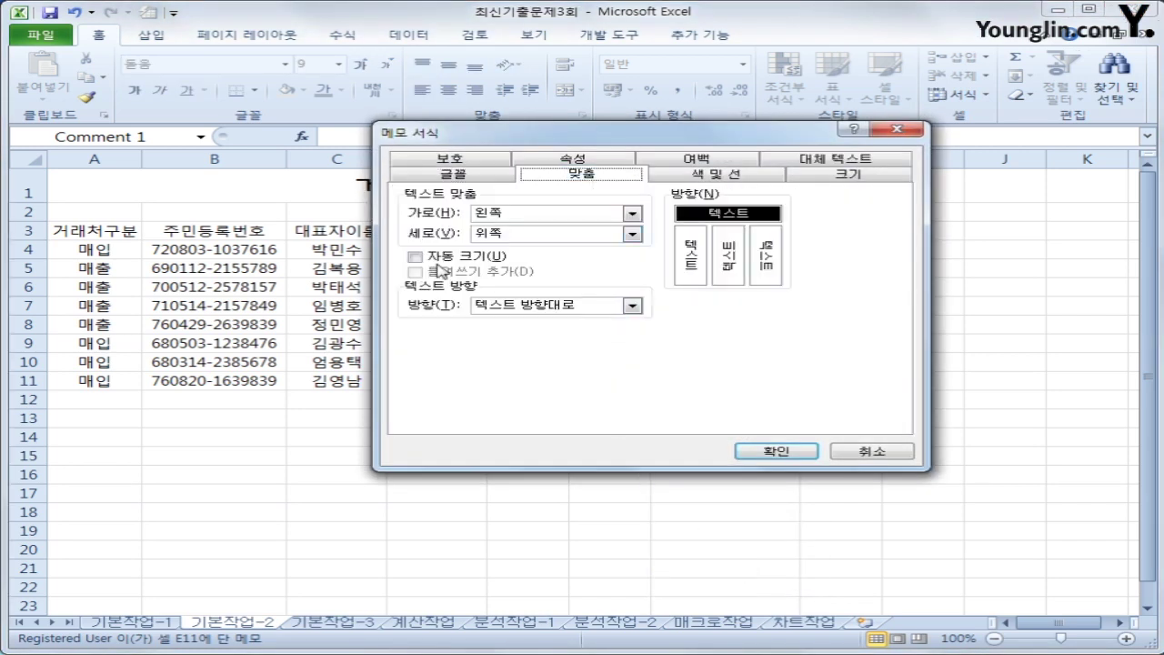
{"action": "left_click", "coordinate": [435, 258]}
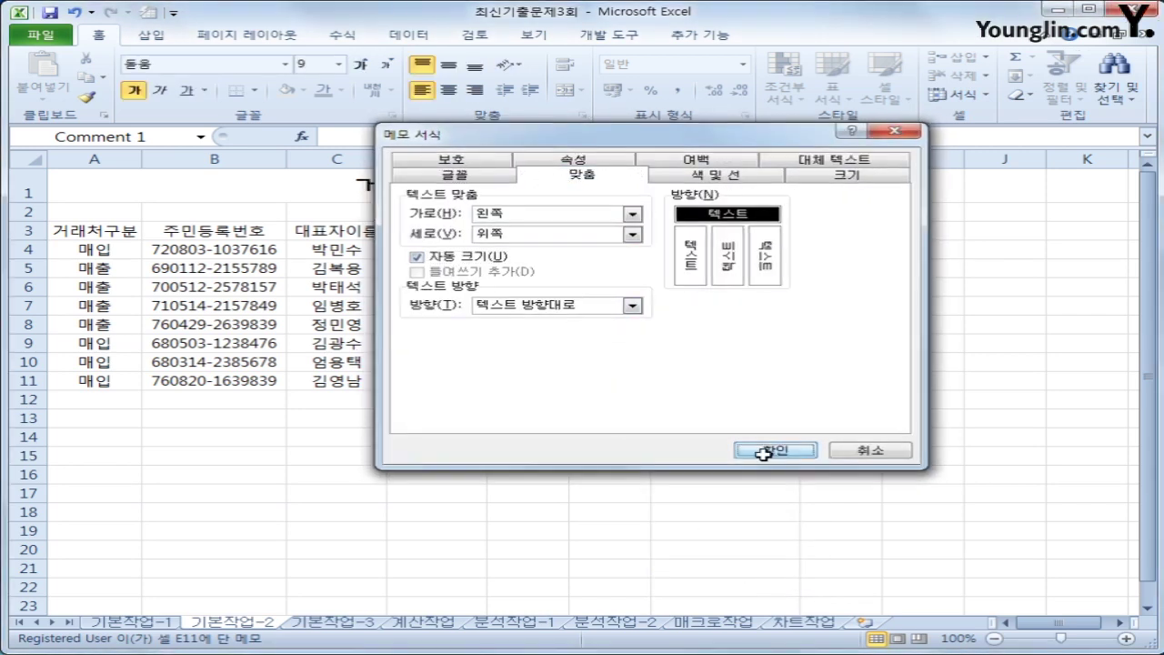
{"action": "left_click", "coordinate": [770, 452]}
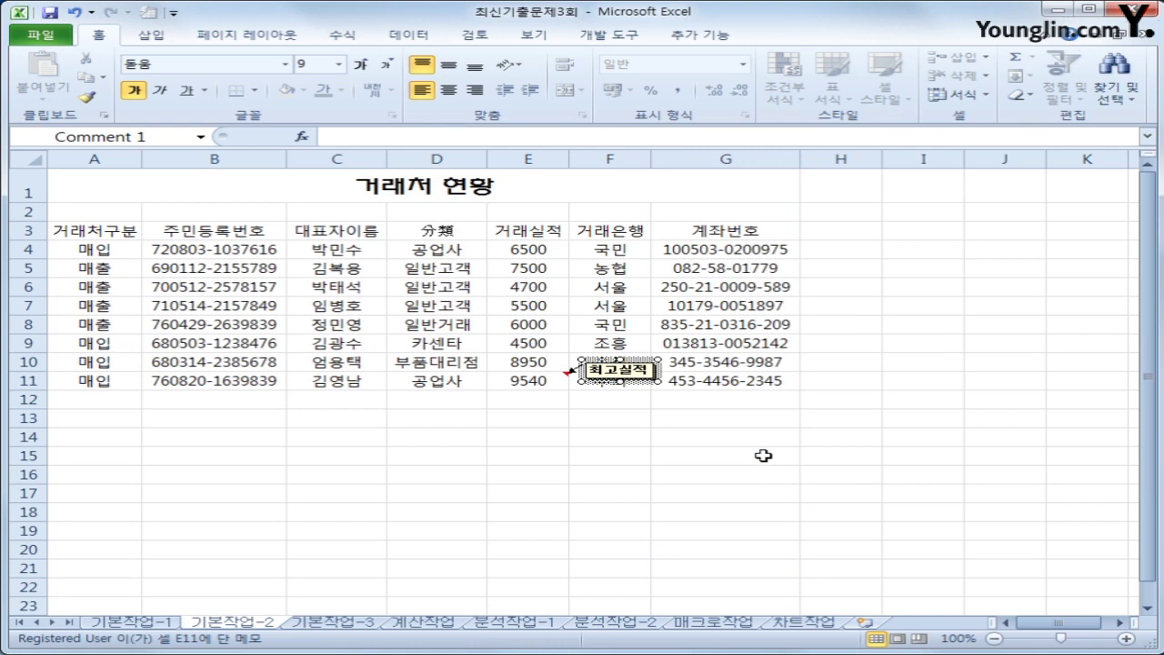
Step: Set the comment on cell E11 to be always displayed
{"action": "left_click", "coordinate": [515, 385]}
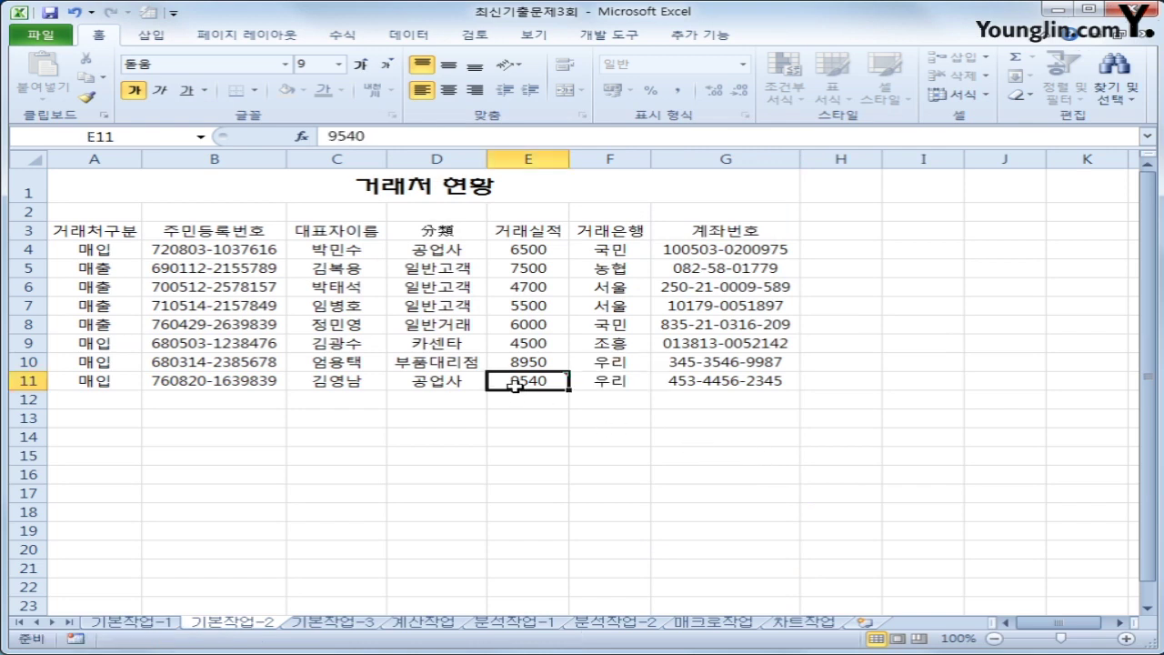
{"action": "right_click", "coordinate": [515, 385]}
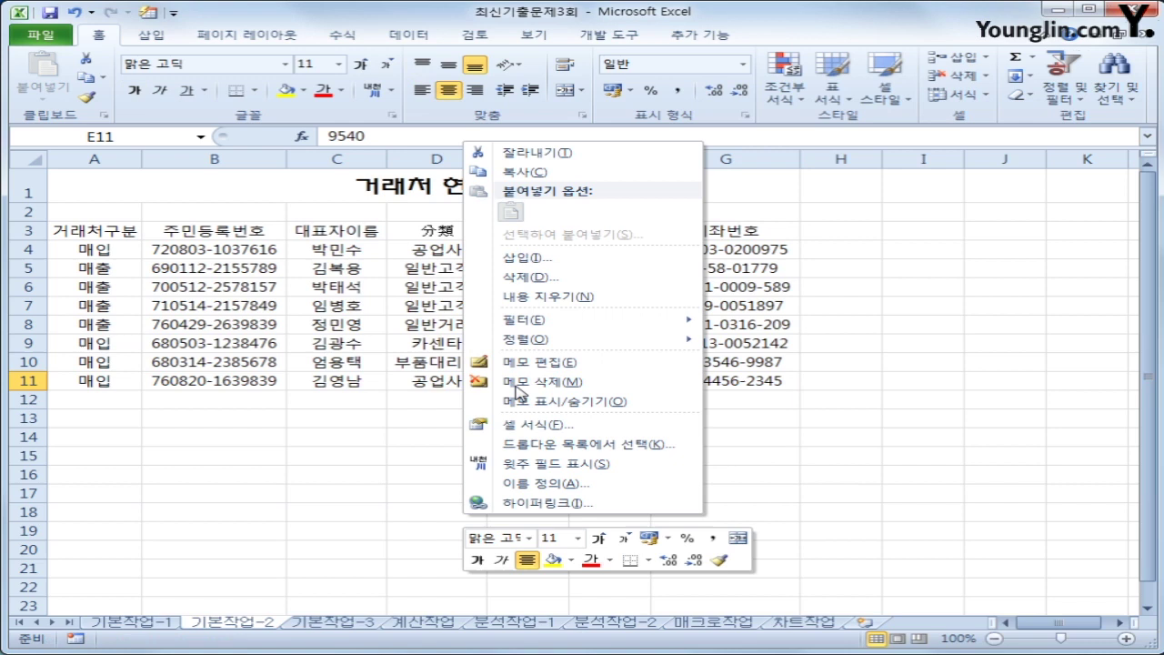
{"action": "left_click", "coordinate": [565, 410]}
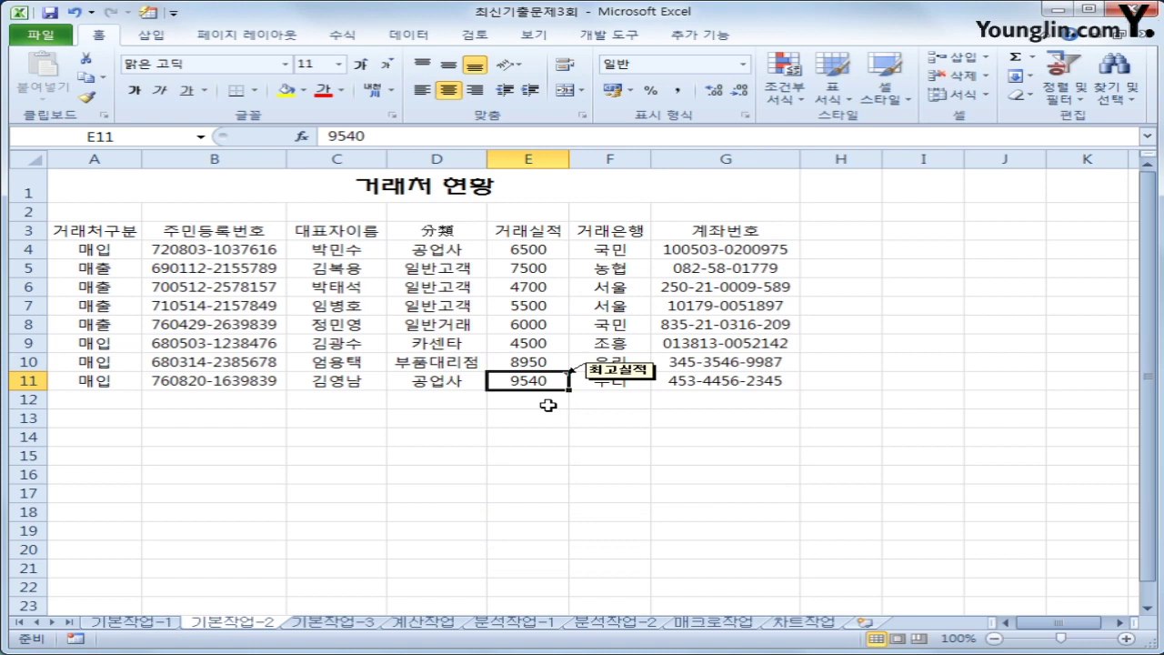
Step: Apply the custom number format #,##0만원 to the 거래실적 values in cells E4:E11
{"action": "left_click", "coordinate": [516, 251]}
{"action": "left_click_drag", "start_coordinate": [516, 251], "coordinate": [515, 382]}
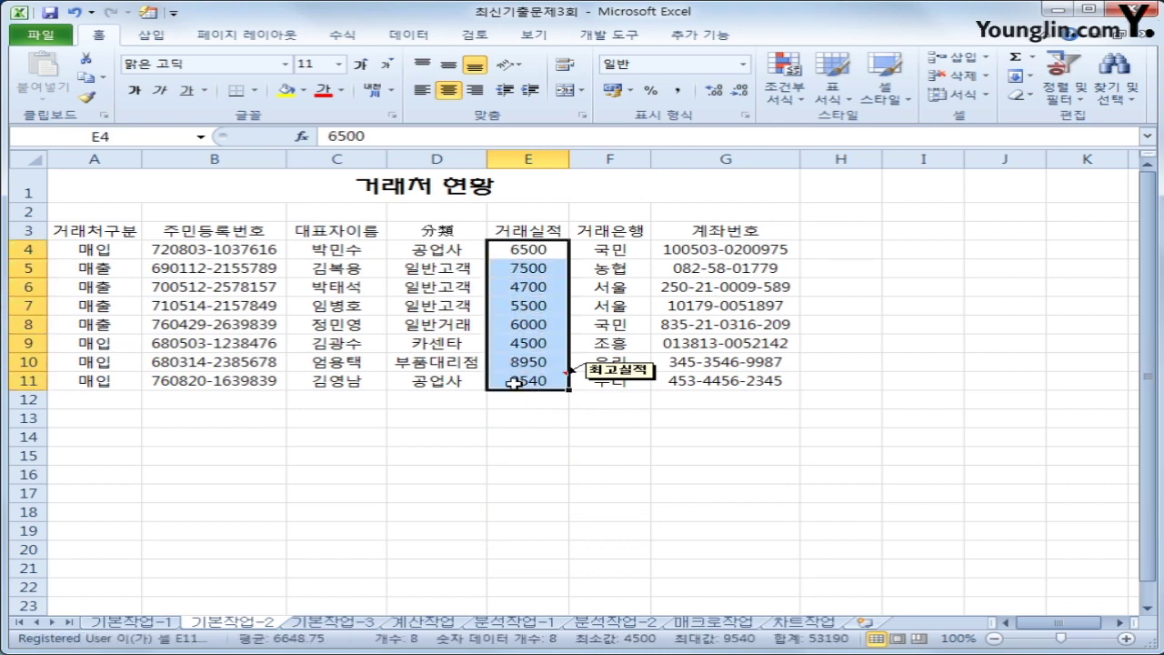
{"action": "right_click", "coordinate": [515, 331]}
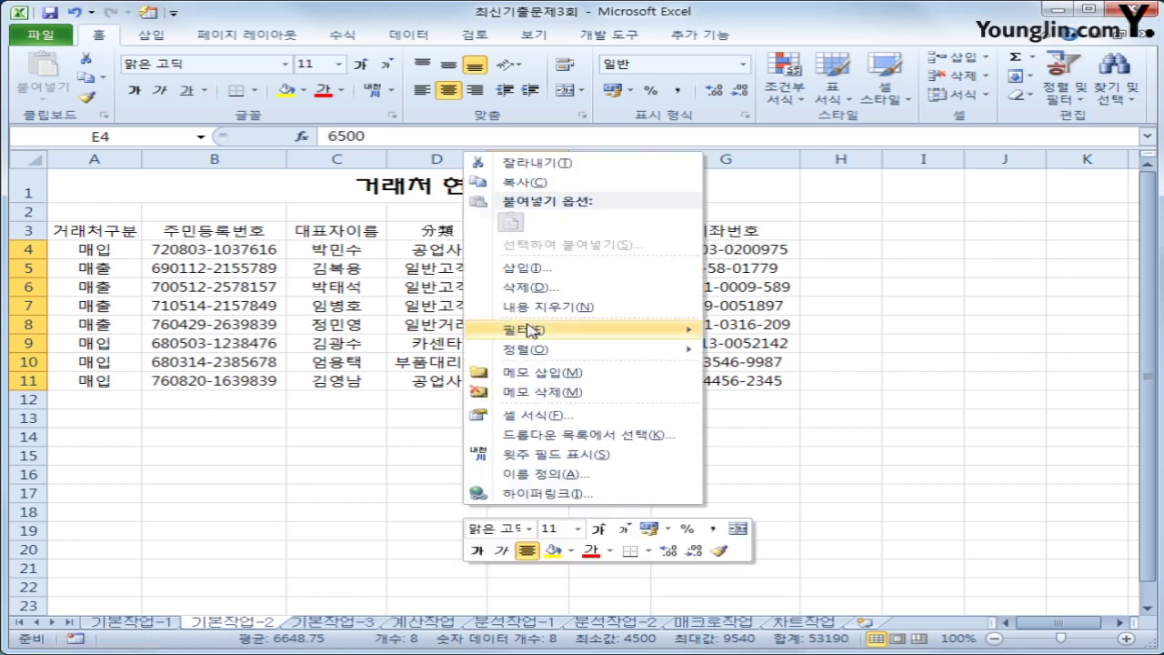
{"action": "left_click", "coordinate": [593, 410]}
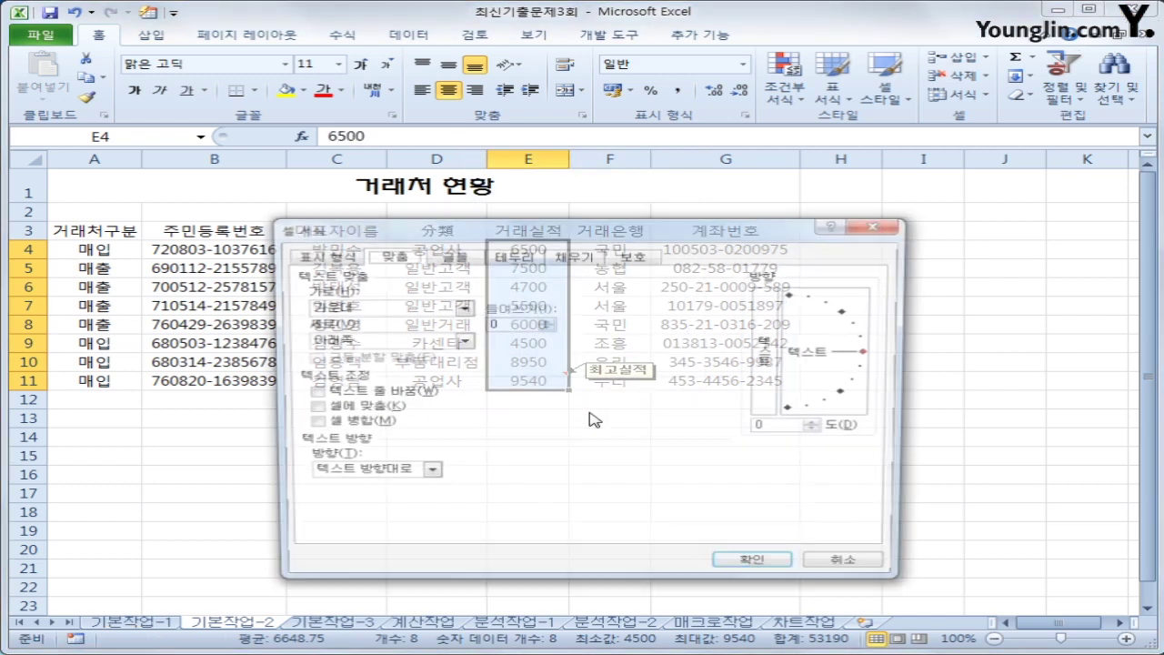
{"action": "left_click", "coordinate": [336, 256]}
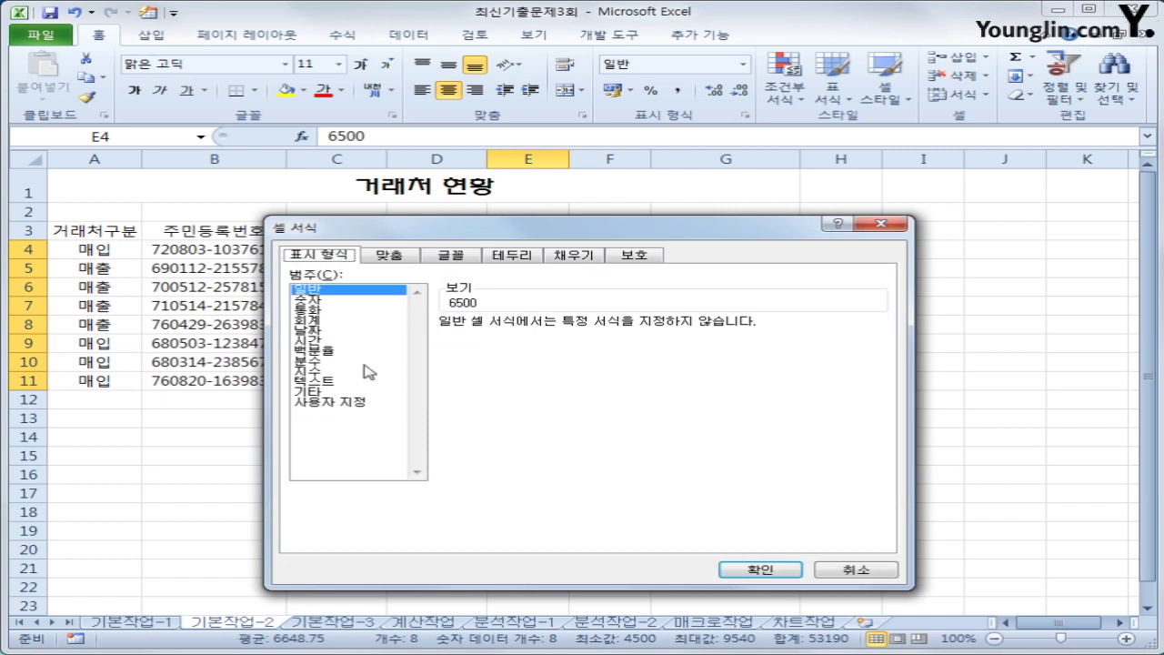
{"action": "left_click", "coordinate": [369, 402]}
{"action": "left_click_drag", "start_coordinate": [515, 337], "coordinate": [442, 336]}
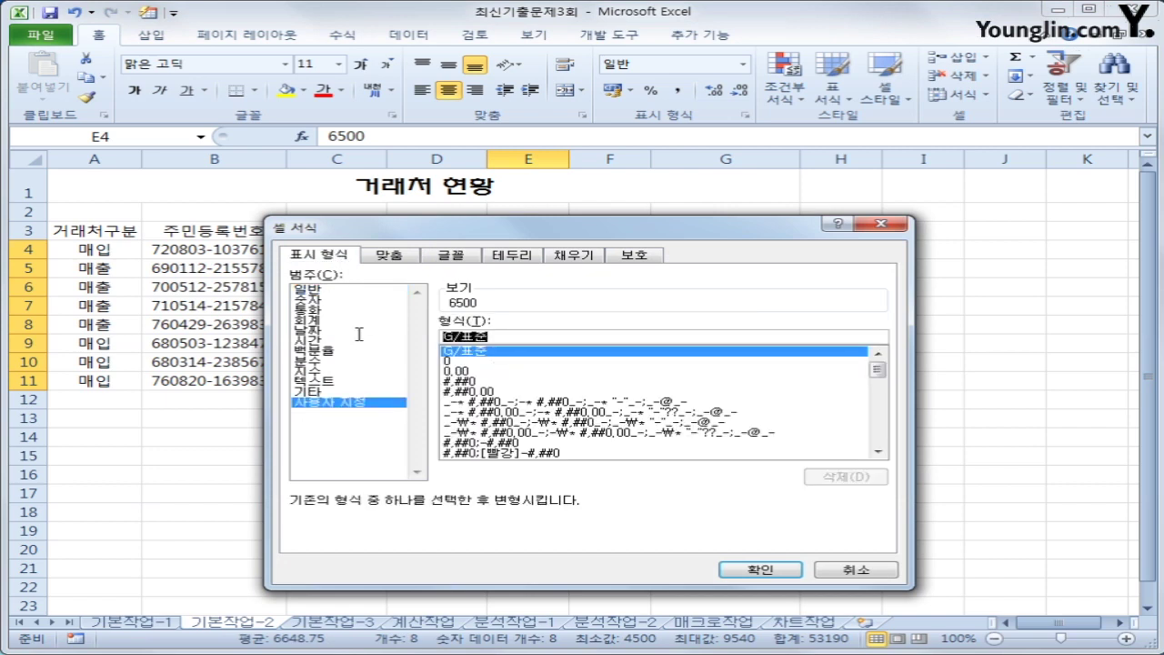
{"action": "type", "text": "#,"}
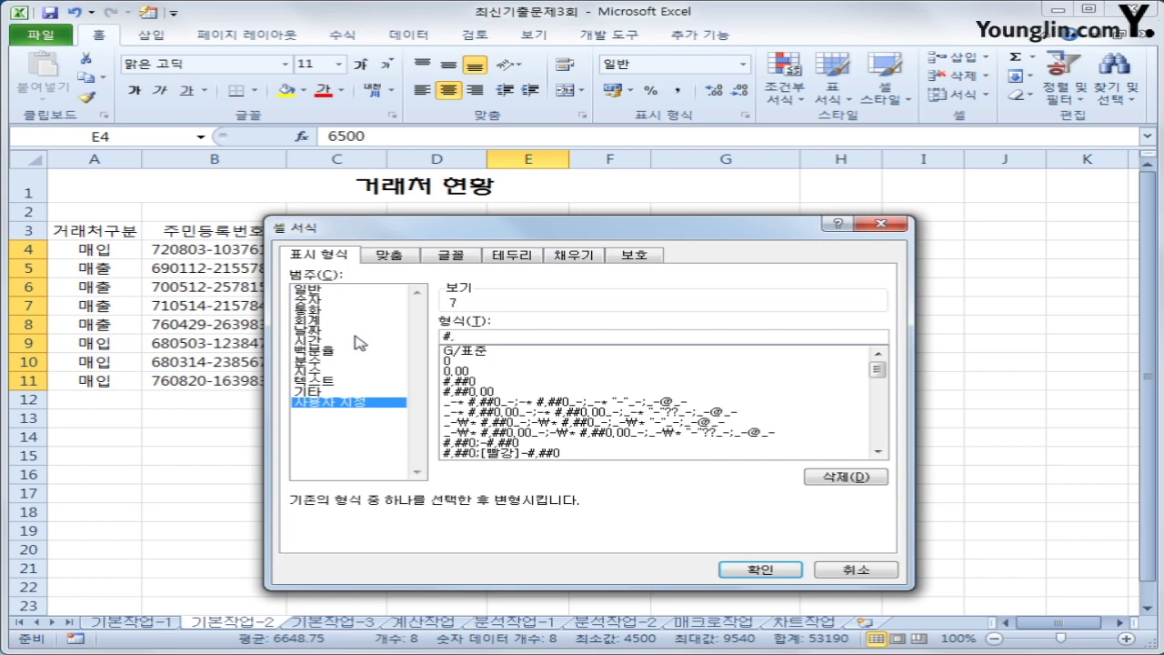
{"action": "type", "text": "###"}
{"action": "key", "text": "BackSpace"}
{"action": "type", "text": "0"}
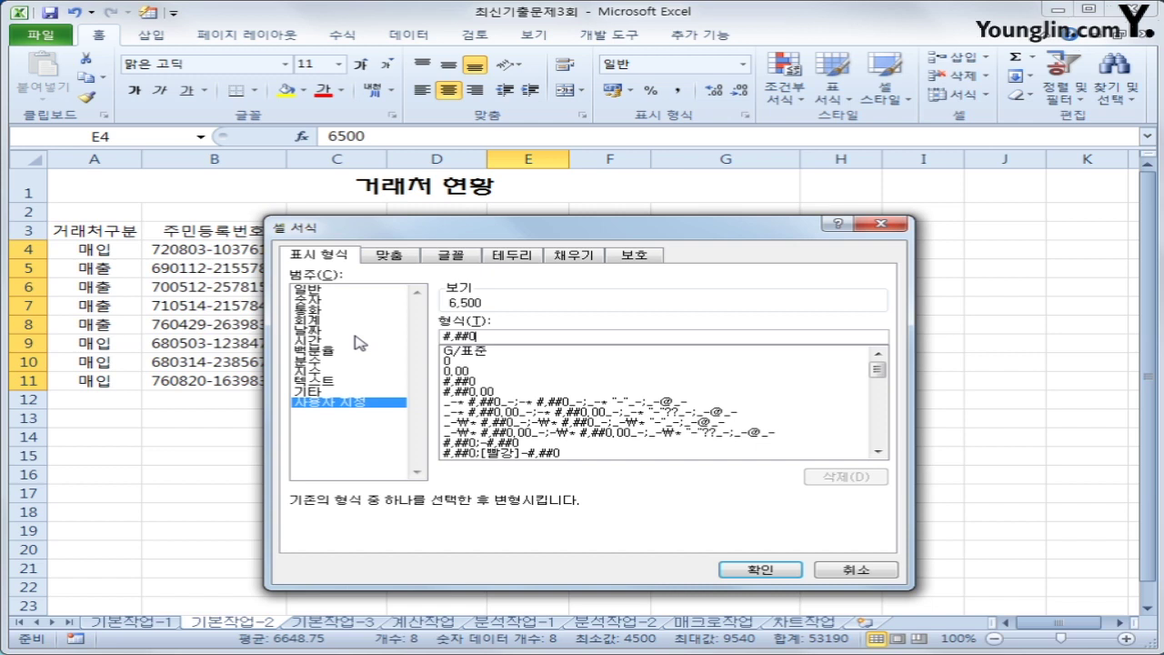
{"action": "type", "text": "만원"}
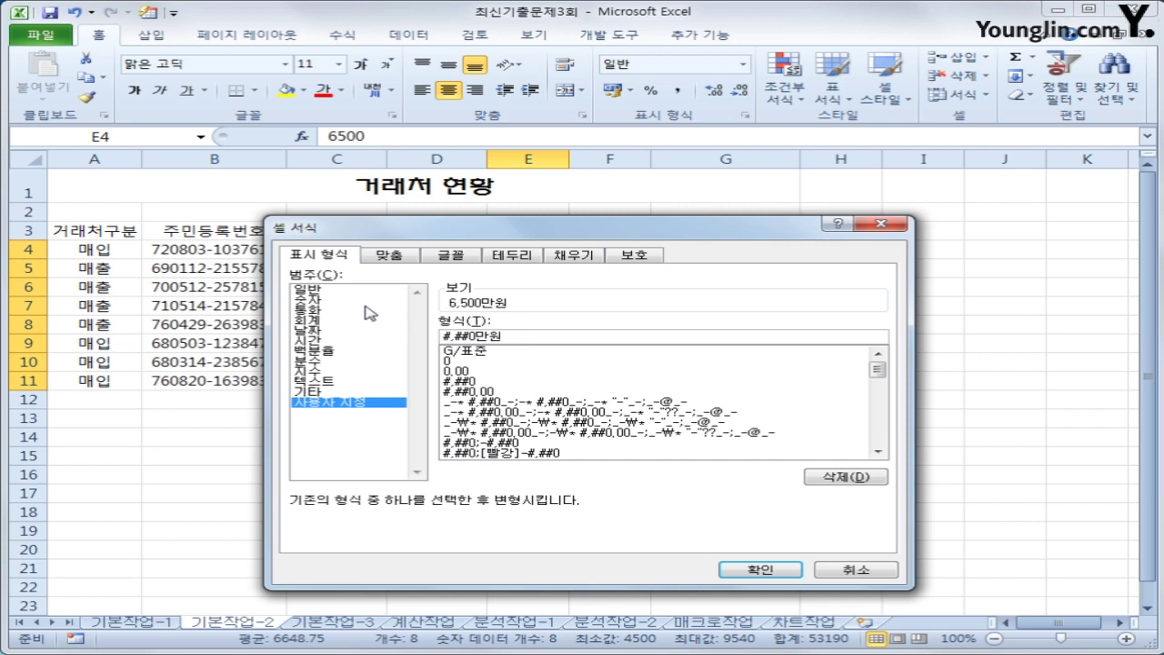
{"action": "left_click", "coordinate": [758, 569]}
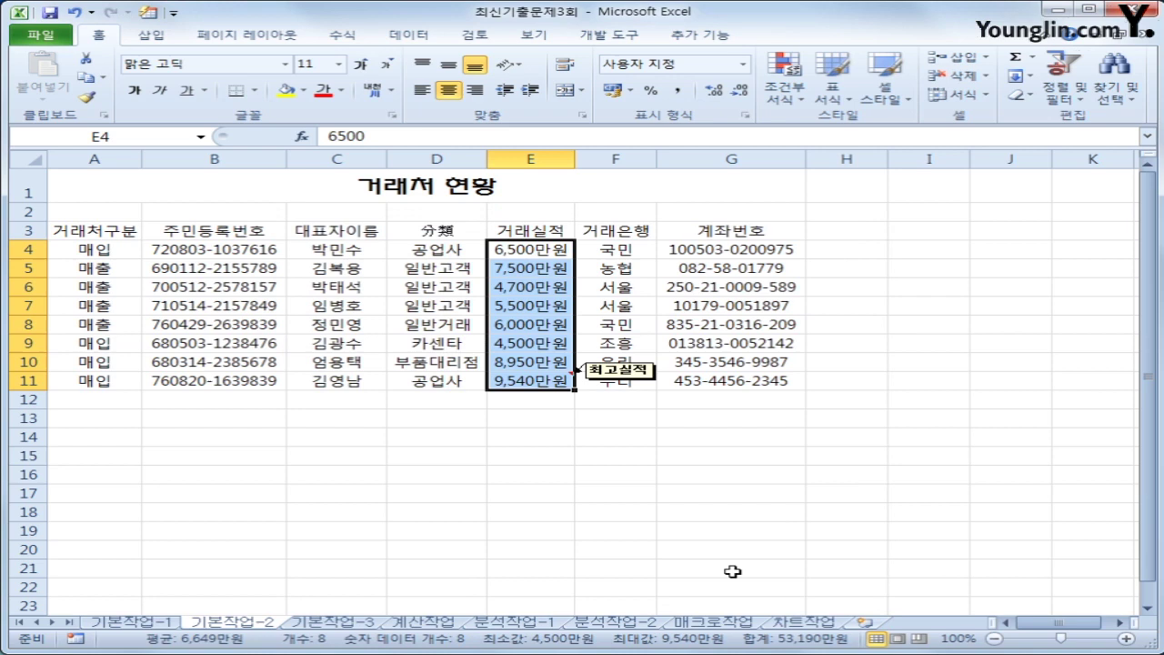
{"action": "left_click", "coordinate": [524, 380]}
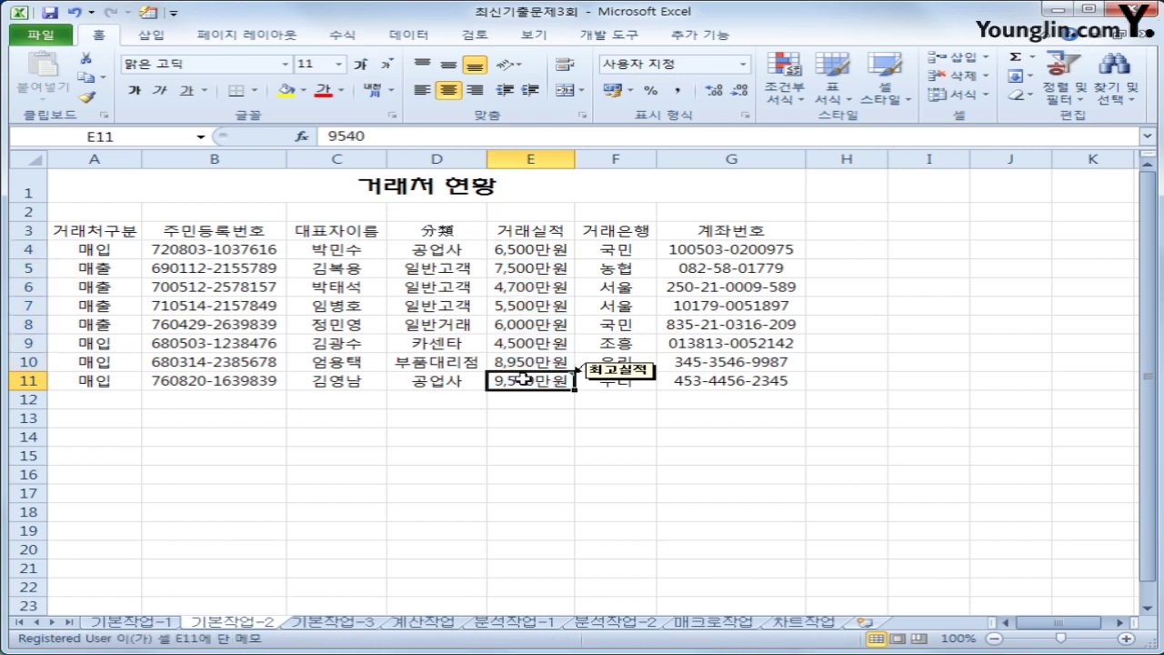
Step: Apply all borders (모든 테두리) to the table range A3:G11
{"action": "left_click", "coordinate": [107, 246]}
{"action": "left_click", "coordinate": [104, 232]}
{"action": "left_click_drag", "start_coordinate": [105, 232], "coordinate": [782, 383]}
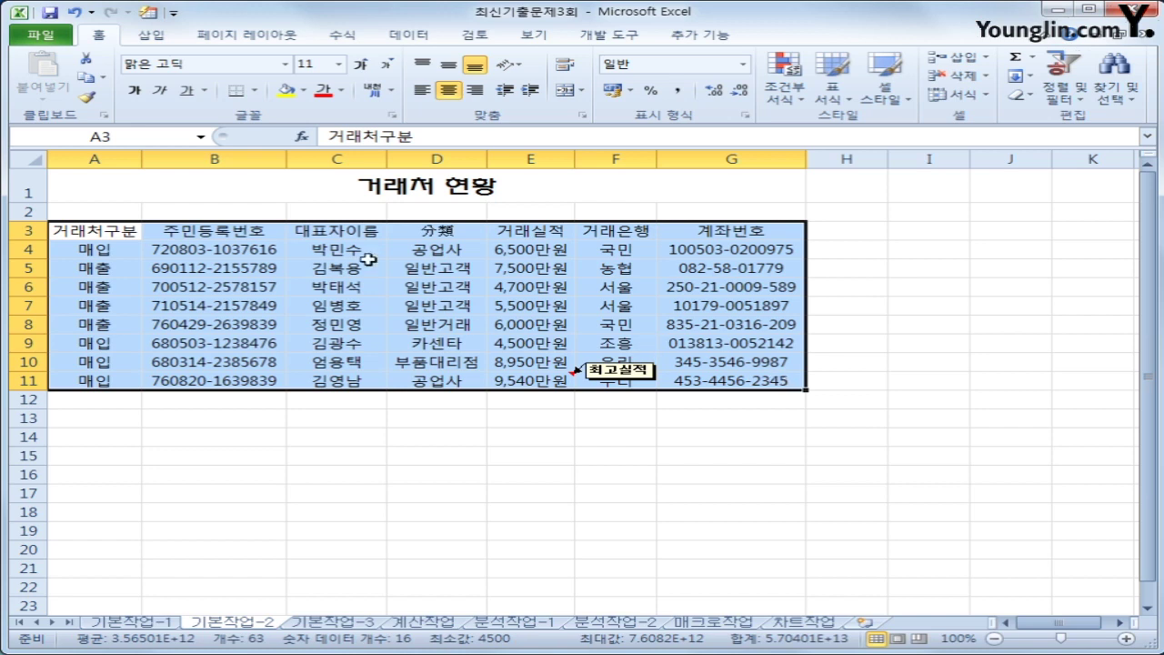
{"action": "left_click", "coordinate": [254, 90]}
{"action": "left_click", "coordinate": [305, 234]}
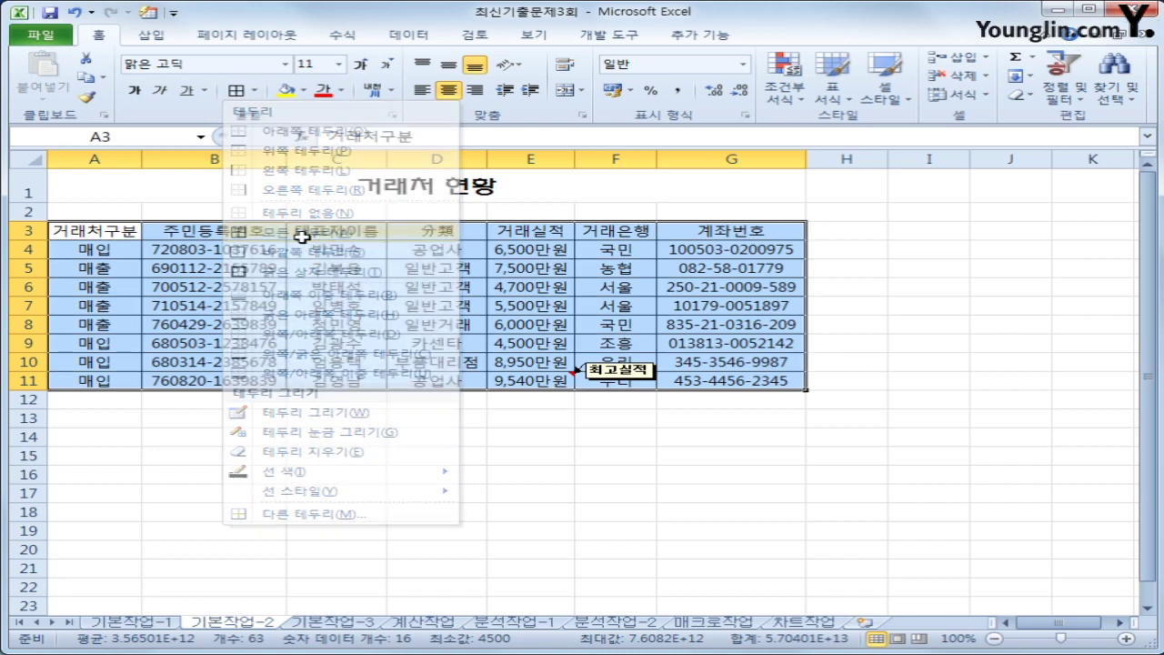
Step: Add a thick box border (굵은 상자 테두리) around the table range A3:G11
{"action": "left_click", "coordinate": [256, 92]}
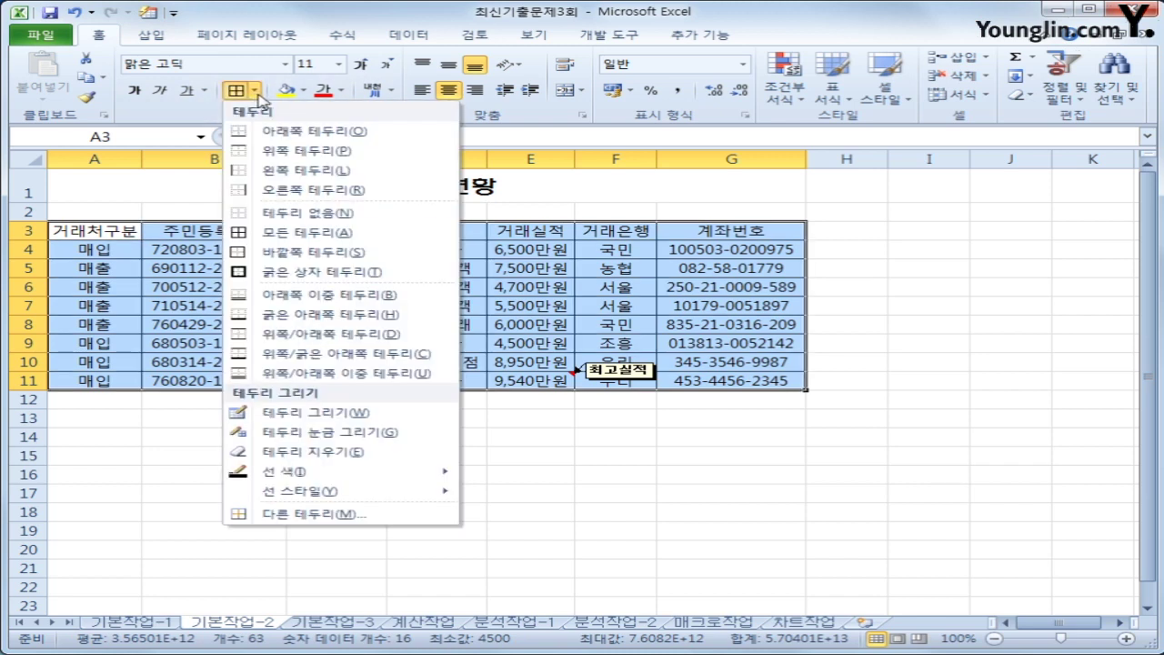
{"action": "left_click", "coordinate": [322, 271]}
{"action": "left_click", "coordinate": [706, 381]}
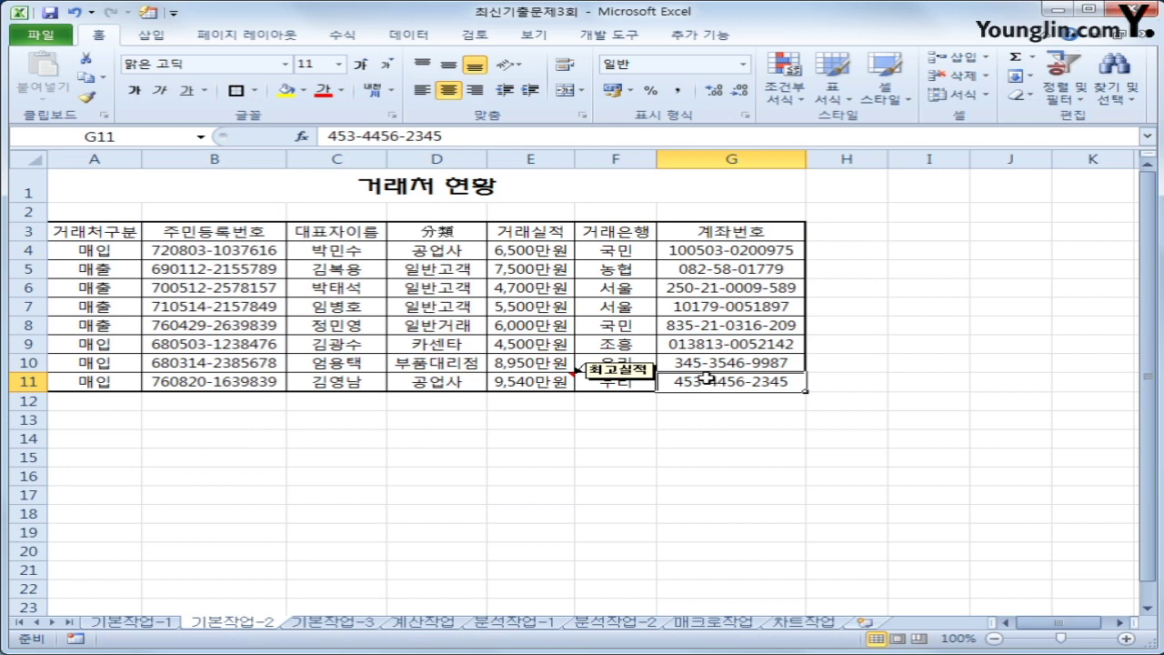
Step: On the 기본작업-3 sheet, turn on automatic filtering for the 급여대장 table with headings in row 3
{"action": "left_click", "coordinate": [351, 626]}
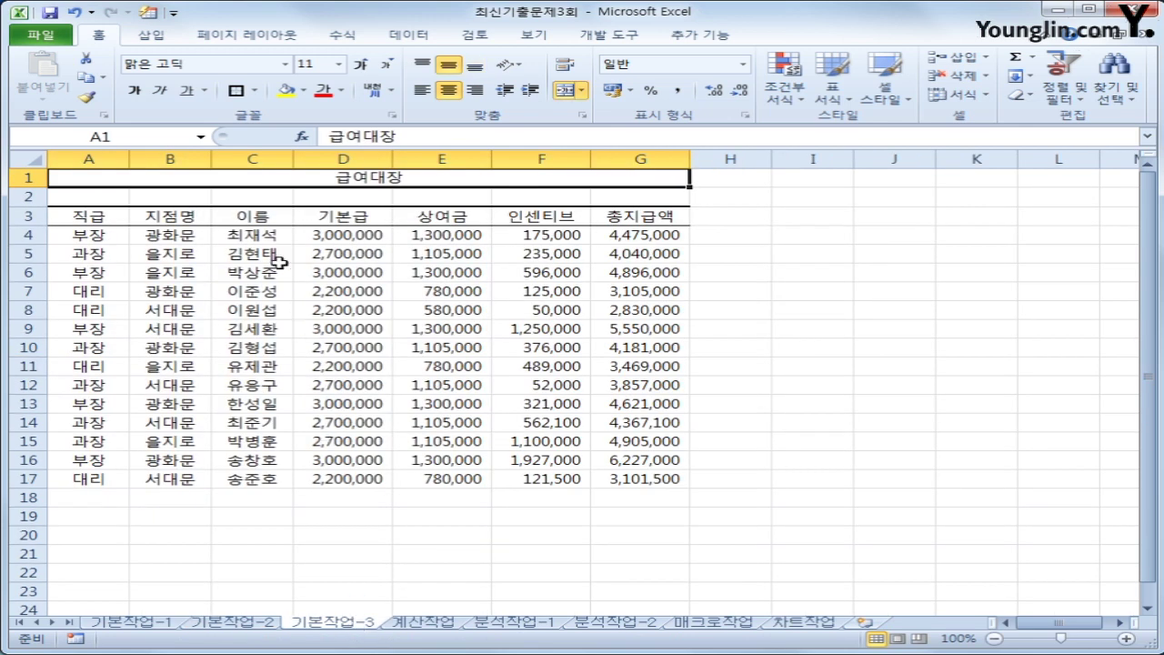
{"action": "left_click", "coordinate": [261, 220]}
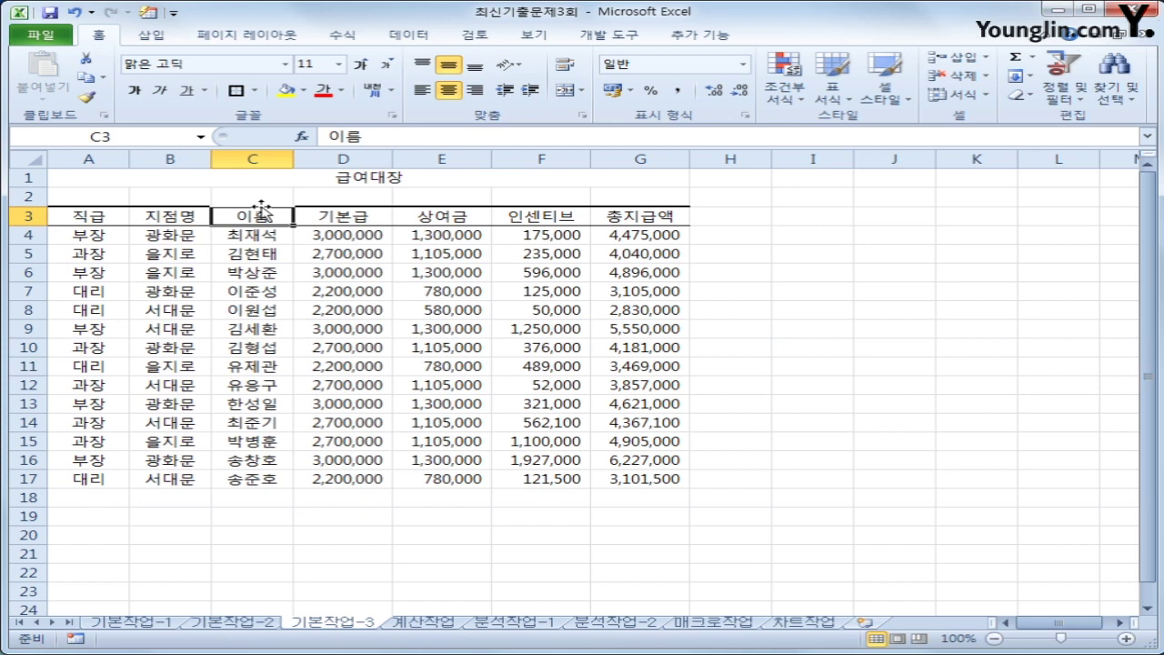
{"action": "left_click_drag", "start_coordinate": [85, 215], "coordinate": [616, 481]}
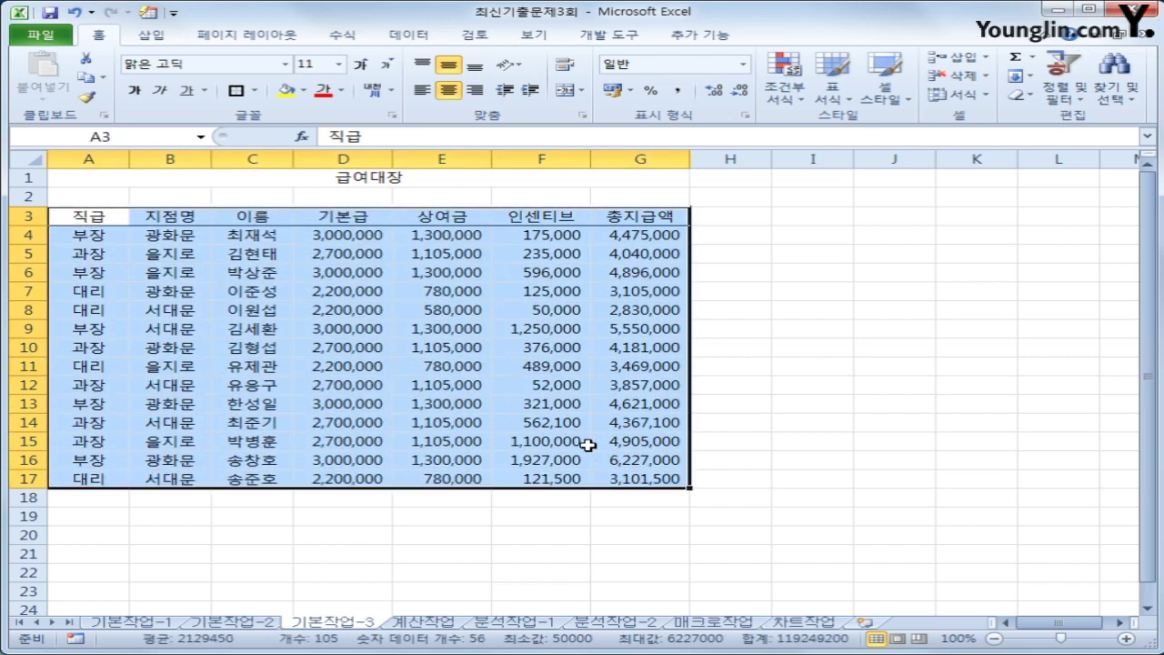
{"action": "left_click", "coordinate": [289, 221]}
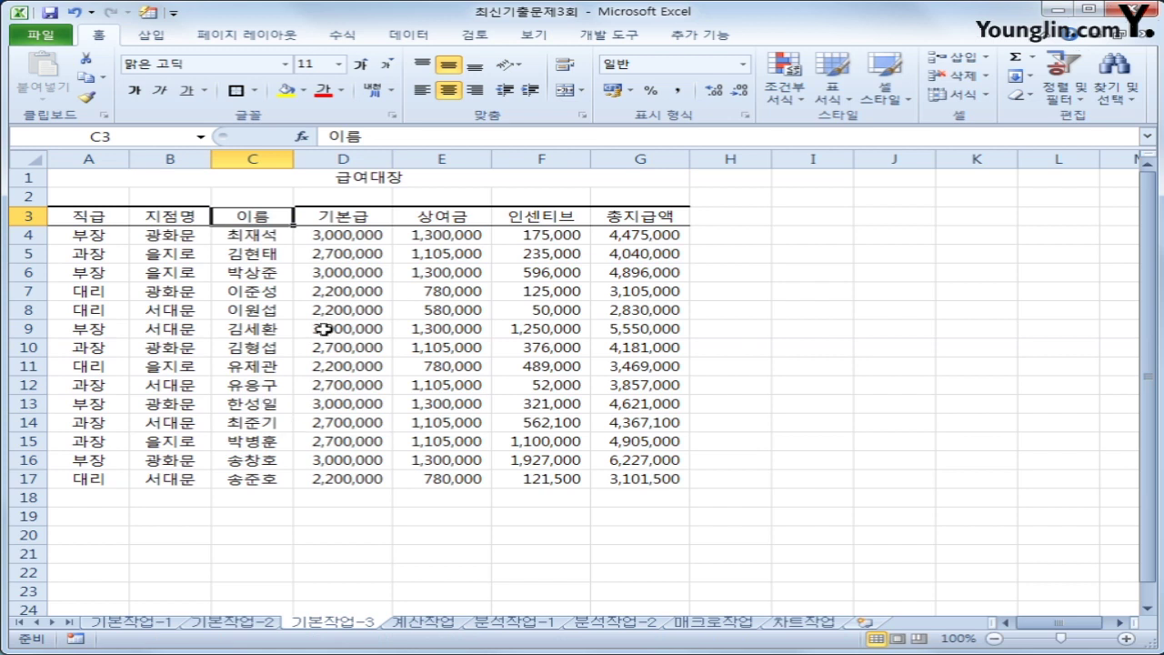
{"action": "left_click", "coordinate": [401, 38]}
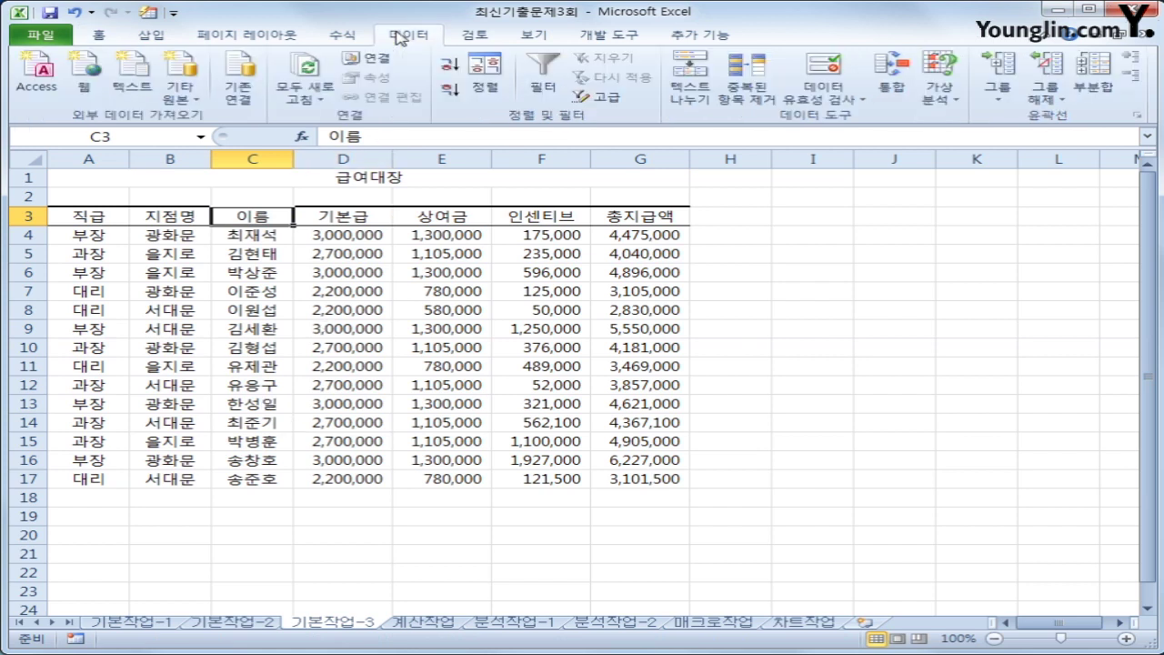
{"action": "left_click", "coordinate": [543, 83]}
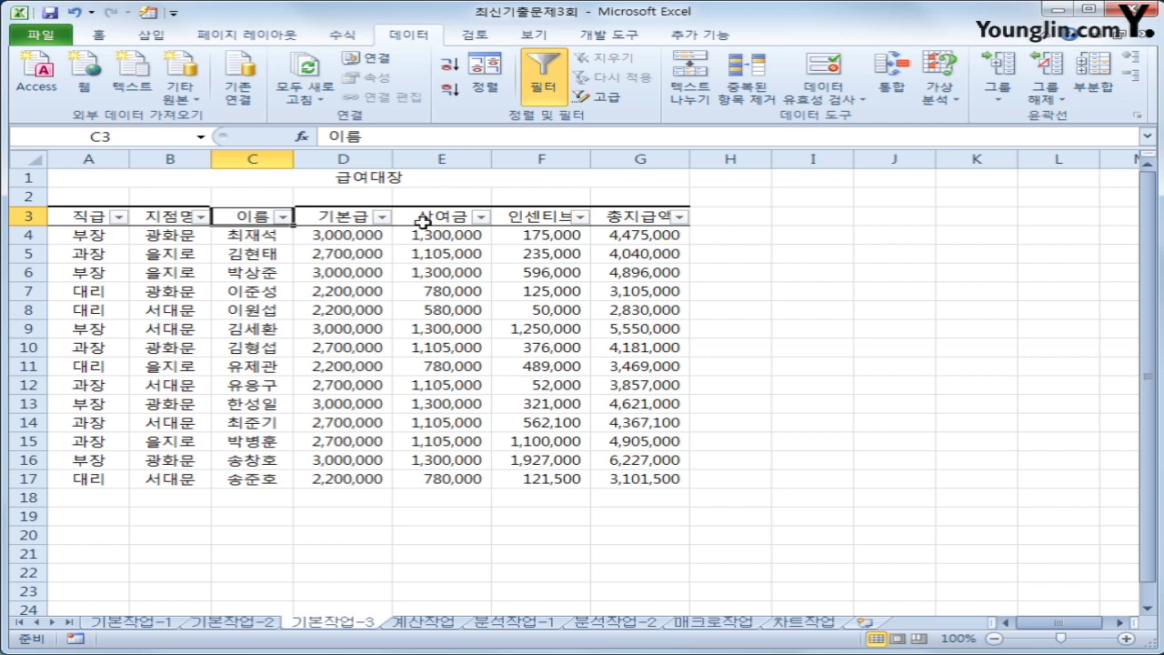
Step: Start a custom filter on the 총지급액 column with the first condition >= 3000000
{"action": "left_click", "coordinate": [678, 217]}
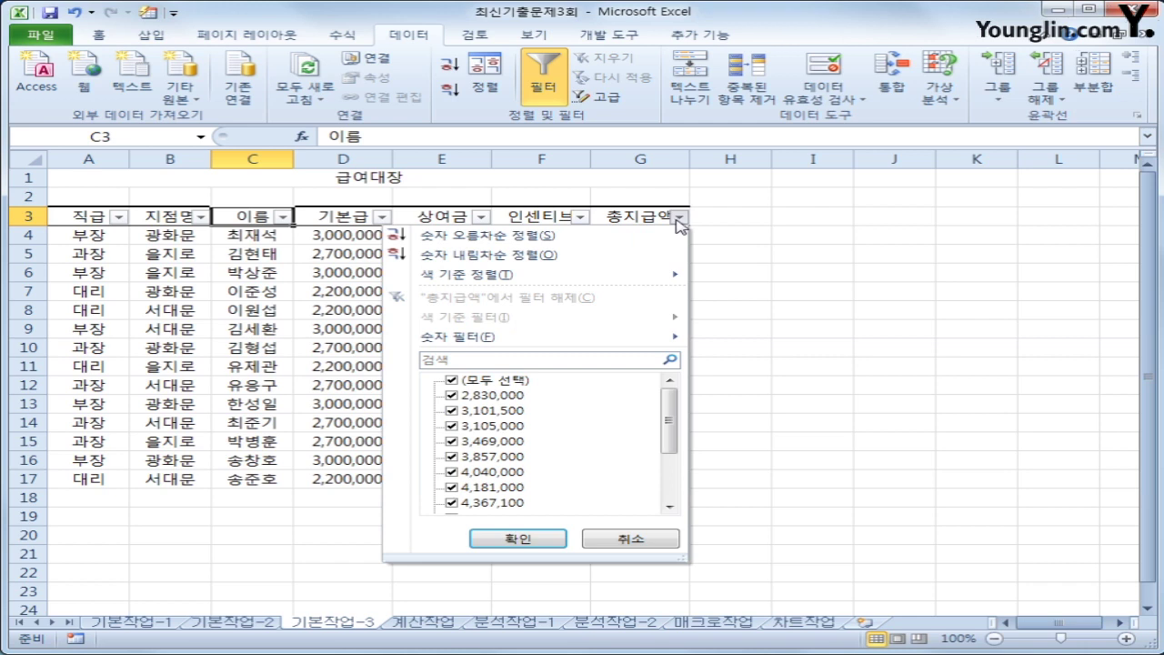
{"action": "mouse_move", "coordinate": [628, 338]}
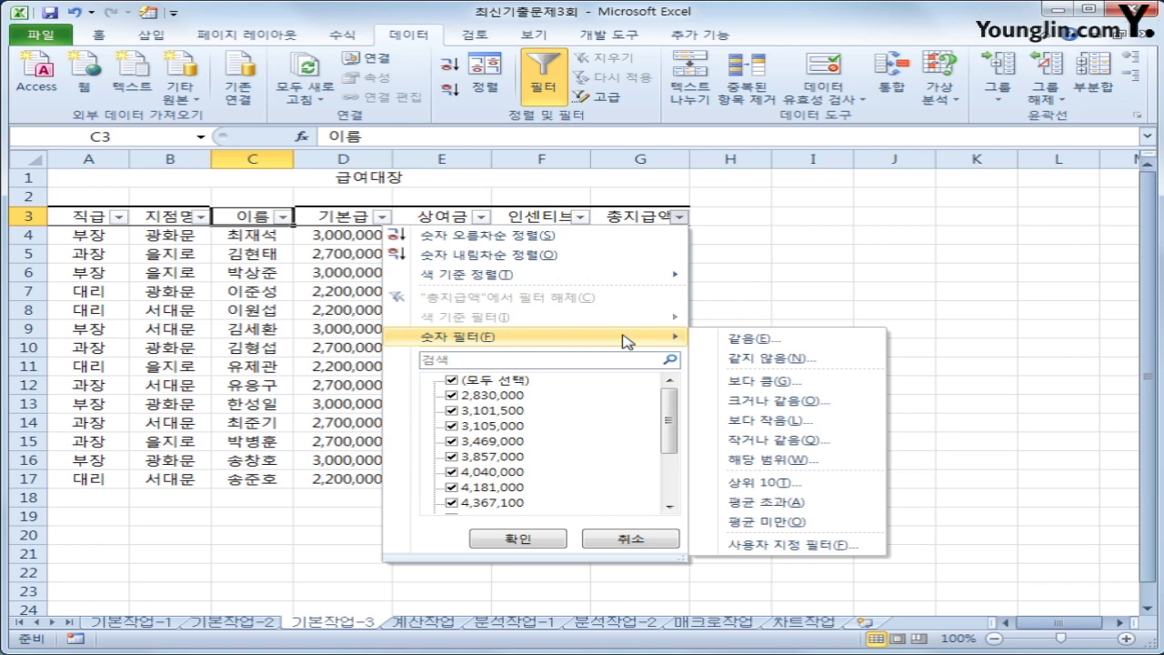
{"action": "left_click", "coordinate": [797, 545]}
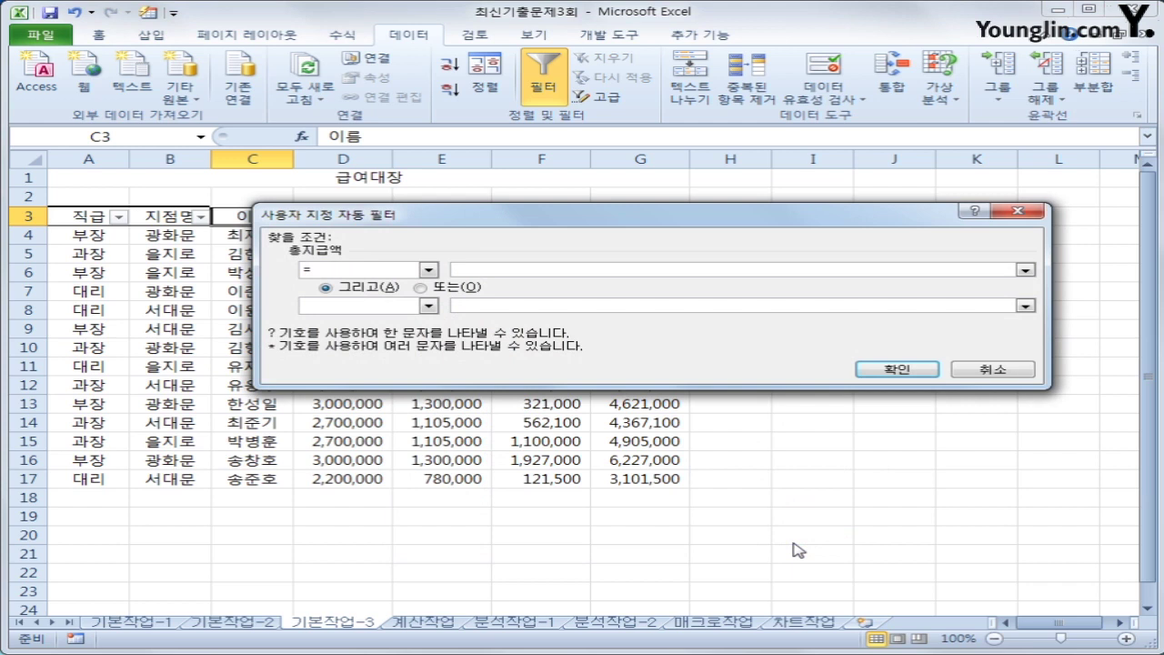
{"action": "left_click", "coordinate": [428, 270]}
{"action": "left_click", "coordinate": [391, 323]}
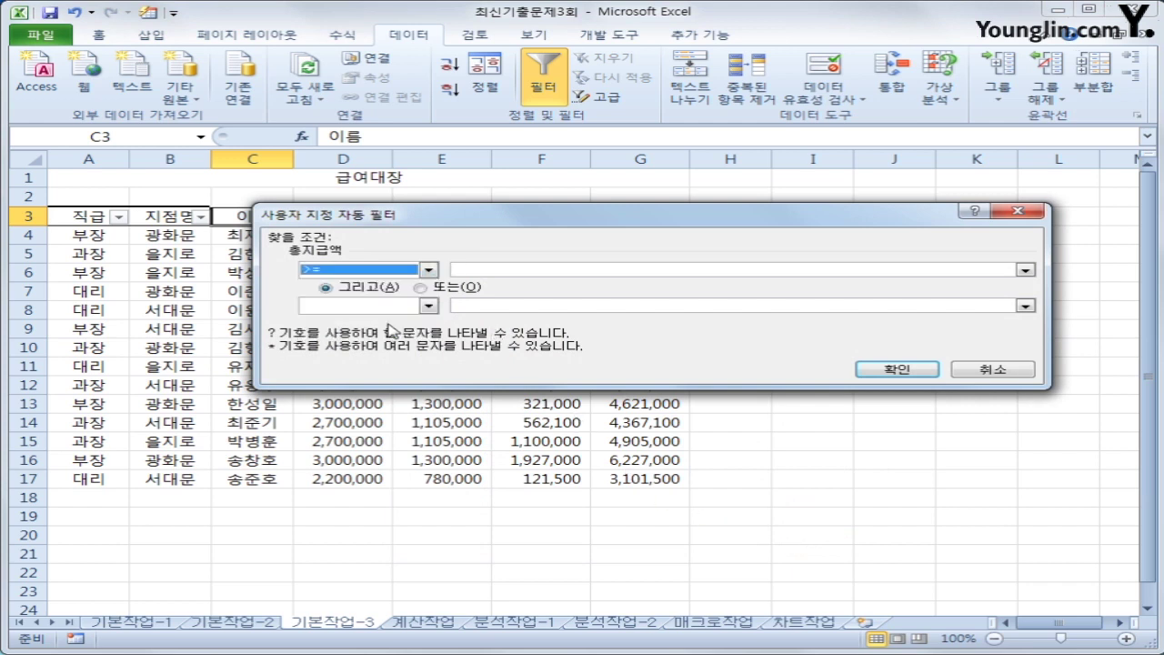
{"action": "left_click", "coordinate": [476, 268]}
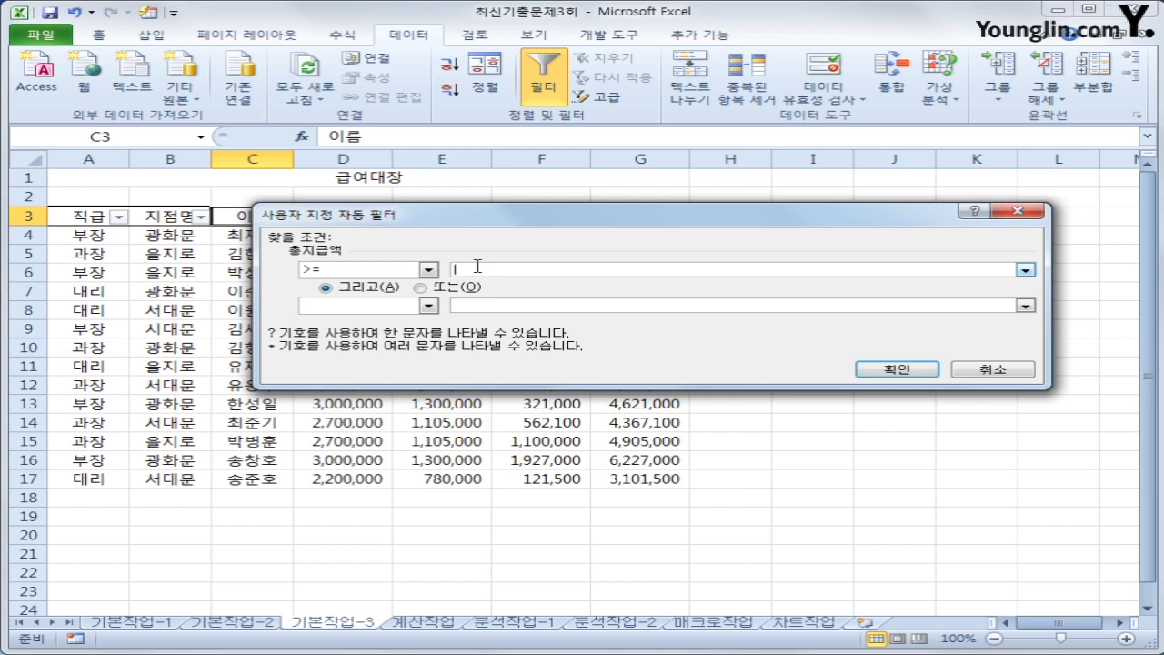
{"action": "type", "text": "3000000"}
Step: Add the second condition < 5000000, joined with 그리고, to the 총지급액 custom filter and apply it
{"action": "left_click", "coordinate": [428, 306]}
{"action": "left_click", "coordinate": [390, 371]}
{"action": "left_click", "coordinate": [488, 304]}
{"action": "type", "text": "5000000"}
{"action": "left_click_drag", "start_coordinate": [515, 222], "coordinate": [489, 377]}
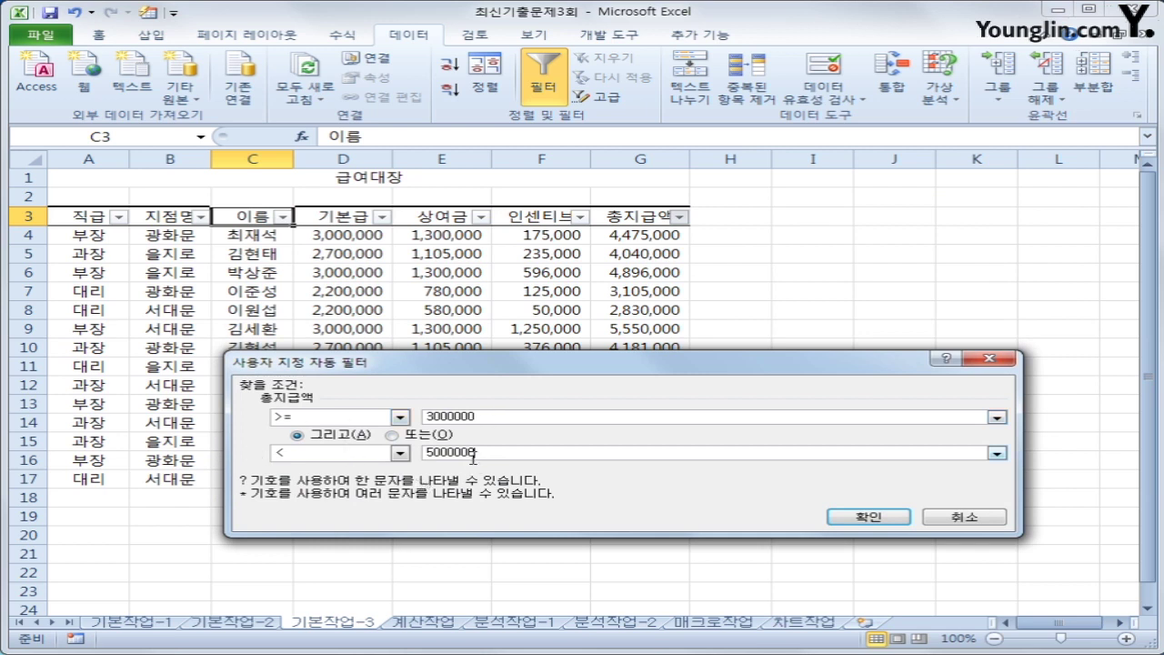
{"action": "left_click", "coordinate": [438, 458]}
{"action": "key", "text": "BackSpace"}
{"action": "type", "text": "8"}
{"action": "left_click", "coordinate": [875, 516]}
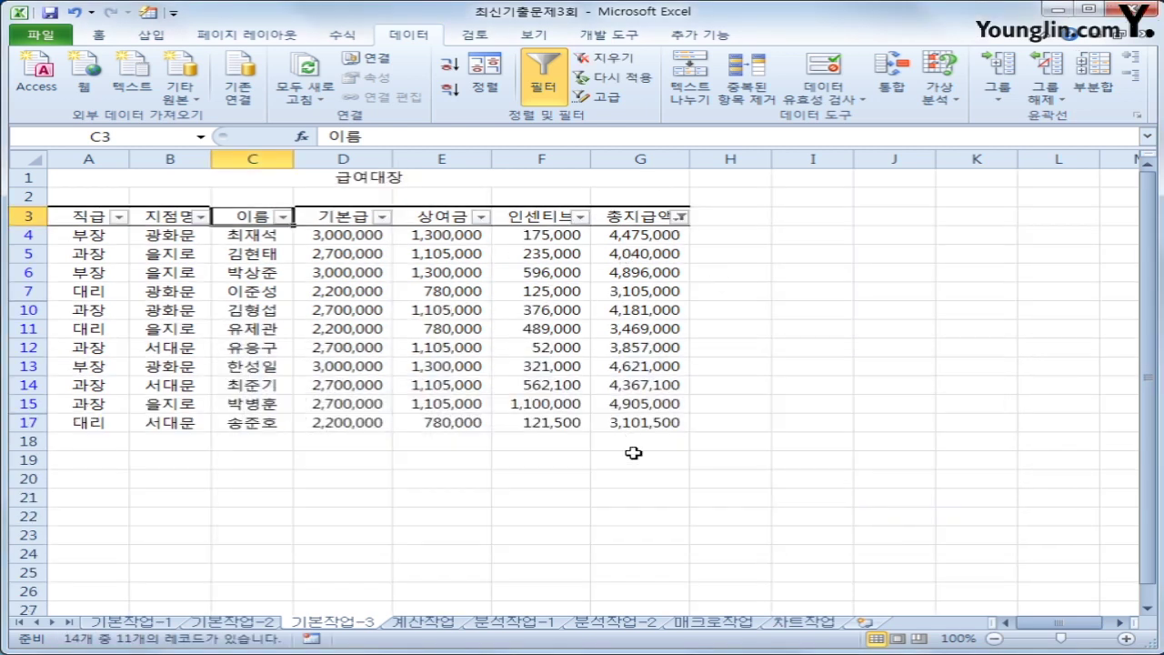
{"action": "left_click", "coordinate": [98, 422]}
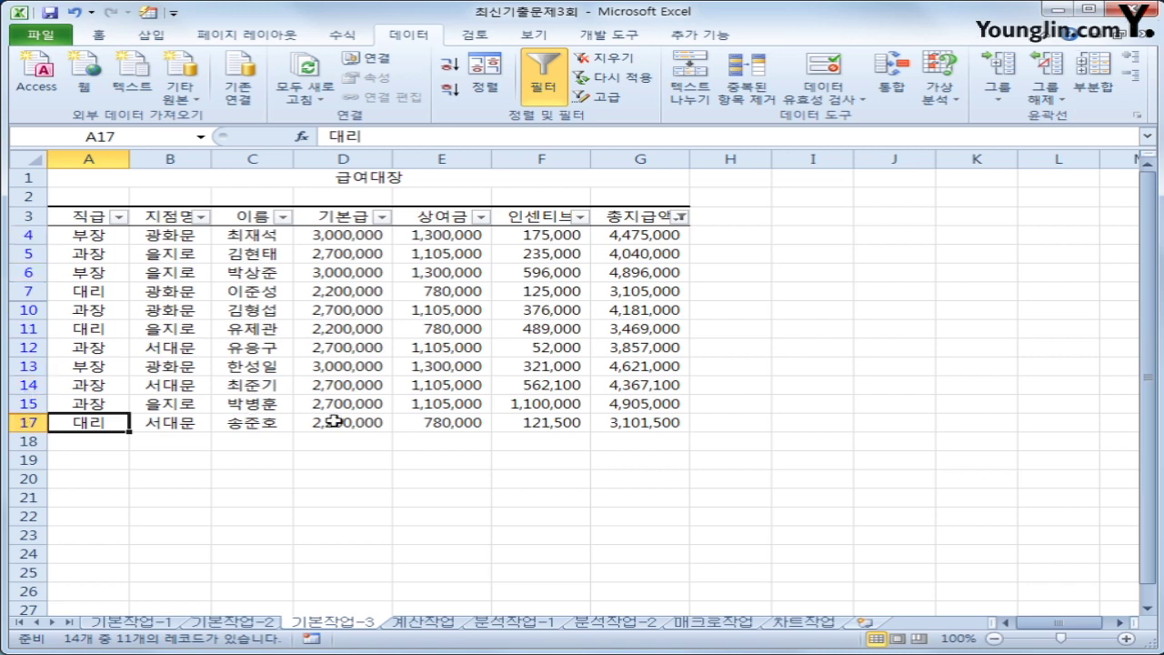
{"action": "left_click", "coordinate": [334, 421]}
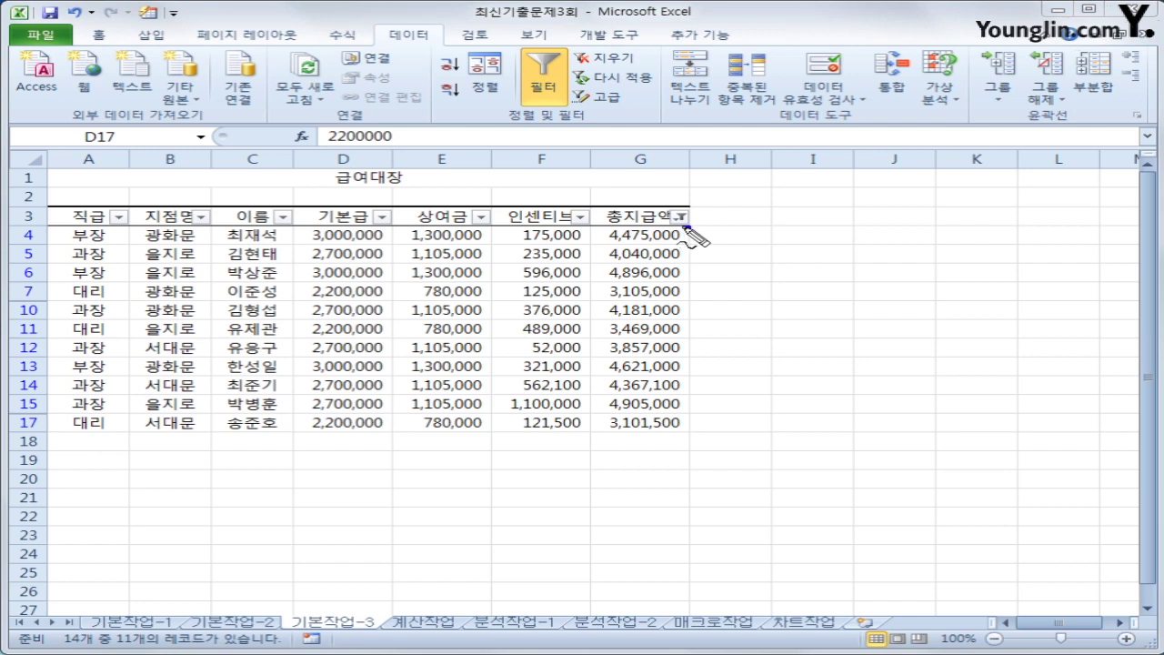
{"action": "mouse_move", "coordinate": [691, 202]}
{"action": "left_mouse_down"}
{"action": "mouse_move", "coordinate": [671, 218]}
{"action": "mouse_move", "coordinate": [697, 211]}
{"action": "left_mouse_up"}
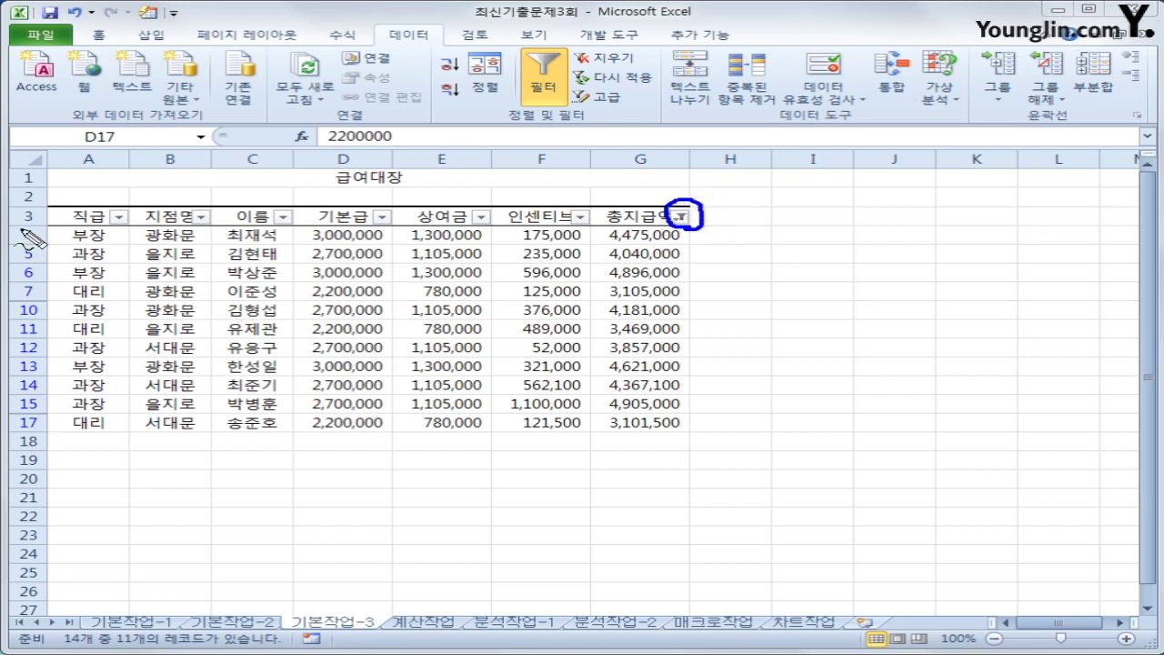
{"action": "mouse_move", "coordinate": [10, 228]}
{"action": "left_mouse_down"}
{"action": "mouse_move", "coordinate": [4, 424]}
{"action": "mouse_move", "coordinate": [46, 432]}
{"action": "mouse_move", "coordinate": [56, 238]}
{"action": "mouse_move", "coordinate": [13, 232]}
{"action": "left_mouse_up"}
{"action": "key", "text": "Escape"}
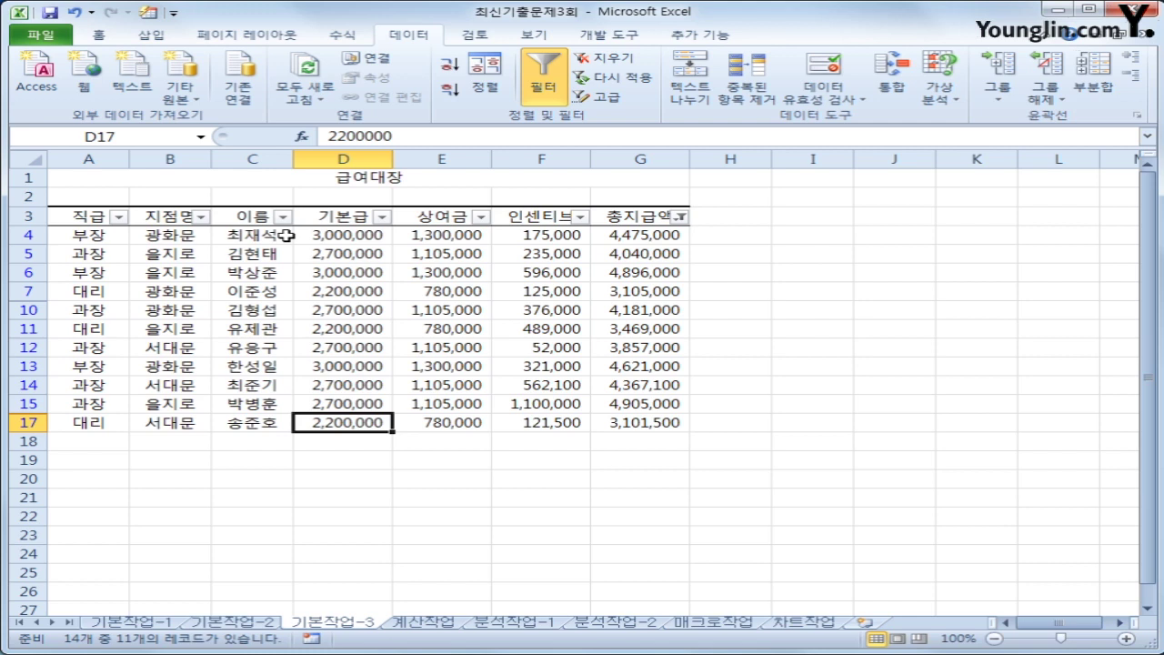
Step: Filter the 지점명 column with a custom text filter for values ending with (끝 문자) 문
{"action": "left_click", "coordinate": [178, 219]}
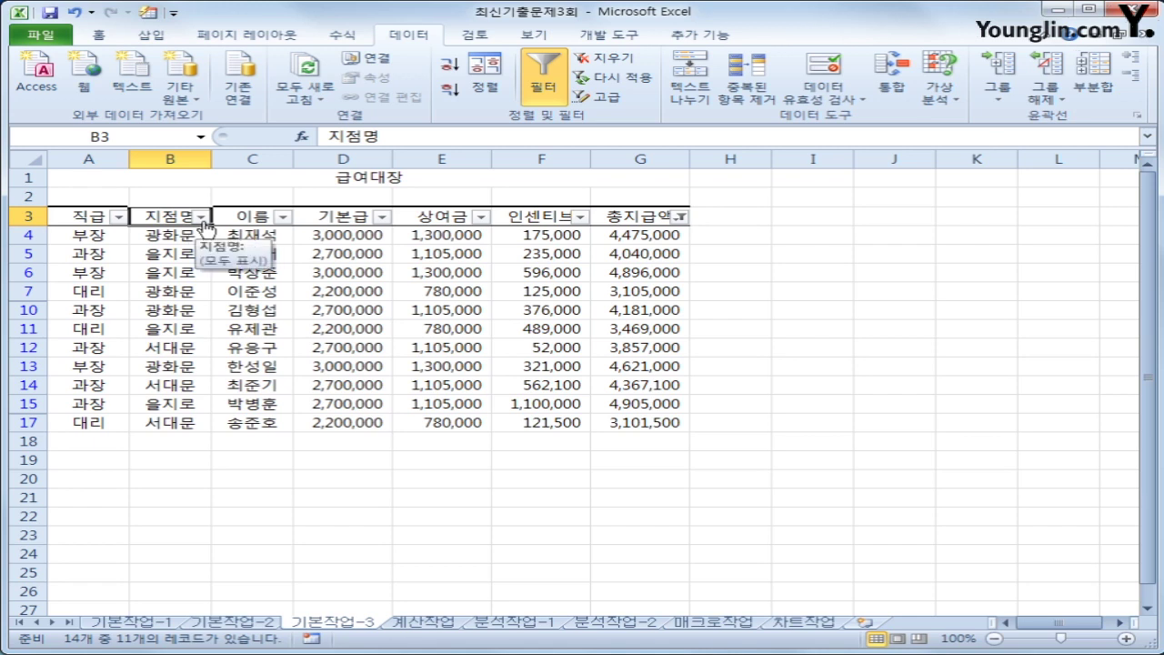
{"action": "left_click", "coordinate": [201, 217]}
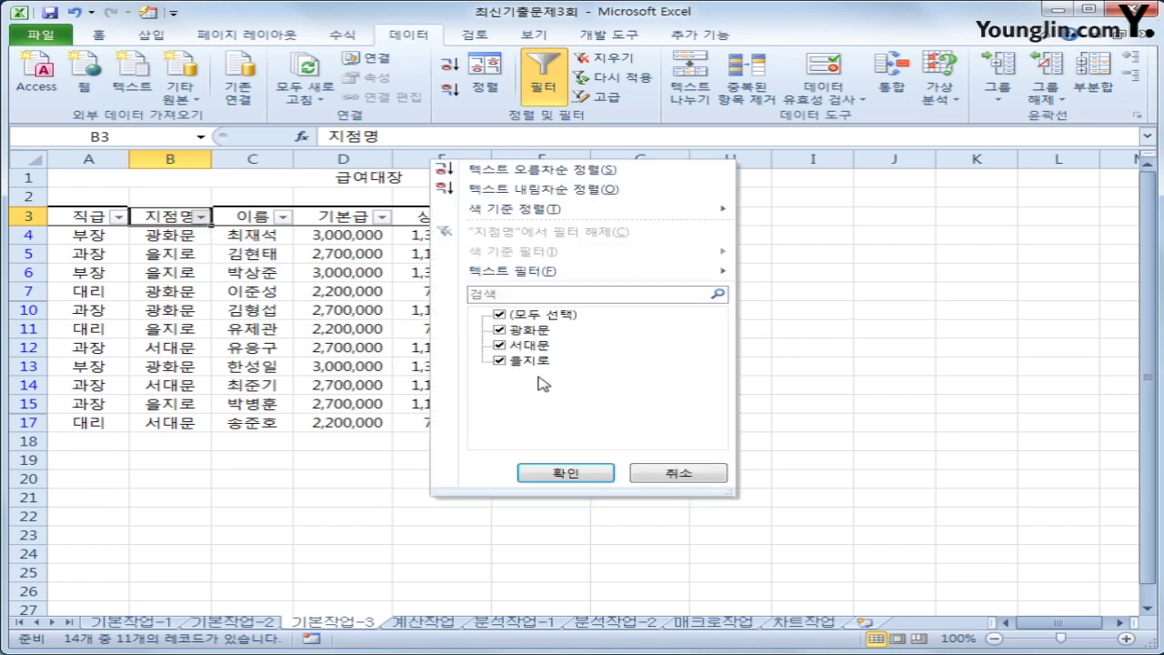
{"action": "mouse_move", "coordinate": [601, 278]}
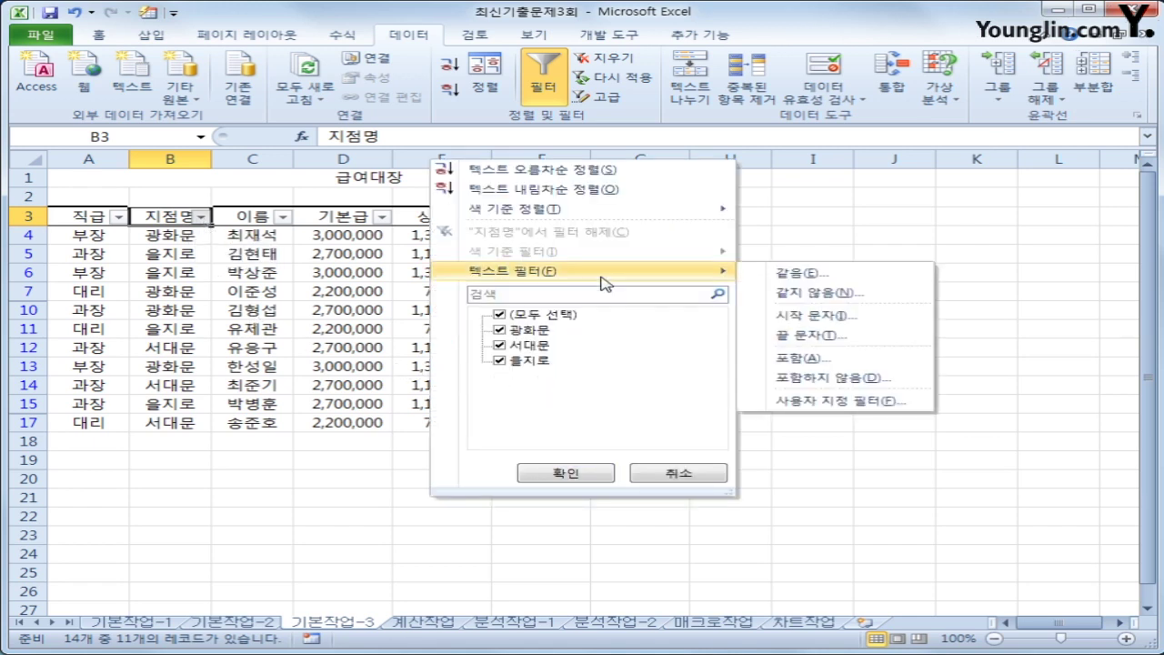
{"action": "left_click", "coordinate": [874, 336]}
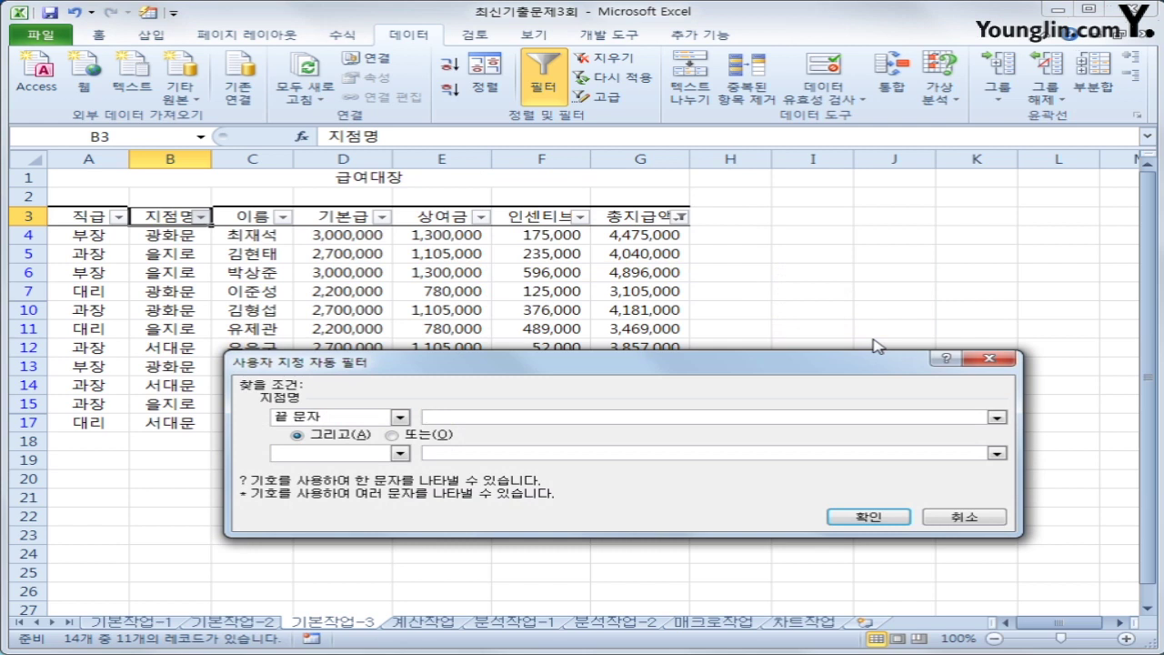
{"action": "type", "text": "ㅁㅜㄴ"}
{"action": "left_click", "coordinate": [895, 515]}
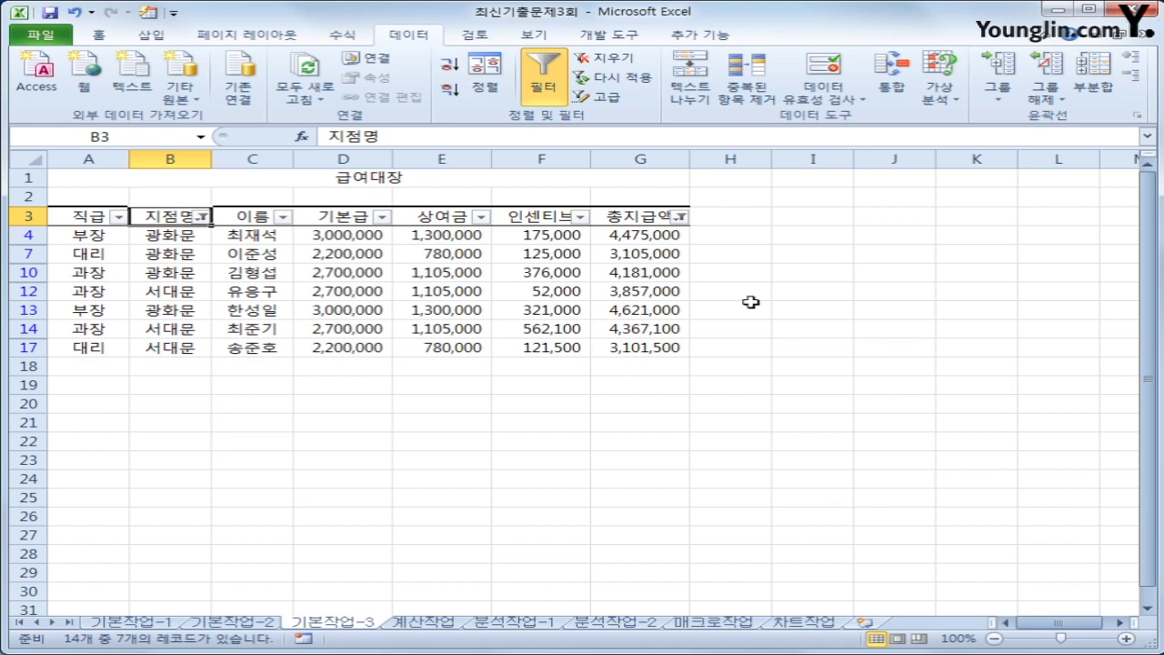
Step: Check the filtered 지점명 and 총지급액 entries against the filter conditions
{"action": "left_click_drag", "start_coordinate": [182, 238], "coordinate": [170, 348]}
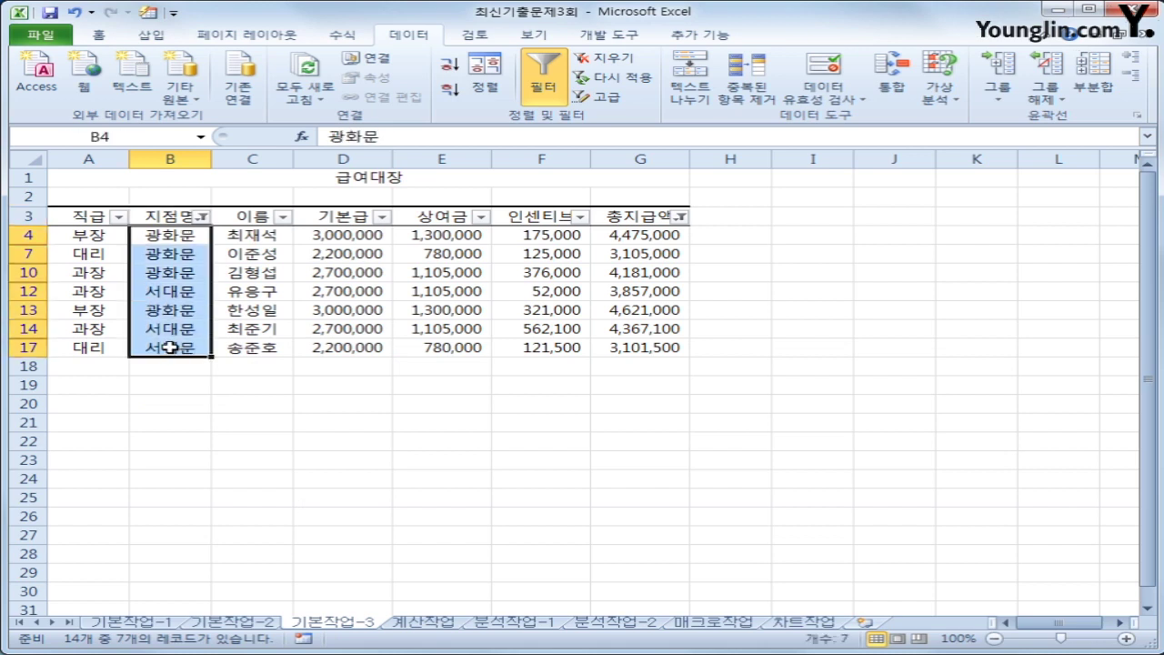
{"action": "left_click", "coordinate": [166, 221]}
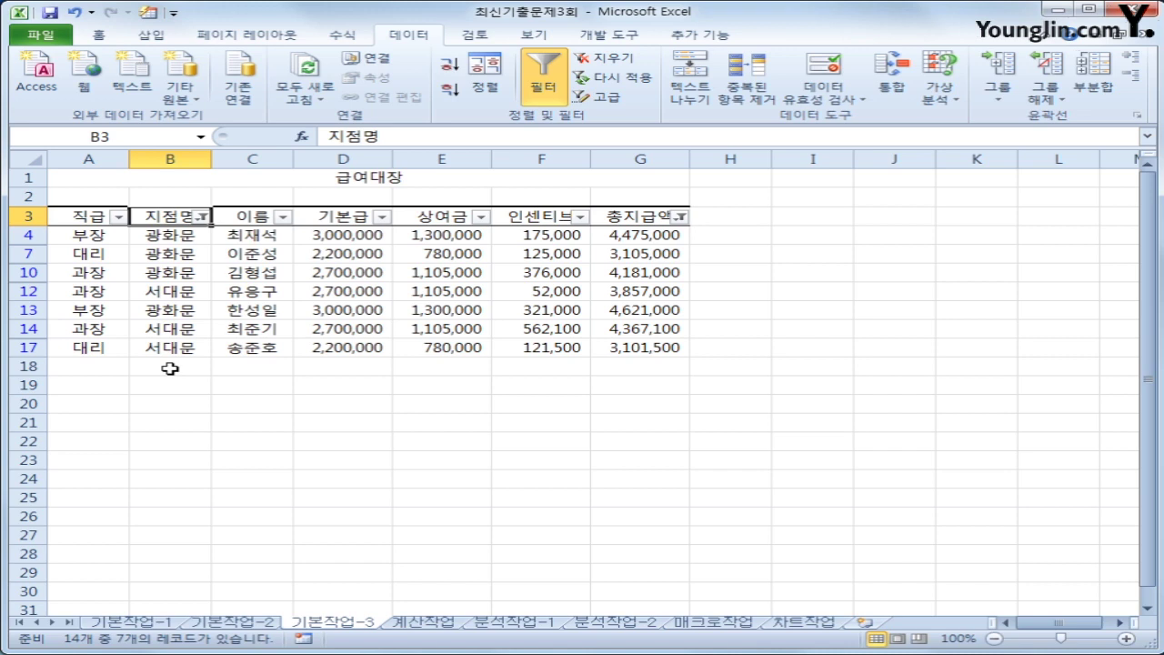
{"action": "left_click_drag", "start_coordinate": [648, 234], "coordinate": [627, 350]}
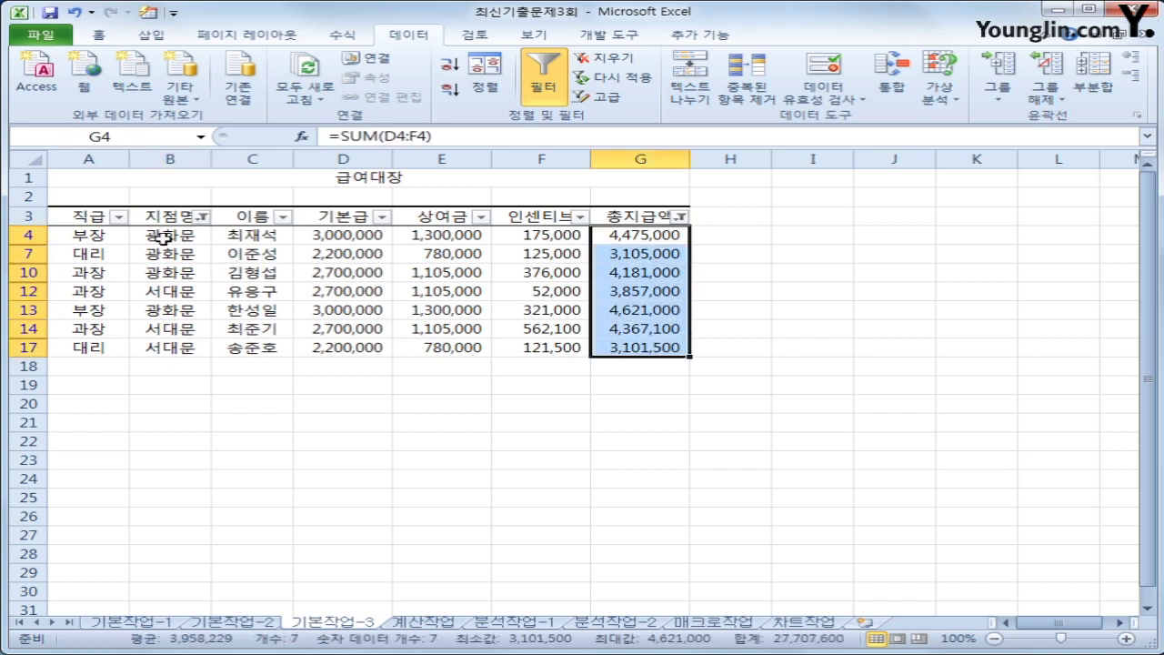
{"action": "left_click_drag", "start_coordinate": [162, 236], "coordinate": [153, 347]}
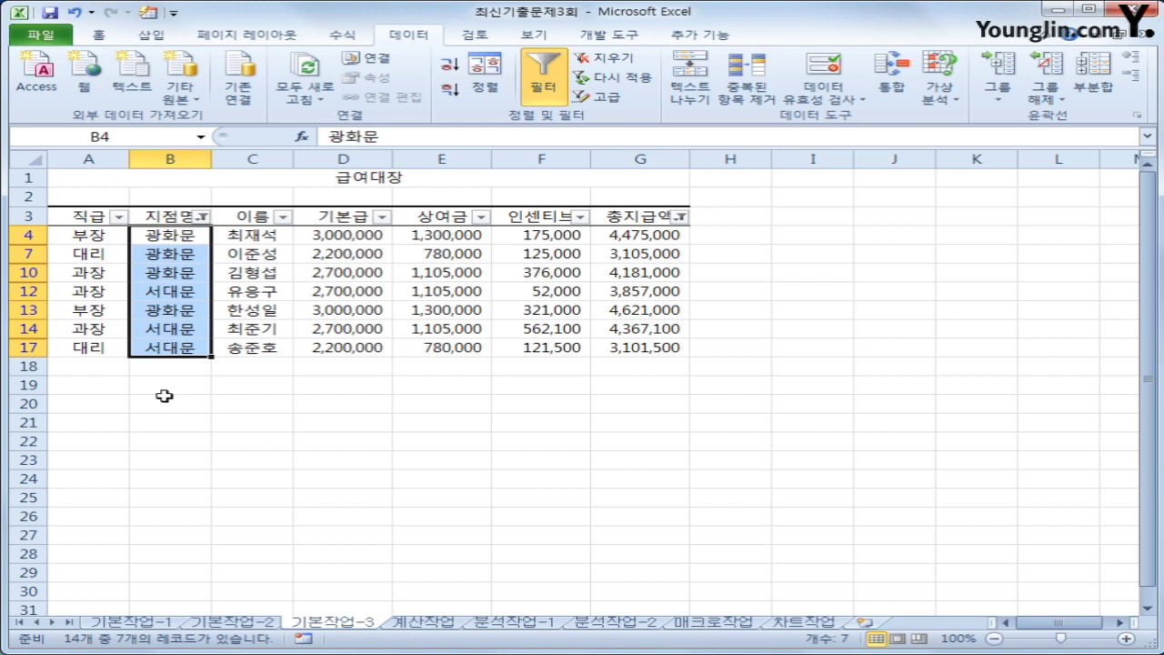
Step: Go to the 계산작업 sheet and examine the 컴퓨터일반, 워드 and 합격여부 columns of 표1
{"action": "left_click", "coordinate": [425, 623]}
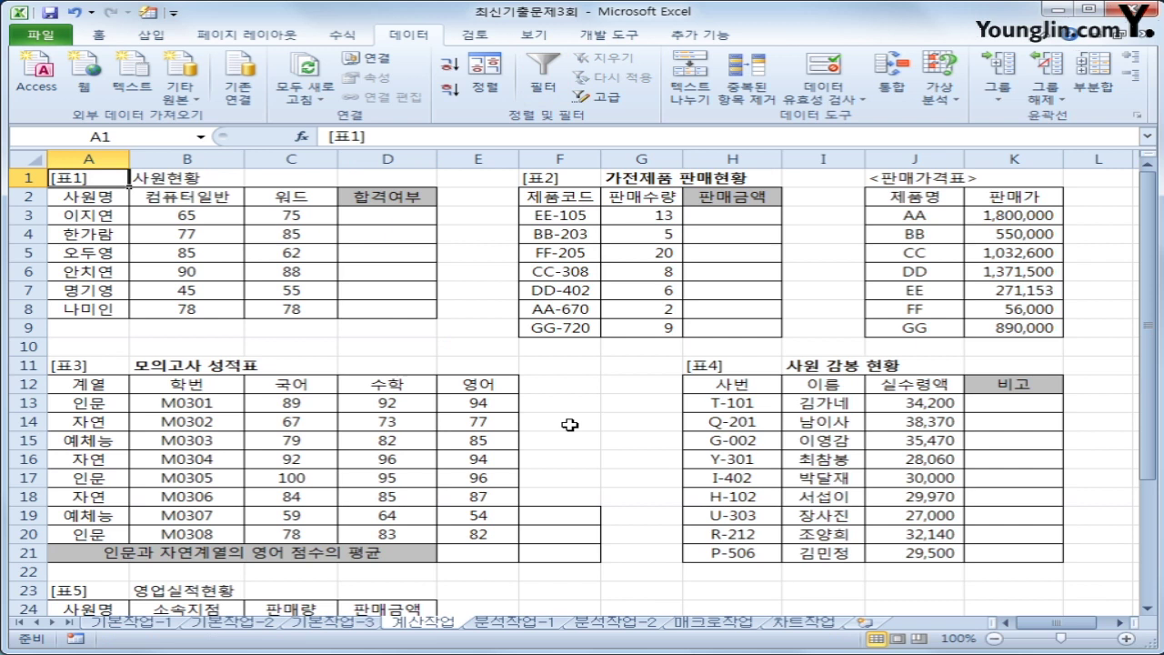
{"action": "left_click", "coordinate": [386, 221]}
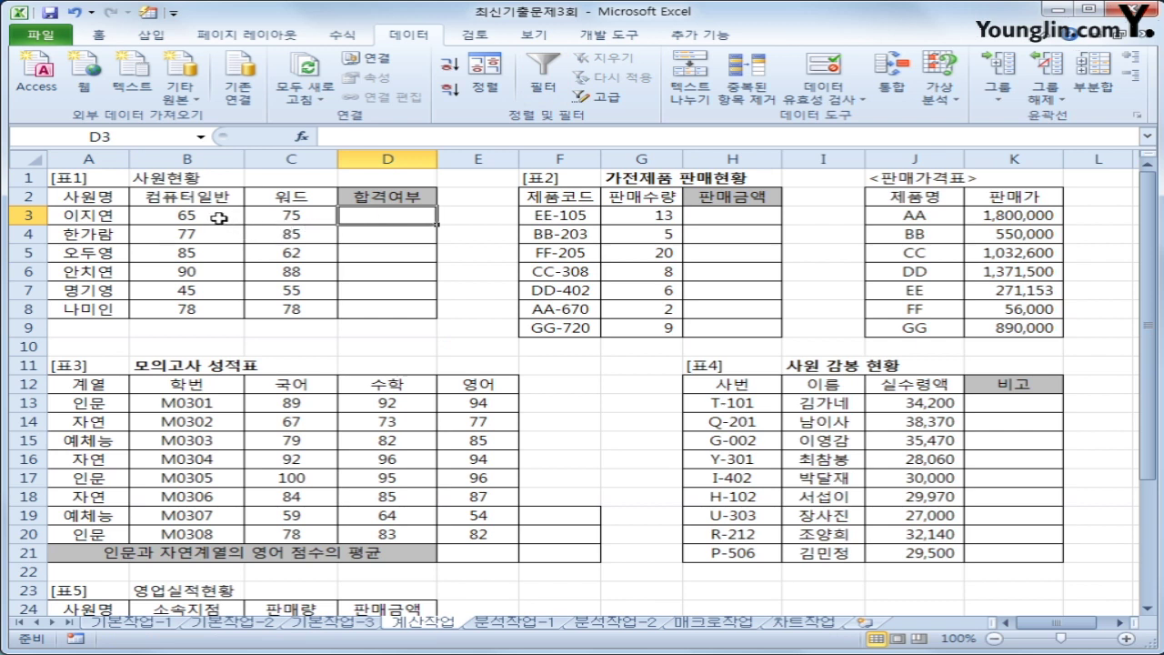
{"action": "left_click_drag", "start_coordinate": [219, 219], "coordinate": [208, 309]}
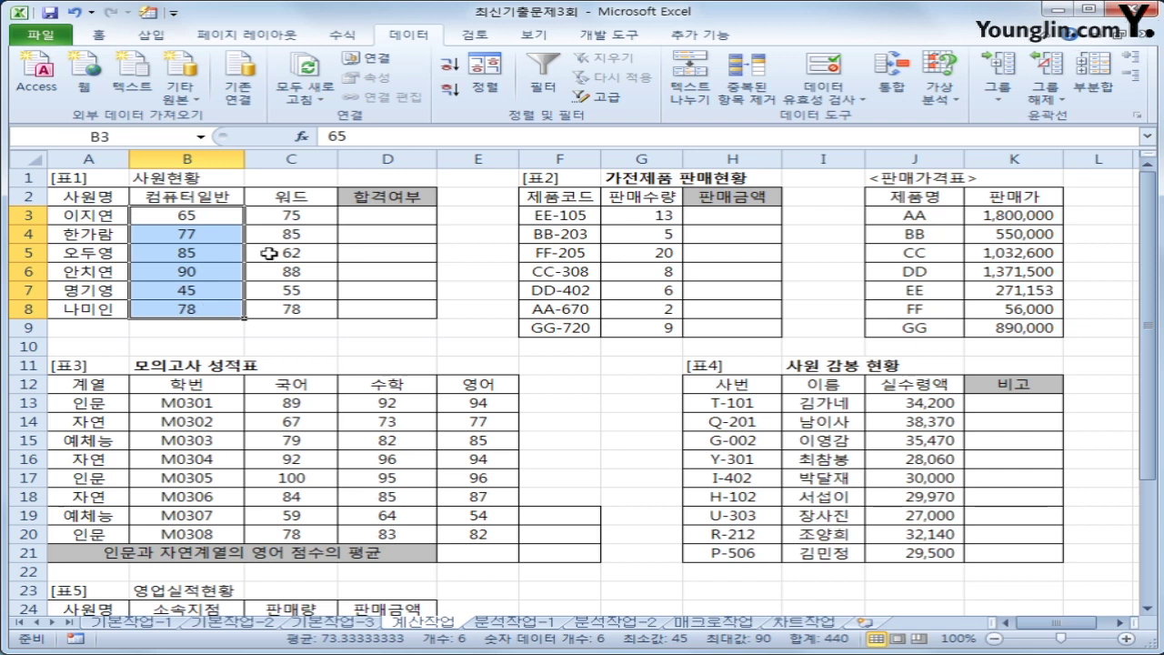
{"action": "left_click_drag", "start_coordinate": [293, 217], "coordinate": [278, 315]}
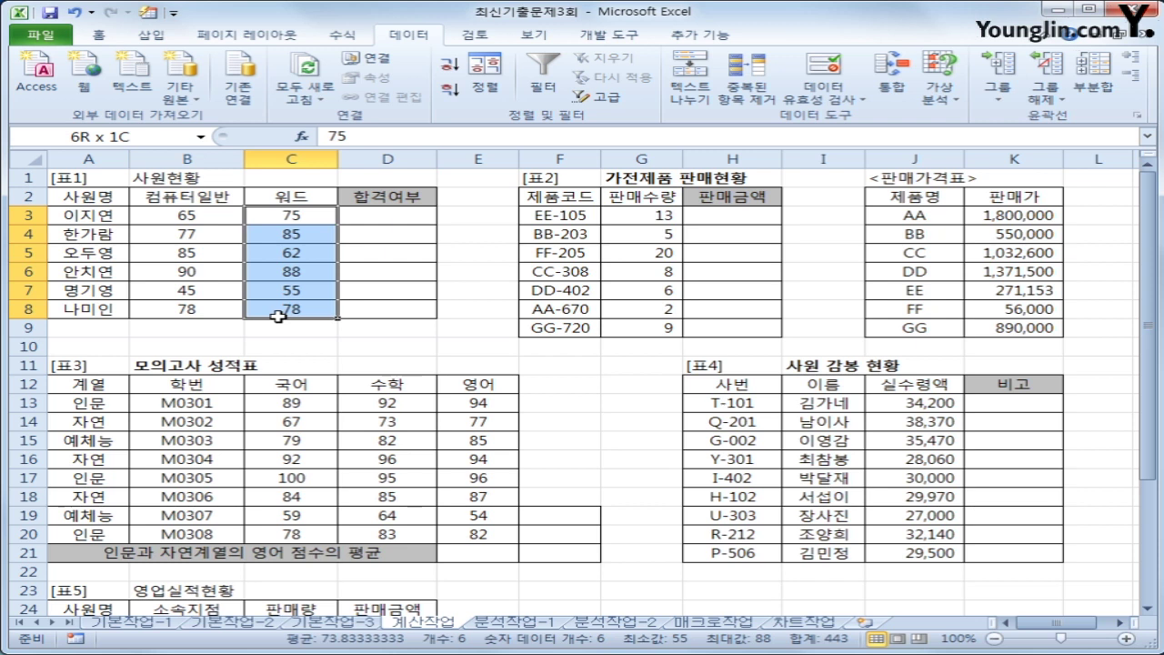
{"action": "left_click", "coordinate": [400, 217]}
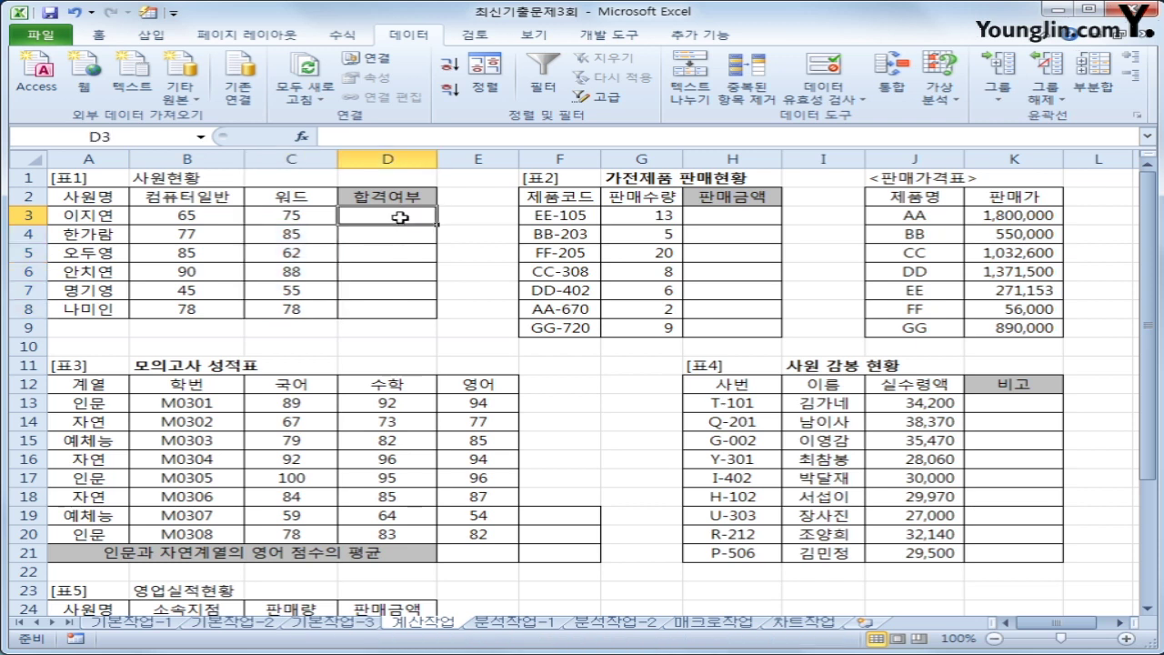
{"action": "left_click_drag", "start_coordinate": [400, 217], "coordinate": [393, 309]}
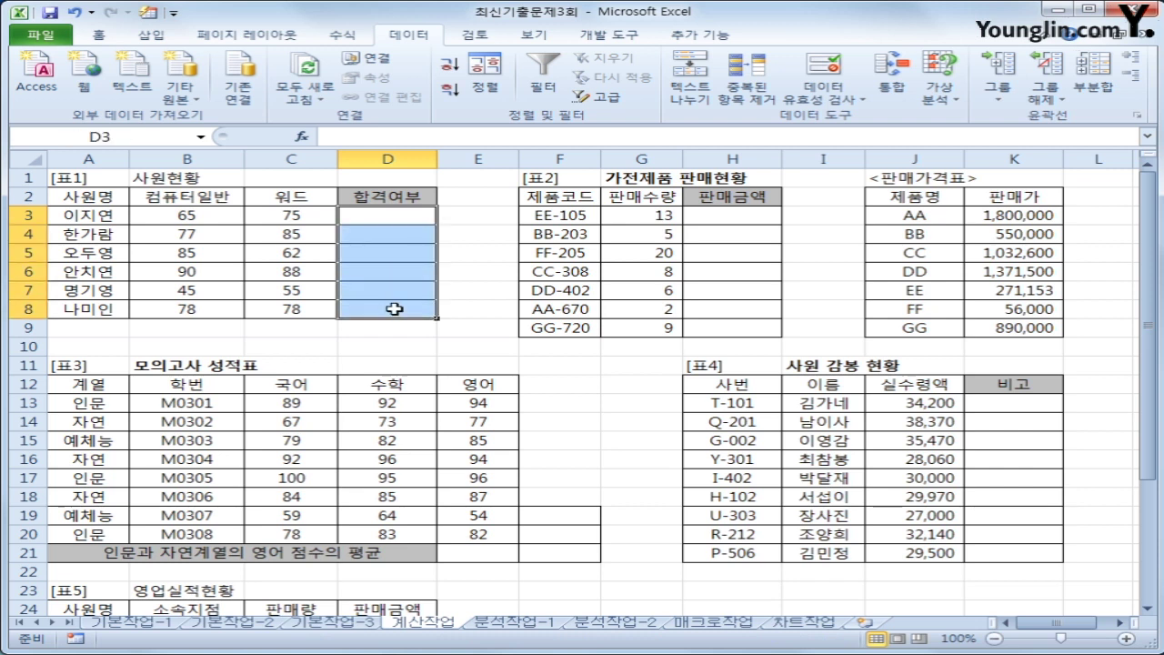
Step: Begin a formula in cell D3 of the 합격여부 column with an AND test nested inside IF, =IF(AND(
{"action": "left_click", "coordinate": [372, 210]}
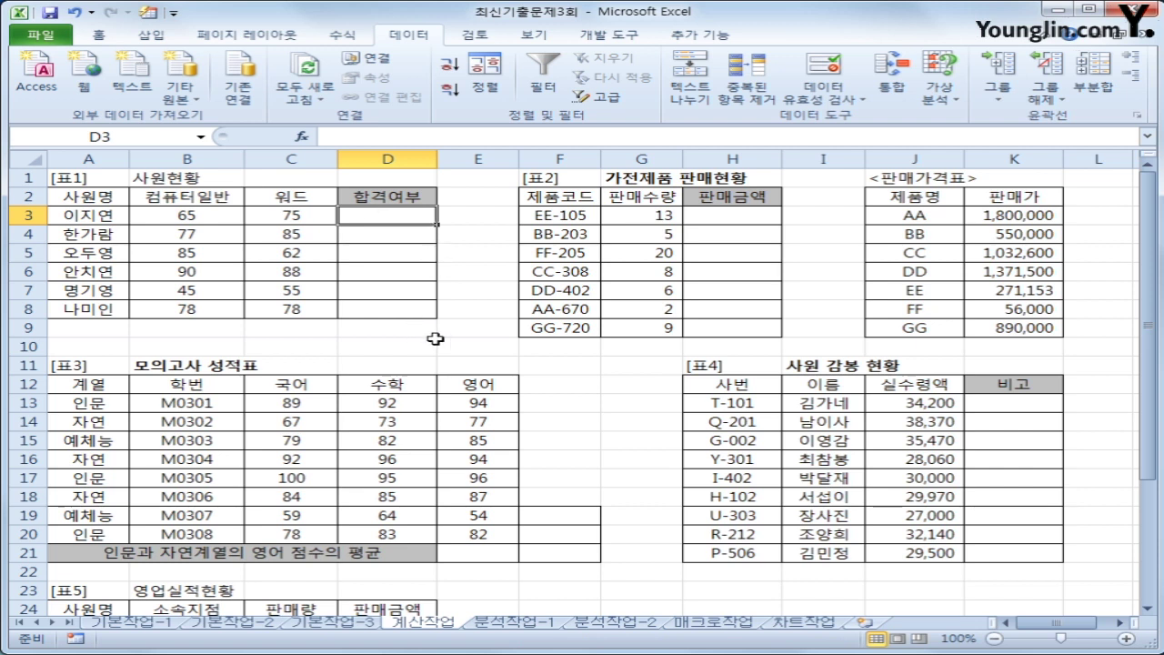
{"action": "type", "text": "="}
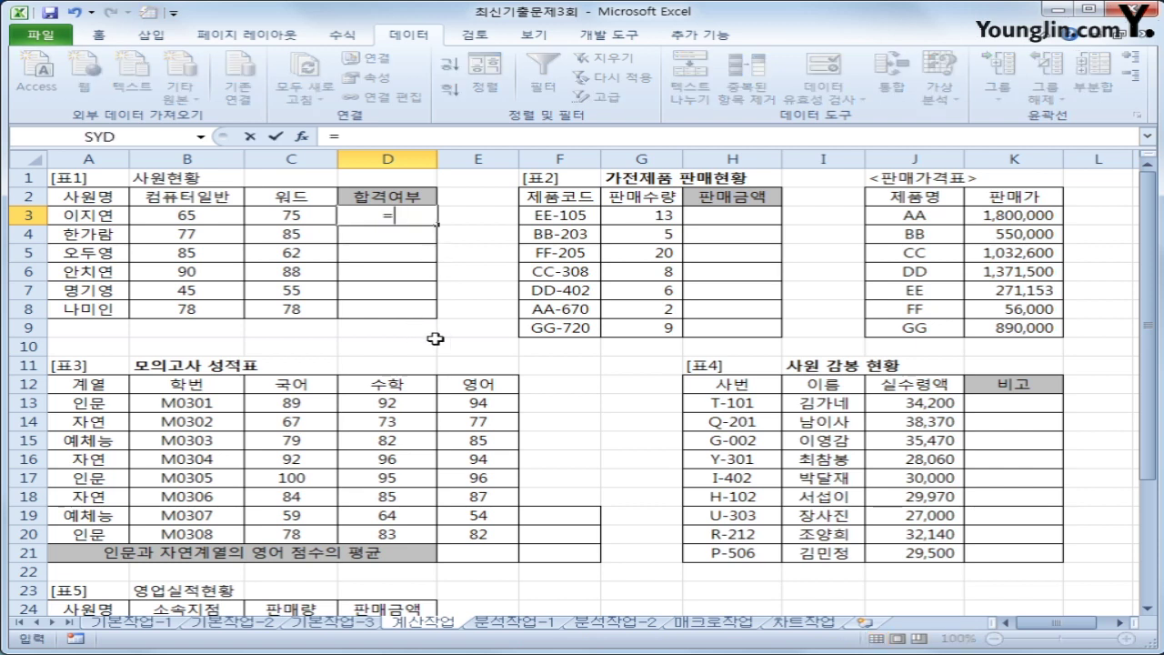
{"action": "type", "text": "IF("}
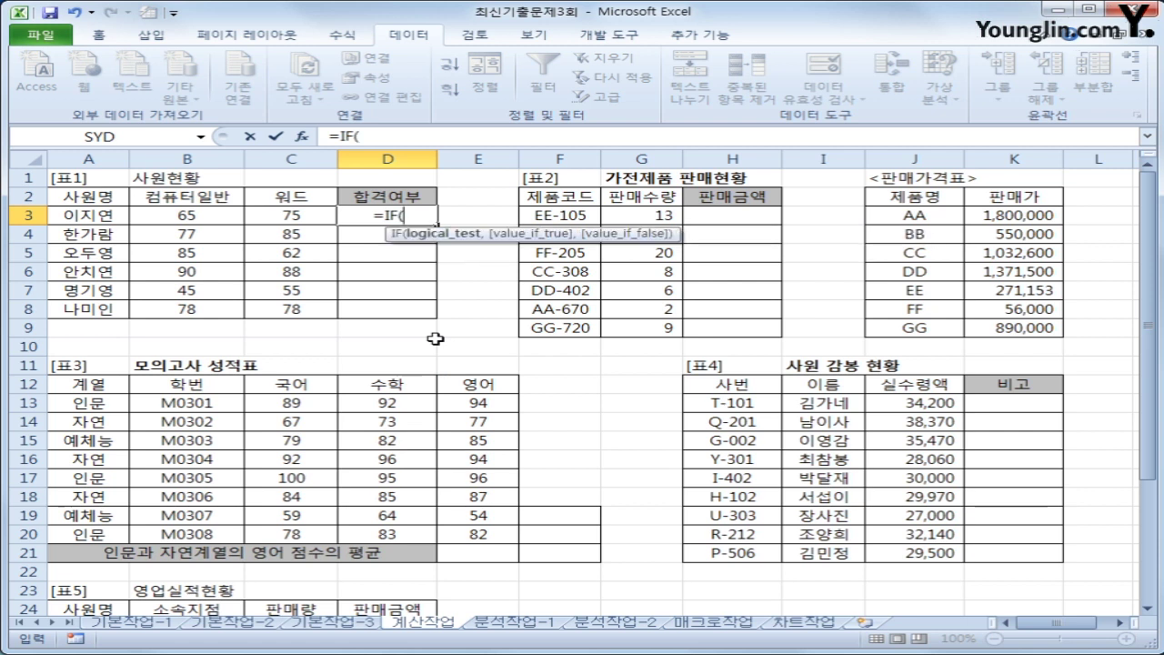
{"action": "type", "text": "AND"}
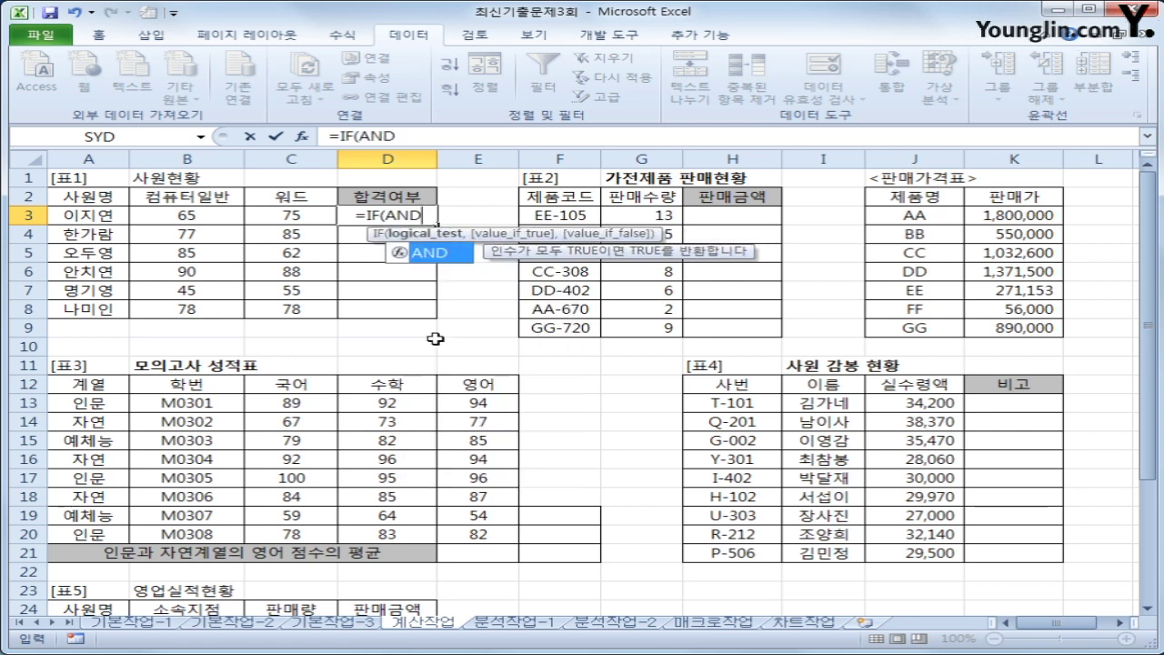
{"action": "type", "text": "("}
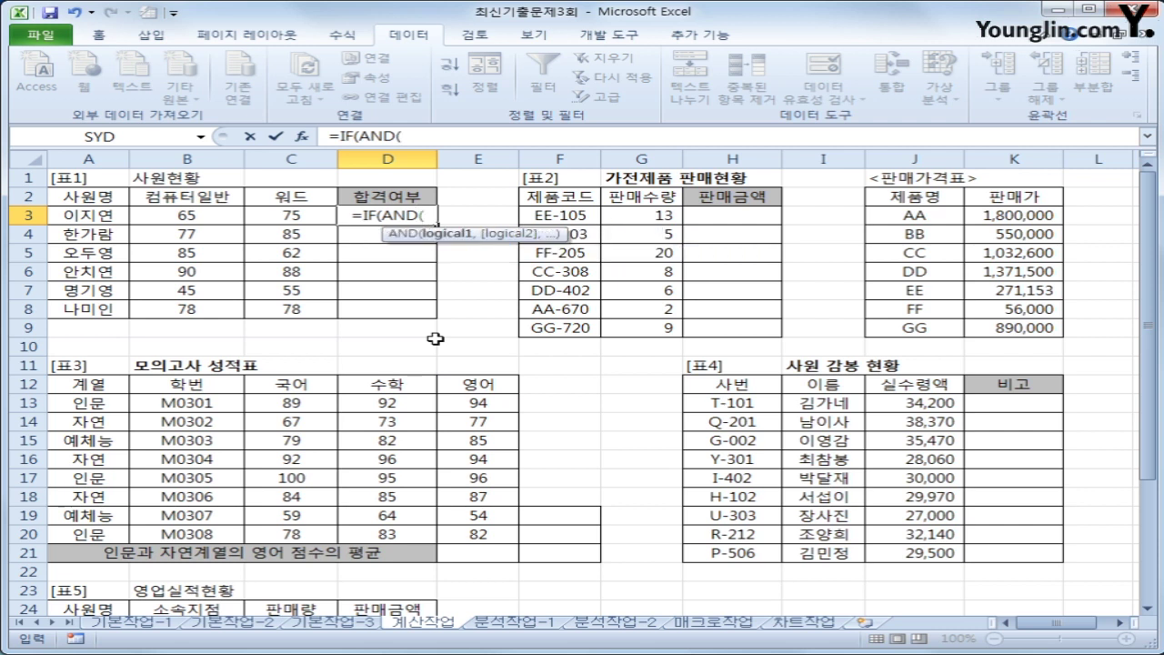
Step: Enter B3>=AVERAGE($B$3:$B$8) as the first AND condition, with the averaged range as an absolute reference
{"action": "left_click", "coordinate": [178, 213]}
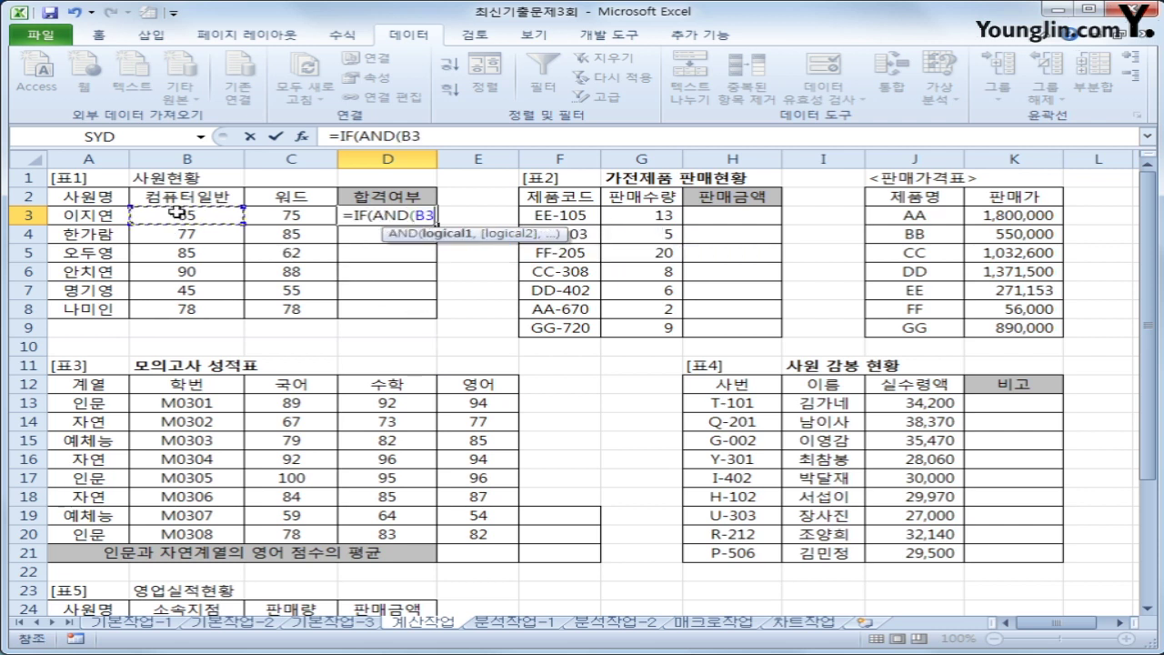
{"action": "type", "text": ">"}
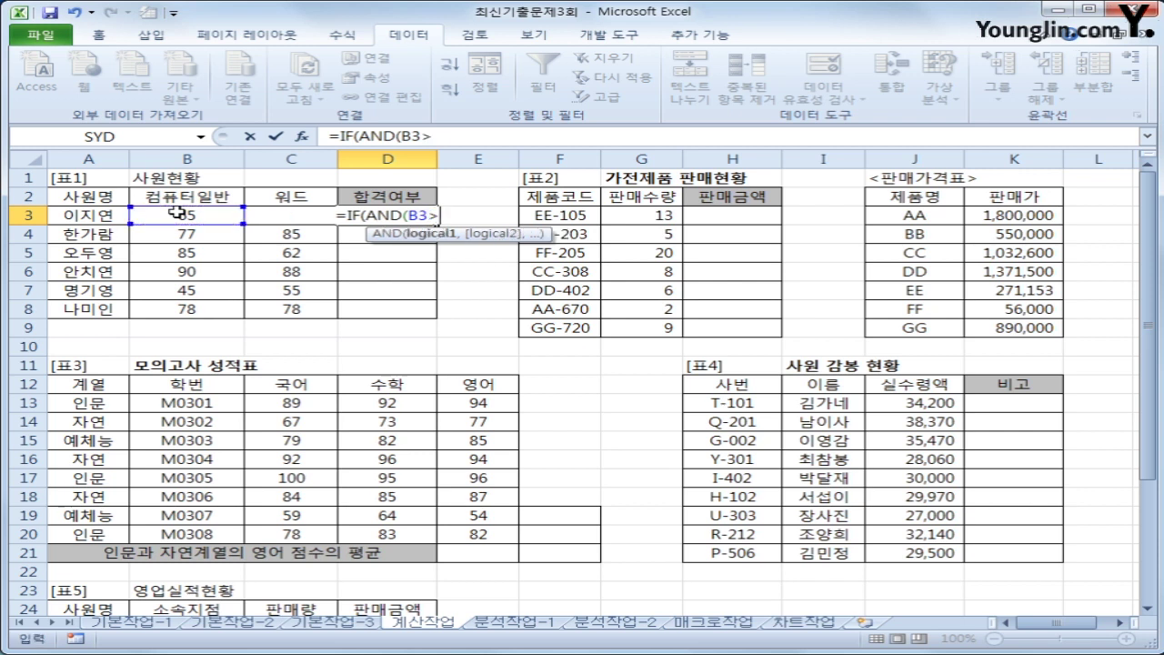
{"action": "type", "text": "=AVE"}
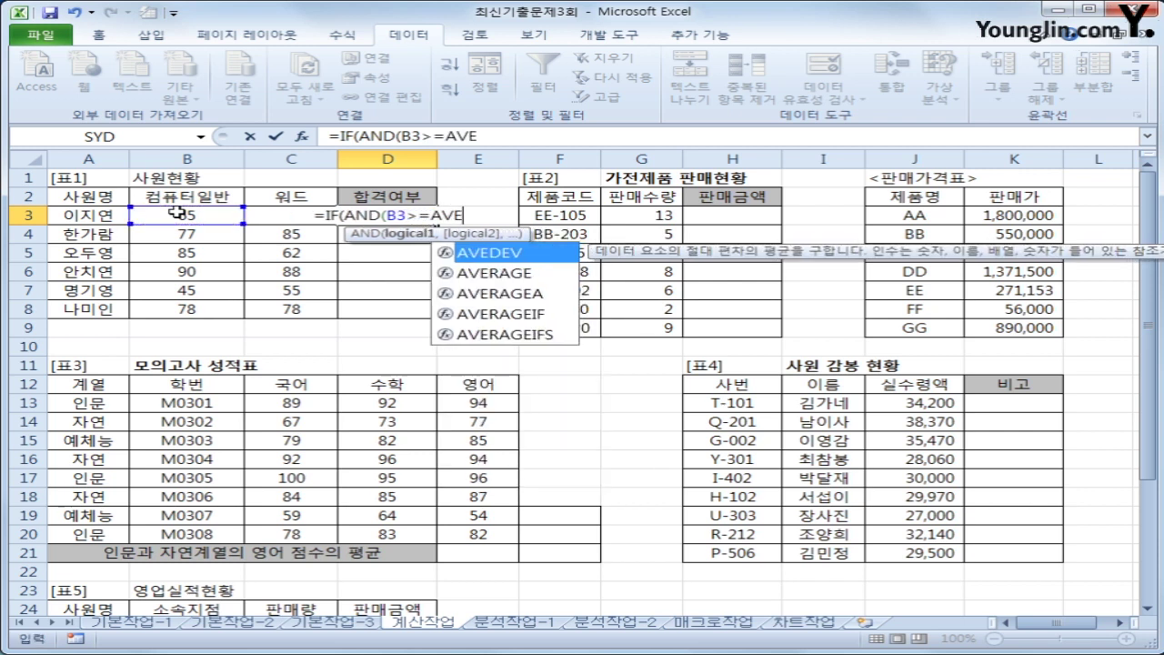
{"action": "key", "text": "Down"}
{"action": "key", "text": "Tab"}
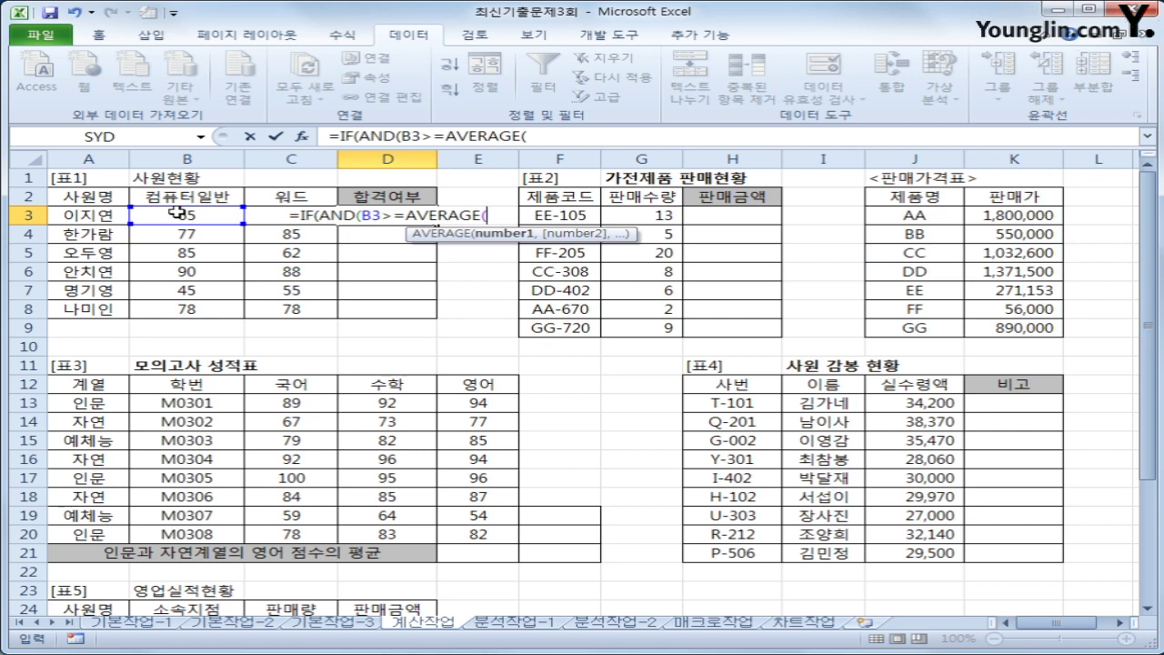
{"action": "left_click", "coordinate": [185, 219]}
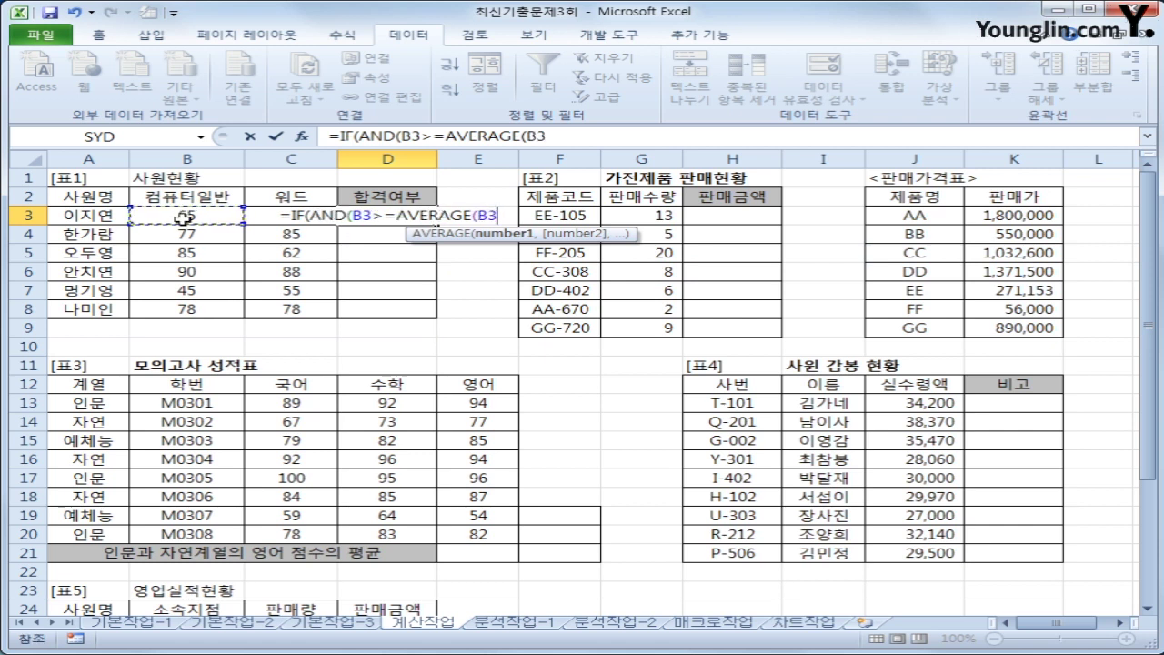
{"action": "left_click_drag", "start_coordinate": [185, 218], "coordinate": [189, 309]}
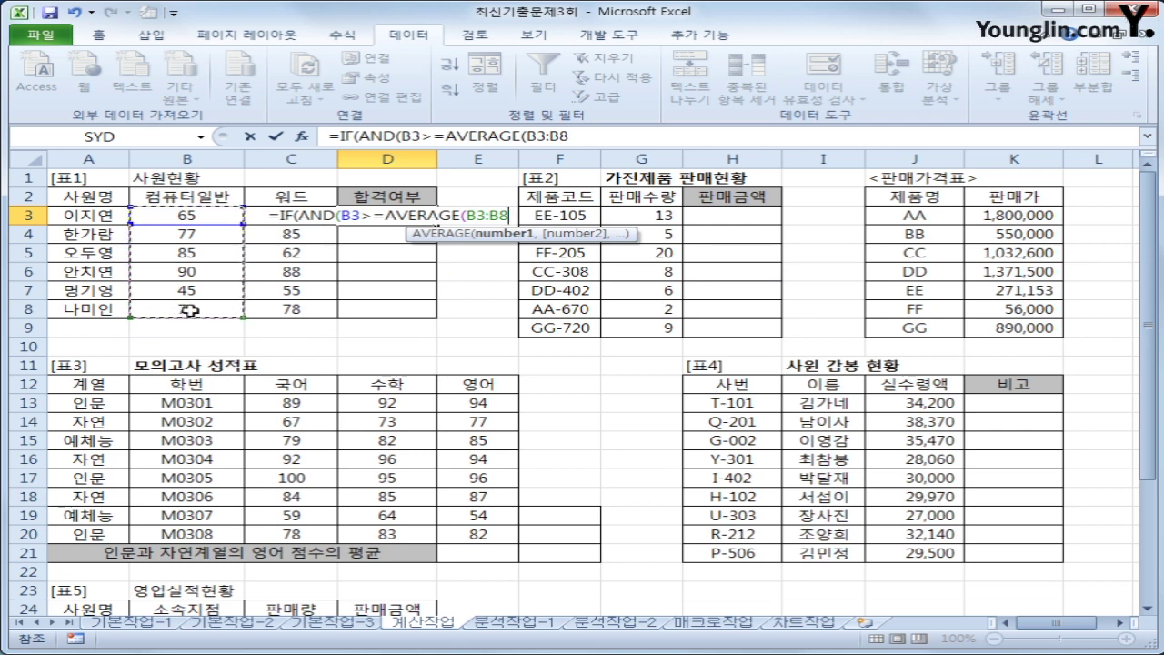
{"action": "key", "text": "F4"}
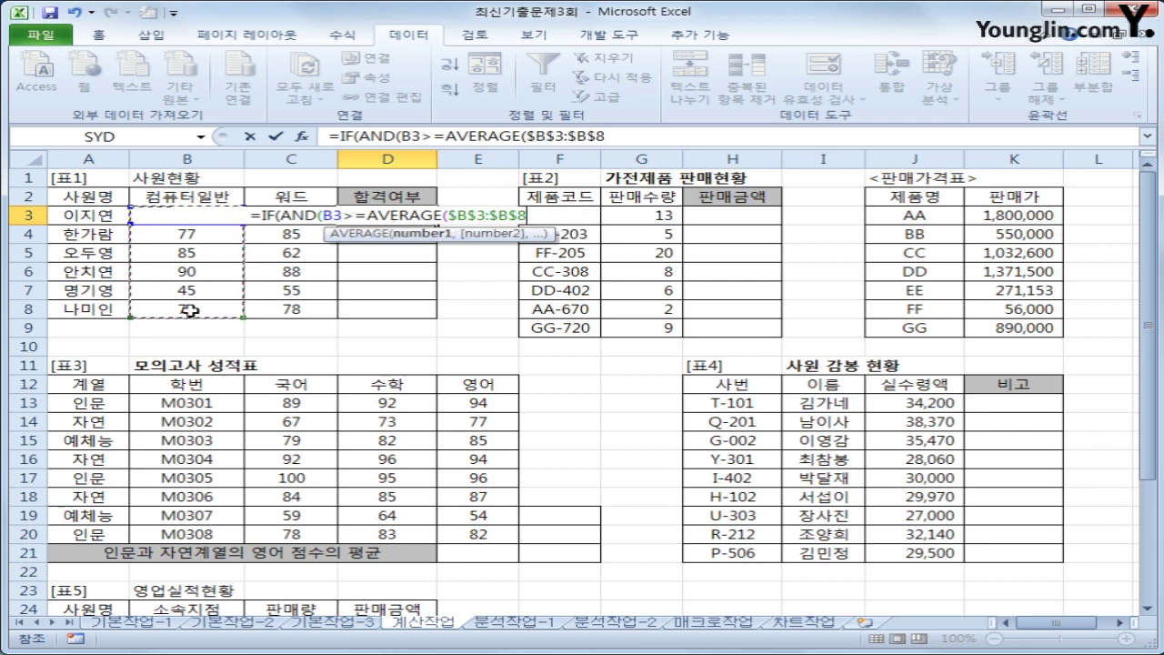
{"action": "type", "text": ")"}
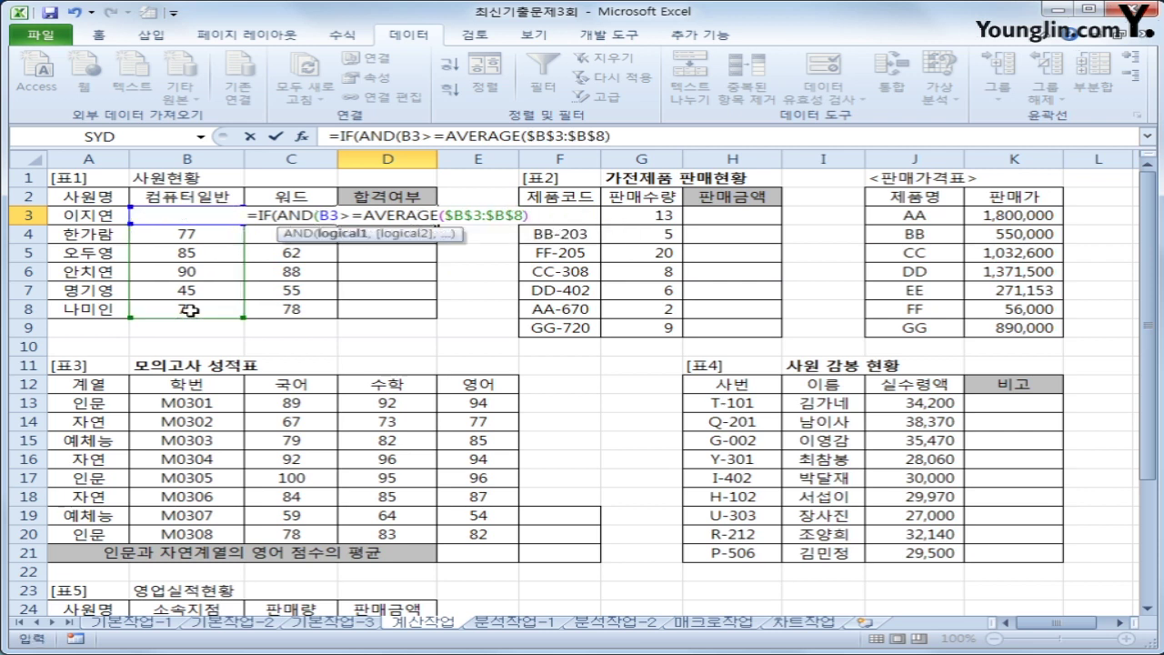
Step: Add C3>=AVERAGE($C$3:$C$8) as the second AND condition, with the averaged range as an absolute reference, and close the AND test
{"action": "type", "text": ","}
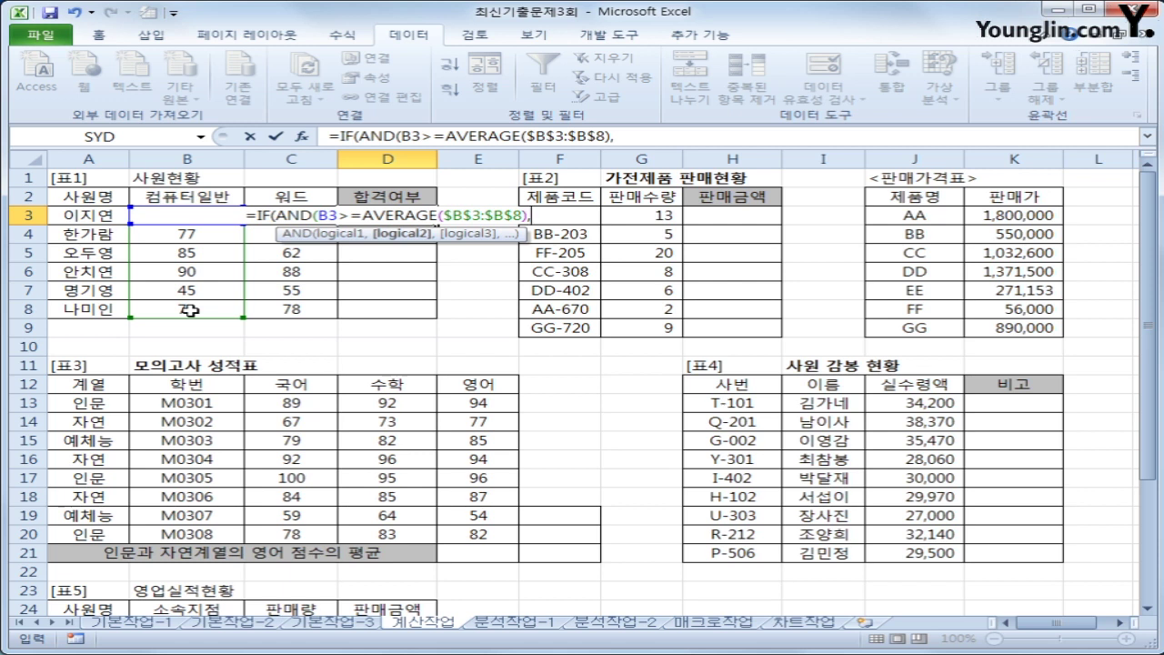
{"action": "key", "text": "Left"}
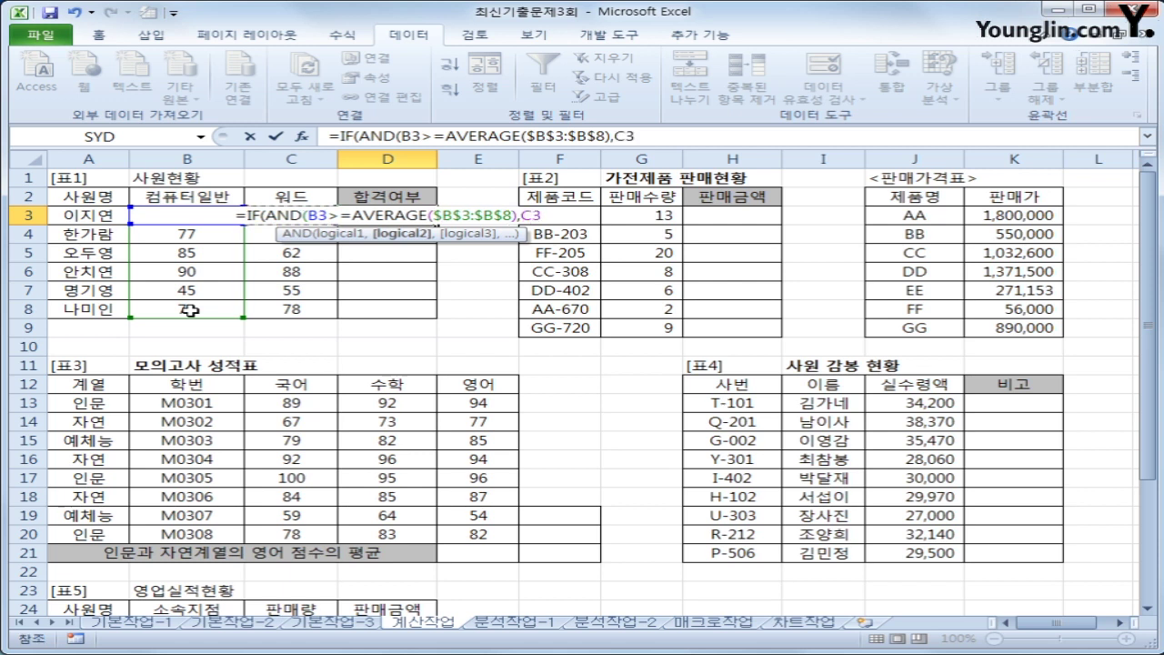
{"action": "type", "text": ">="}
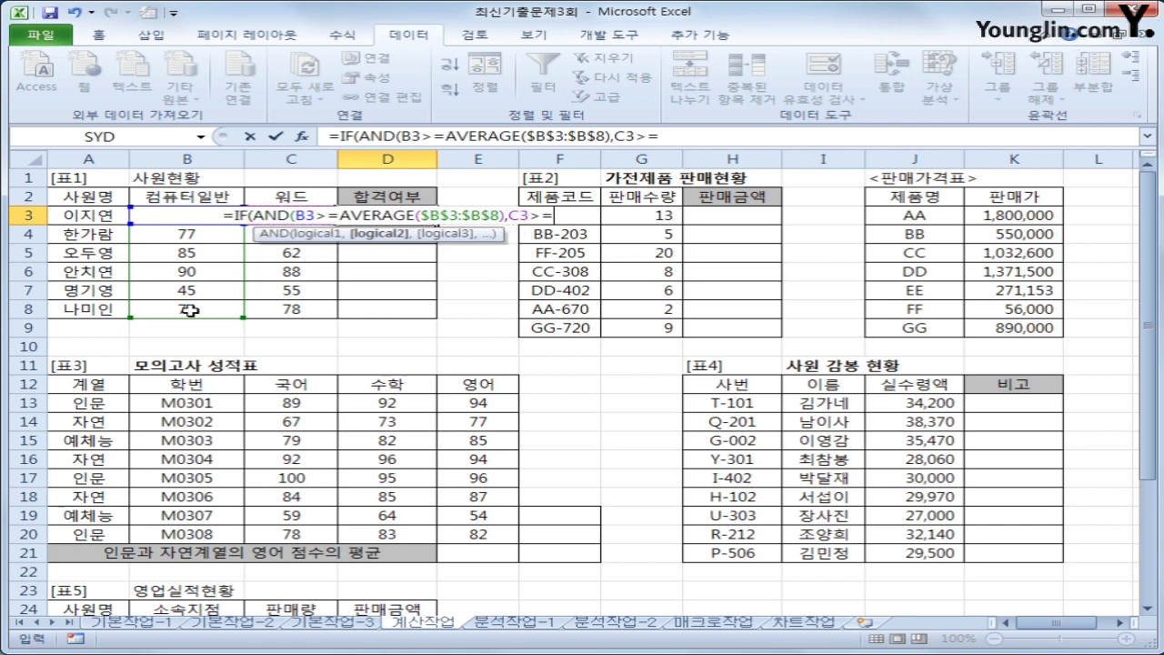
{"action": "type", "text": "AVE"}
{"action": "key", "text": "Down"}
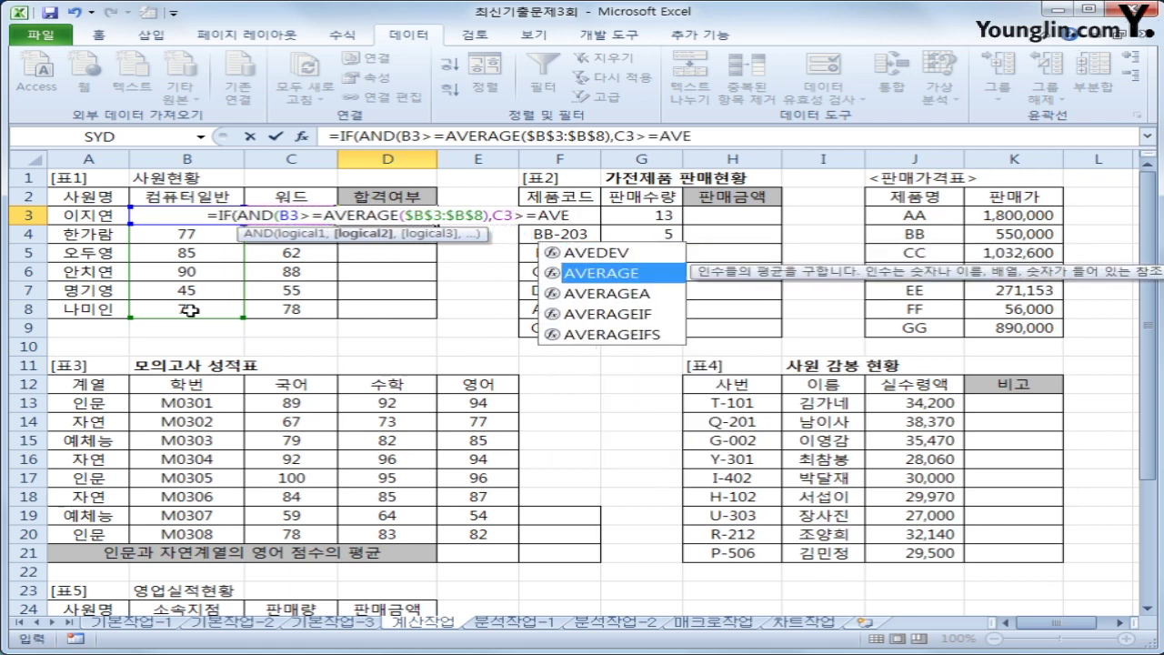
{"action": "key", "text": "Tab"}
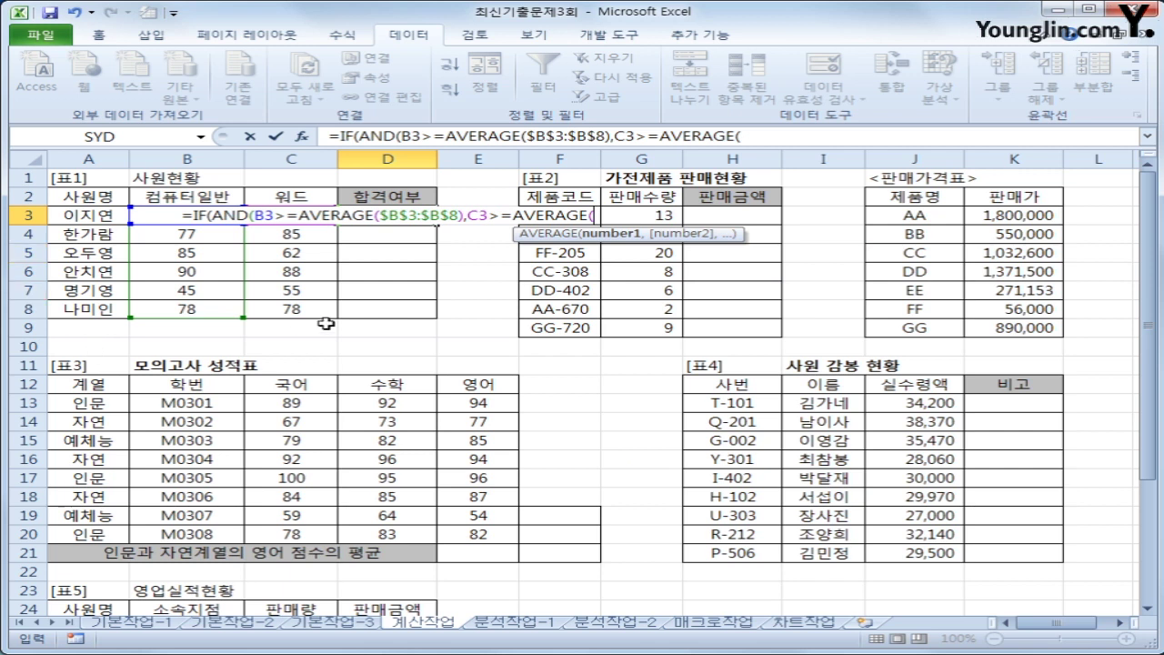
{"action": "left_click", "coordinate": [316, 315]}
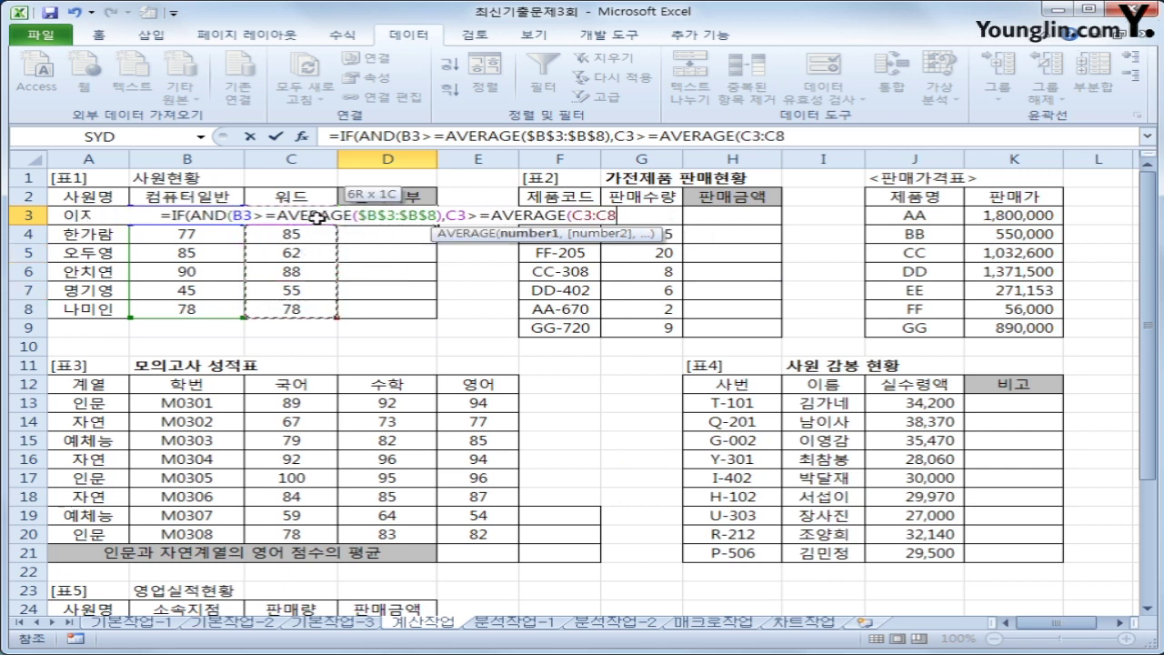
{"action": "left_click_drag", "start_coordinate": [318, 219], "coordinate": [308, 309]}
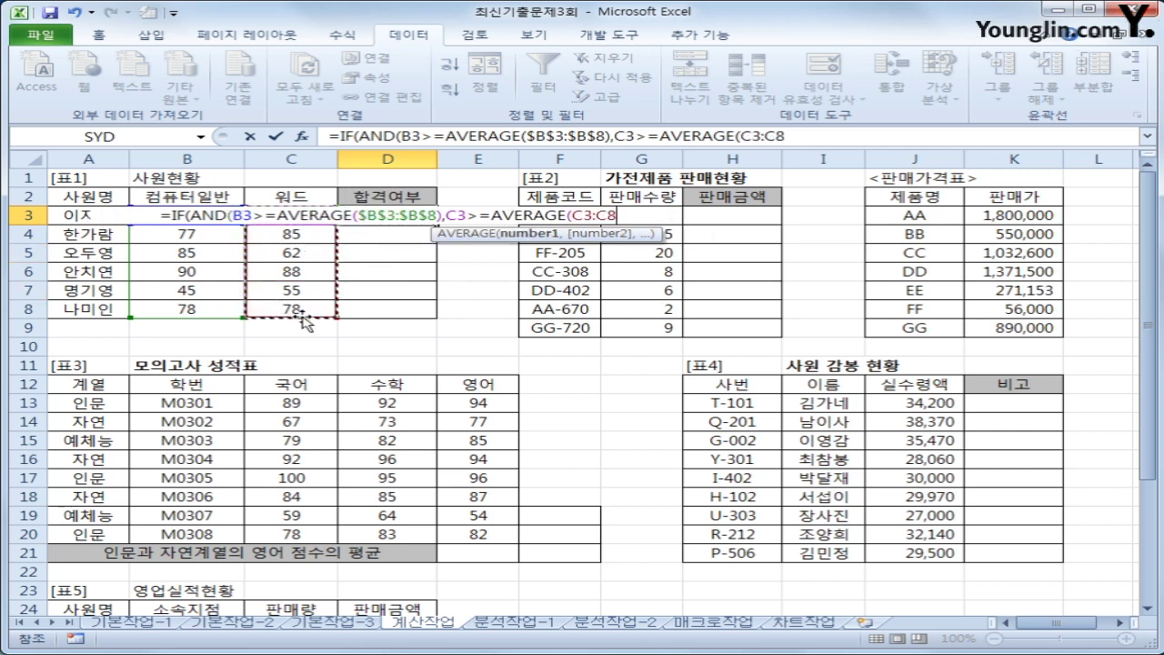
{"action": "key", "text": "F4"}
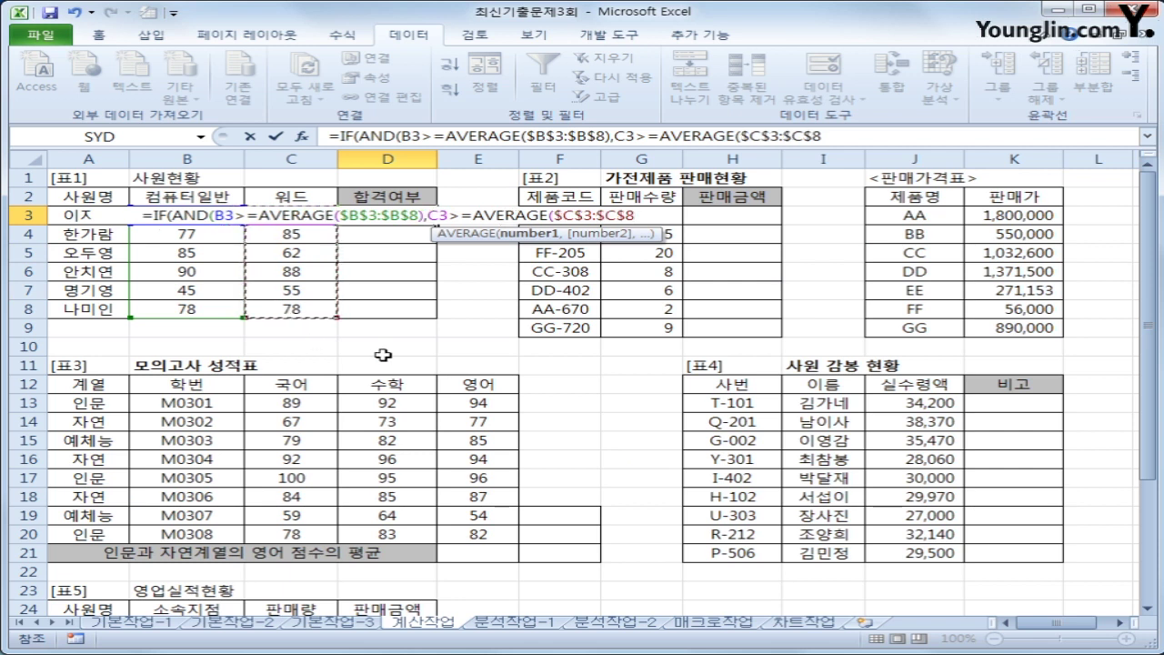
{"action": "type", "text": ")"}
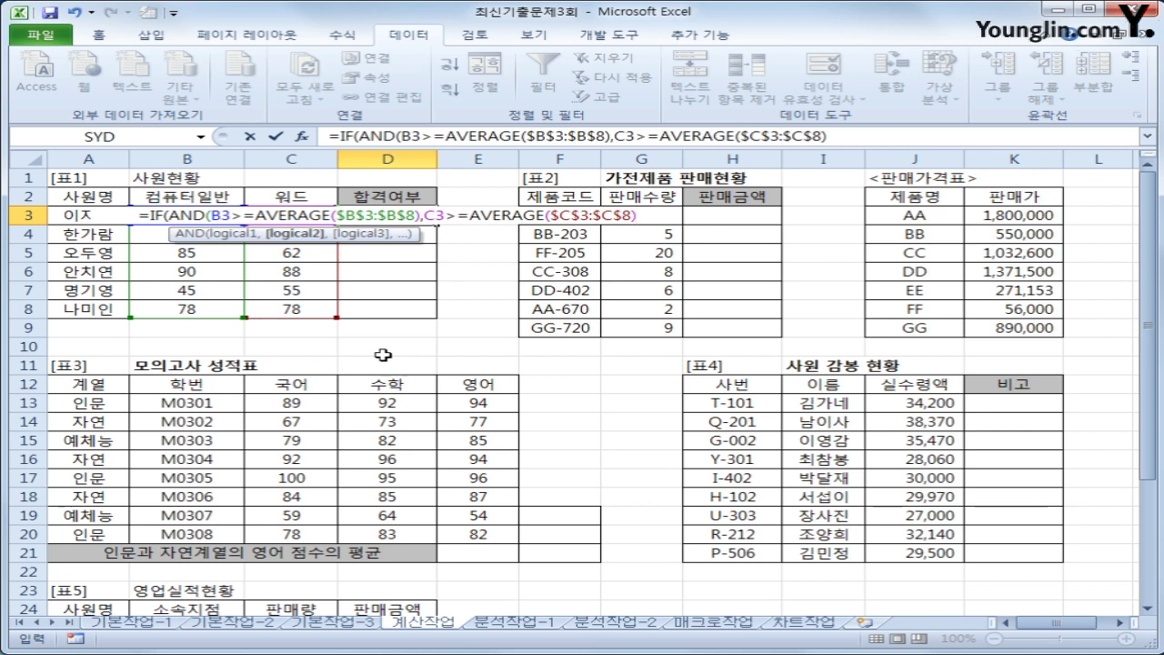
{"action": "type", "text": ")"}
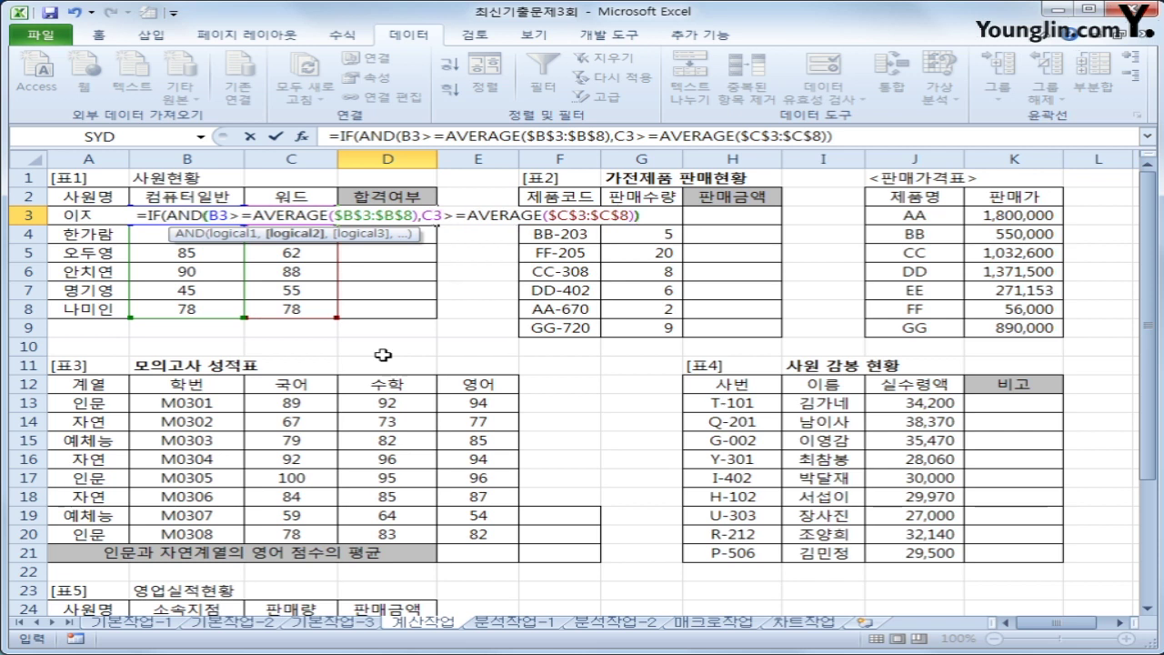
Step: Enter "합격" as the IF formula's result when both conditions are true
{"action": "type", "text": ","}
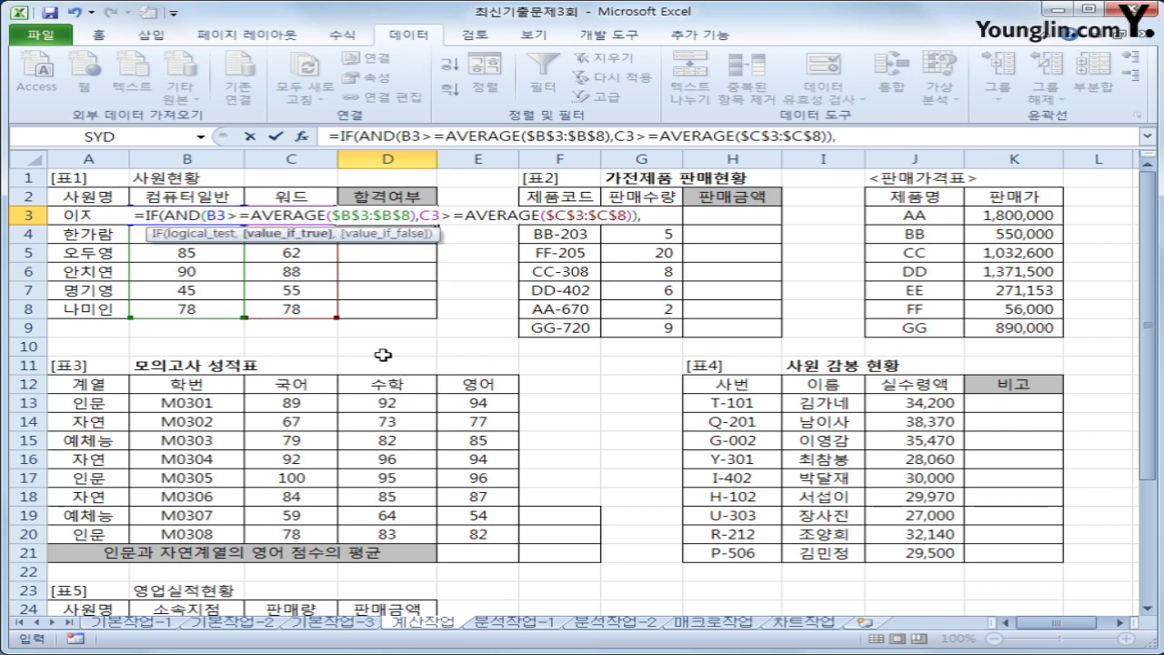
{"action": "type", "text": "\"GK"}
{"action": "key", "text": "BackSpace"}
{"action": "key", "text": "BackSpace"}
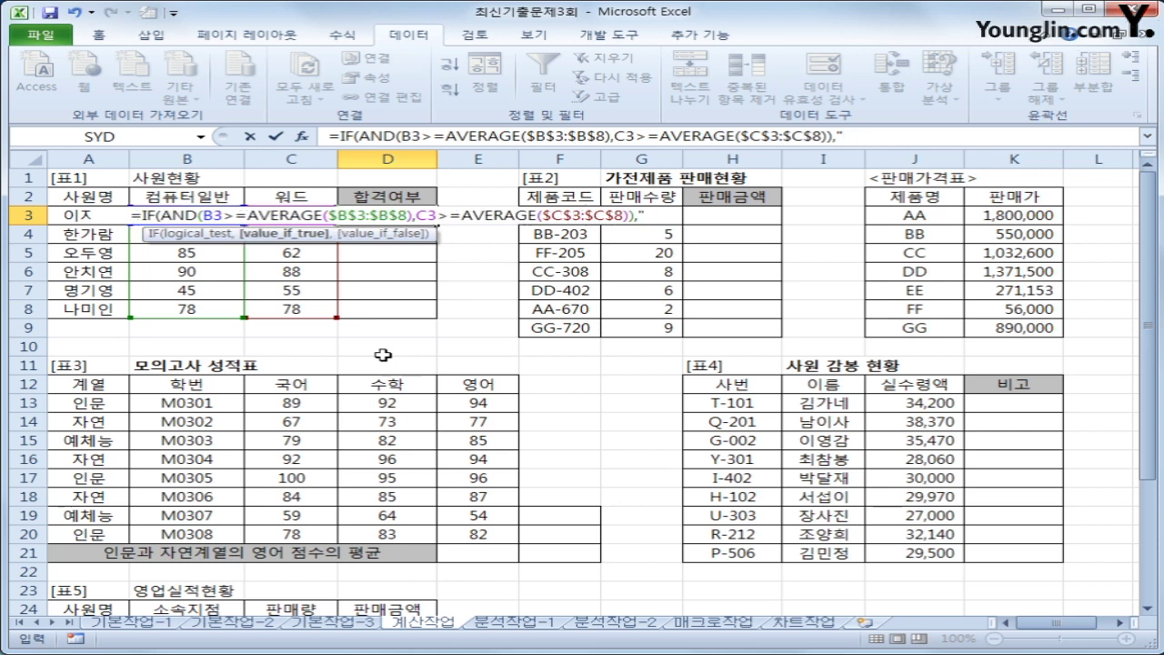
{"action": "type", "text": "합ㄱ격\",\""}
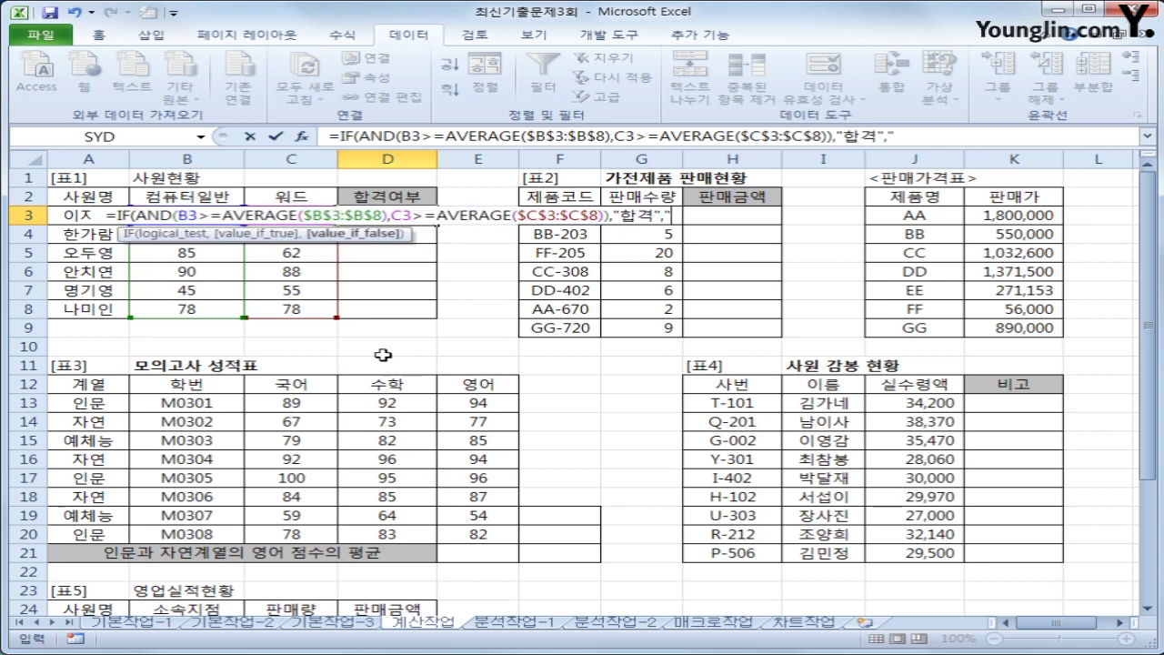
Step: Complete the D3 formula with "불합격" as the false result and copy it down the 합격여부 column through D8
{"action": "type", "text": "\")"}
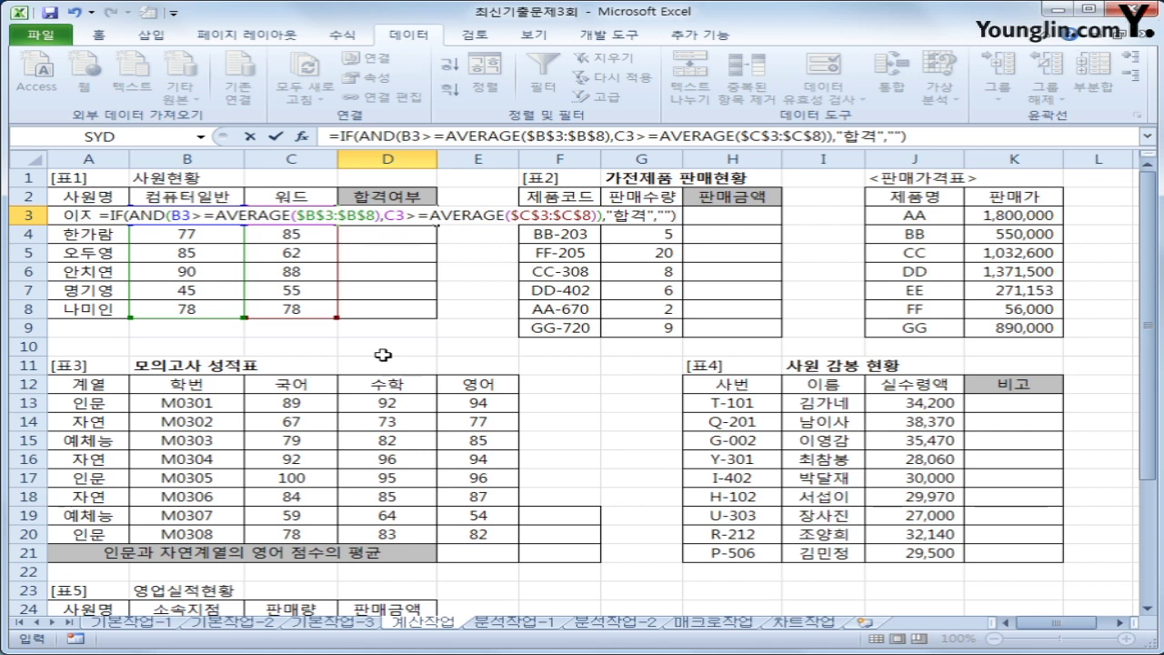
{"action": "left_click", "coordinate": [885, 136]}
{"action": "type", "text": "부"}
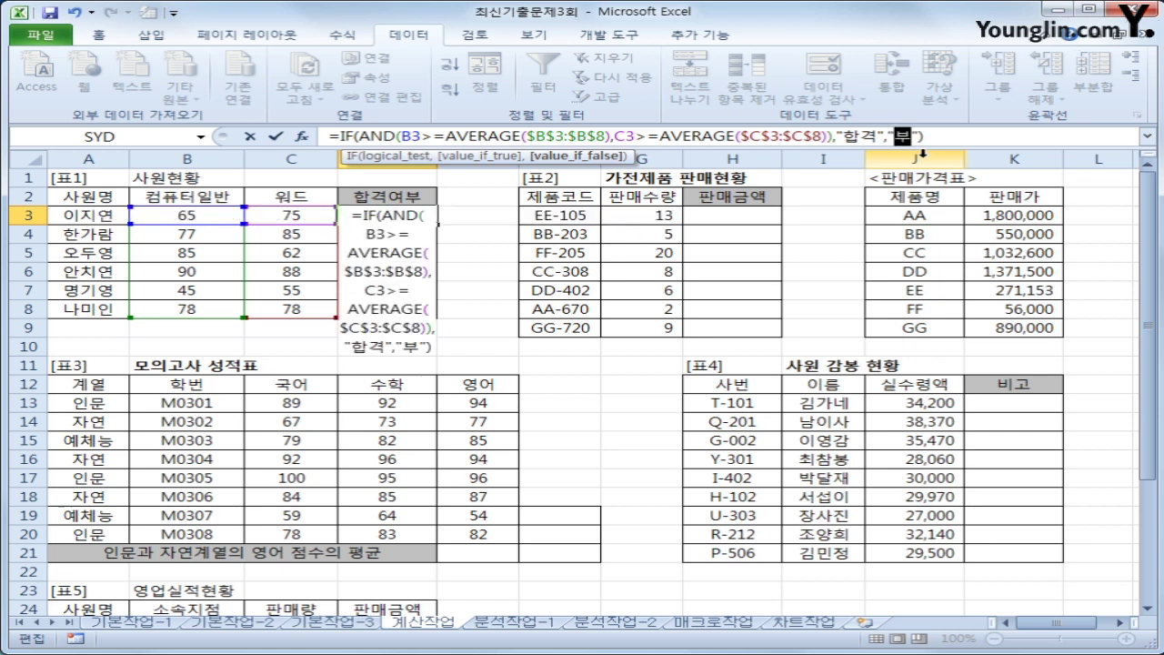
{"action": "type", "text": "ㄹ합격"}
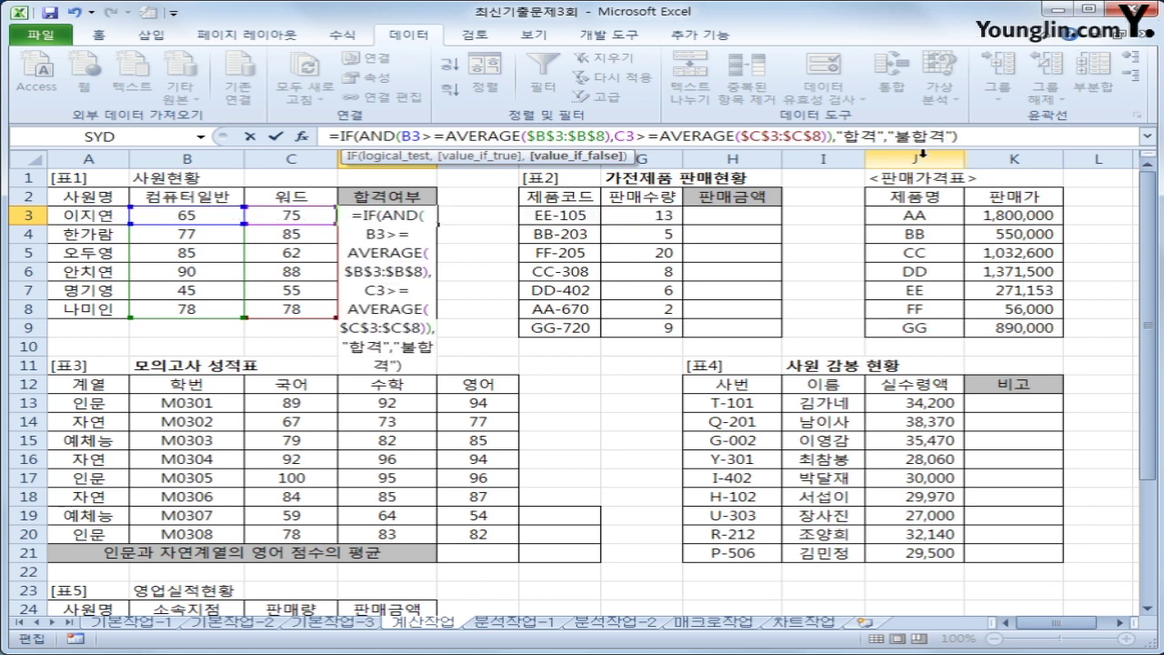
{"action": "left_click", "coordinate": [875, 137]}
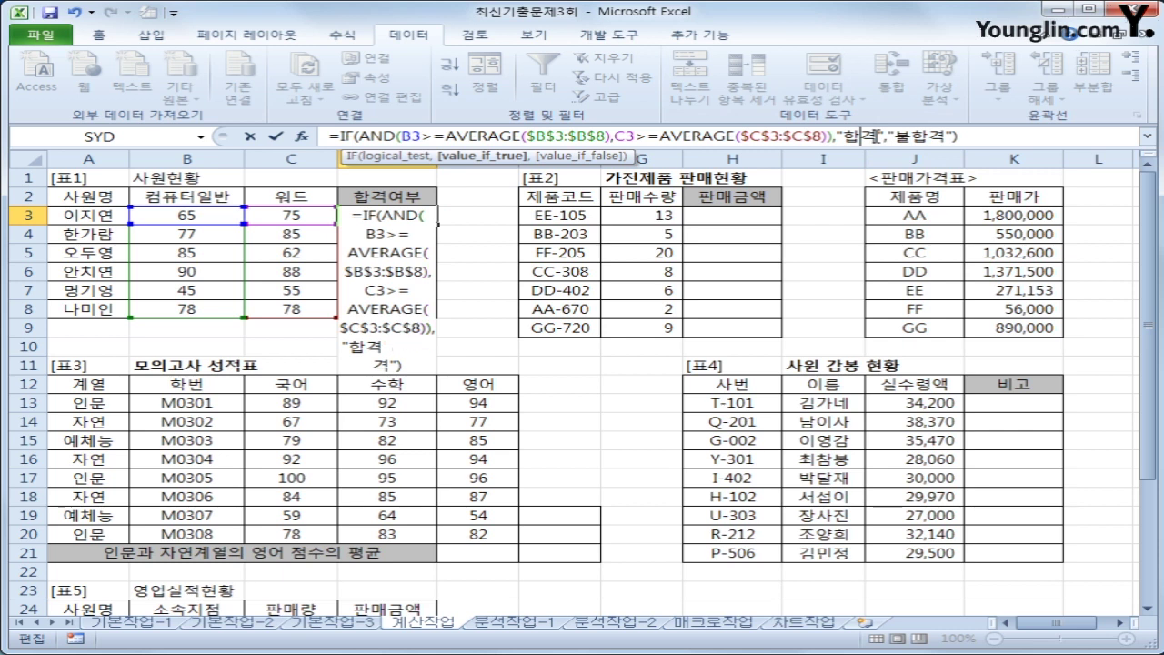
{"action": "key", "text": "ctrl+Return"}
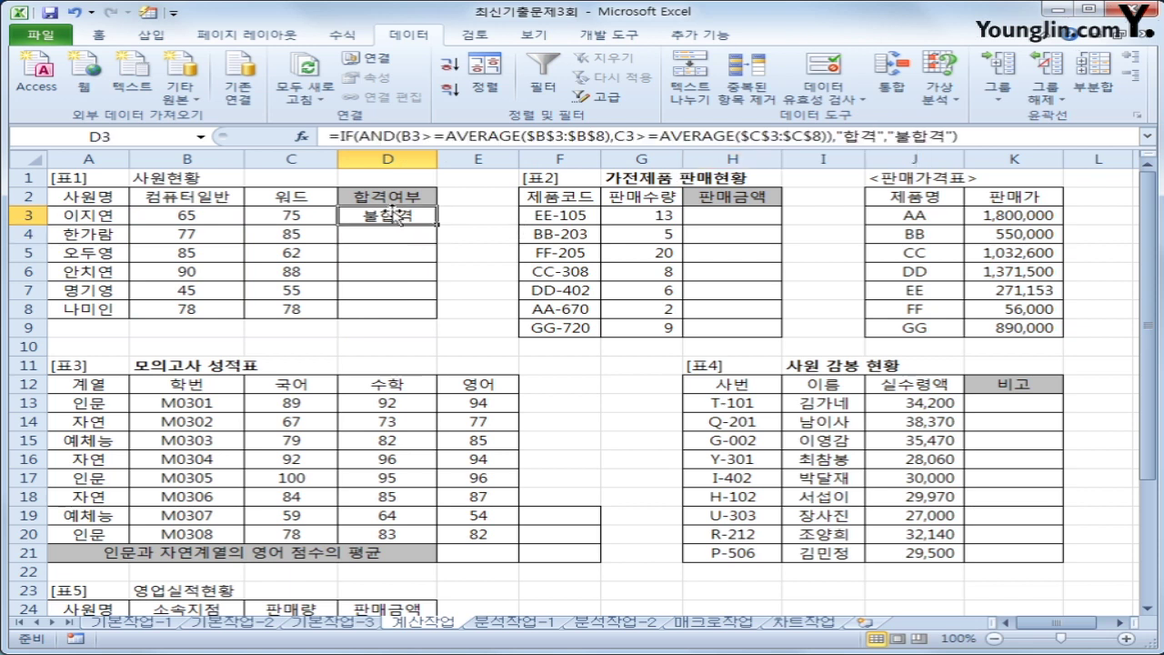
{"action": "left_click_drag", "start_coordinate": [437, 224], "coordinate": [416, 321]}
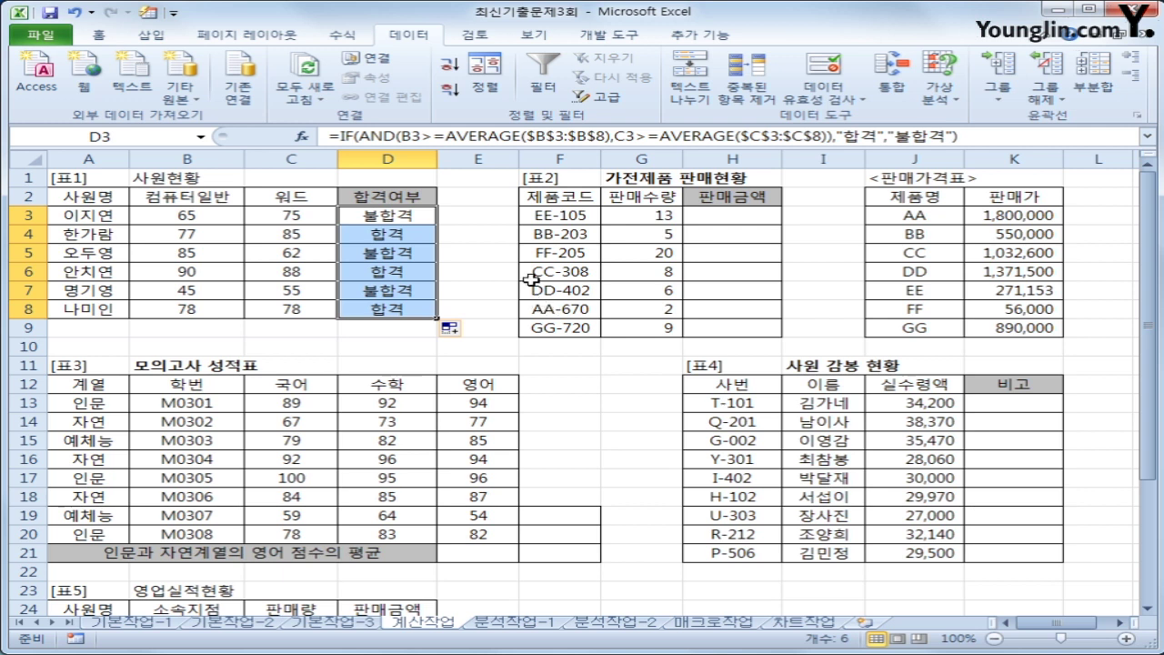
Step: Examine how the first two letters of each 제품코드 in 표2 match the 제품명 and 판매가 entries in the 판매가격표
{"action": "left_click", "coordinate": [646, 222]}
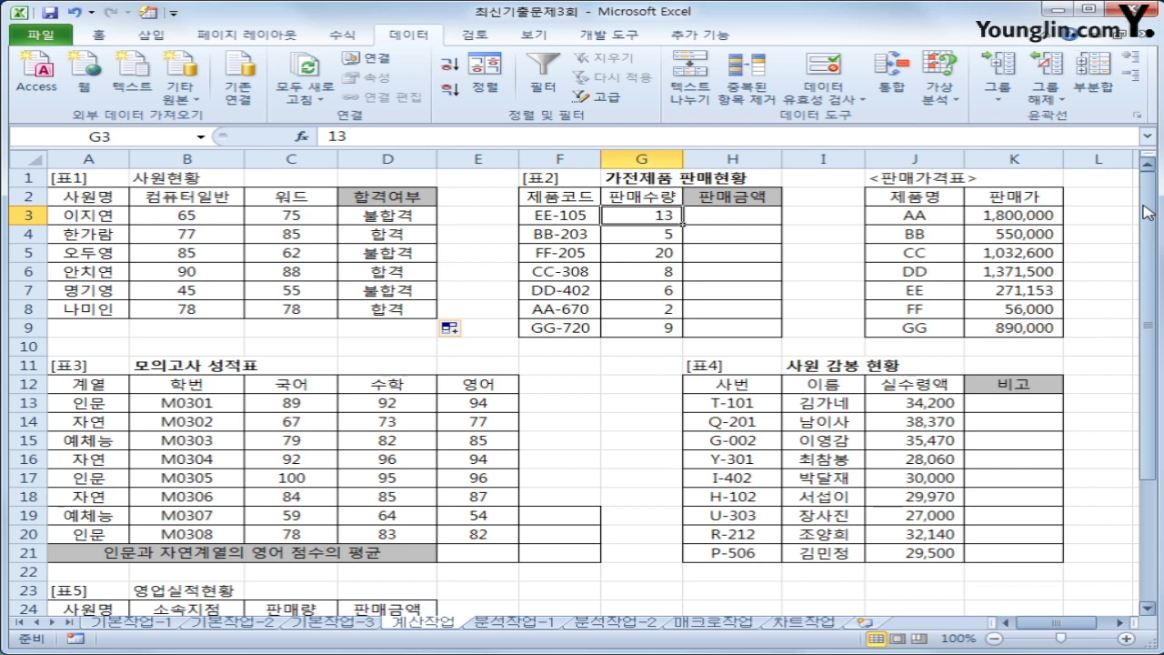
{"action": "left_click_drag", "start_coordinate": [544, 216], "coordinate": [541, 327]}
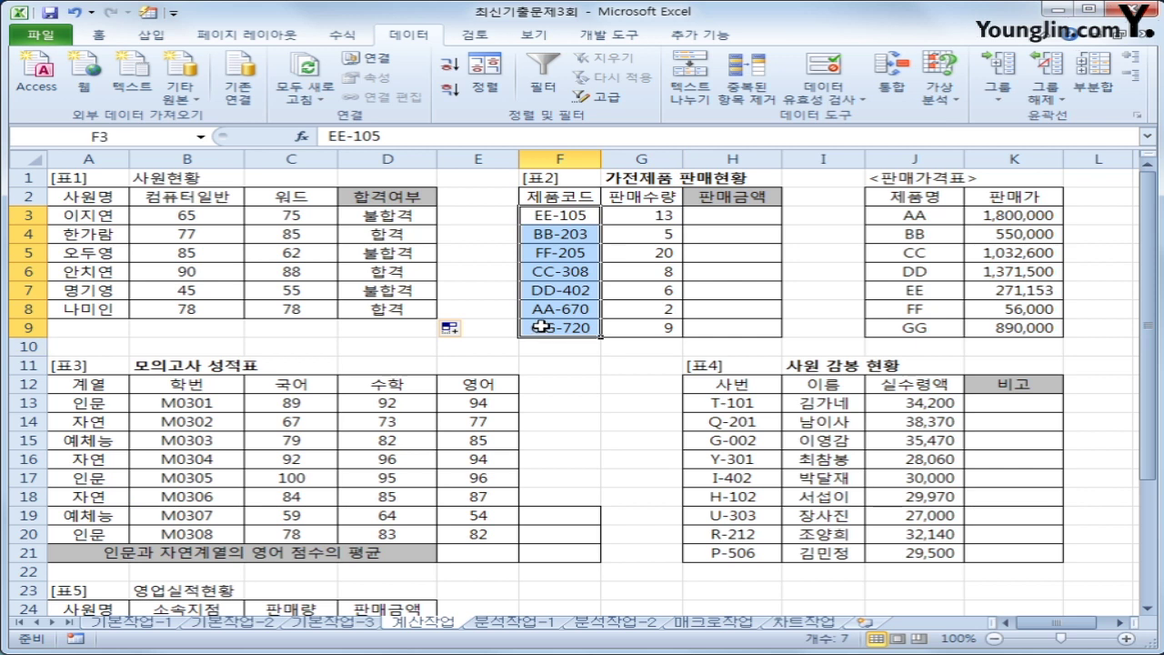
{"action": "left_click_drag", "start_coordinate": [945, 214], "coordinate": [996, 326]}
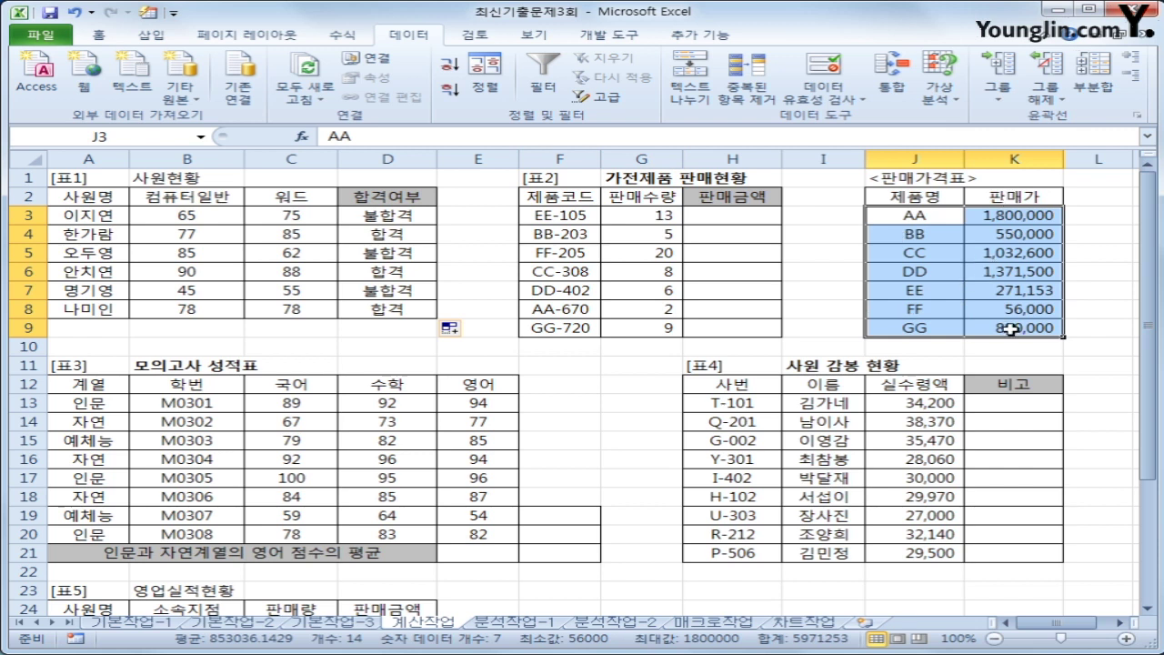
{"action": "left_click", "coordinate": [747, 219]}
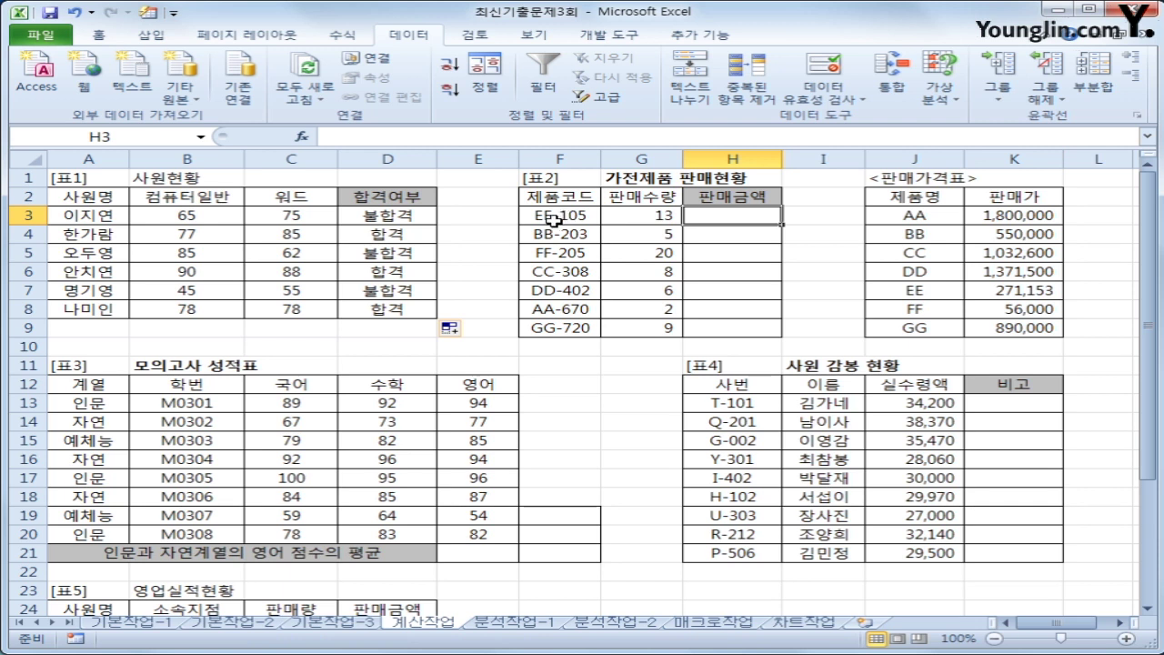
{"action": "left_click_drag", "start_coordinate": [941, 218], "coordinate": [955, 325]}
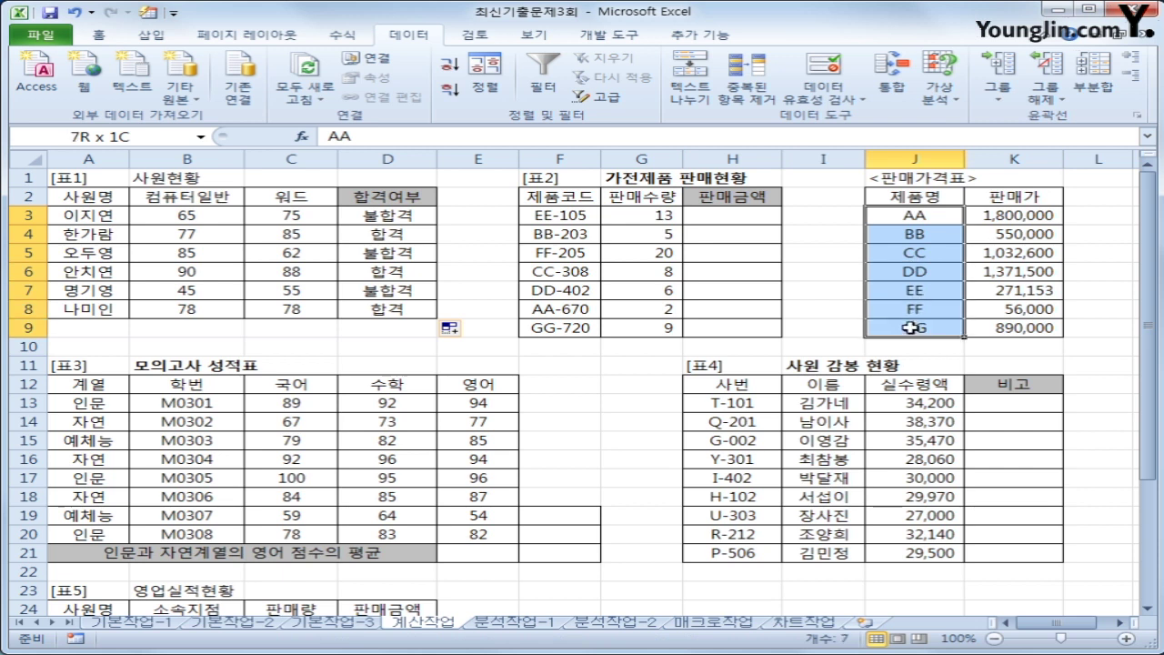
{"action": "left_click", "coordinate": [999, 289]}
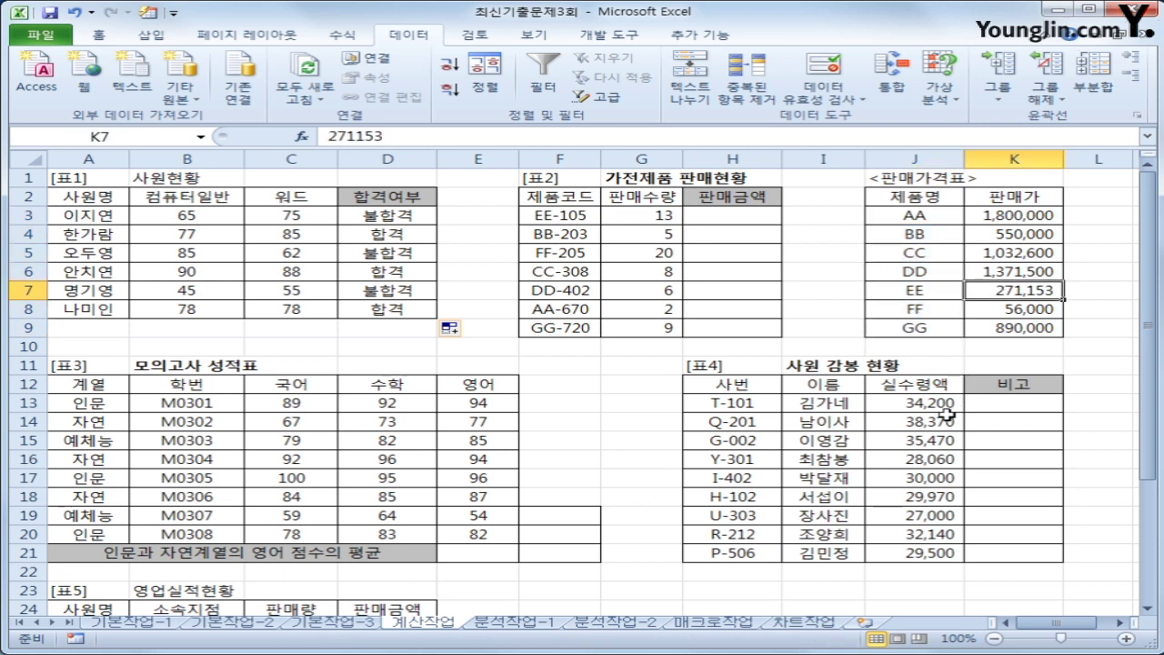
{"action": "left_click", "coordinate": [741, 217]}
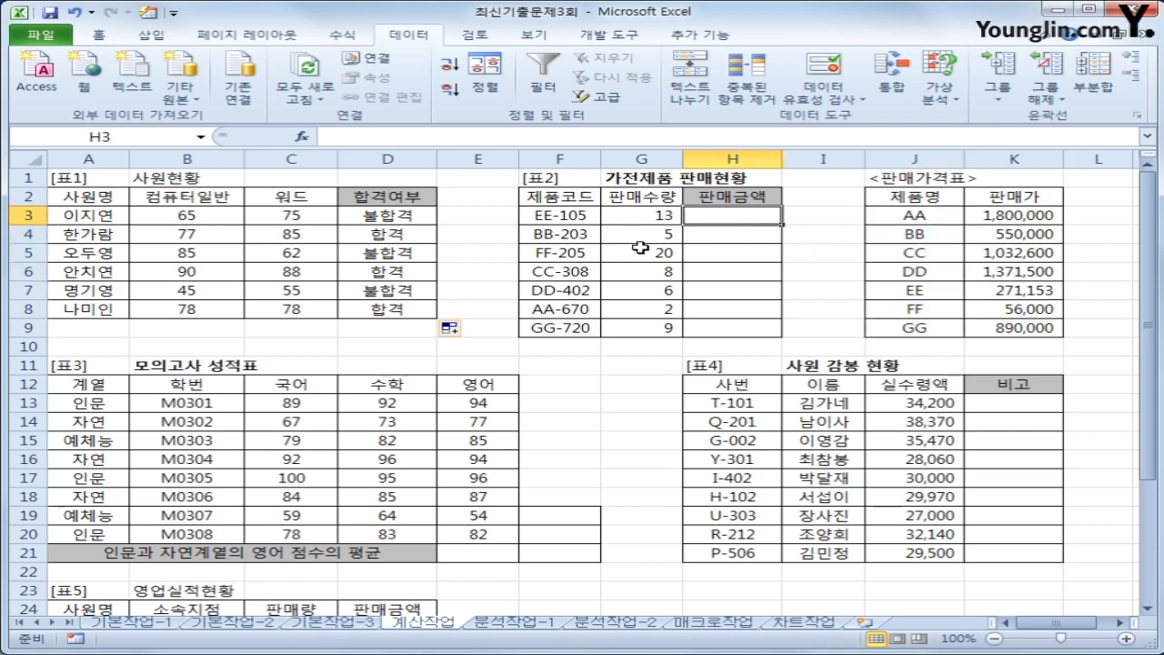
{"action": "left_click", "coordinate": [573, 237]}
{"action": "left_click", "coordinate": [1025, 233]}
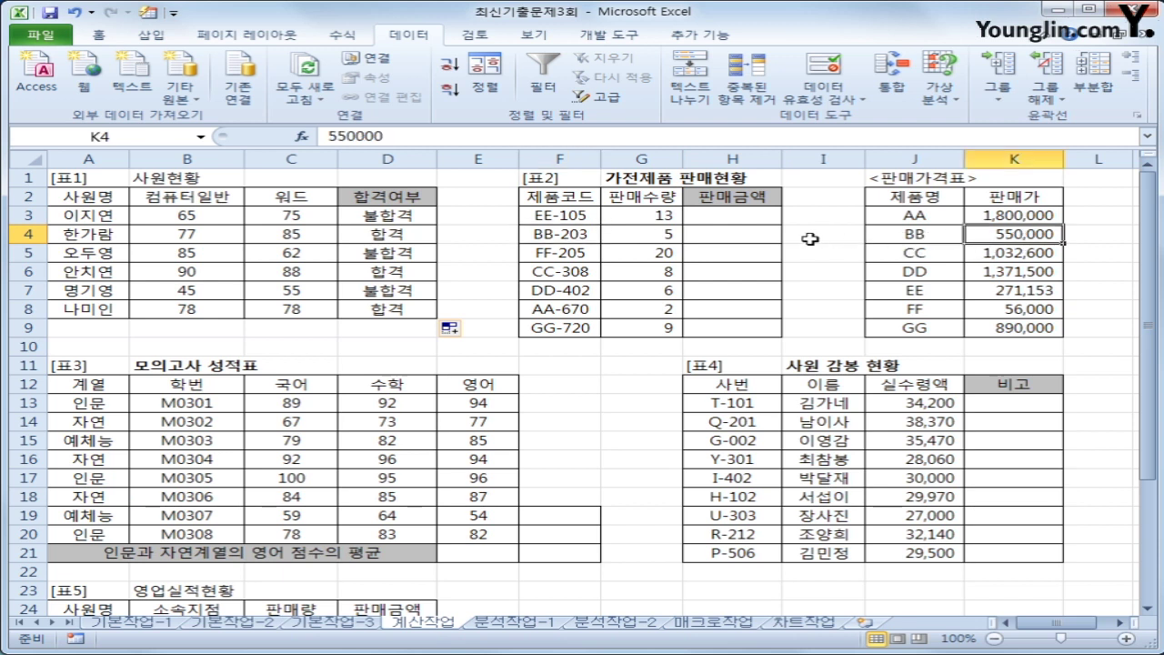
Step: Begin the 판매금액 formula in cell H3 with a VLOOKUP whose lookup value is the code prefix, =VLOOKUP(LEFT(F3,2)
{"action": "left_click", "coordinate": [758, 221]}
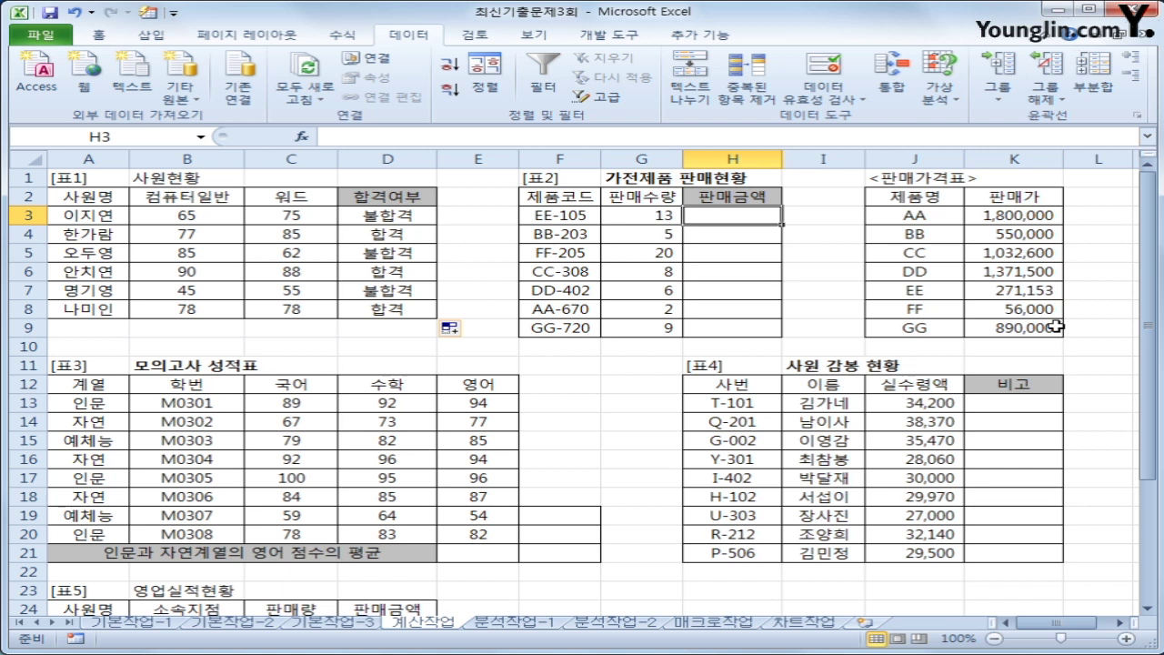
{"action": "type", "text": "=VL"}
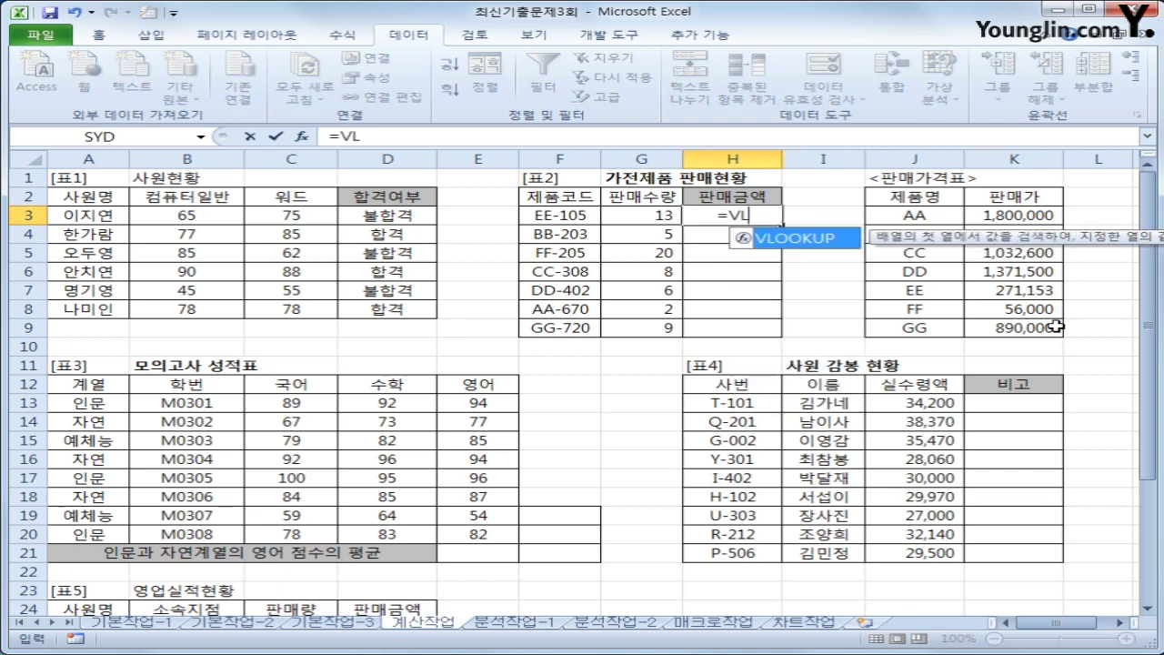
{"action": "key", "text": "Tab"}
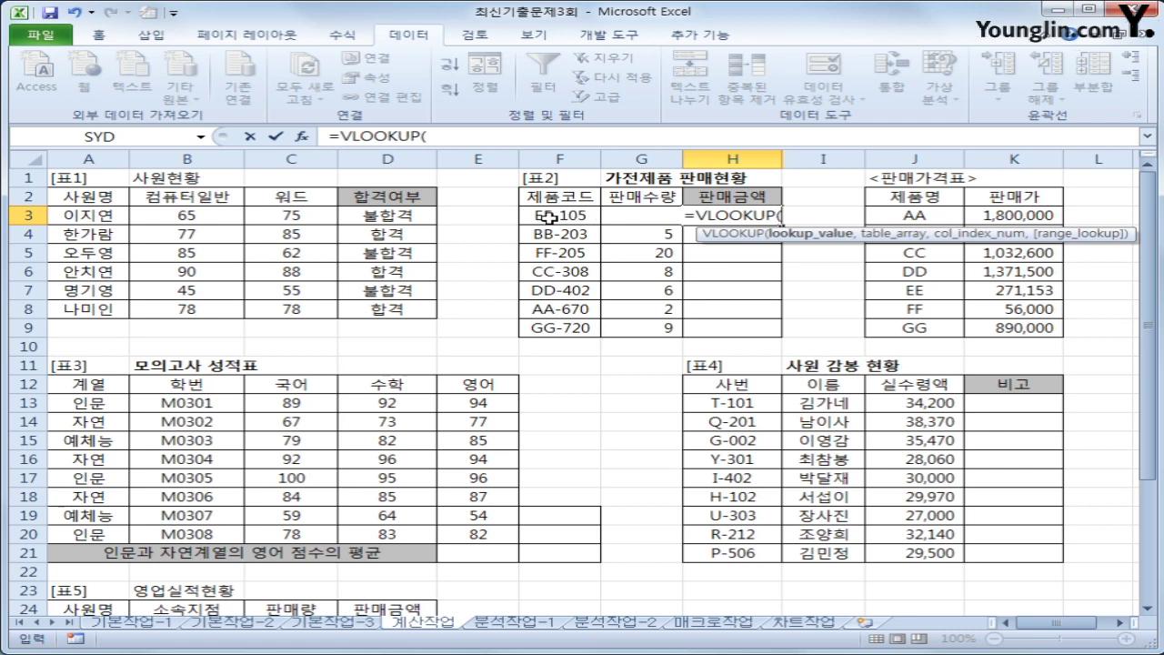
{"action": "type", "text": "LE"}
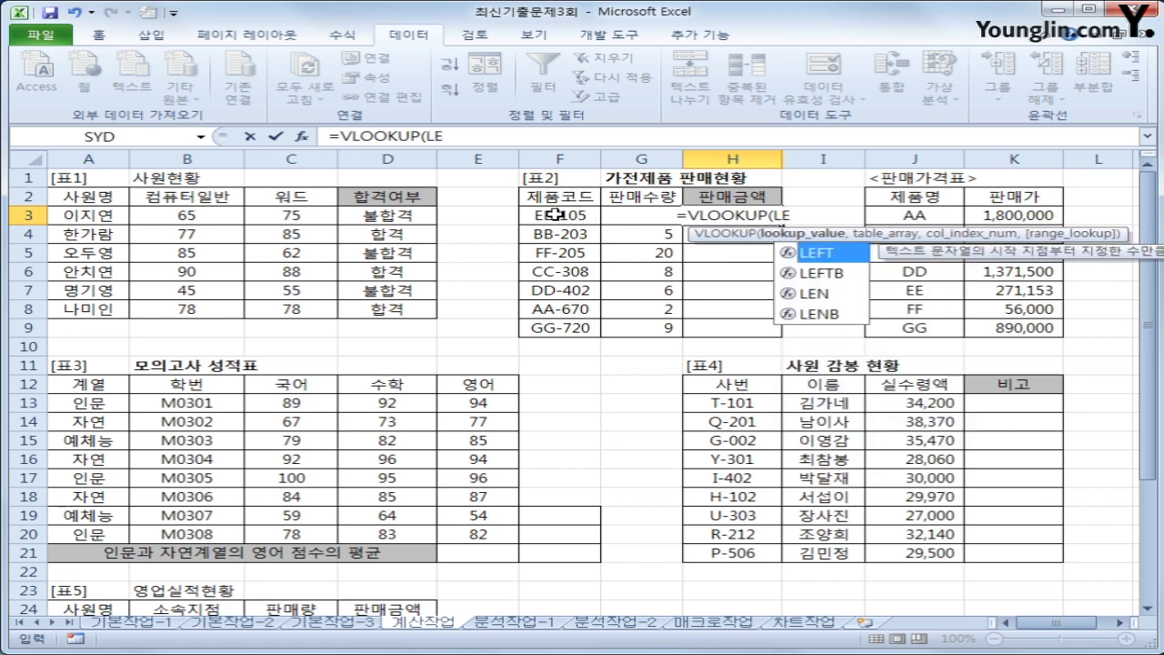
{"action": "key", "text": "Tab"}
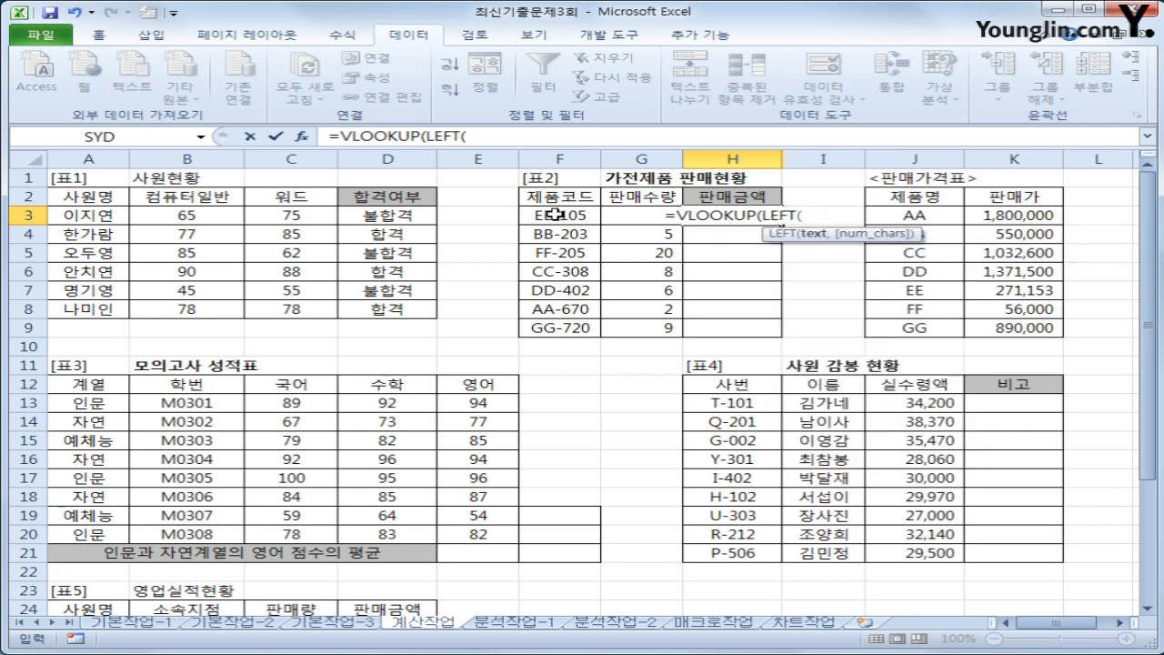
{"action": "left_click", "coordinate": [556, 215]}
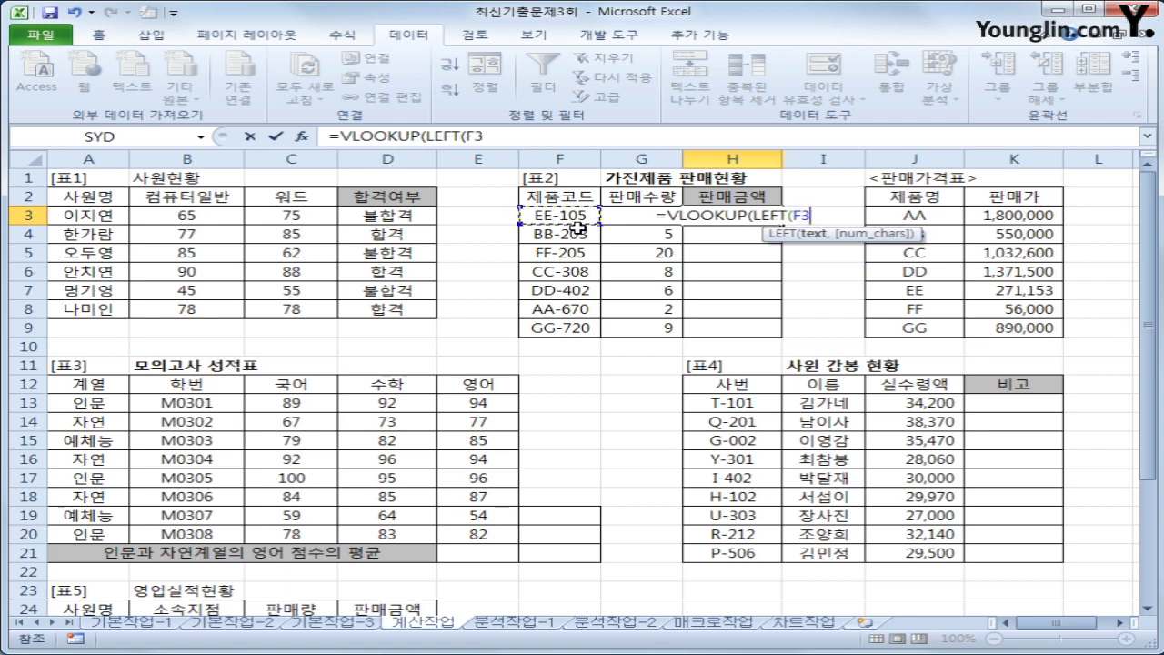
{"action": "type", "text": ","}
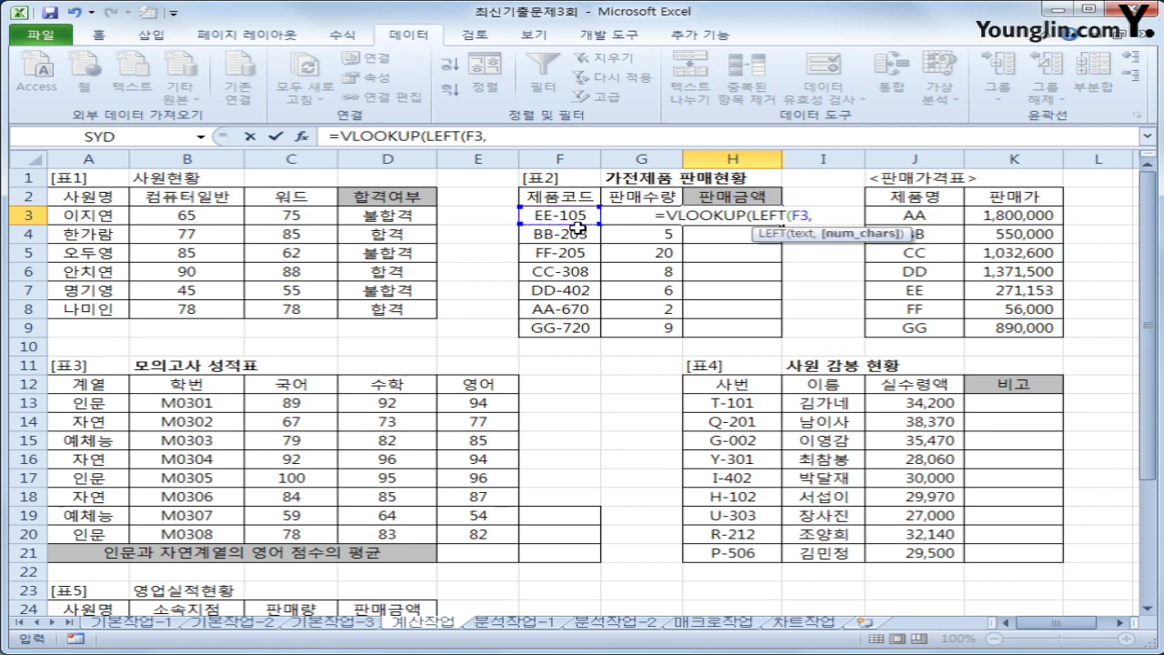
{"action": "type", "text": "2)"}
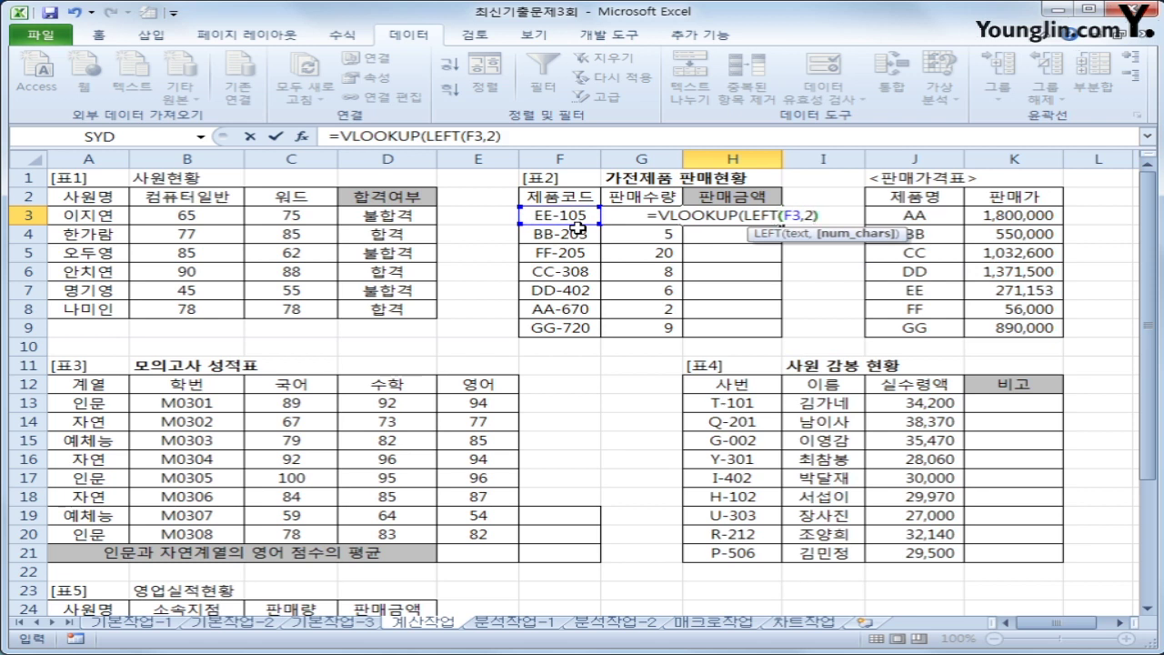
Step: Complete the H3 VLOOKUP with the absolute table range $J$3:$K$9, column 2 and exact match 0, and copy it down through H9
{"action": "type", "text": ","}
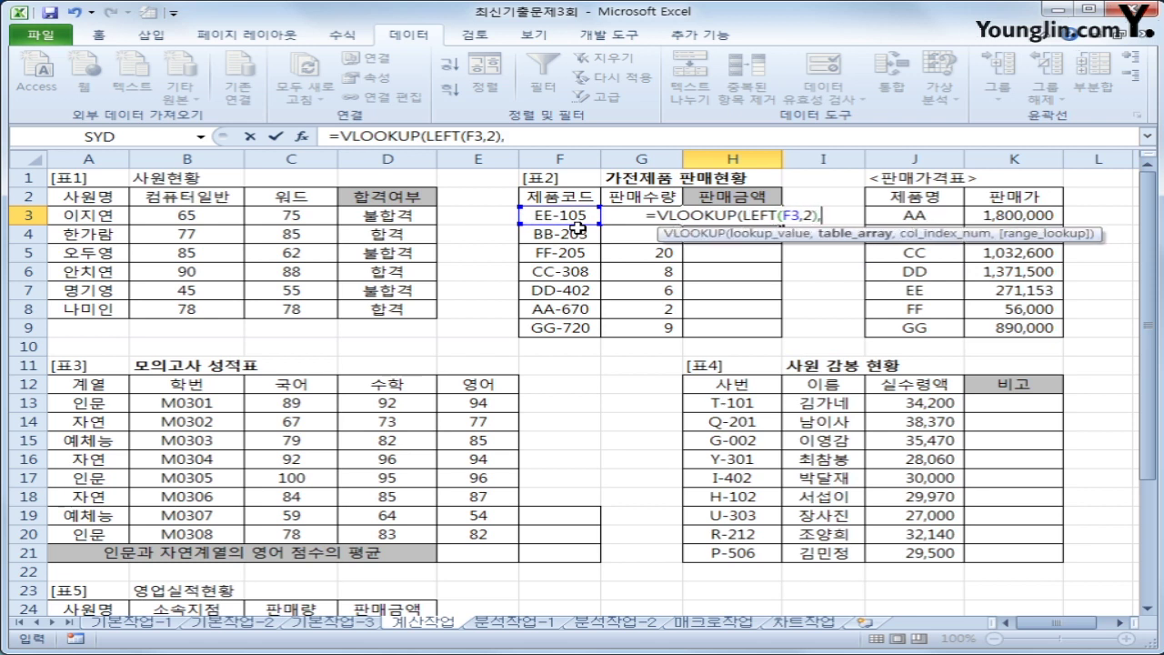
{"action": "left_click_drag", "start_coordinate": [926, 215], "coordinate": [976, 327]}
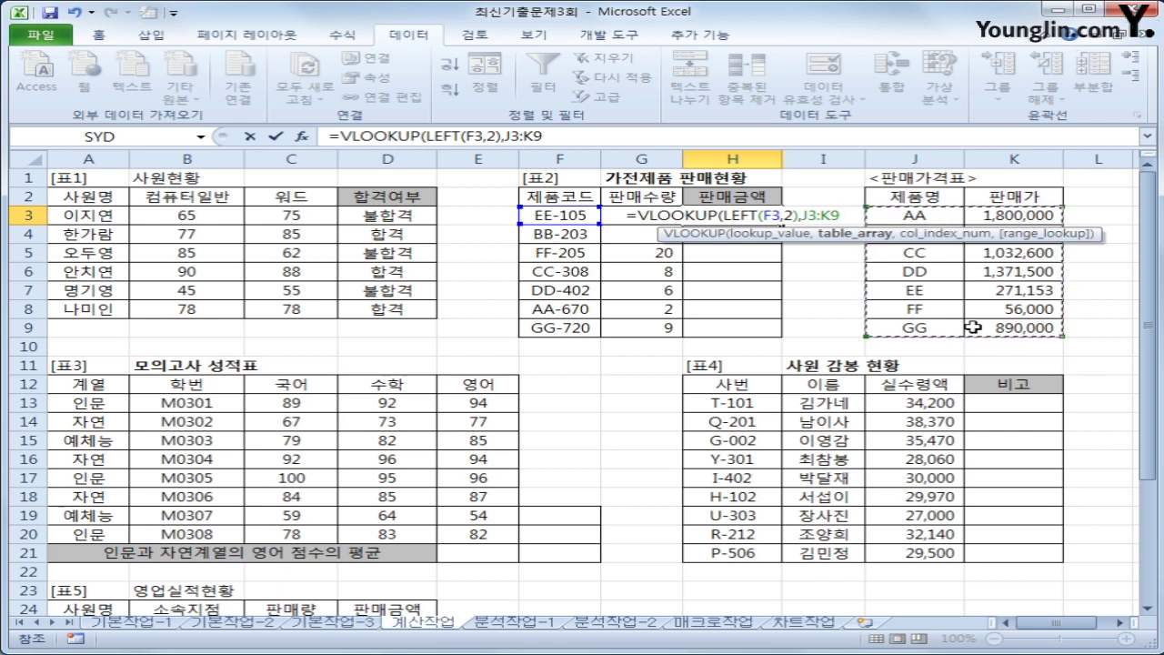
{"action": "key", "text": "F4"}
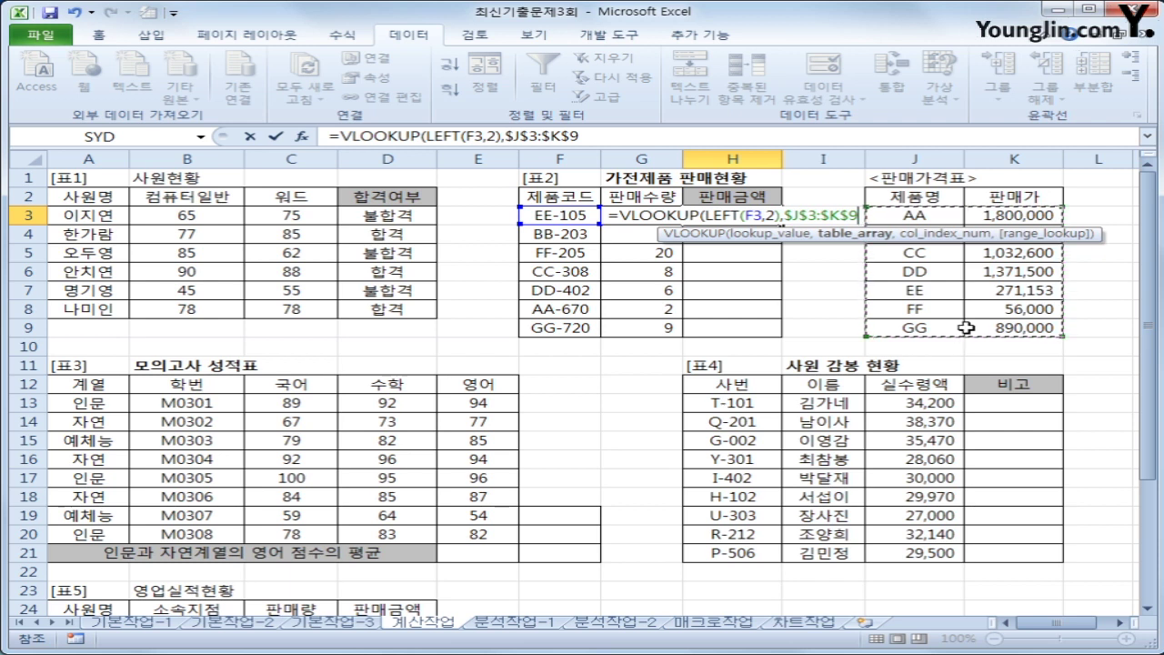
{"action": "type", "text": ","}
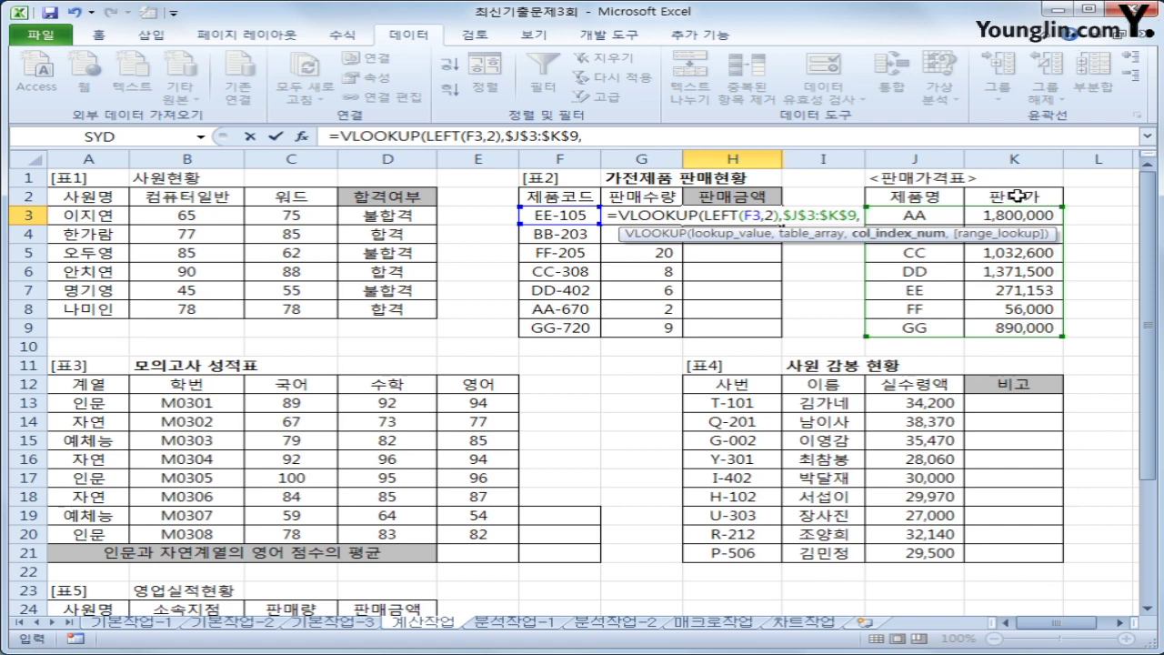
{"action": "type", "text": "2"}
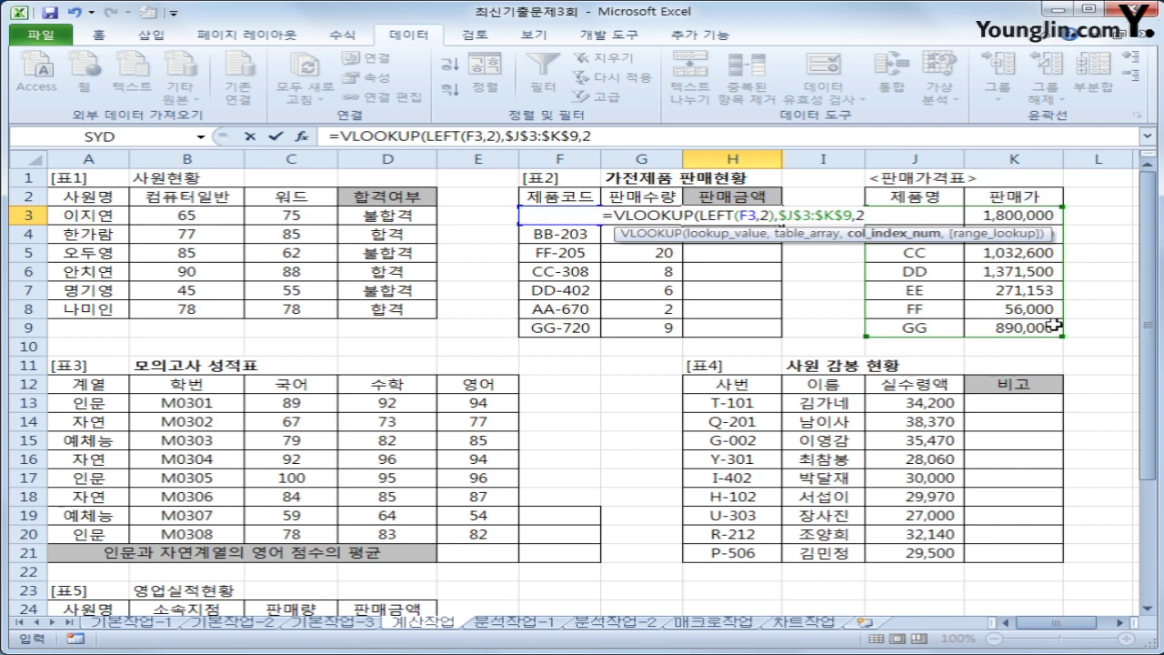
{"action": "type", "text": ","}
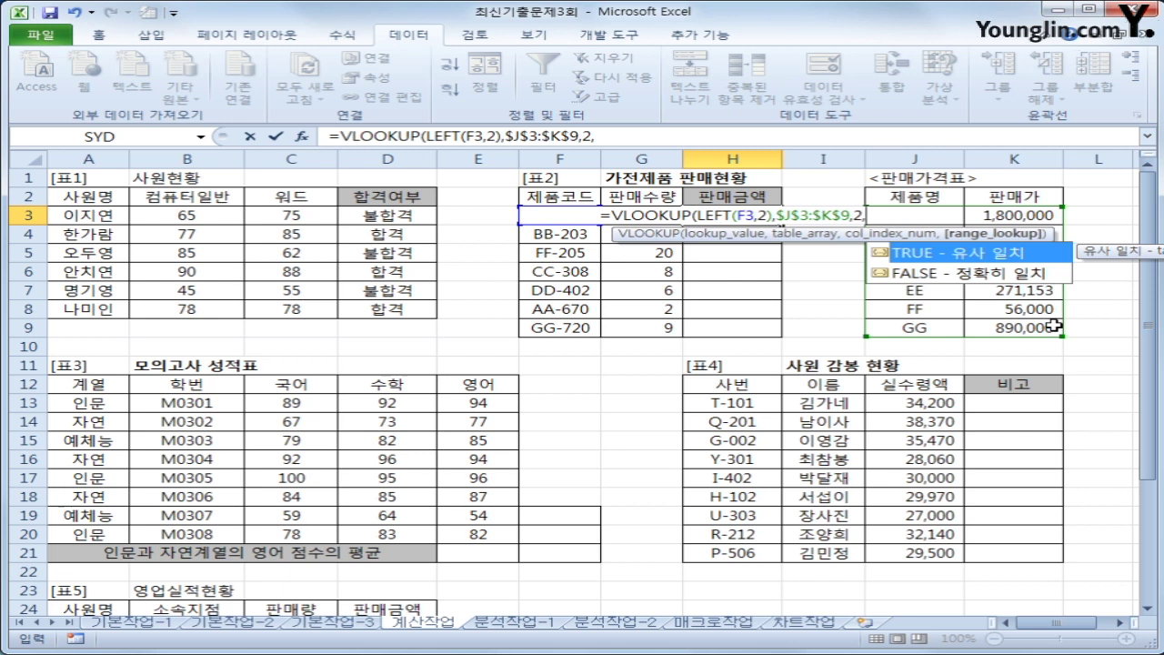
{"action": "type", "text": "0"}
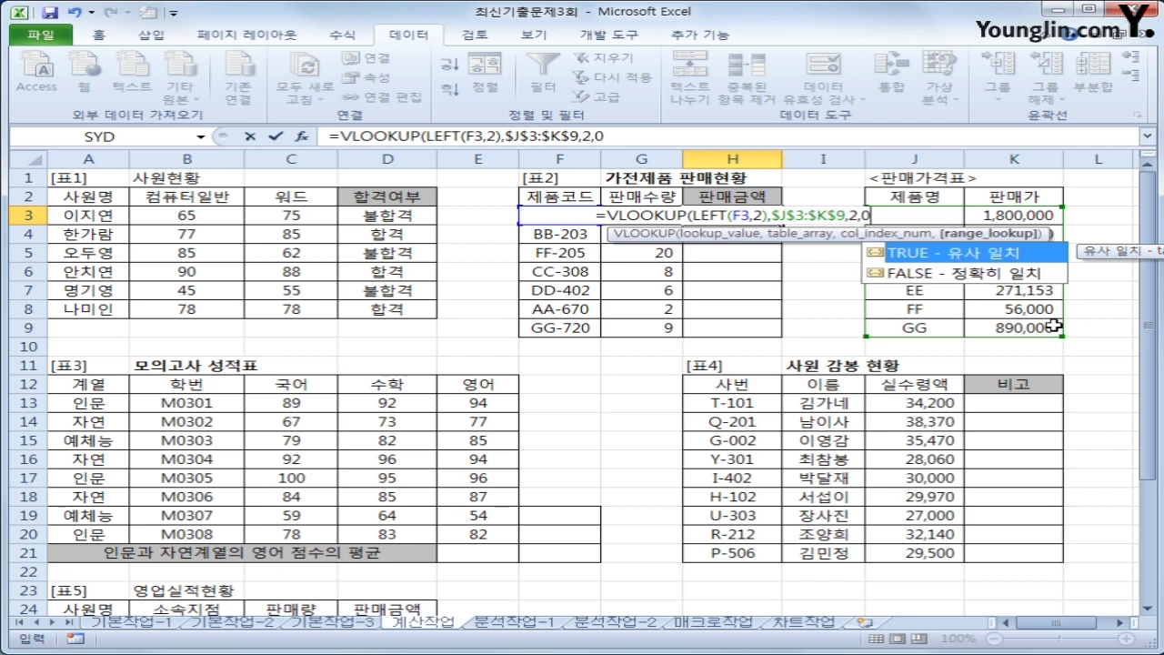
{"action": "type", "text": ")"}
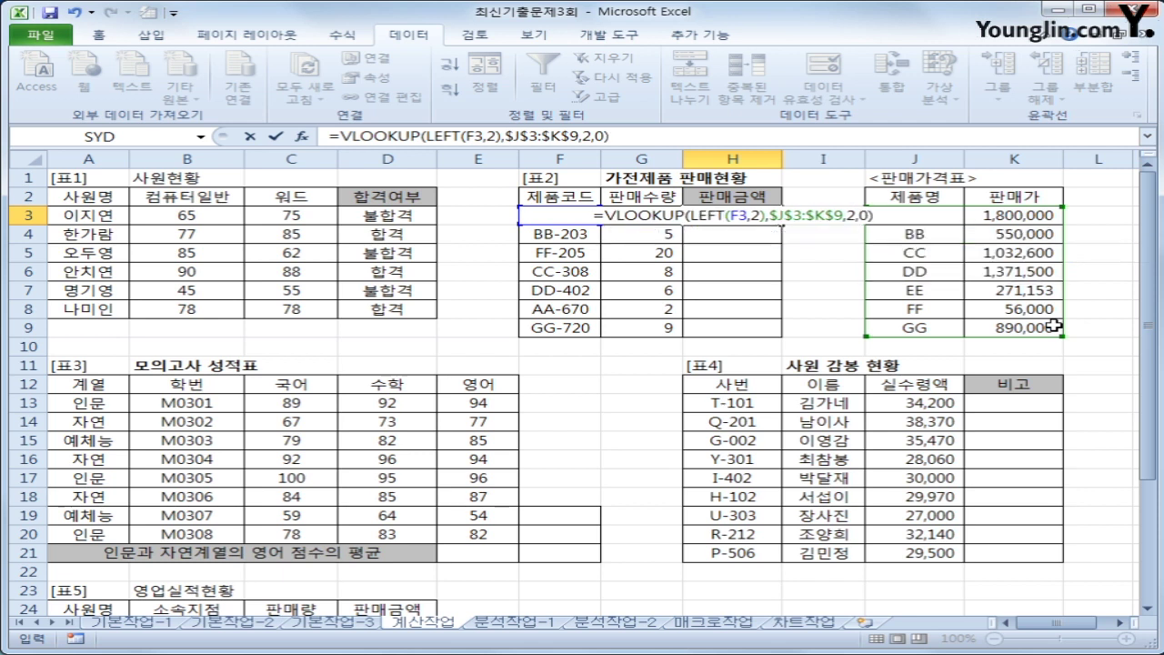
{"action": "key", "text": "Return"}
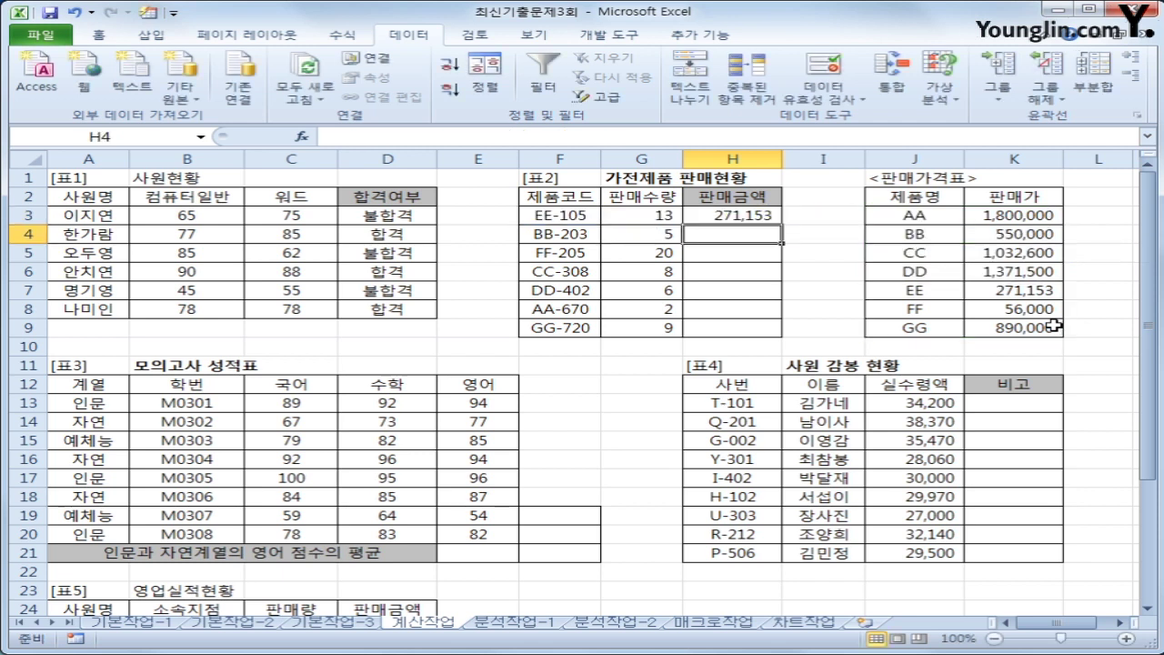
{"action": "left_click", "coordinate": [748, 218]}
{"action": "left_click_drag", "start_coordinate": [779, 228], "coordinate": [766, 332]}
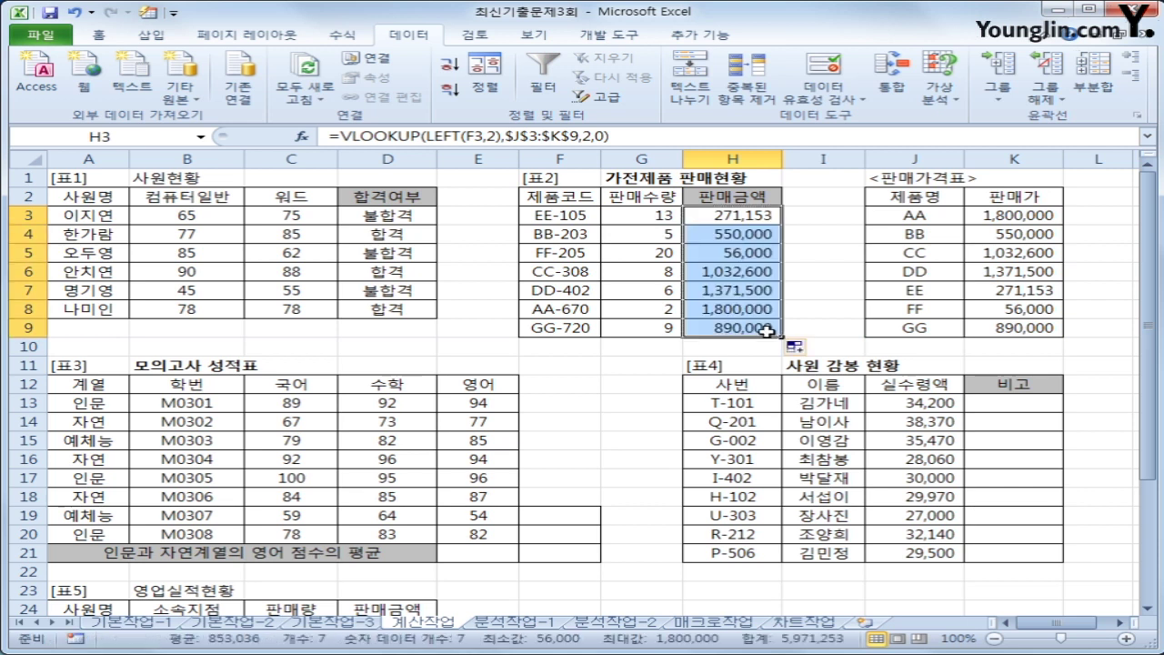
Step: Multiply the H3 lookup formula by the 판매수량 in G3 and copy it down the 판매금액 column through H9
{"action": "left_click", "coordinate": [728, 217]}
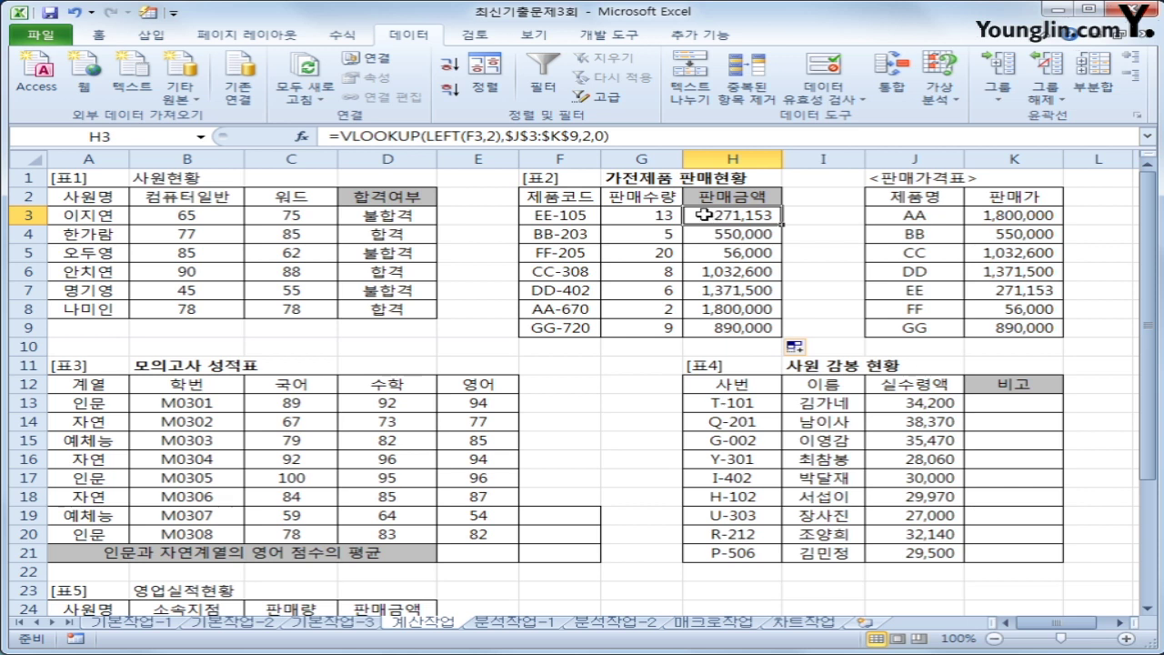
{"action": "left_click", "coordinate": [646, 140]}
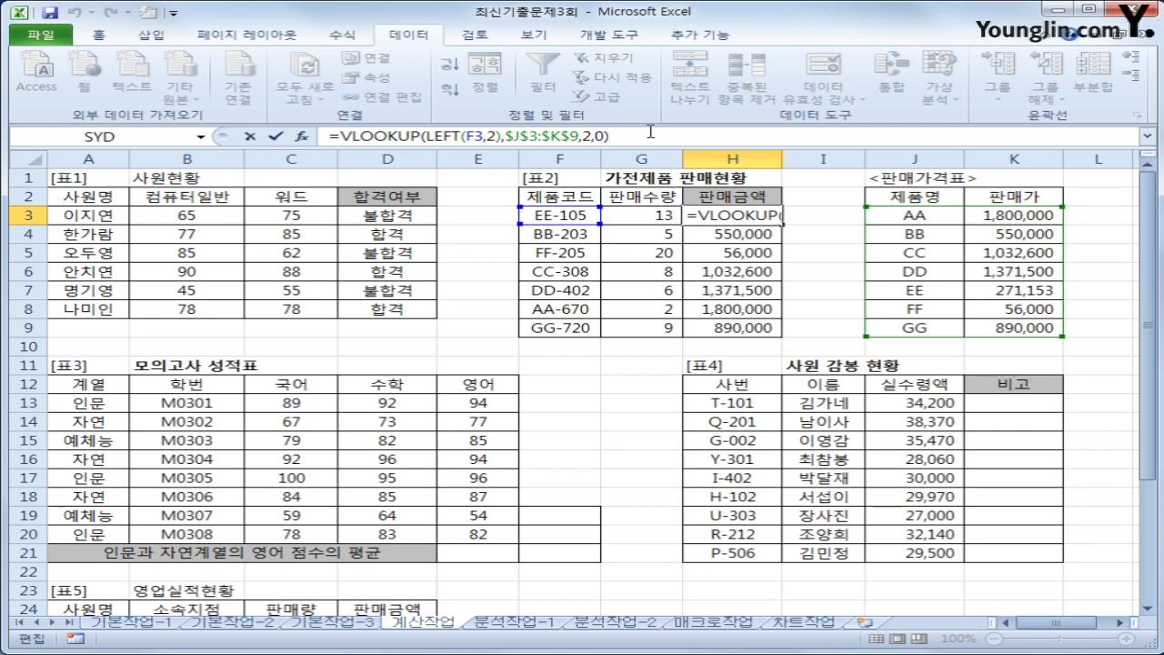
{"action": "type", "text": "*"}
{"action": "left_click", "coordinate": [634, 216]}
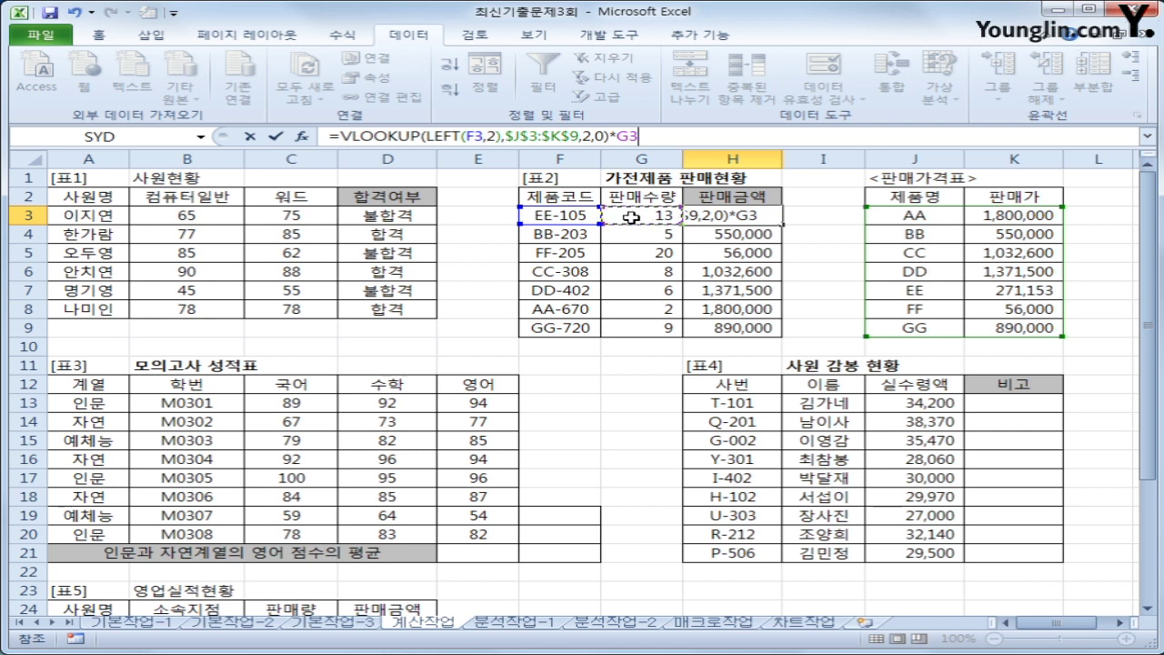
{"action": "key", "text": "Return"}
{"action": "left_click", "coordinate": [716, 218]}
{"action": "left_click_drag", "start_coordinate": [780, 224], "coordinate": [782, 333]}
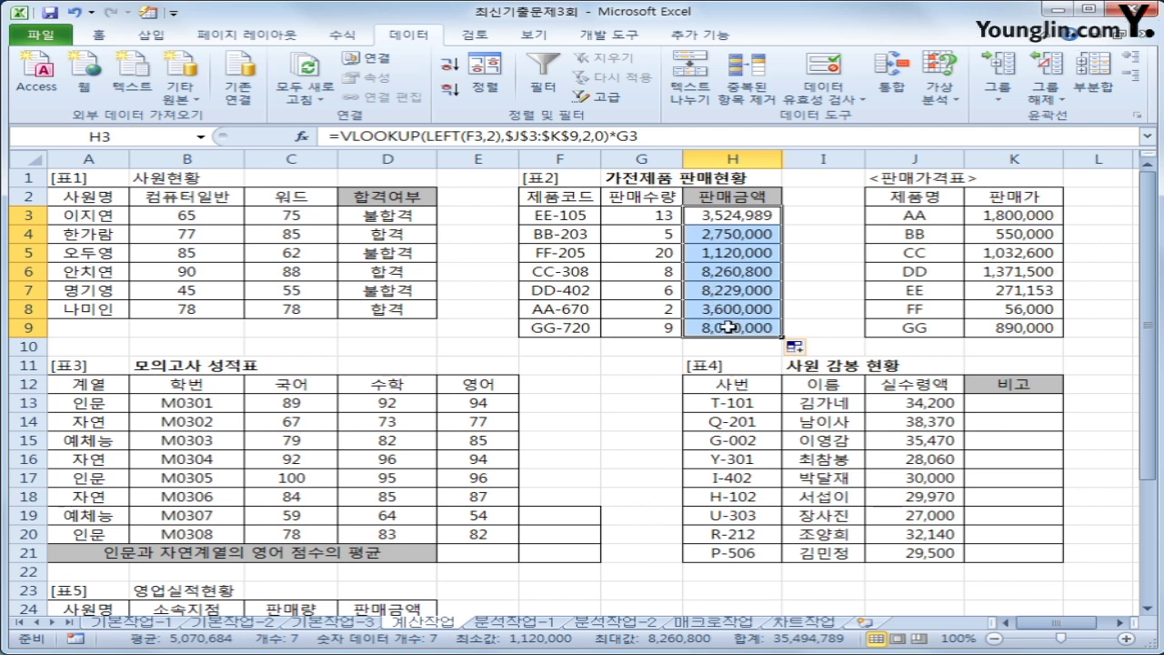
Step: Build the criteria range for 표3 in F19:F21 by copying the 계열 header with the 인문 and 자연 entries from A12:A14
{"action": "left_click", "coordinate": [503, 552]}
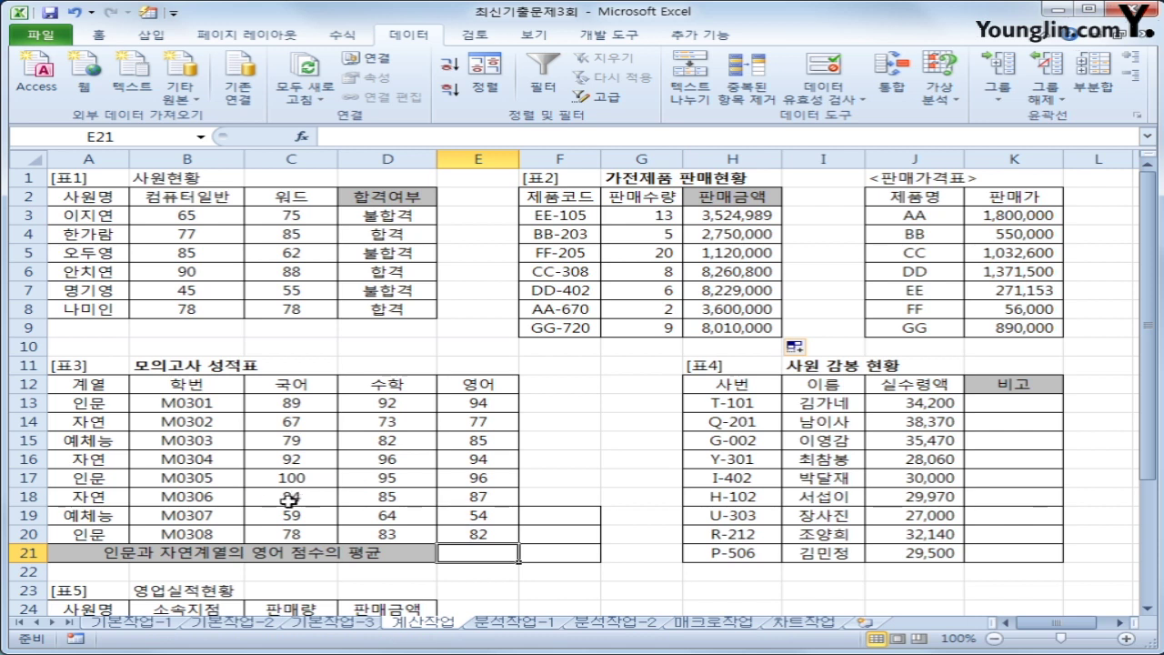
{"action": "left_click_drag", "start_coordinate": [116, 405], "coordinate": [96, 536]}
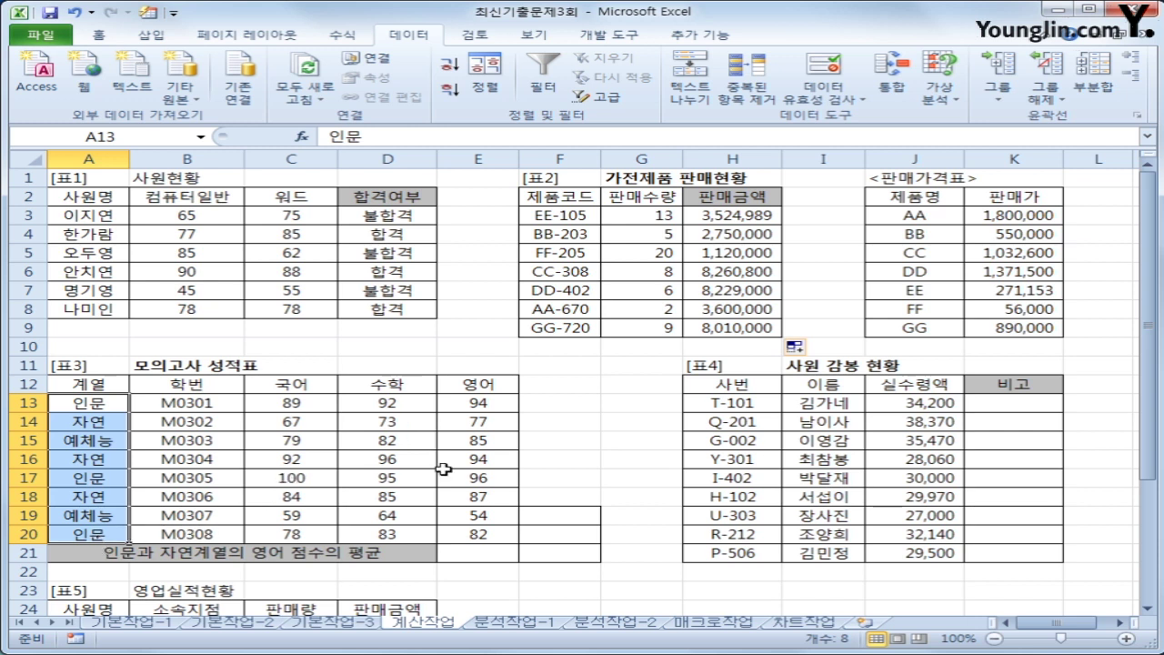
{"action": "left_click", "coordinate": [496, 549]}
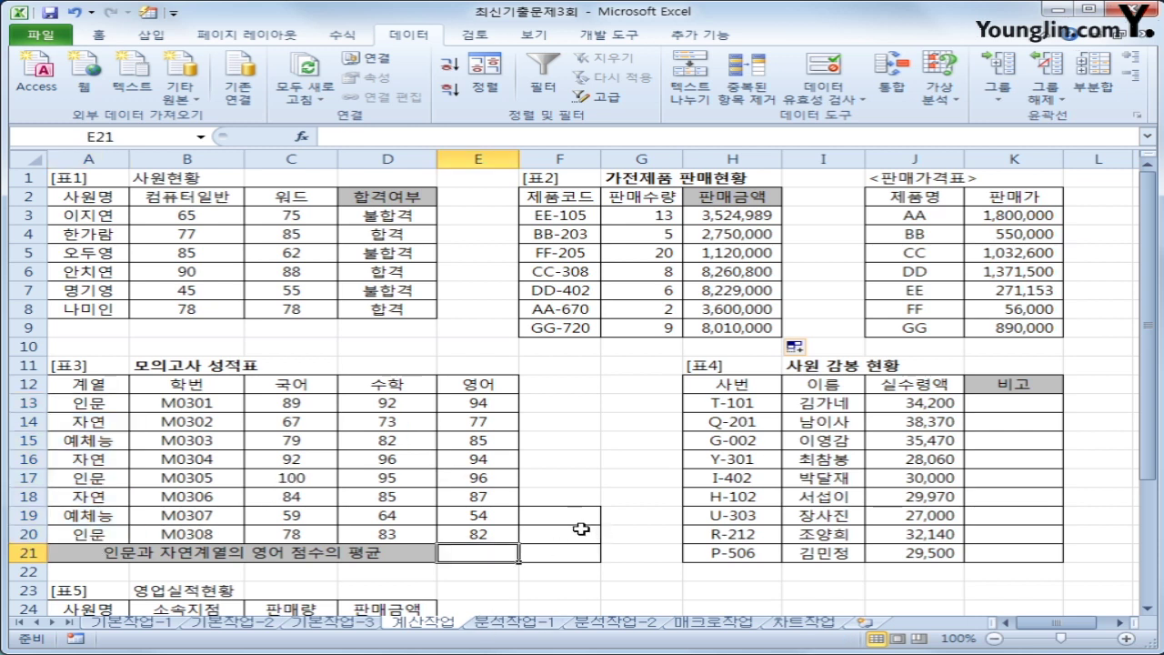
{"action": "left_click_drag", "start_coordinate": [561, 517], "coordinate": [568, 545]}
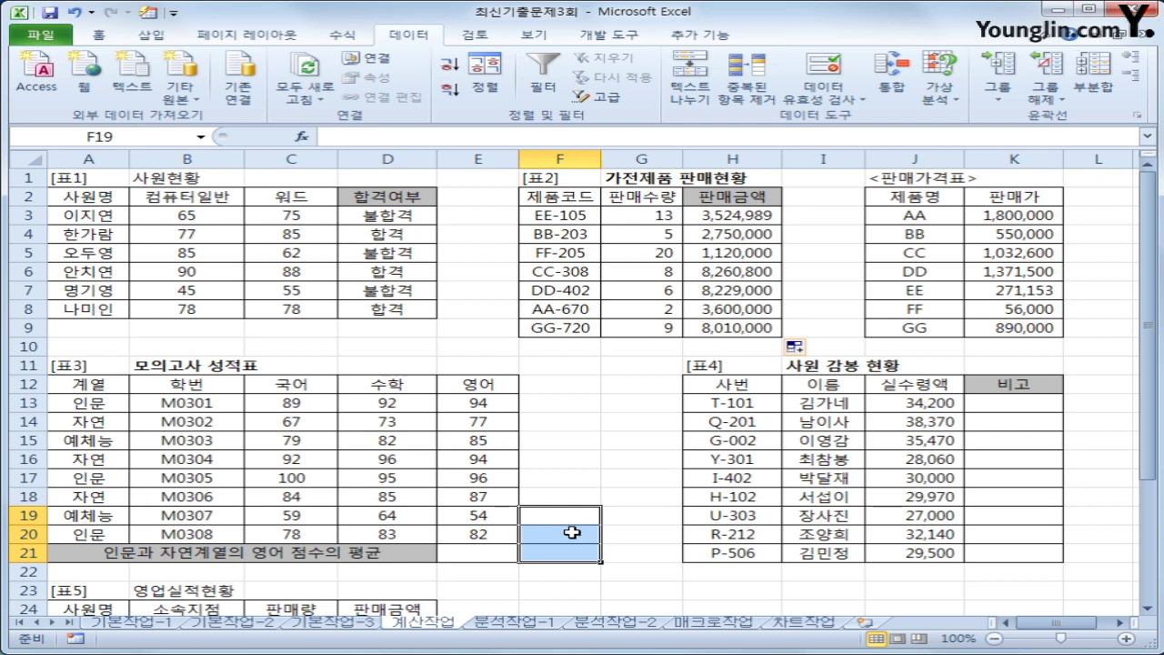
{"action": "left_click", "coordinate": [571, 521]}
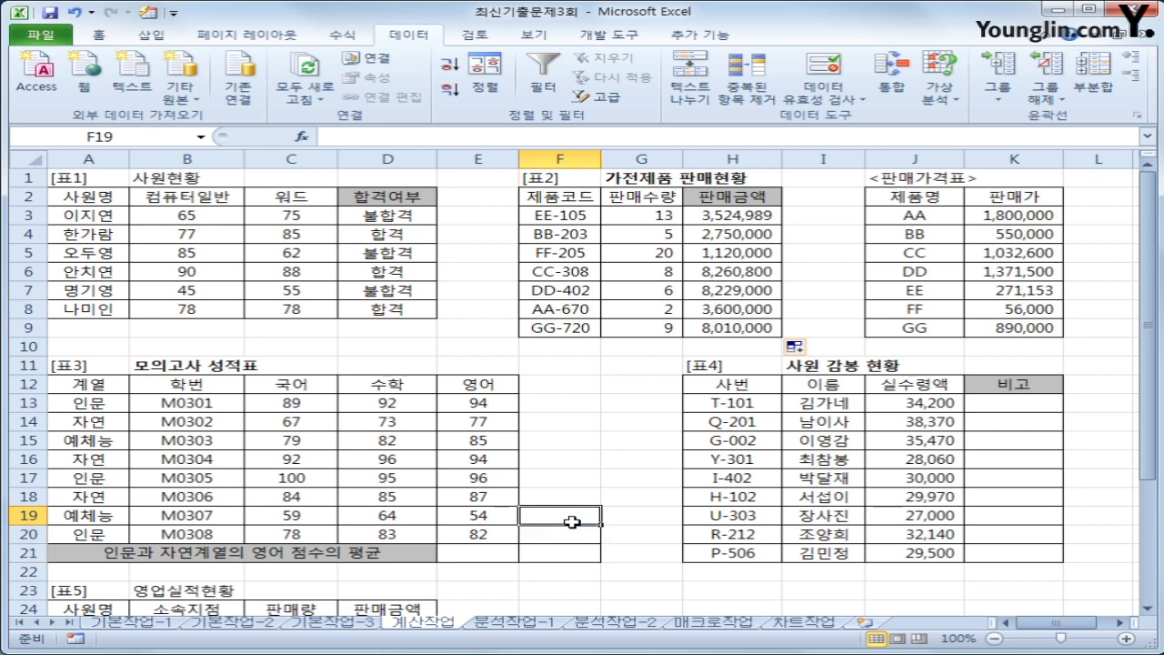
{"action": "left_click", "coordinate": [108, 387]}
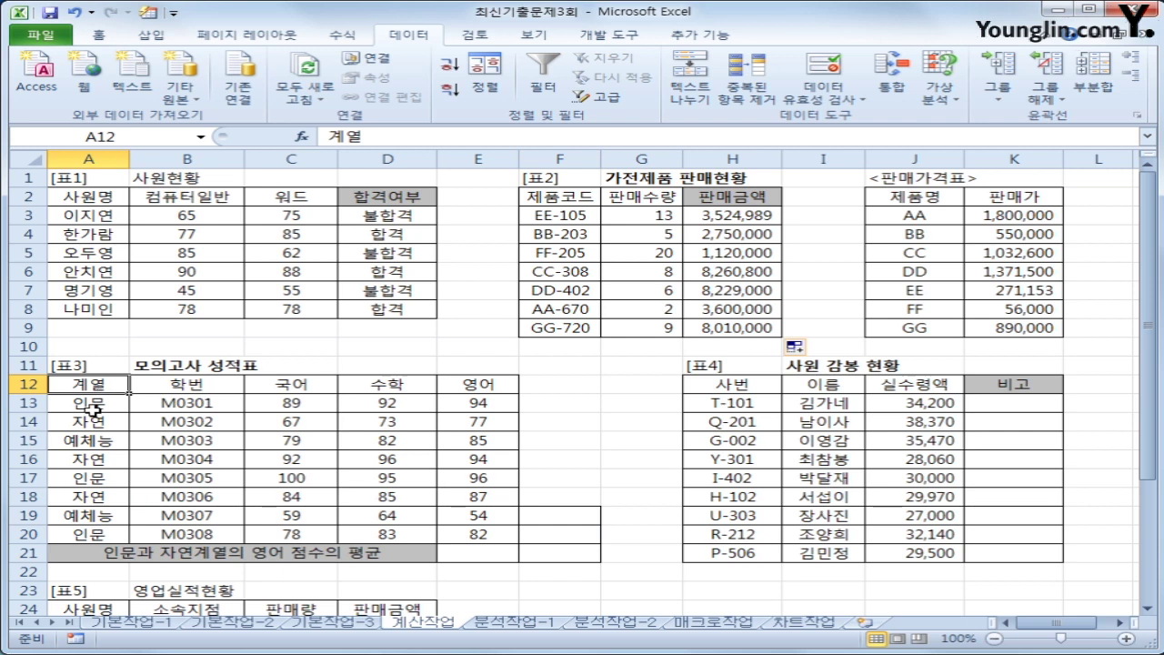
{"action": "left_click", "coordinate": [93, 404], "text": "ctrl"}
{"action": "left_click", "coordinate": [98, 423], "text": "ctrl"}
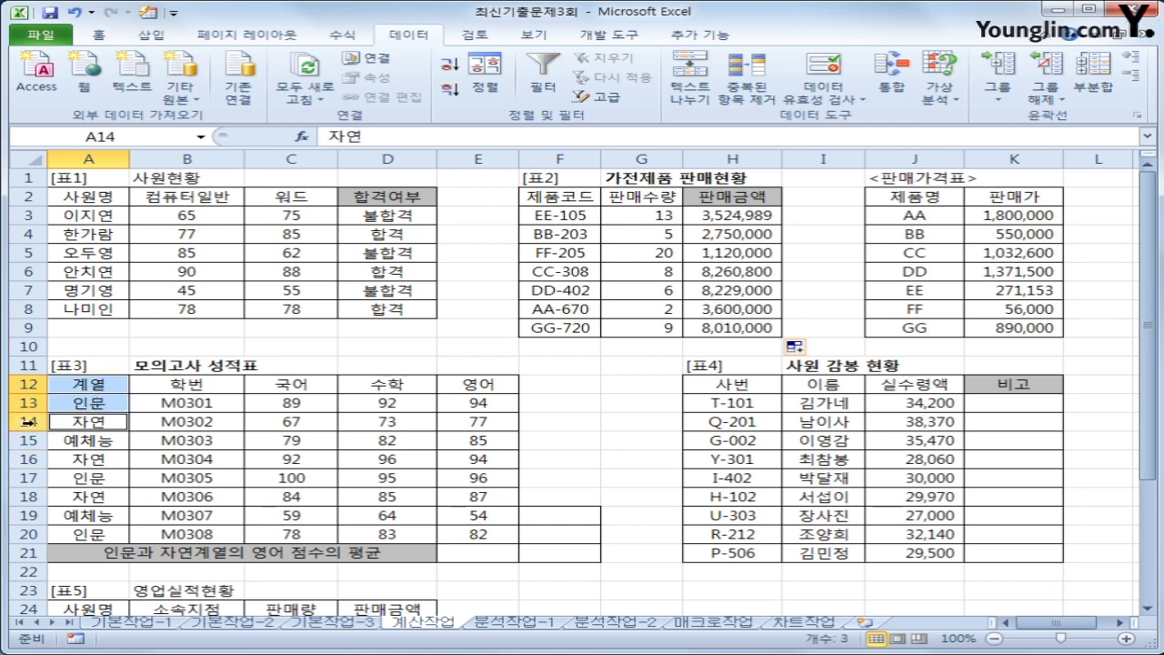
{"action": "key", "text": "ctrl+c"}
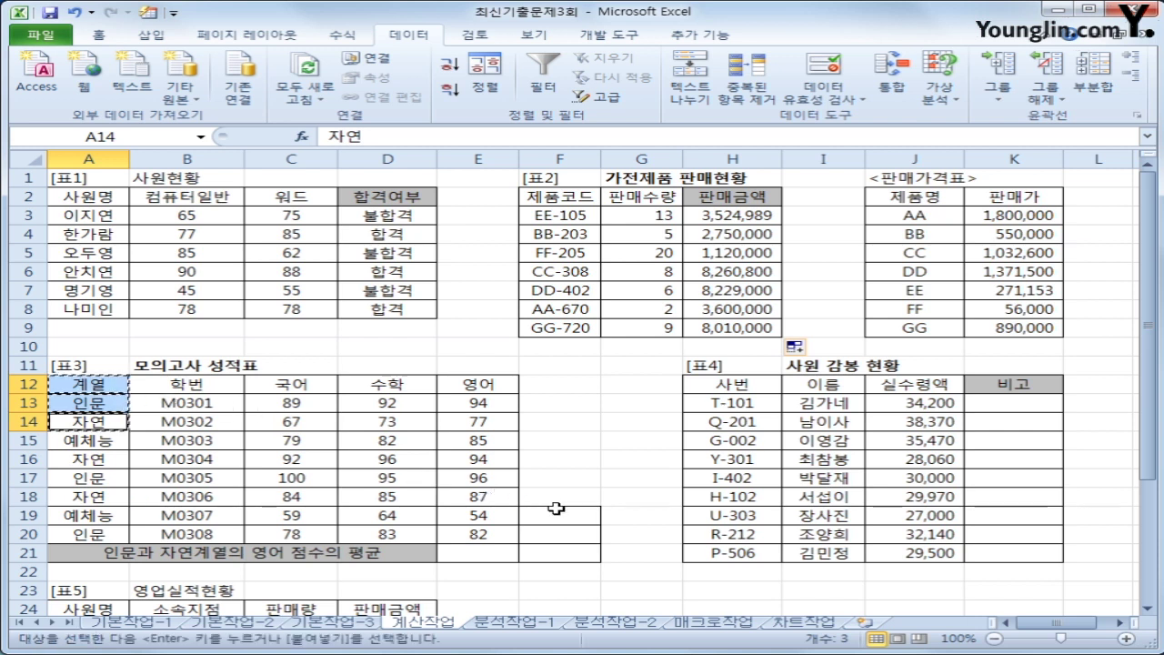
{"action": "left_click", "coordinate": [556, 509]}
{"action": "key", "text": "ctrl+v"}
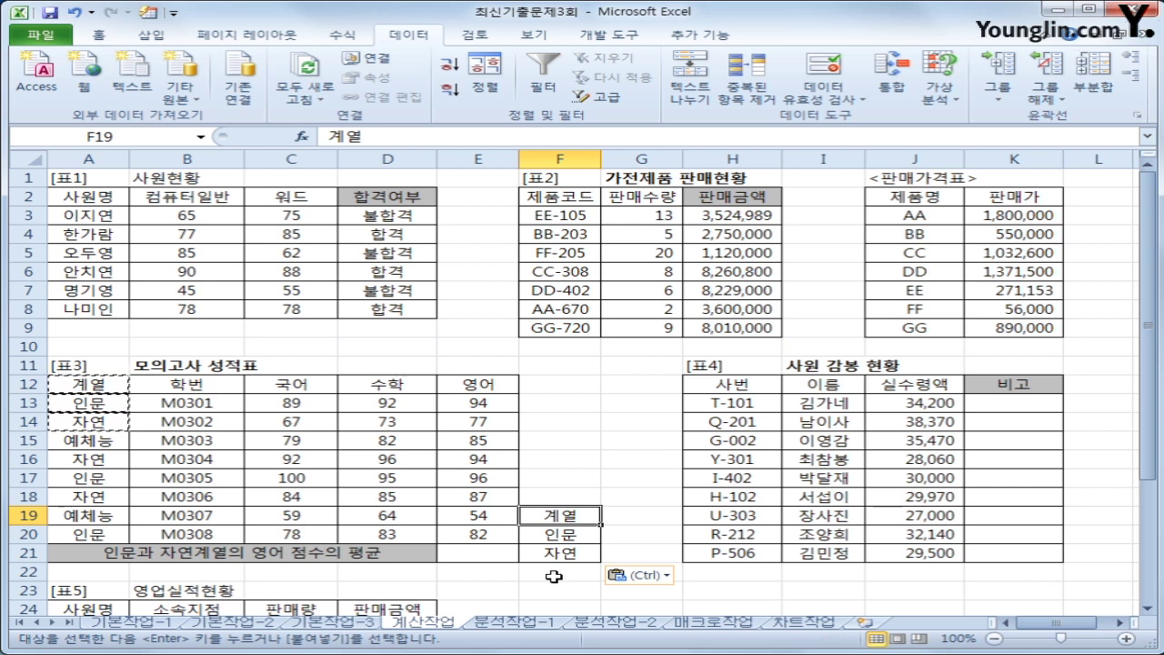
Step: Begin a DAVERAGE formula in cell E21 with the whole 표3 table including its headers, A12:E20, as the database
{"action": "left_click", "coordinate": [501, 557]}
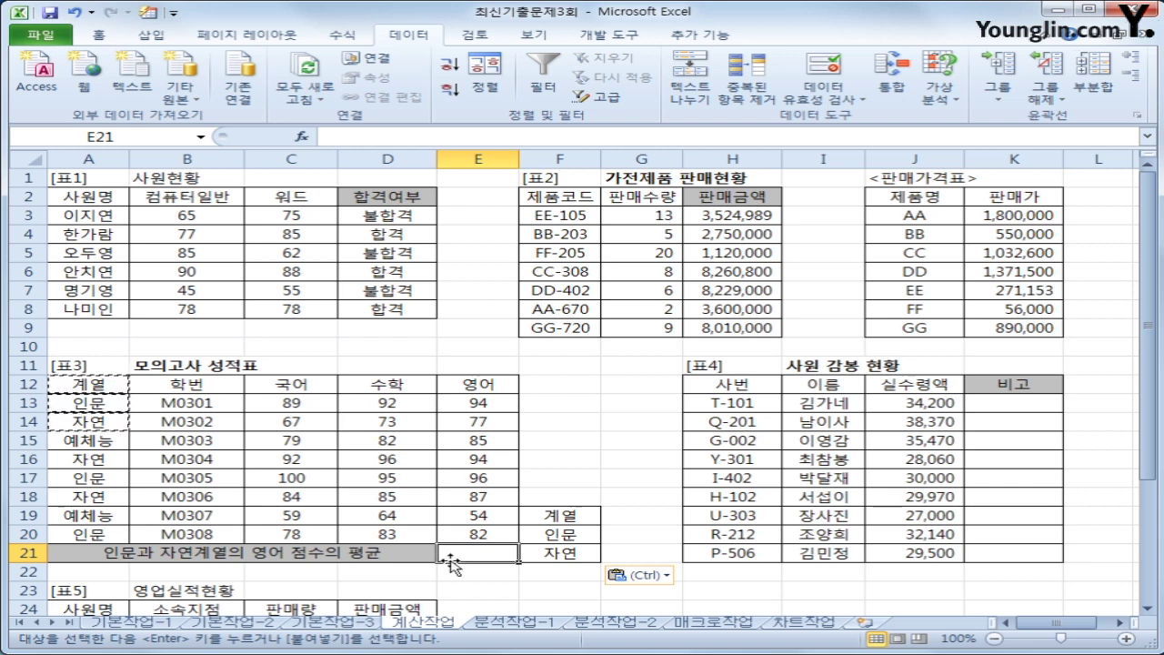
{"action": "type", "text": "=D"}
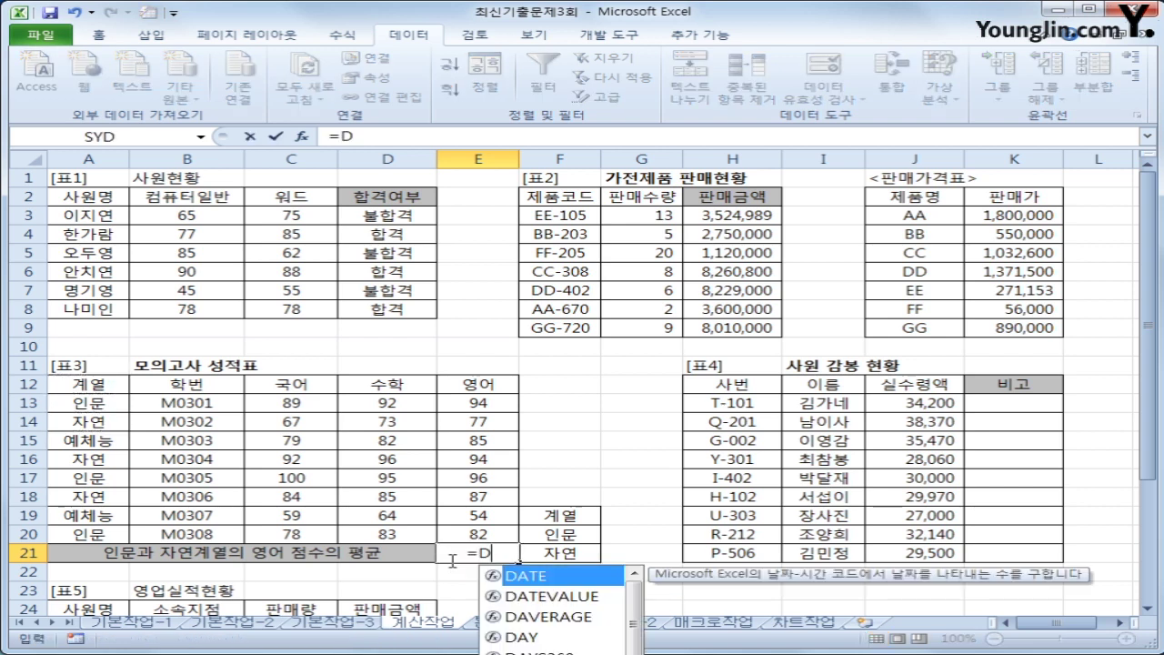
{"action": "type", "text": "A"}
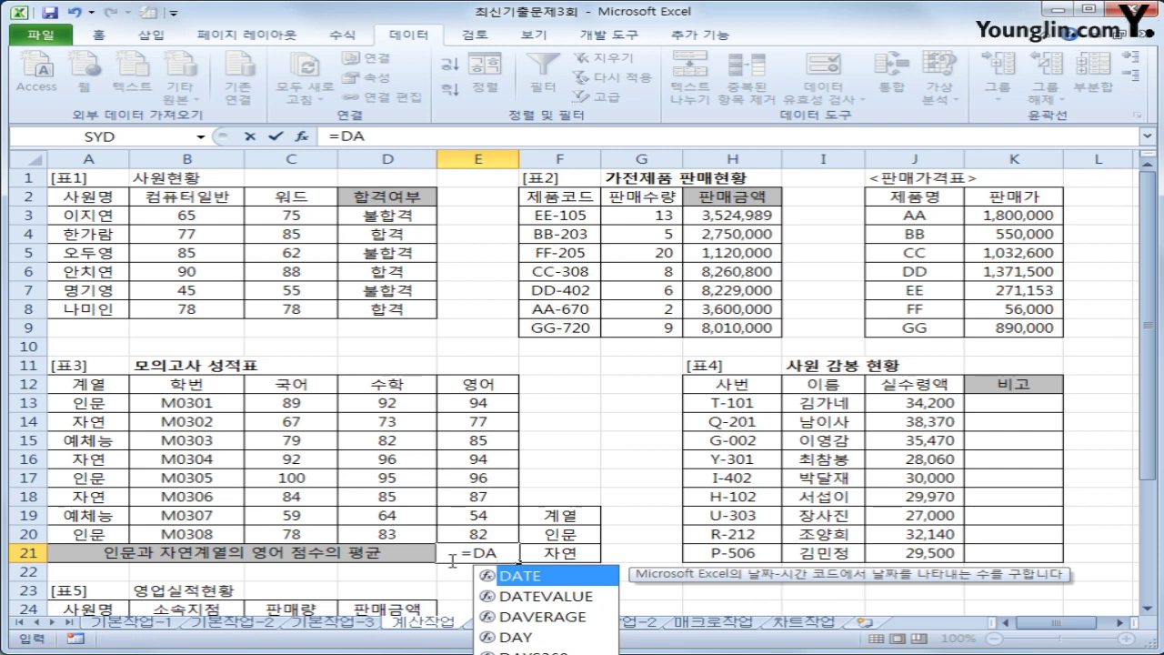
{"action": "type", "text": "V"}
{"action": "key", "text": "Tab"}
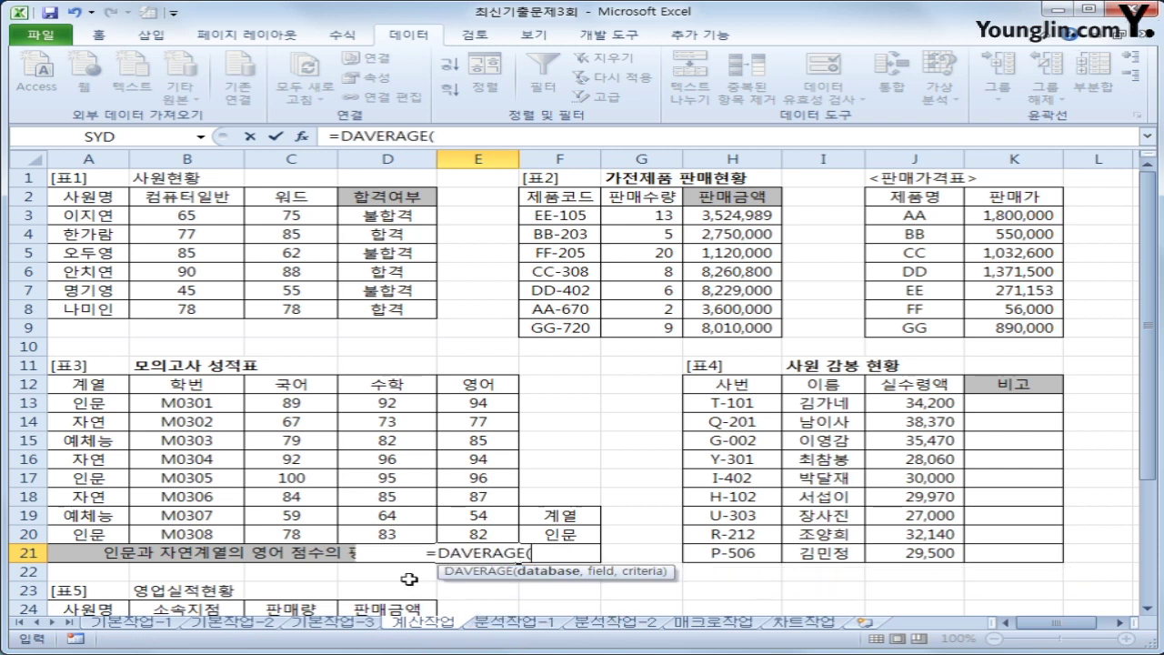
{"action": "left_click", "coordinate": [94, 383]}
{"action": "left_click_drag", "start_coordinate": [94, 383], "coordinate": [487, 530]}
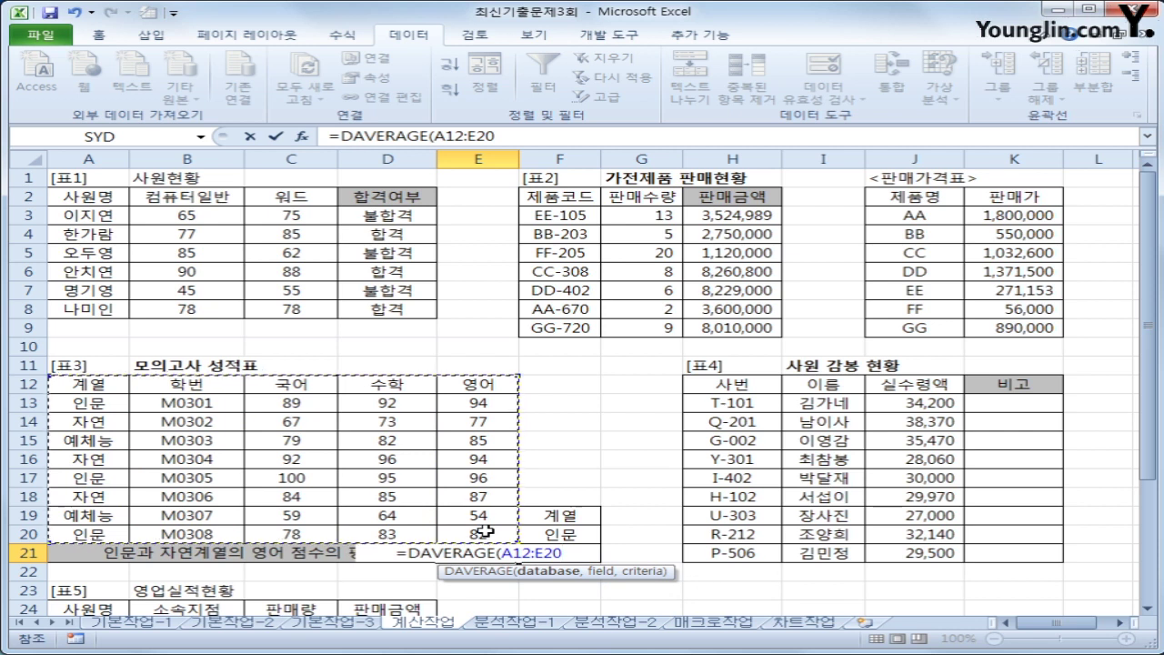
Step: Complete the DAVERAGE formula with the 영어 header E12 as the field and F19:F21 as the criteria
{"action": "type", "text": ","}
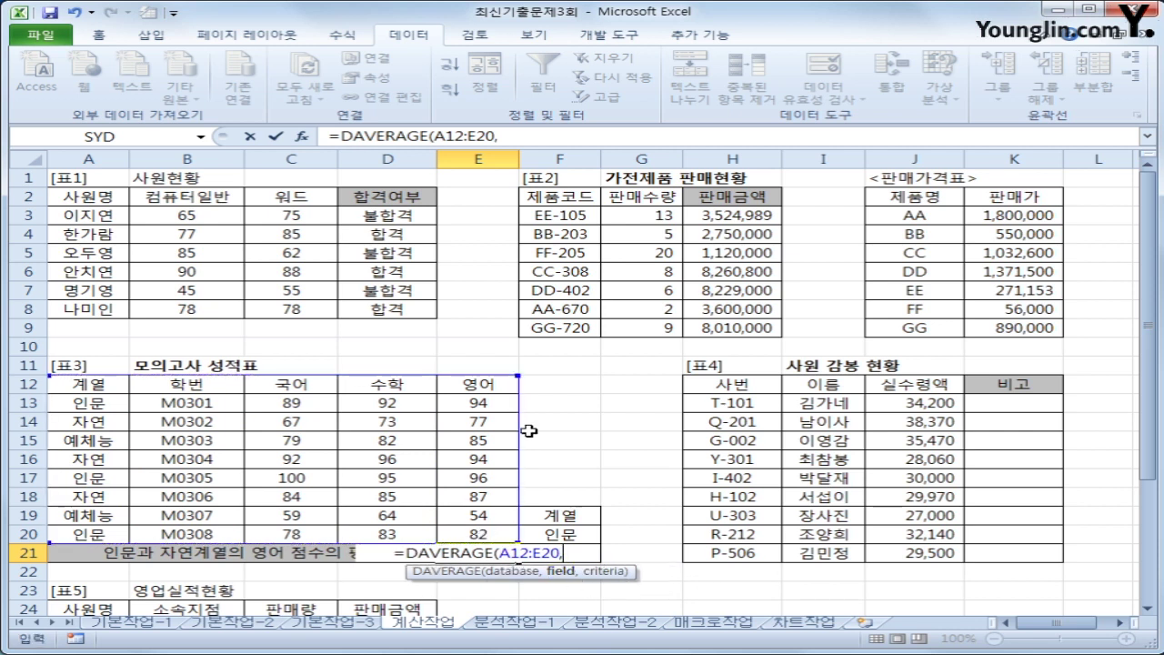
{"action": "left_click", "coordinate": [481, 385]}
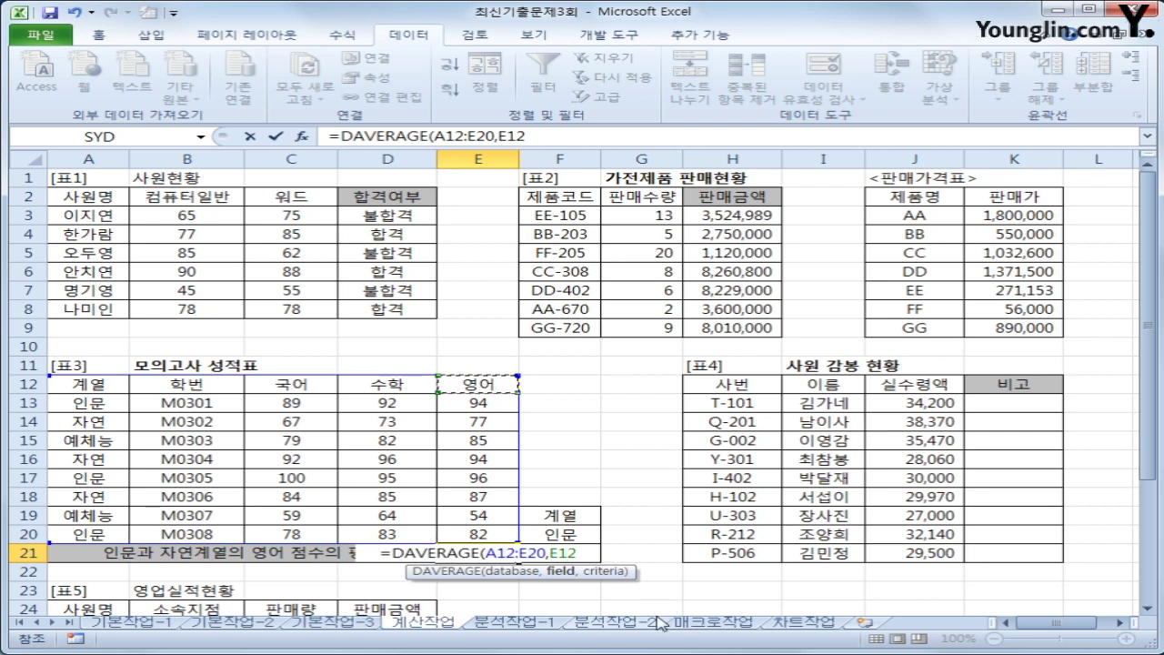
{"action": "type", "text": ","}
{"action": "left_click_drag", "start_coordinate": [576, 512], "coordinate": [575, 553]}
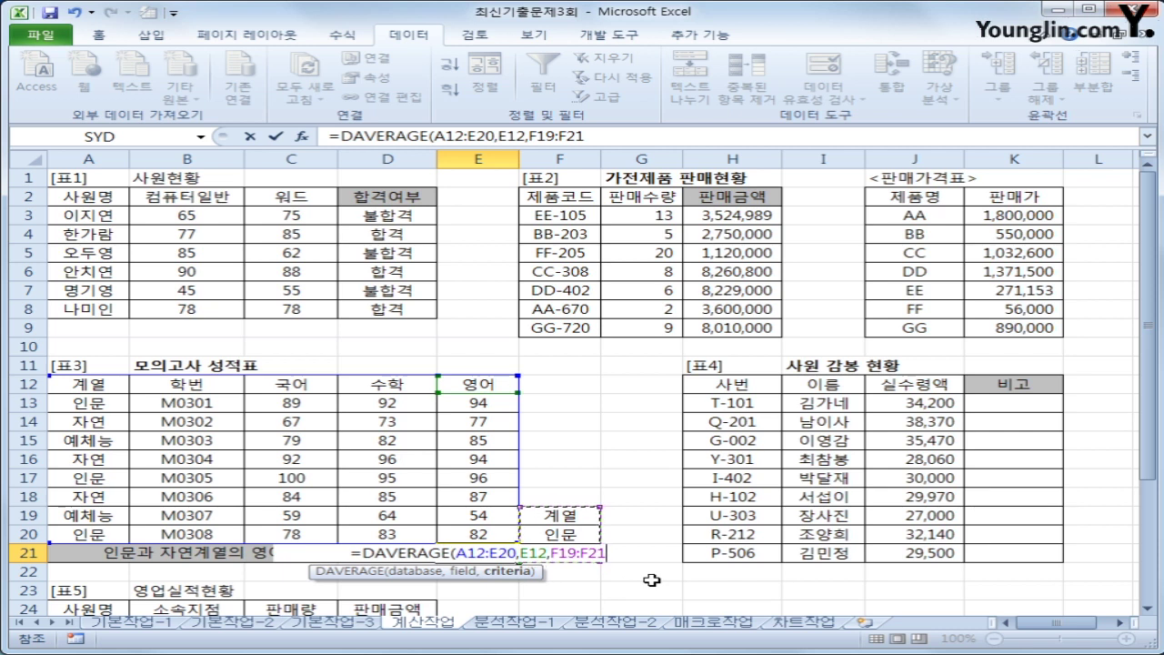
{"action": "type", "text": ")"}
{"action": "key", "text": "Return"}
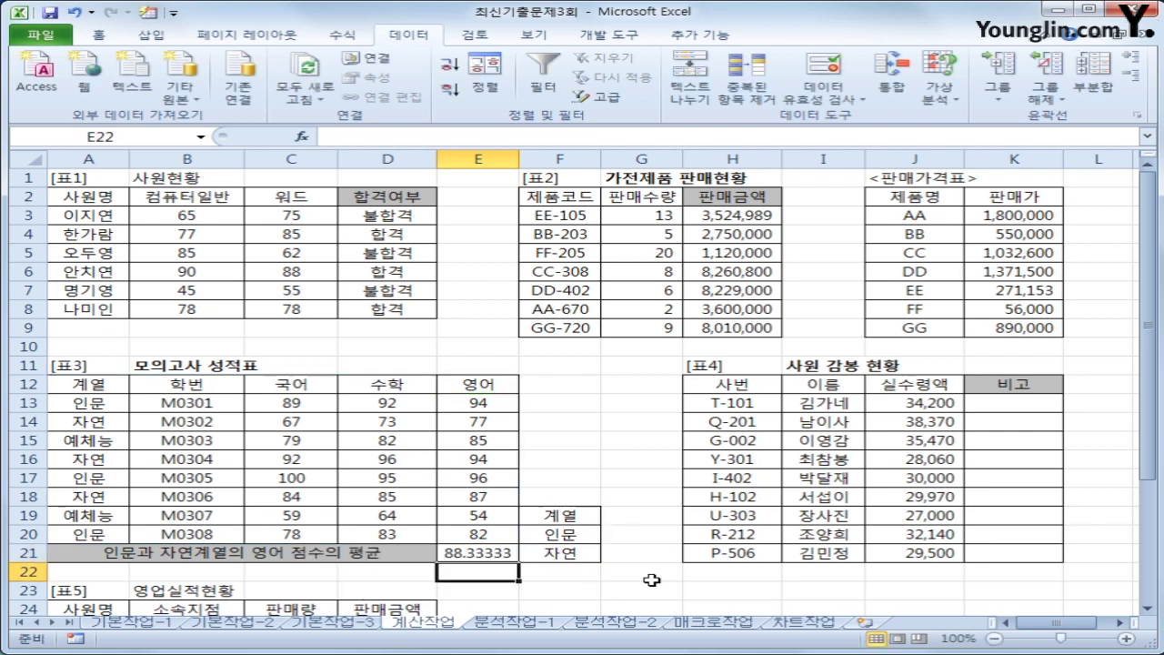
Step: Check the average of the 영어 scores for only the 인문 and 자연 rows of 표3 against the E21 result
{"action": "key", "text": "Up"}
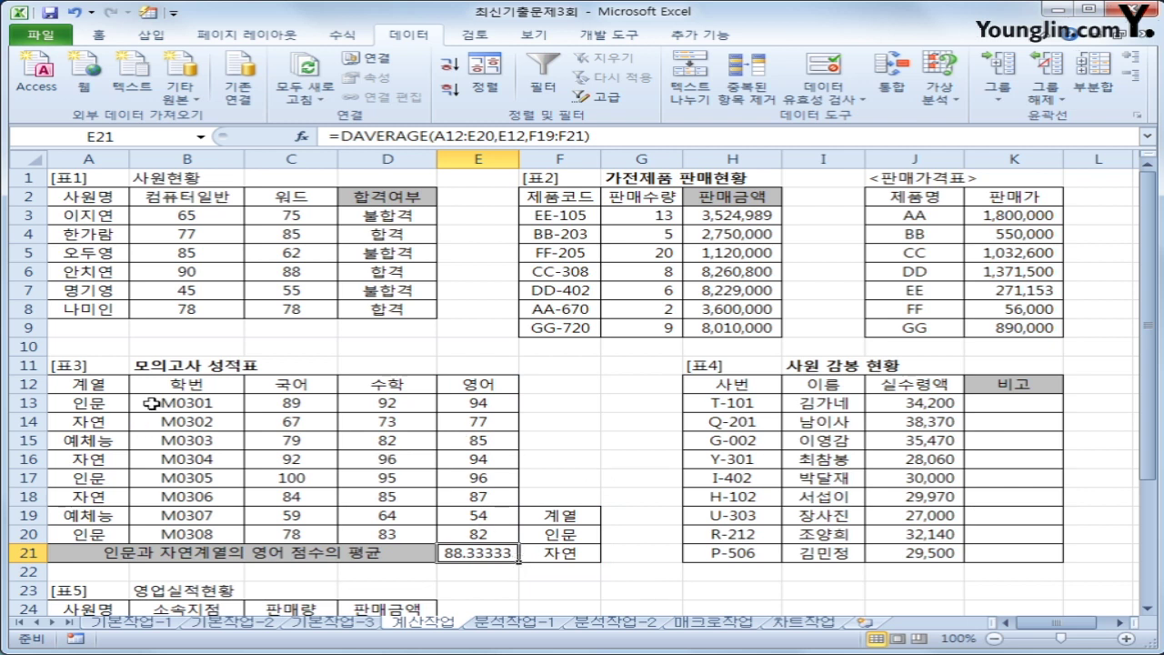
{"action": "left_click", "coordinate": [467, 400]}
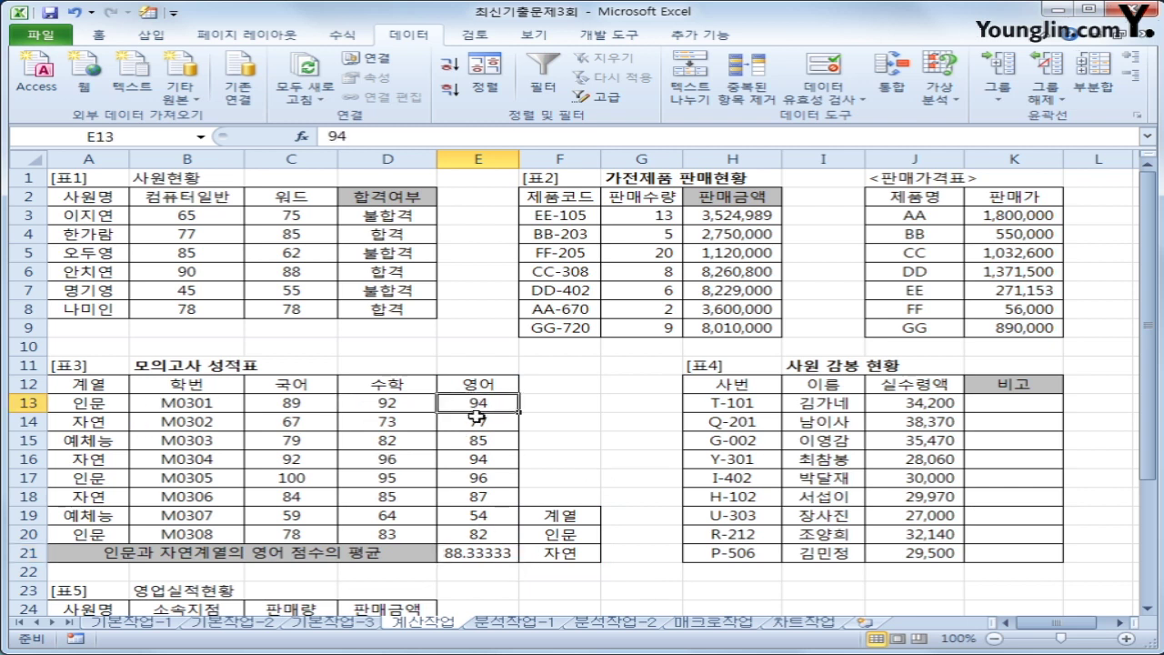
{"action": "left_click", "coordinate": [476, 421], "text": "ctrl"}
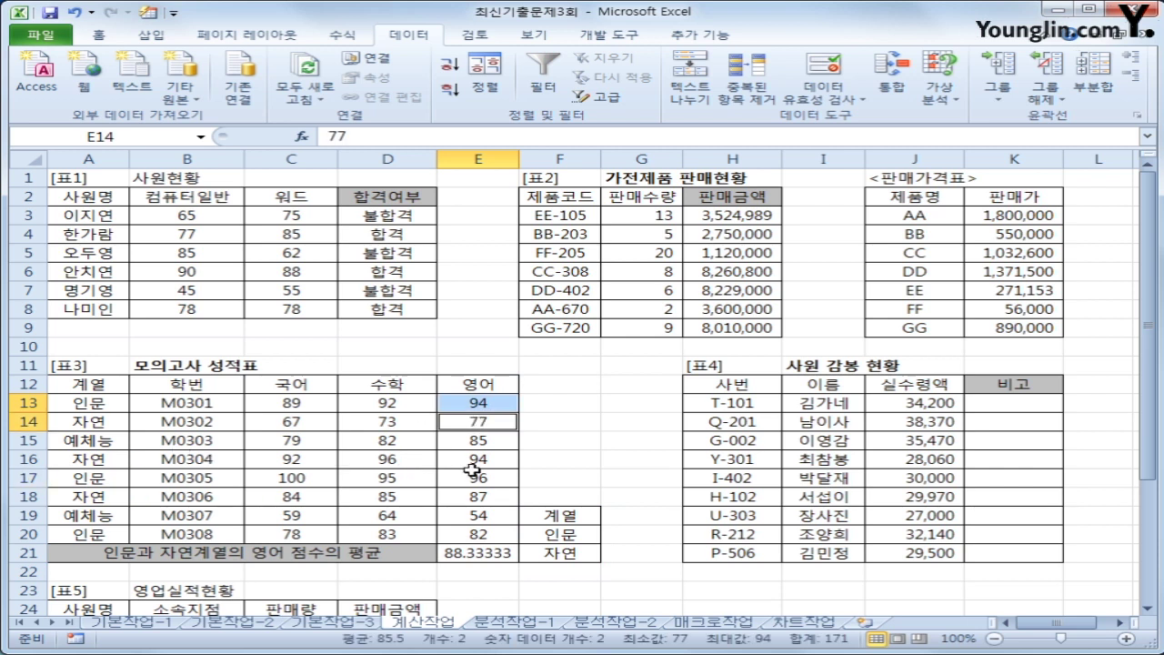
{"action": "left_click", "coordinate": [473, 458], "text": "ctrl"}
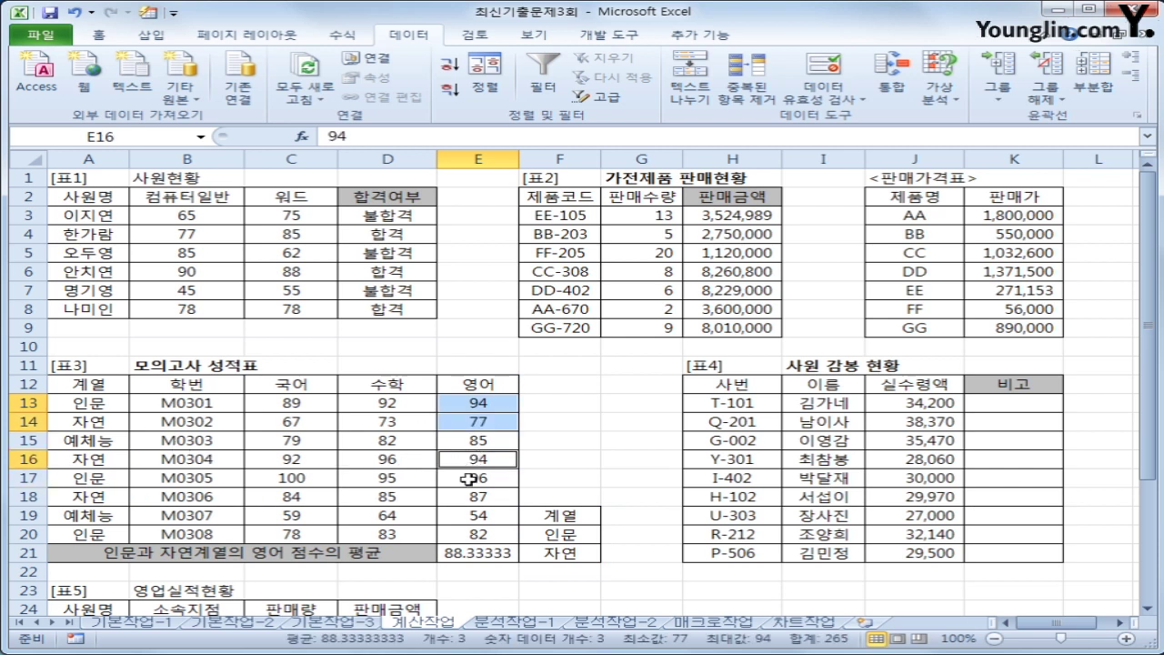
{"action": "left_click", "coordinate": [467, 479], "text": "ctrl"}
{"action": "left_click", "coordinate": [474, 499], "text": "ctrl"}
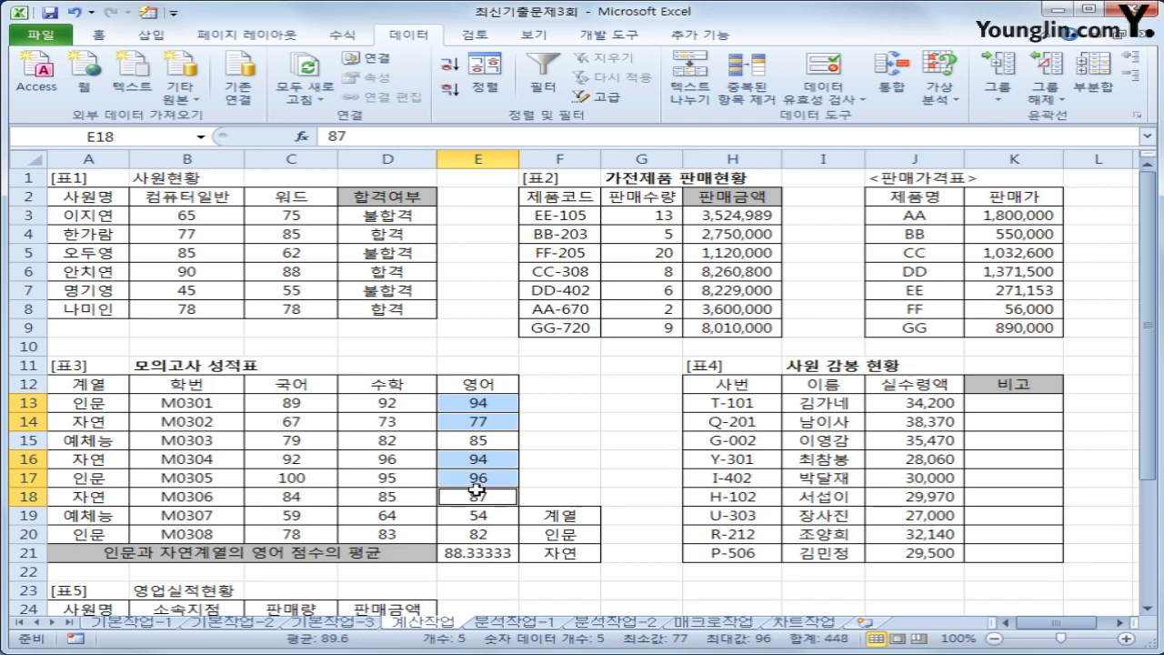
{"action": "left_click", "coordinate": [475, 535], "text": "ctrl"}
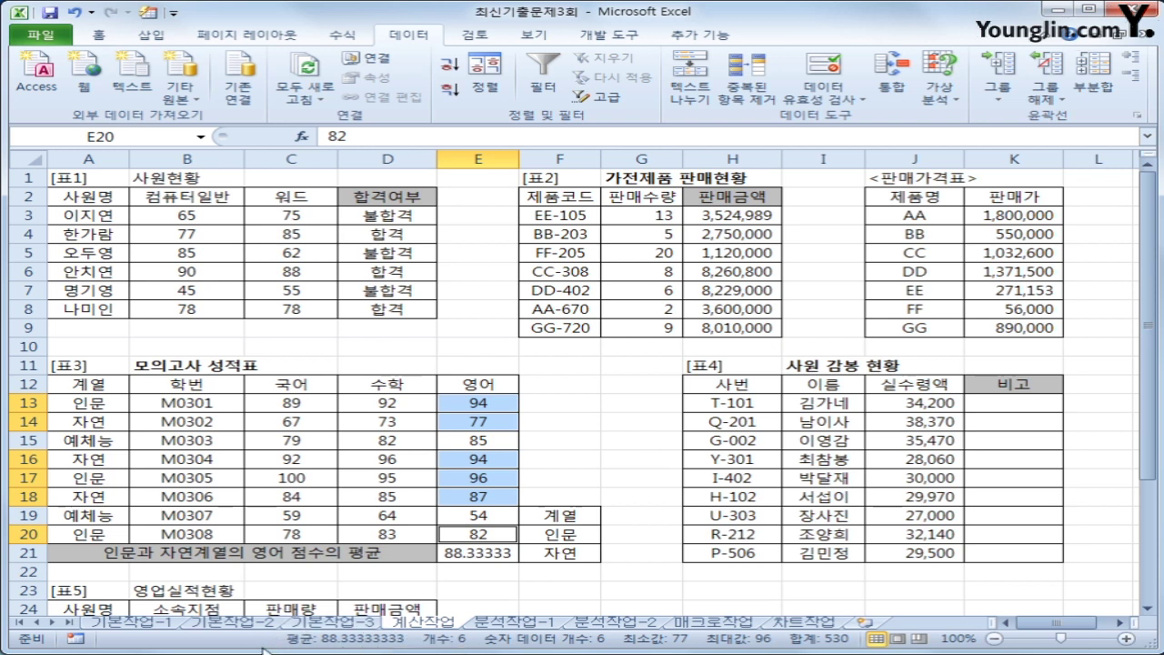
Step: Wrap the DAVERAGE formula in E21 in a ROUND function with 2 decimal places
{"action": "left_click", "coordinate": [475, 552]}
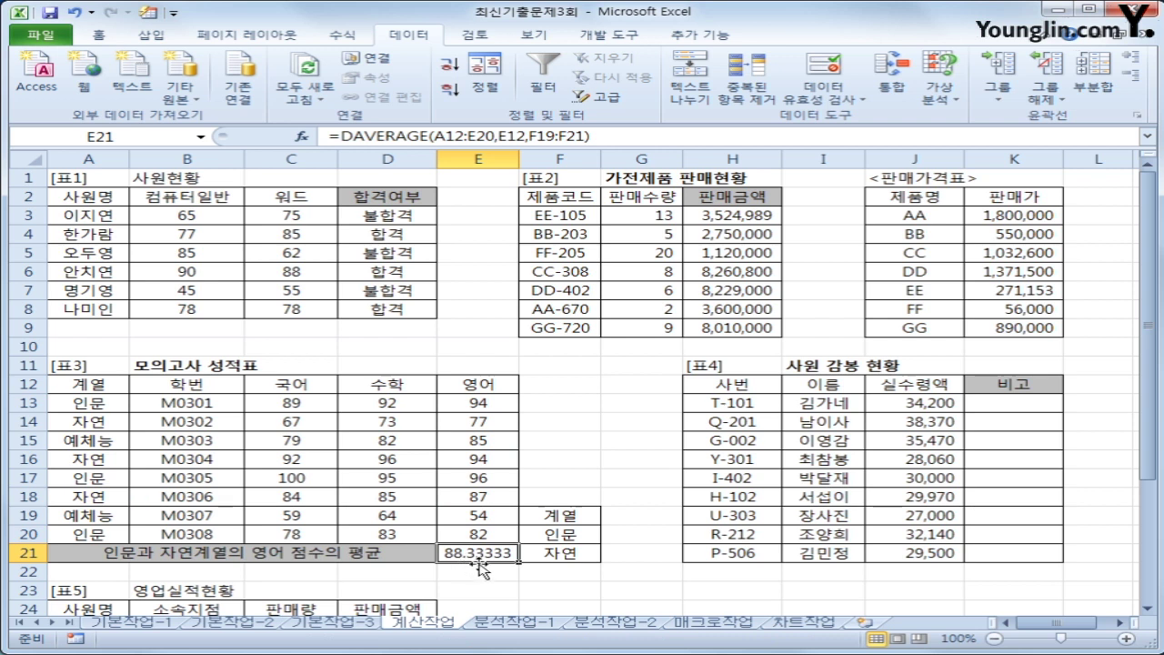
{"action": "left_click", "coordinate": [334, 136]}
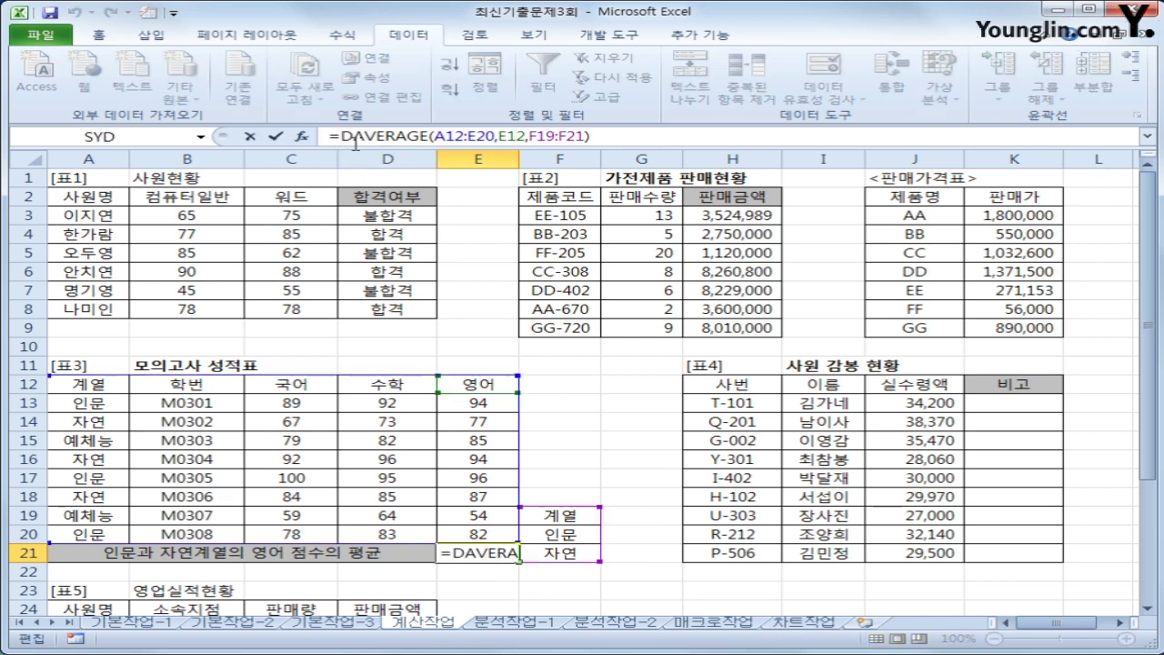
{"action": "type", "text": "ㄱ"}
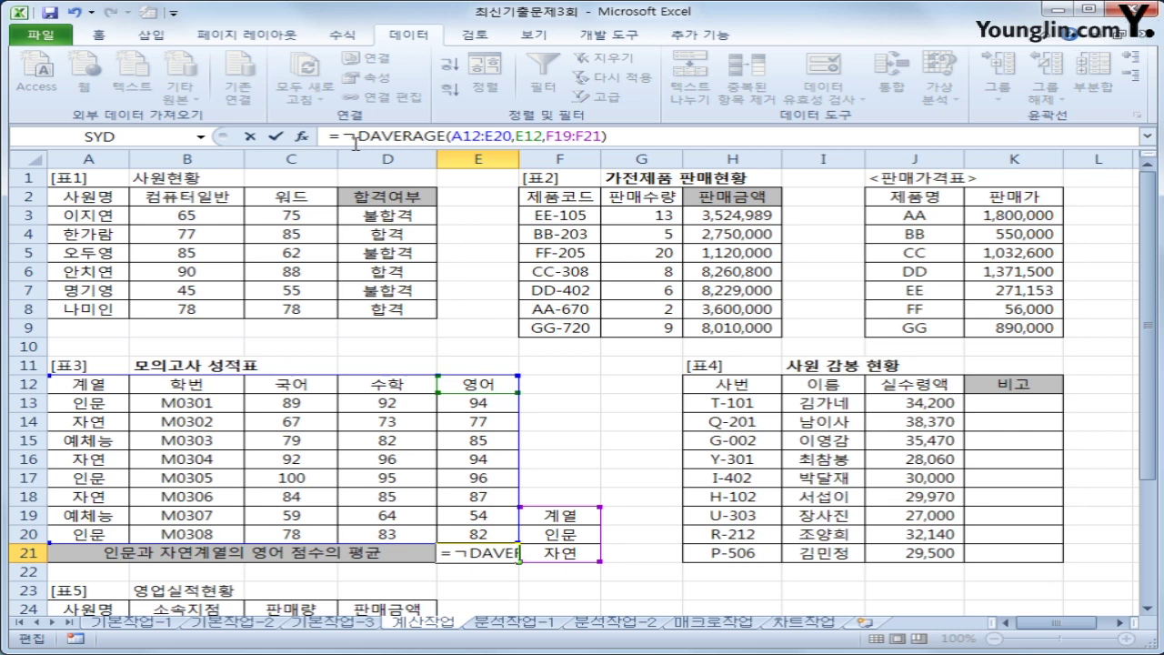
{"action": "key", "text": "BackSpace"}
{"action": "type", "text": "ROUND("}
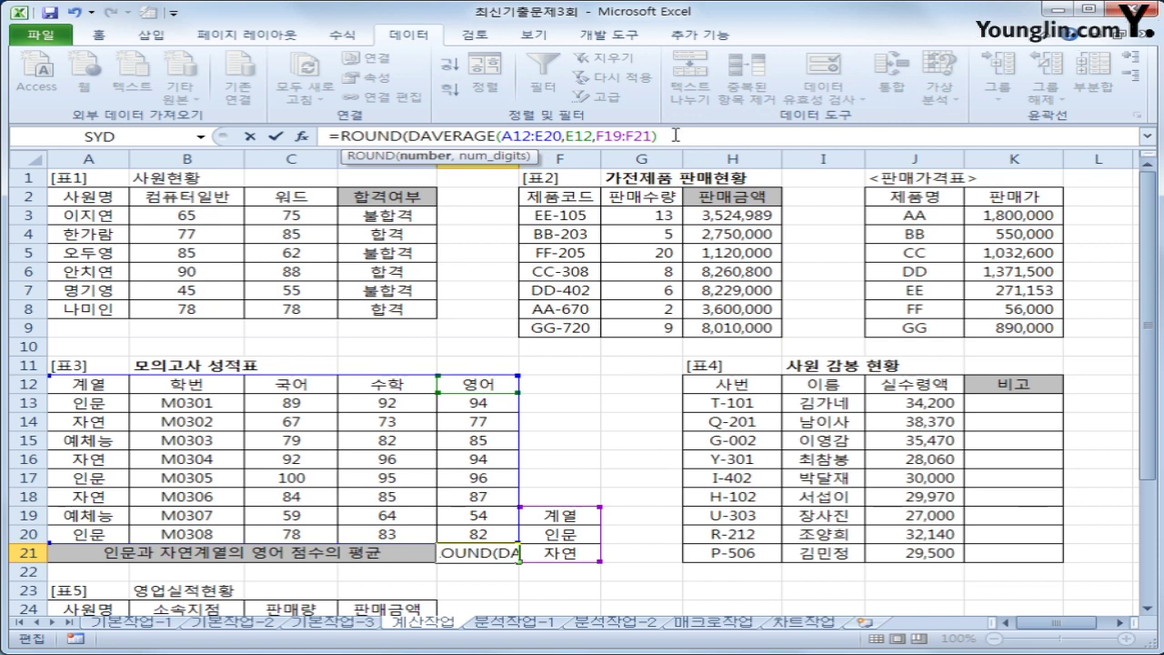
{"action": "left_click", "coordinate": [675, 133]}
{"action": "type", "text": ",2)"}
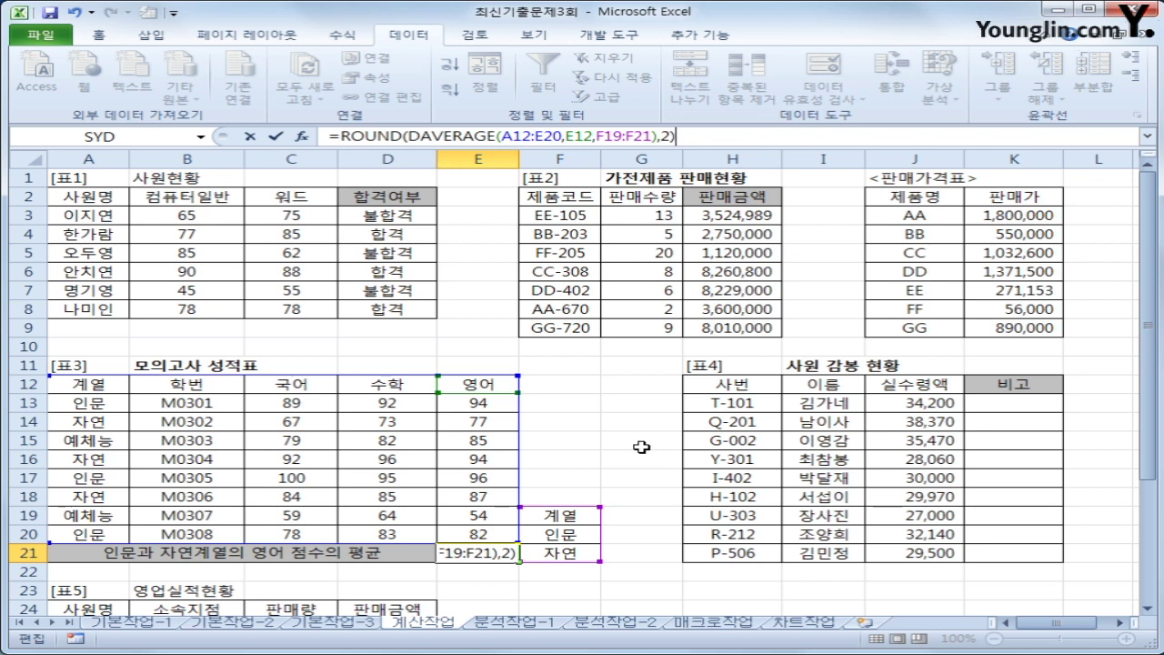
{"action": "key", "text": "Return"}
{"action": "left_click", "coordinate": [480, 550]}
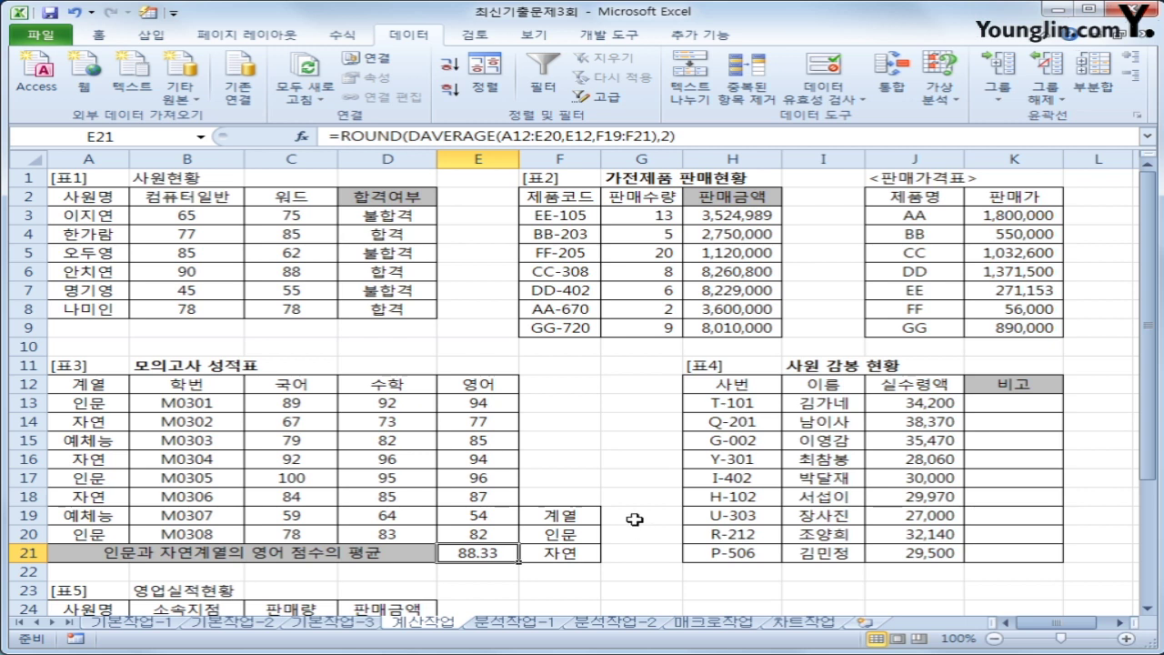
{"action": "left_click", "coordinate": [561, 534]}
{"action": "left_click", "coordinate": [554, 556]}
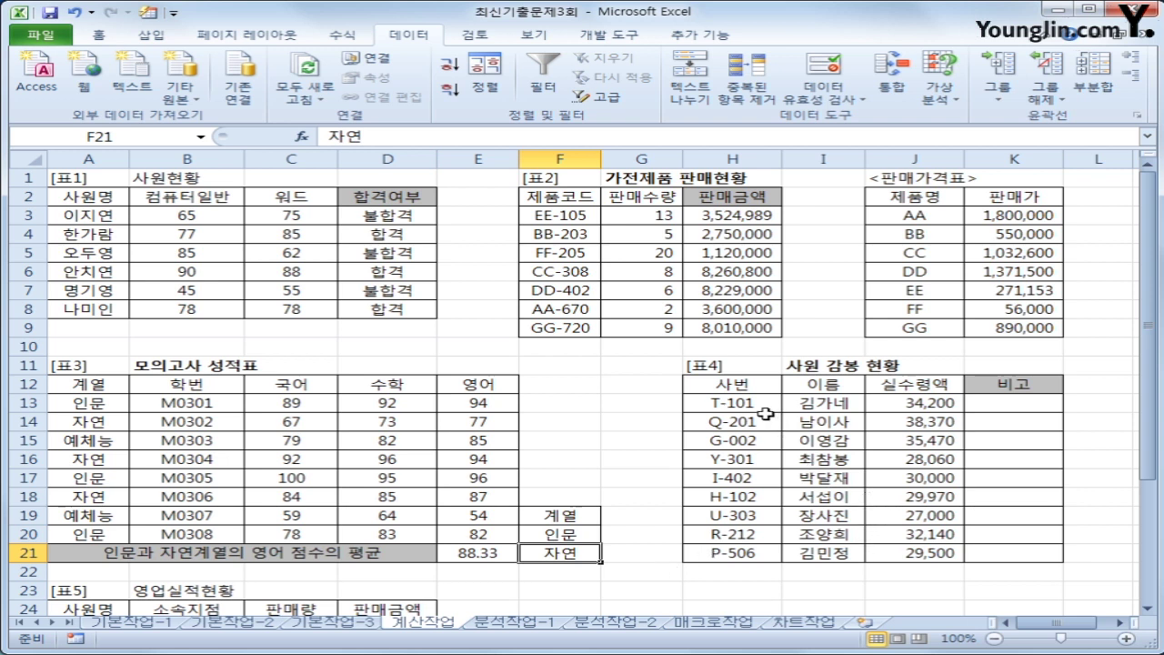
{"action": "left_click_drag", "start_coordinate": [766, 414], "coordinate": [748, 556]}
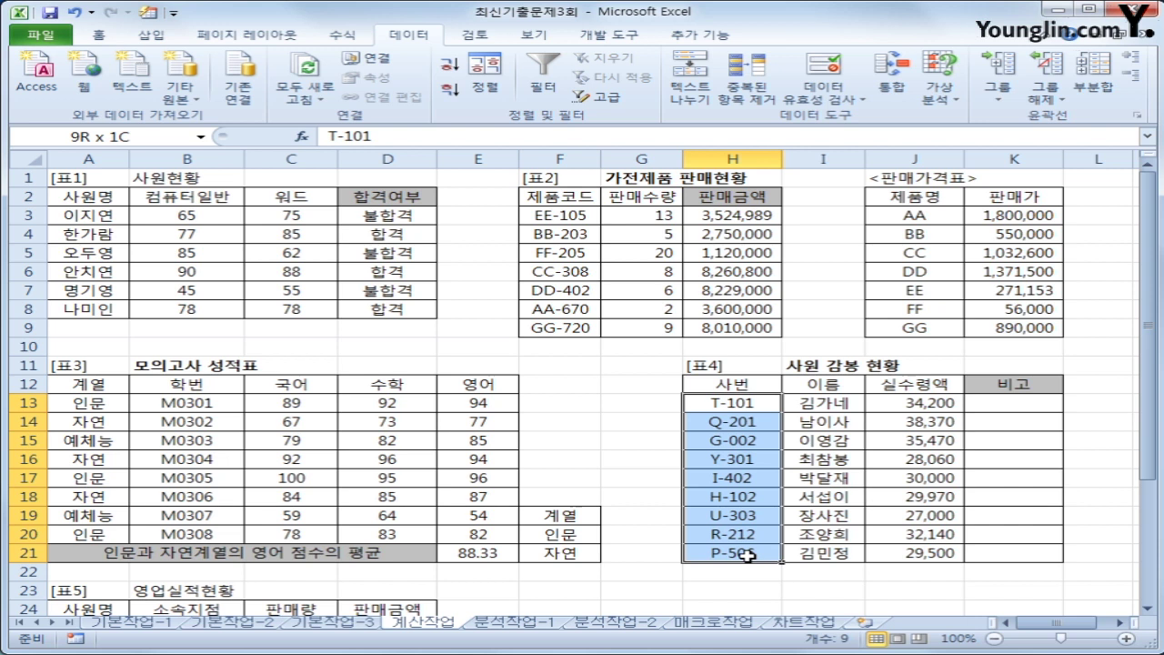
{"action": "left_click_drag", "start_coordinate": [746, 556], "coordinate": [747, 556]}
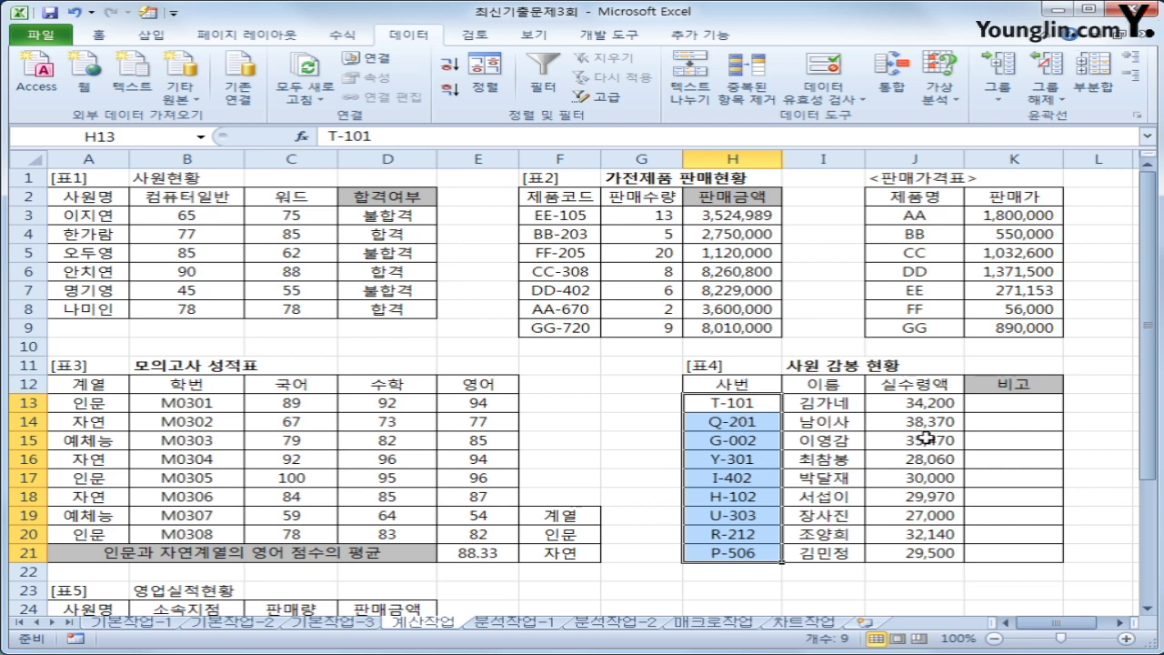
{"action": "left_click_drag", "start_coordinate": [1017, 405], "coordinate": [991, 548]}
Step: Extract one character from position 3 of the 사번 with =MID(H13,3,1) in K13 and copy it down through K21
{"action": "left_click", "coordinate": [985, 401]}
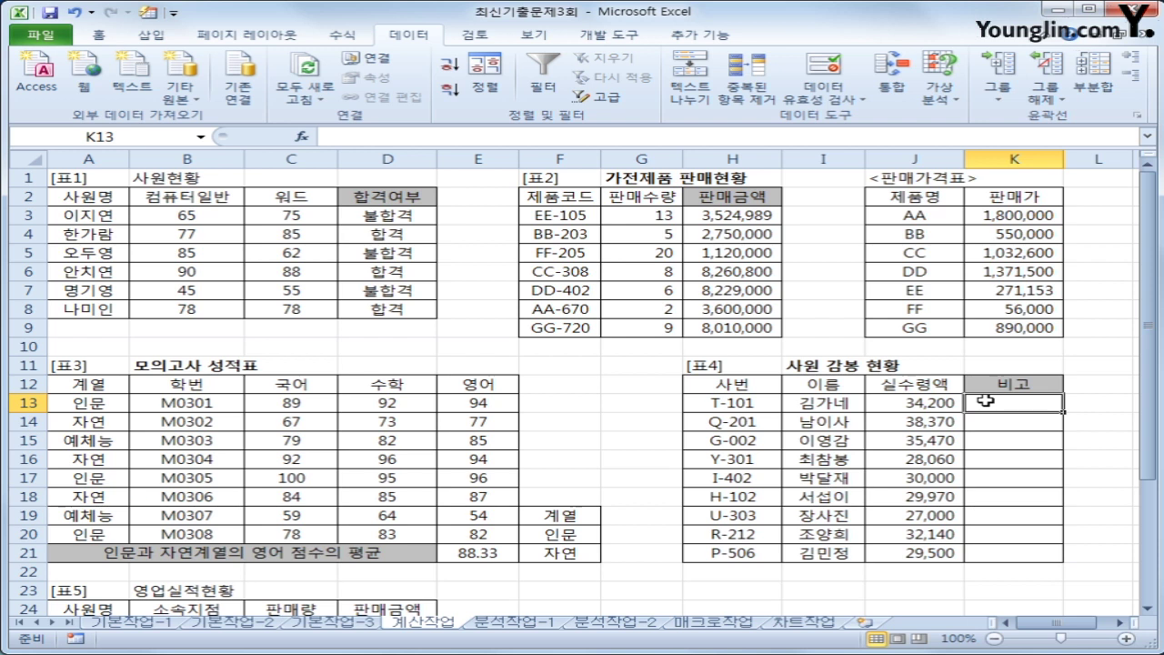
{"action": "type", "text": "="}
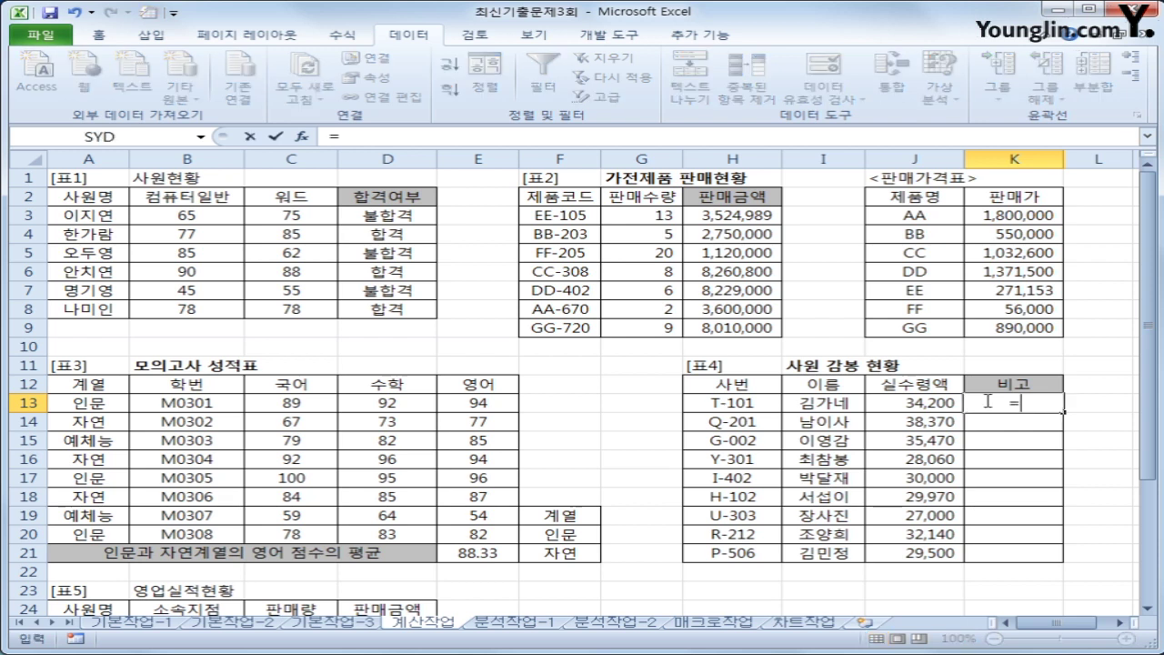
{"action": "type", "text": "MID("}
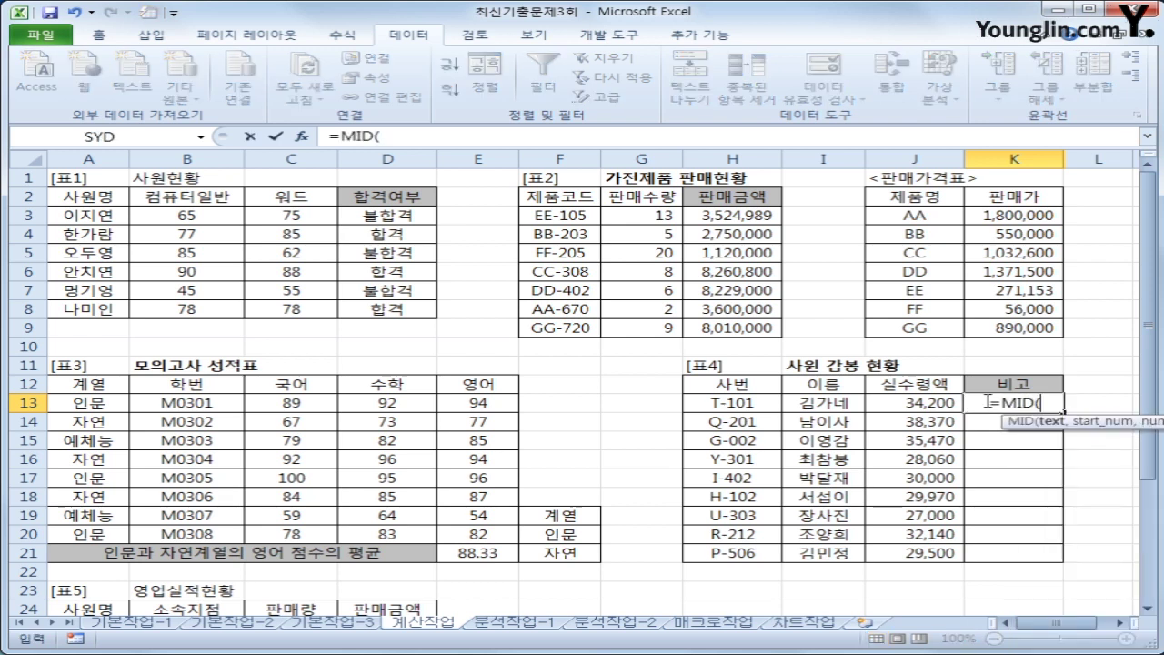
{"action": "left_click", "coordinate": [720, 406]}
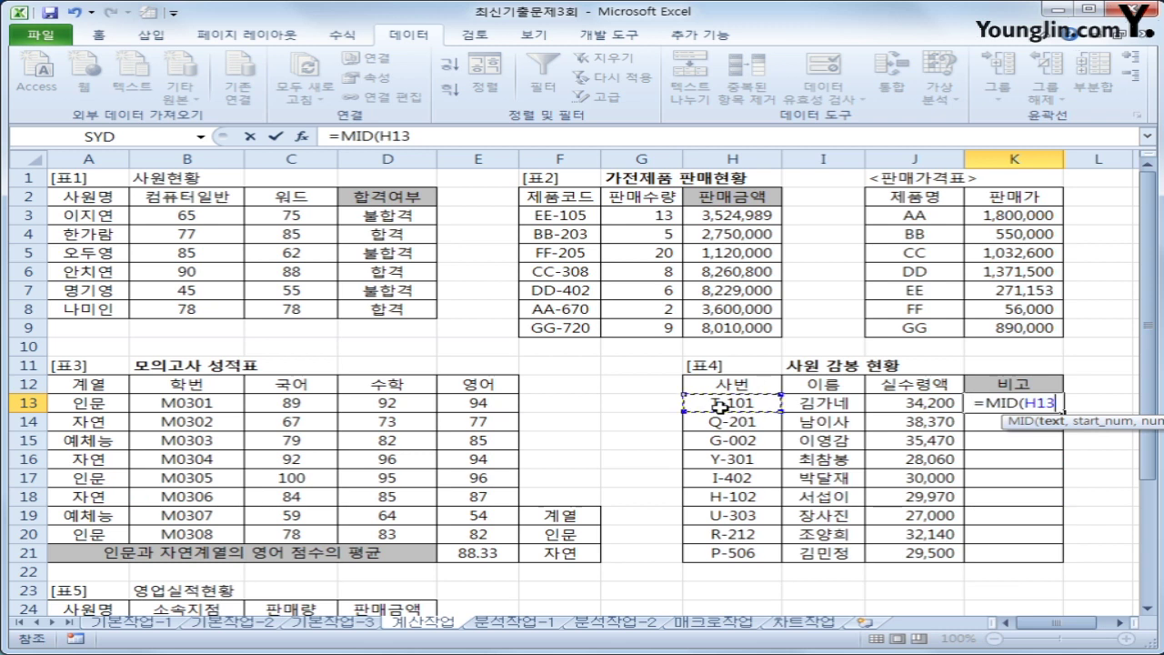
{"action": "type", "text": ",3,"}
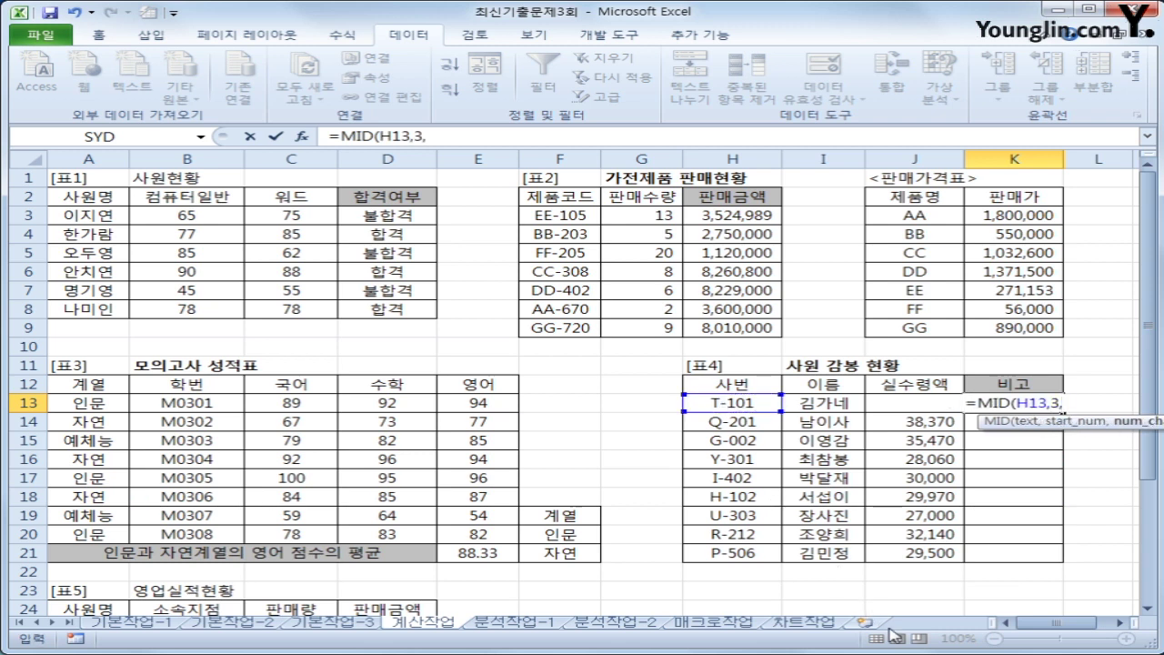
{"action": "type", "text": "1)"}
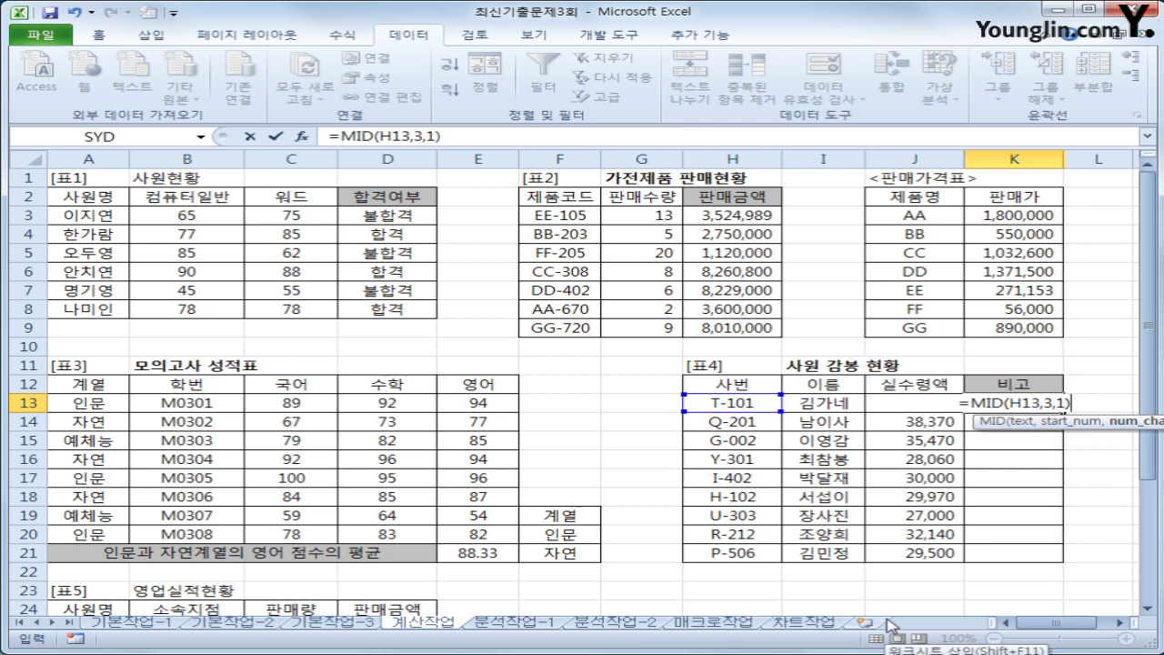
{"action": "key", "text": "Return"}
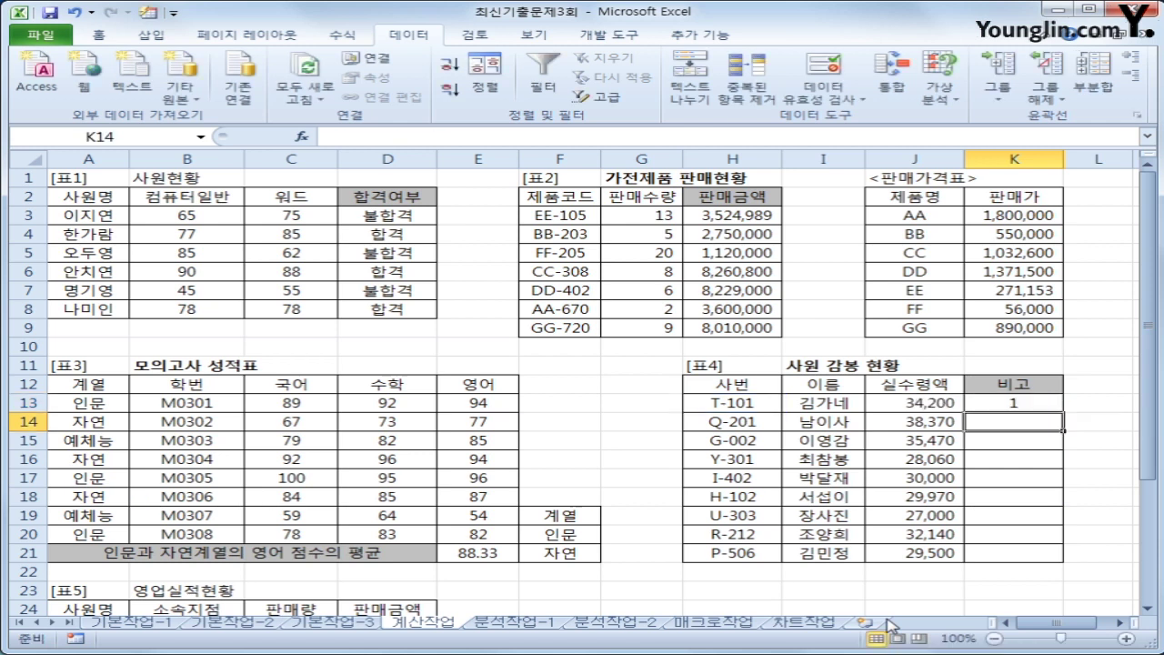
{"action": "left_click", "coordinate": [1048, 405]}
{"action": "left_click_drag", "start_coordinate": [1063, 412], "coordinate": [1053, 551]}
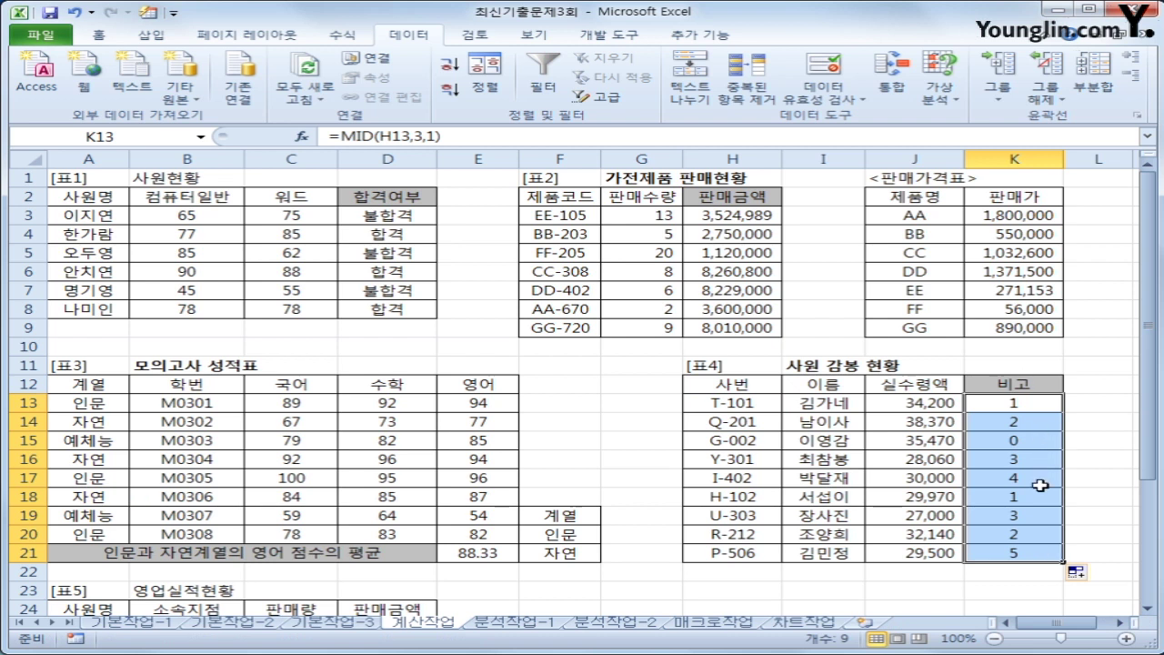
Step: Wrap the MID formula in K13 in a CHOOSE function, using the extracted character as its index
{"action": "left_click", "coordinate": [1044, 401]}
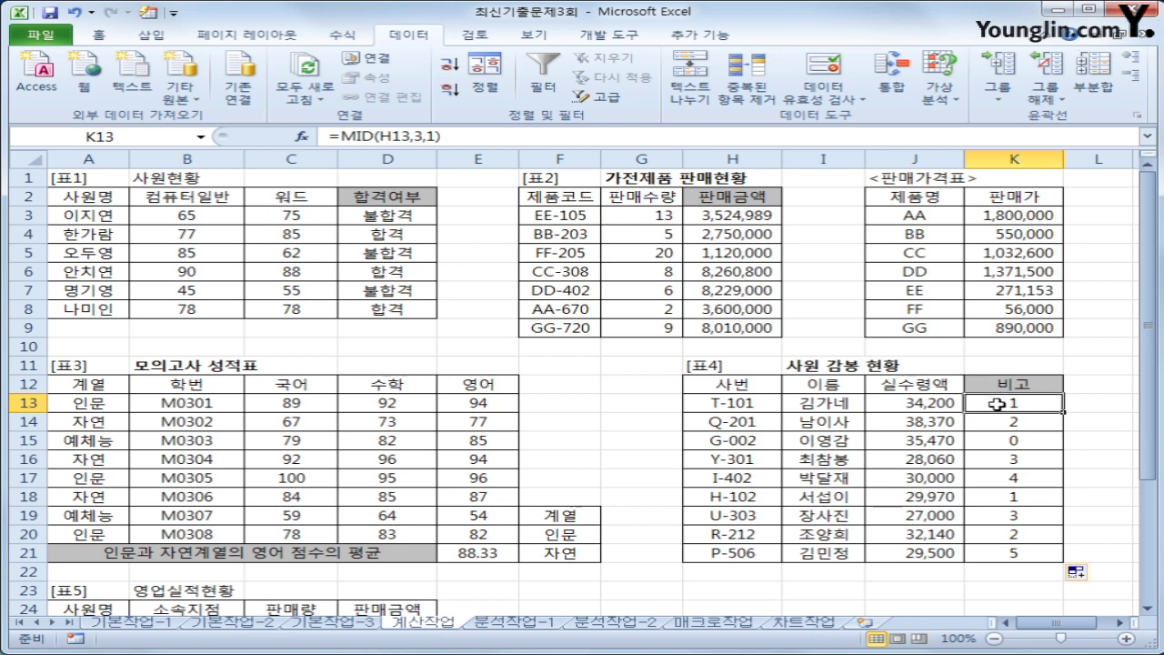
{"action": "left_click", "coordinate": [337, 137]}
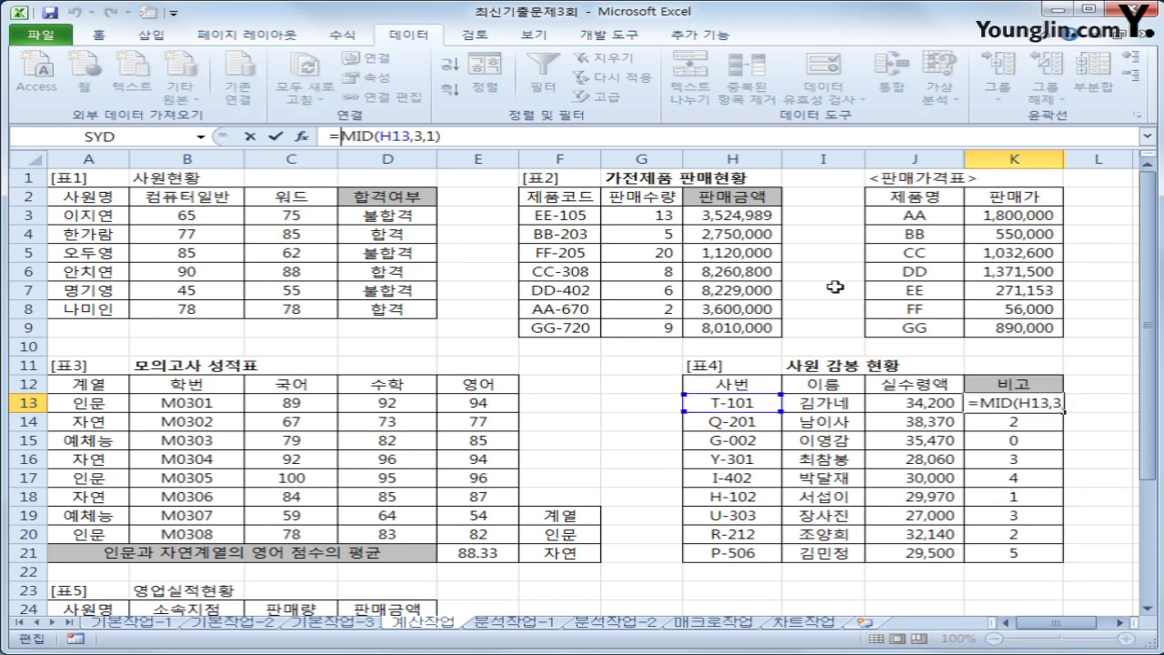
{"action": "type", "text": "CH"}
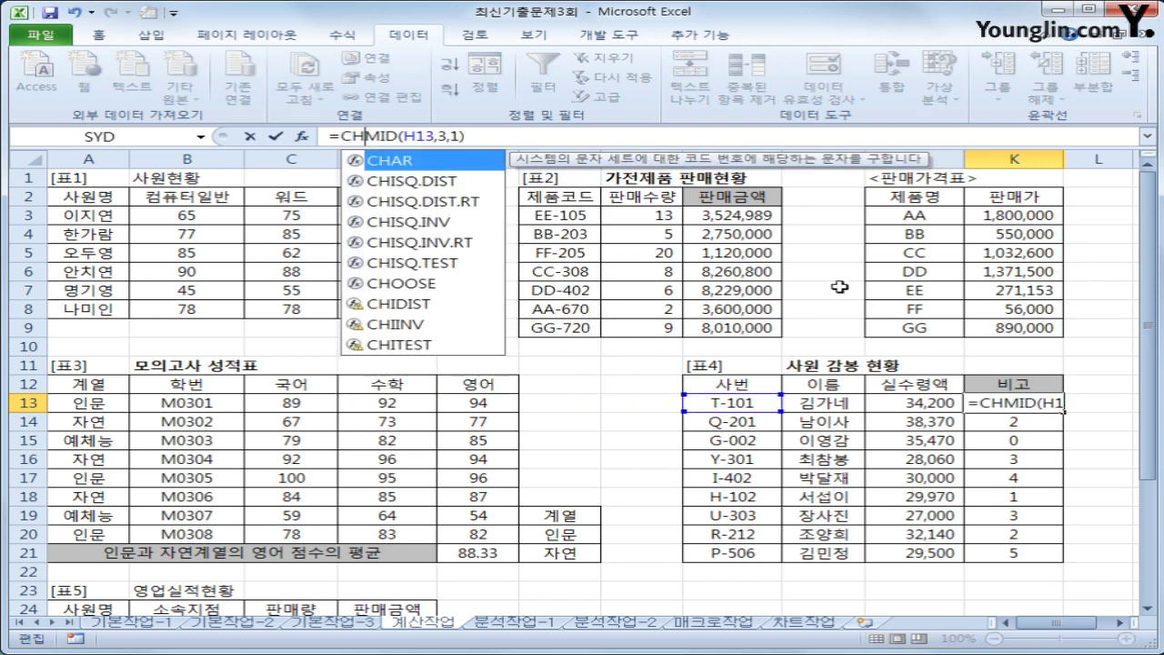
{"action": "type", "text": "OOSE("}
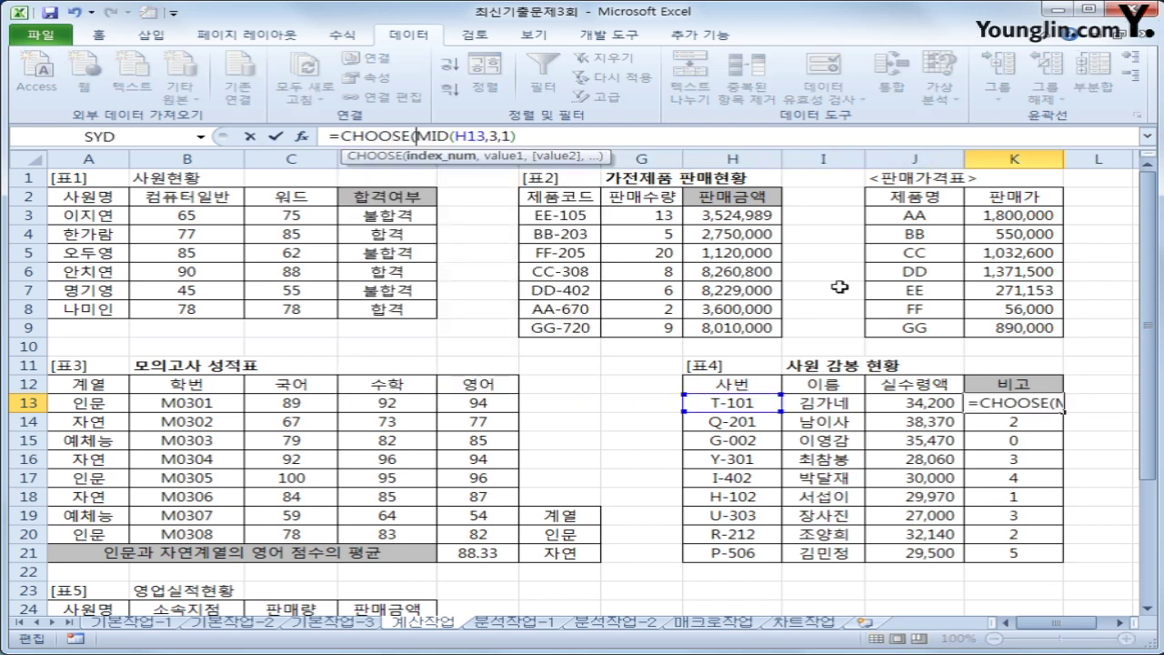
{"action": "left_click", "coordinate": [546, 135]}
{"action": "type", "text": ","}
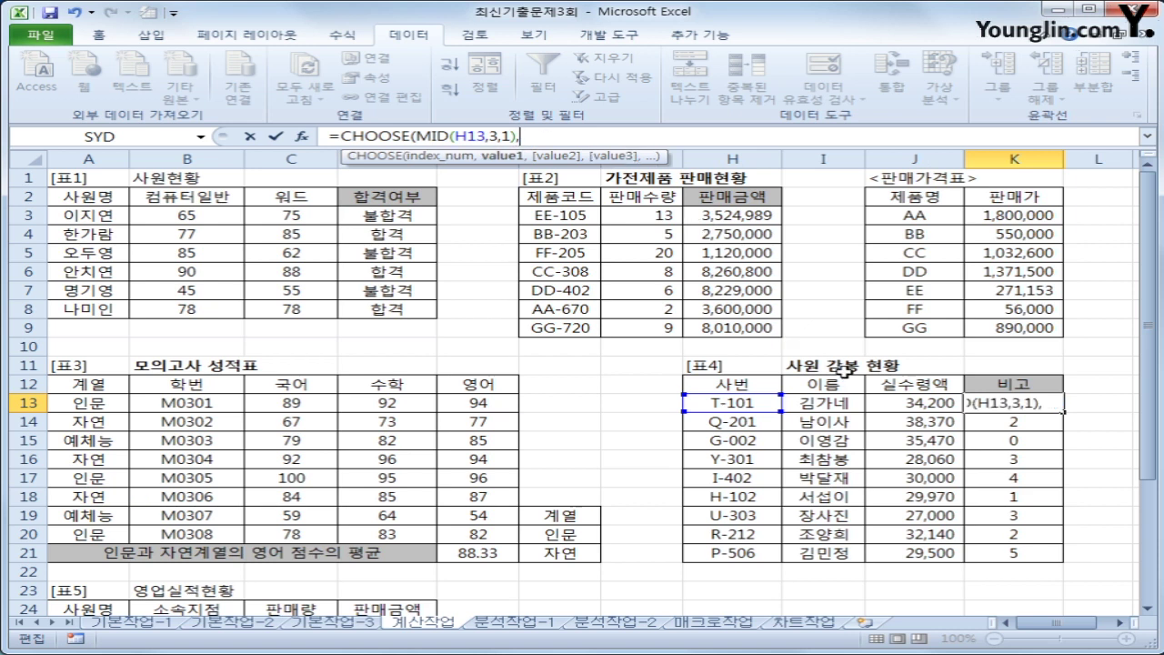
Step: Complete the CHOOSE formula in K13 with the values "경리과", "인사과" and "총무부"
{"action": "type", "text": "\"RUD"}
{"action": "key", "text": "BackSpace"}
{"action": "key", "text": "BackSpace"}
{"action": "key", "text": "BackSpace"}
{"action": "key", "text": "Hangul"}
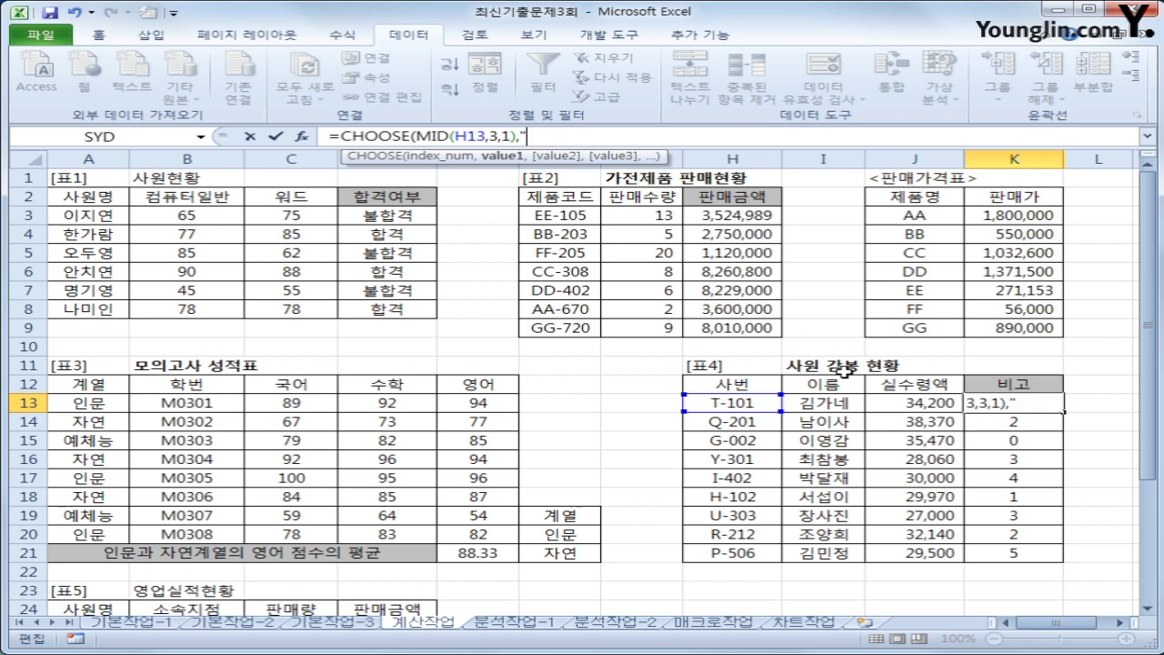
{"action": "type", "text": "겨경리과\","}
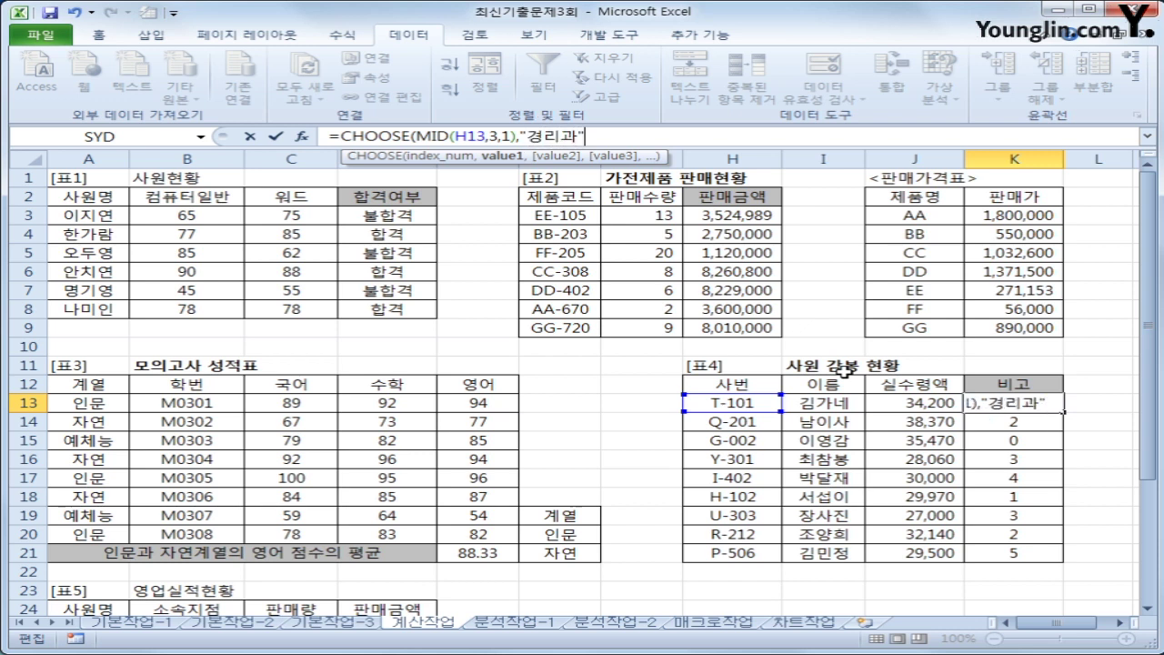
{"action": "type", "text": "\"인사"}
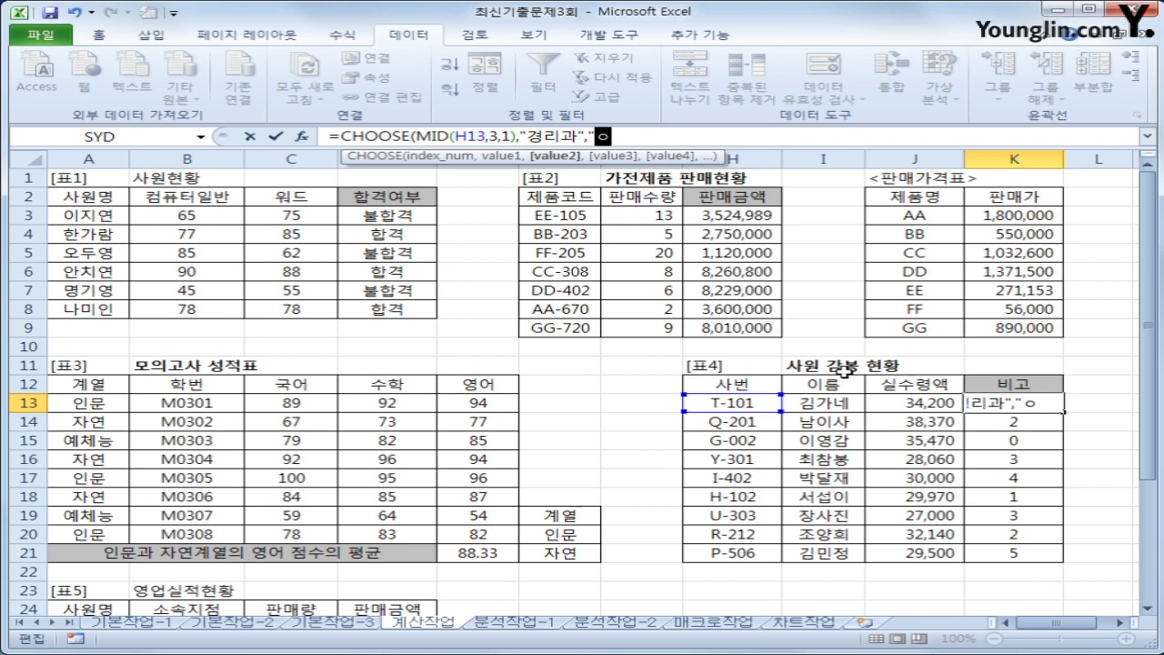
{"action": "type", "text": "과\",\""}
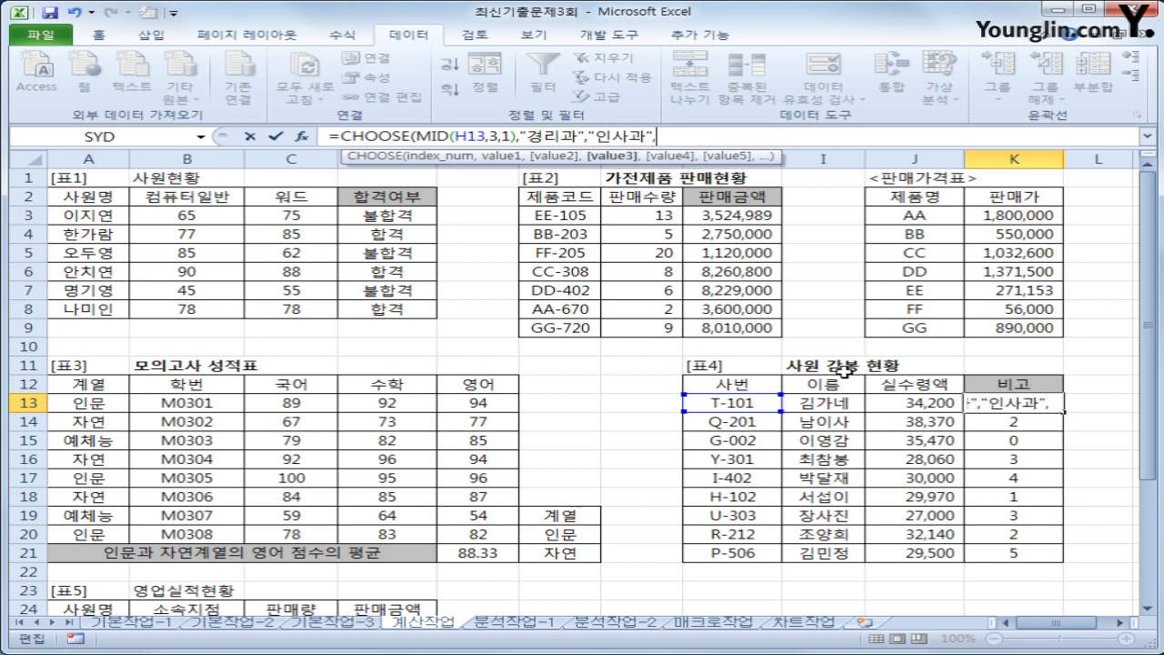
{"action": "type", "text": "ㅎ"}
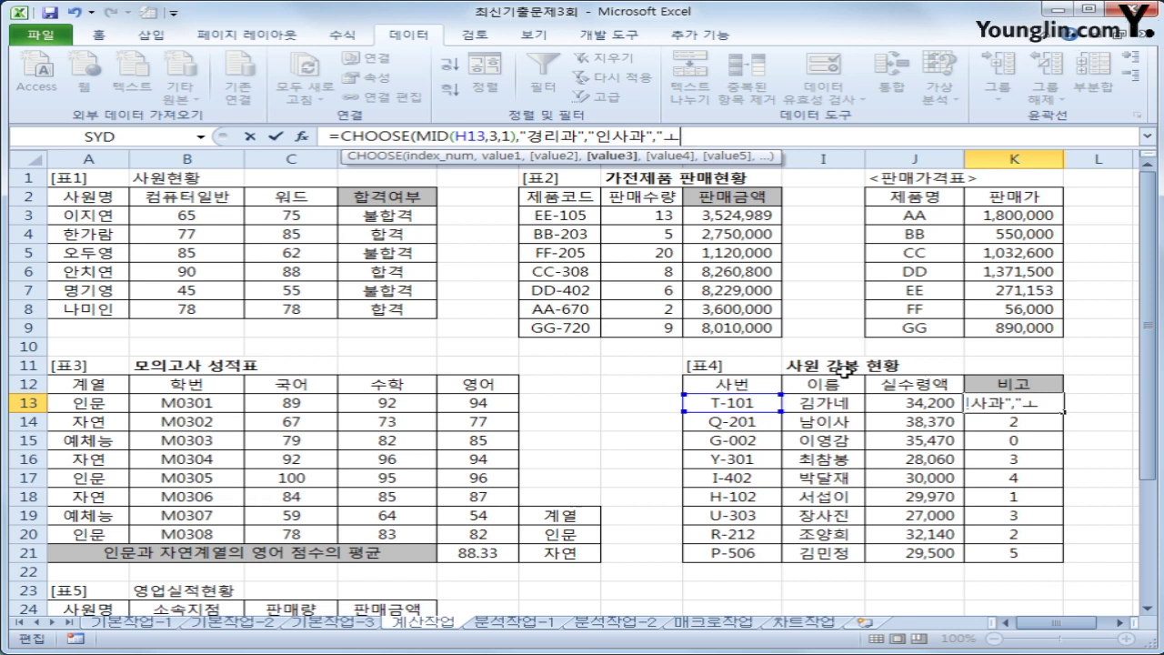
{"action": "key", "text": "BackSpace"}
{"action": "type", "text": "총무부"}
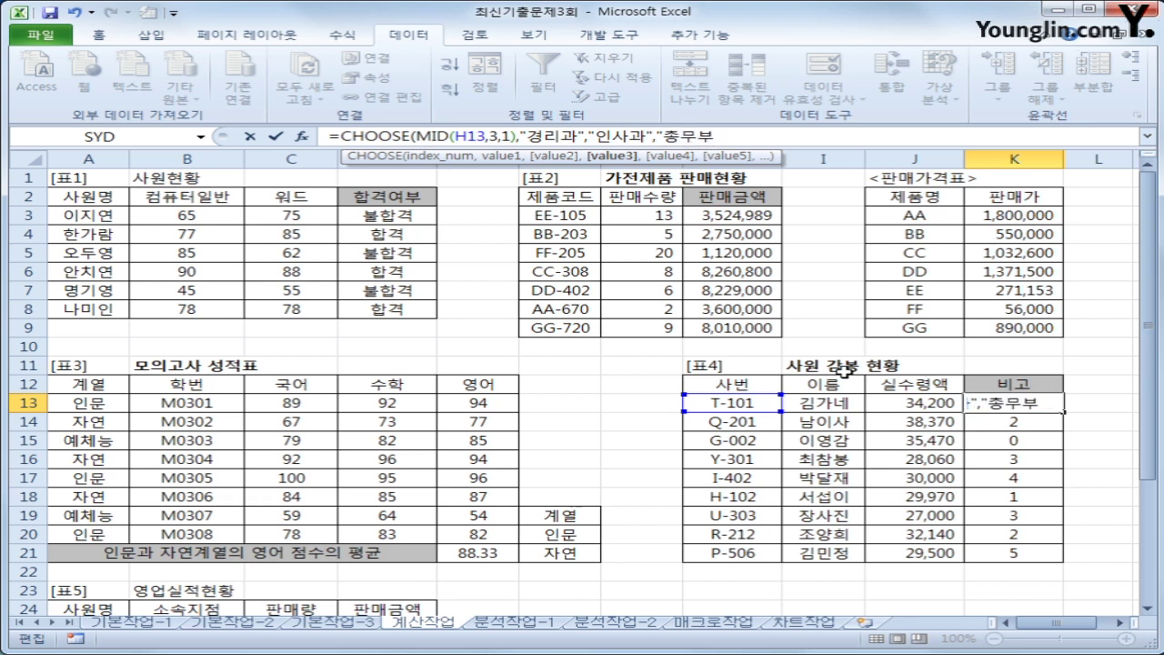
{"action": "type", "text": "\")"}
{"action": "key", "text": "Return"}
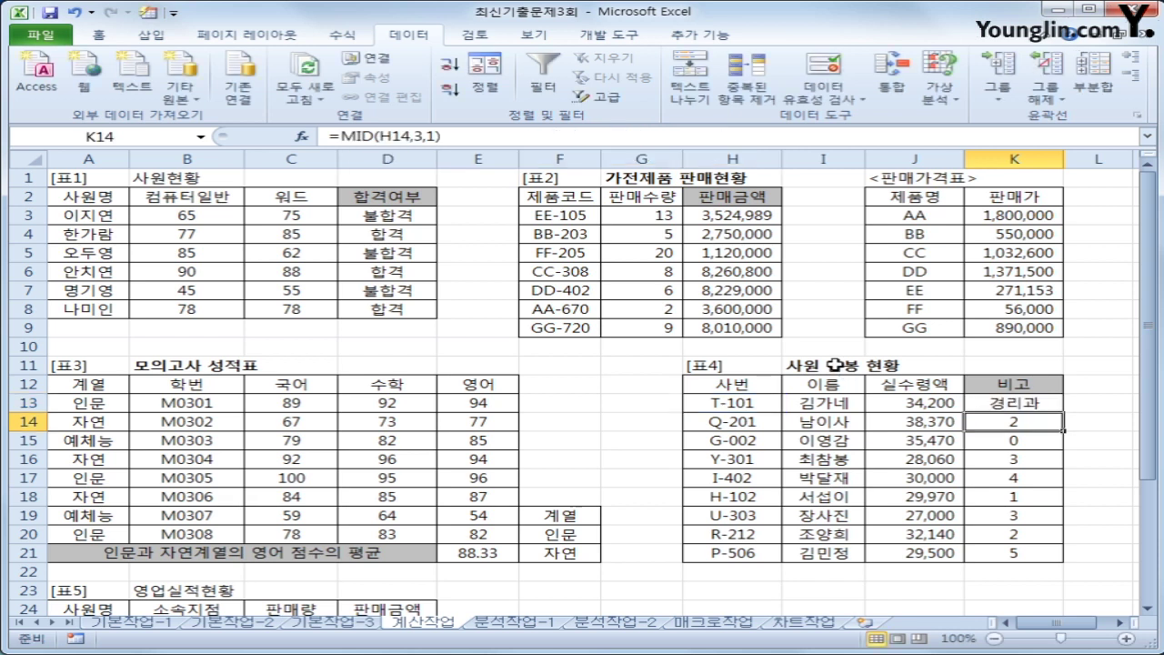
Step: Copy the CHOOSE formula in K13 down the 비고 column through K21
{"action": "left_click", "coordinate": [1025, 396]}
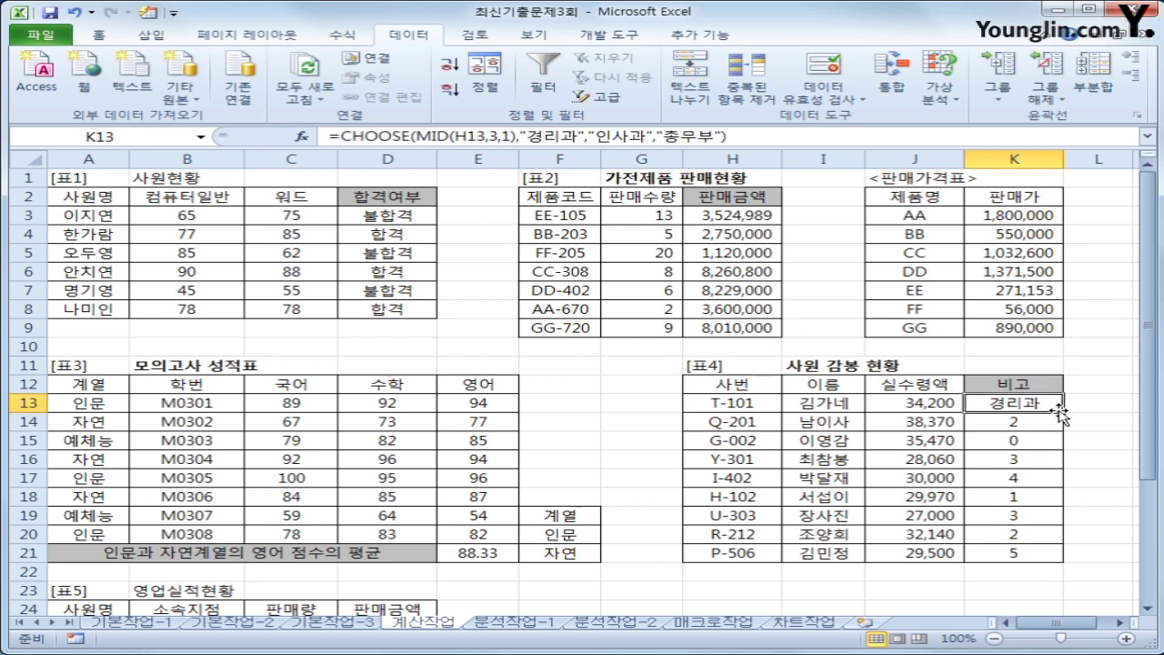
{"action": "left_click_drag", "start_coordinate": [1062, 411], "coordinate": [1030, 554]}
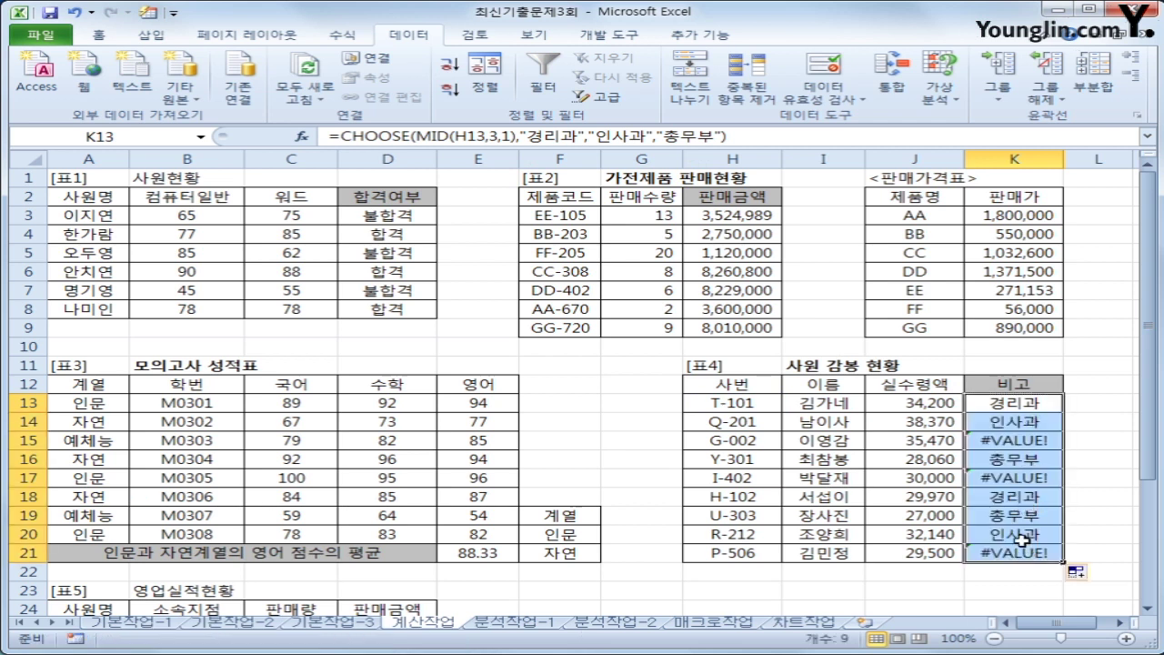
Step: Wrap the CHOOSE formula in K13 in an IFERROR function that returns "영업부" on an error
{"action": "left_click", "coordinate": [1025, 402]}
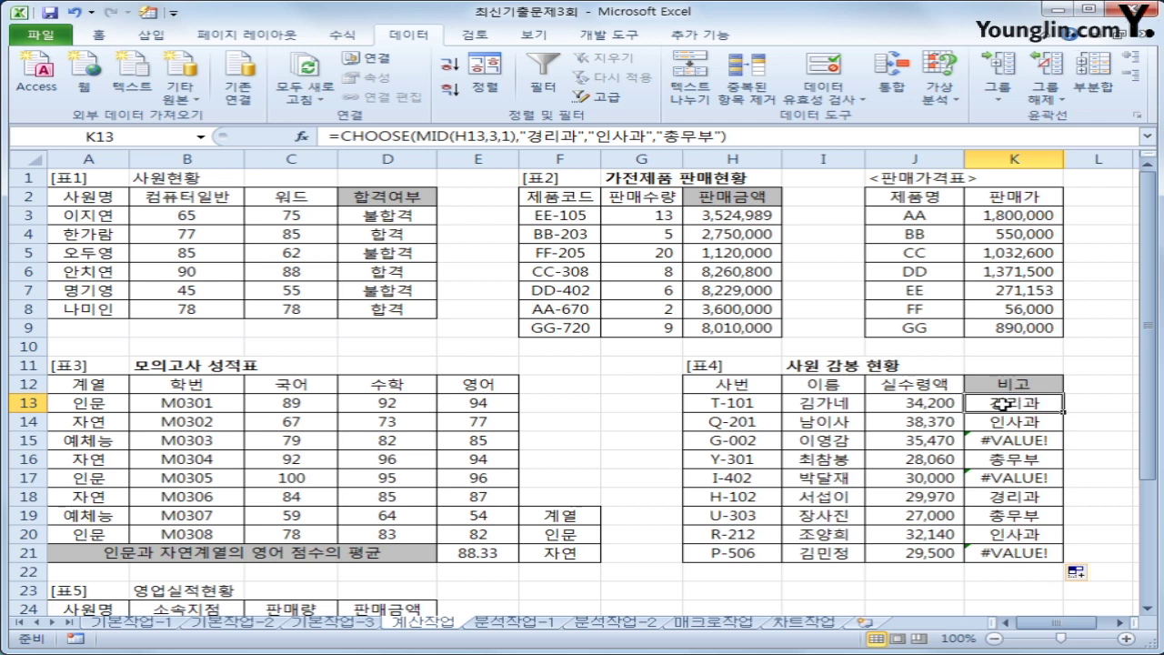
{"action": "left_click", "coordinate": [340, 137]}
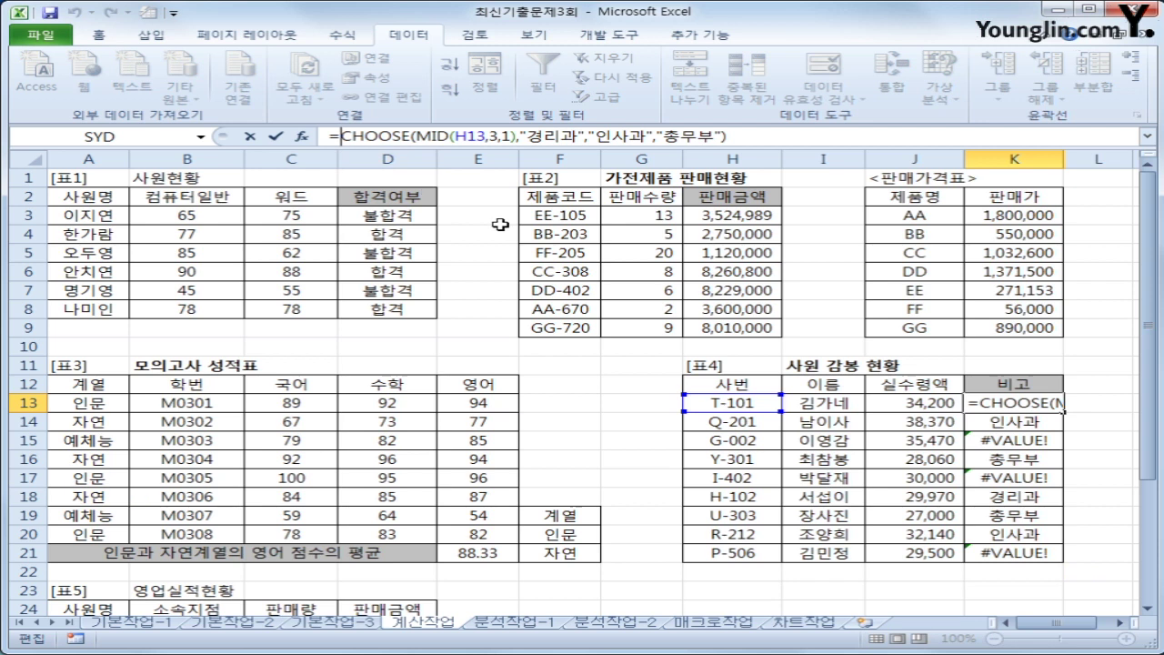
{"action": "type", "text": "IF"}
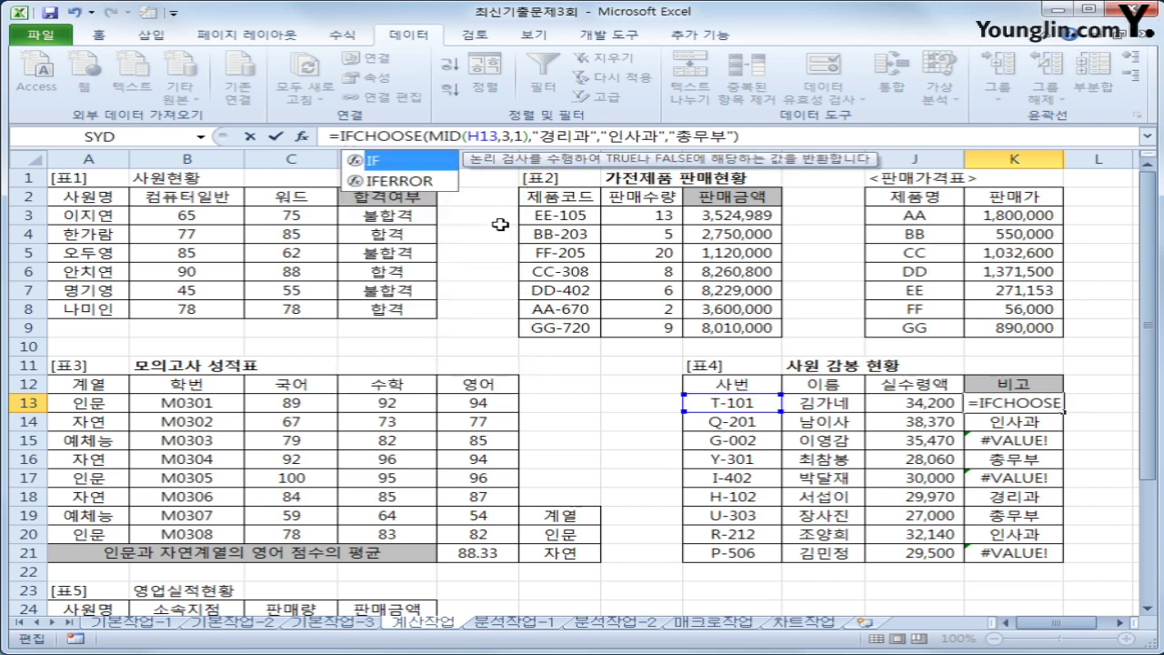
{"action": "type", "text": "ERROR("}
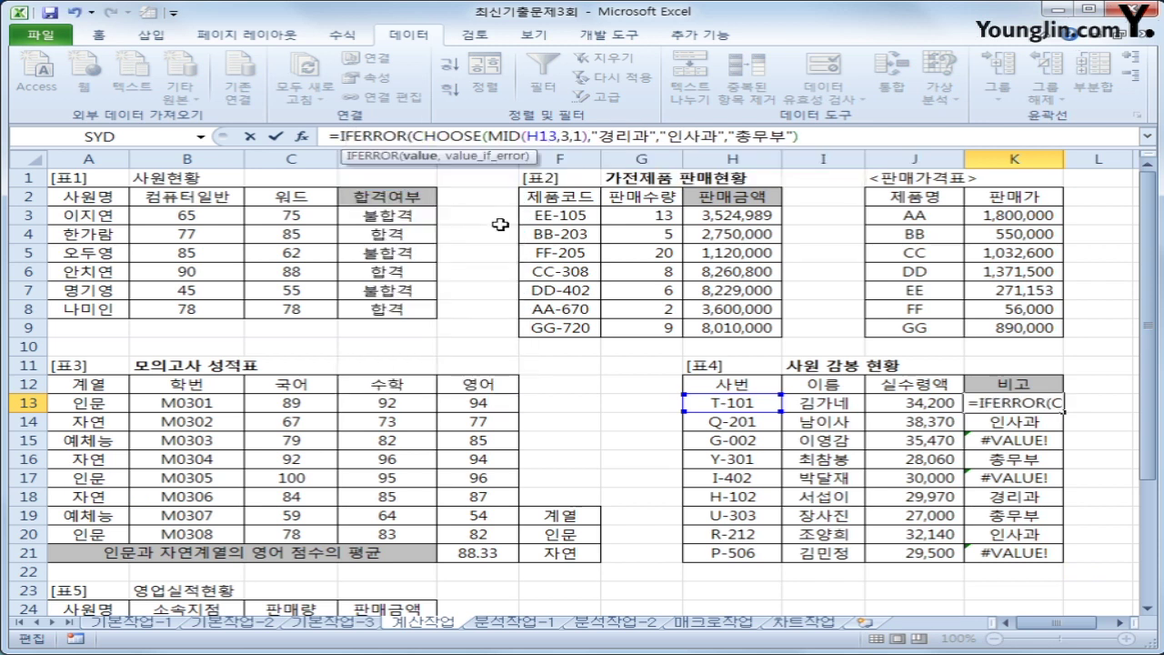
{"action": "left_click", "coordinate": [833, 138]}
{"action": "type", "text": ","}
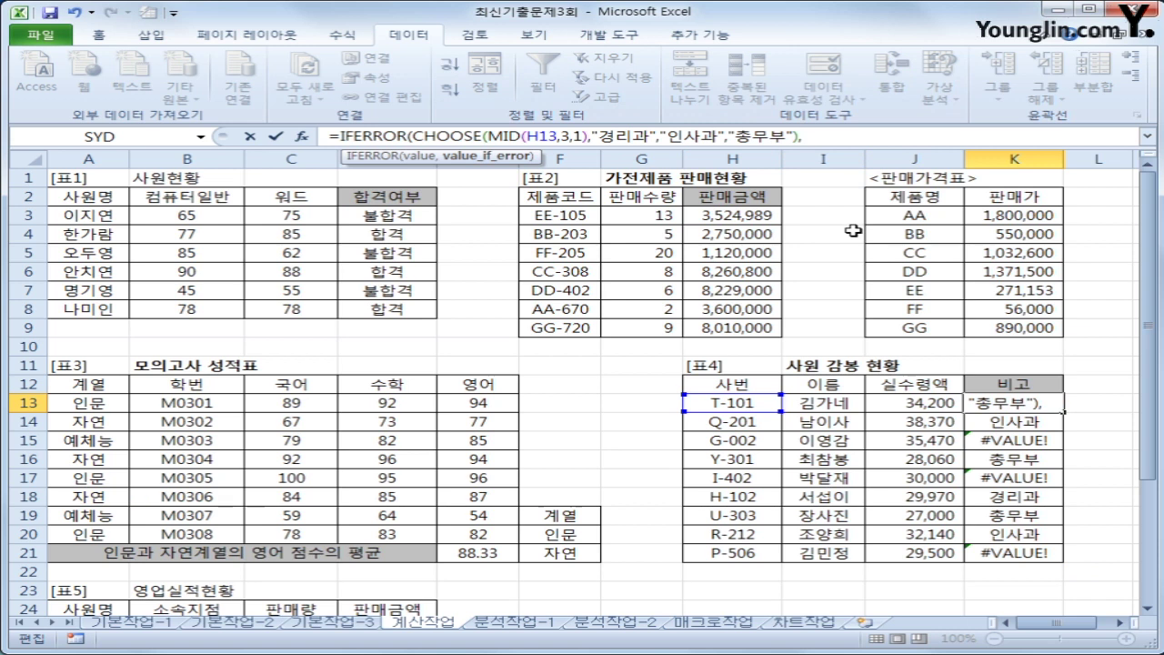
{"action": "type", "text": "\"영어"}
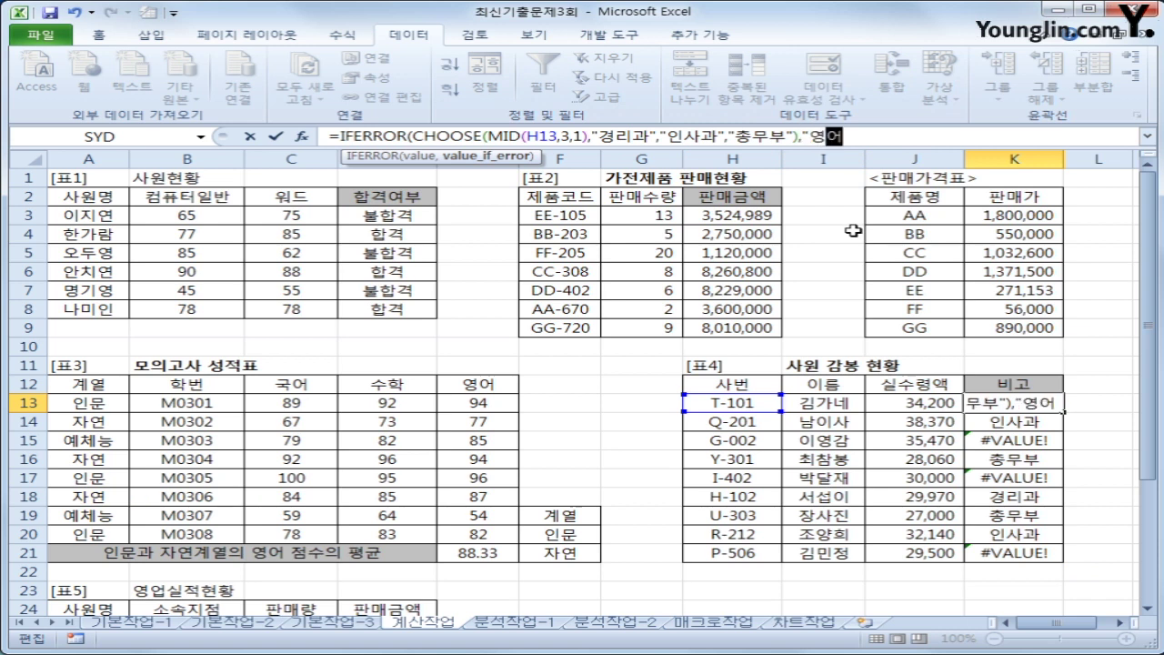
{"action": "type", "text": "업부\")"}
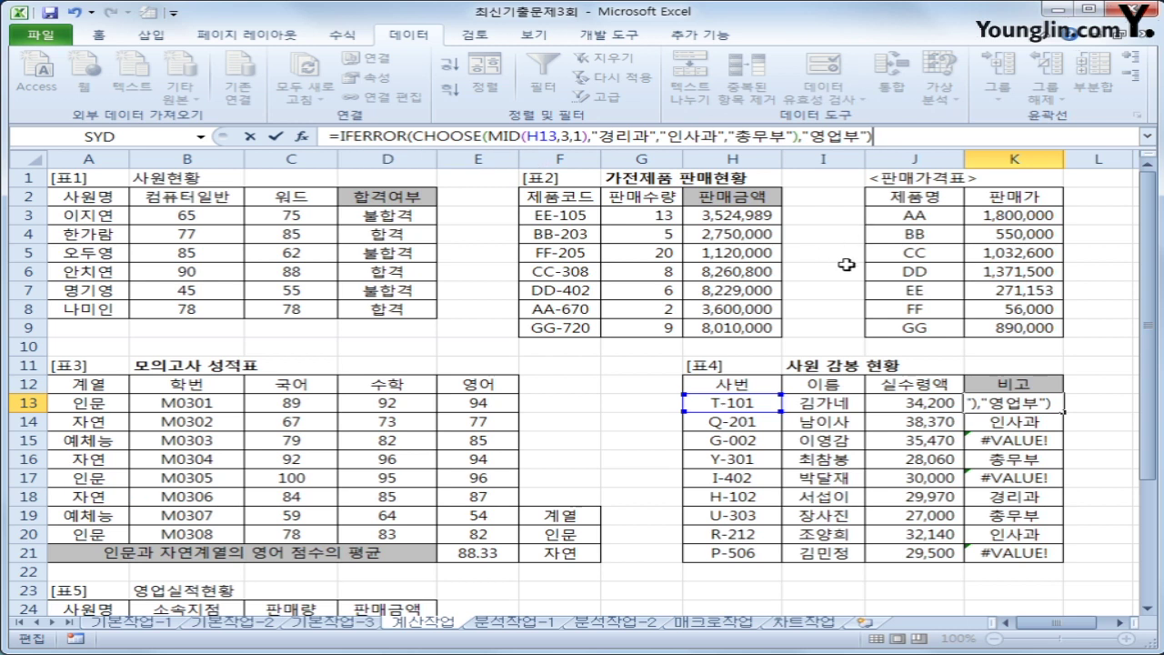
{"action": "key", "text": "Return"}
Step: Copy the IFERROR formula in K13 down through K21 and check the copied 비고 cells
{"action": "left_click", "coordinate": [1034, 405]}
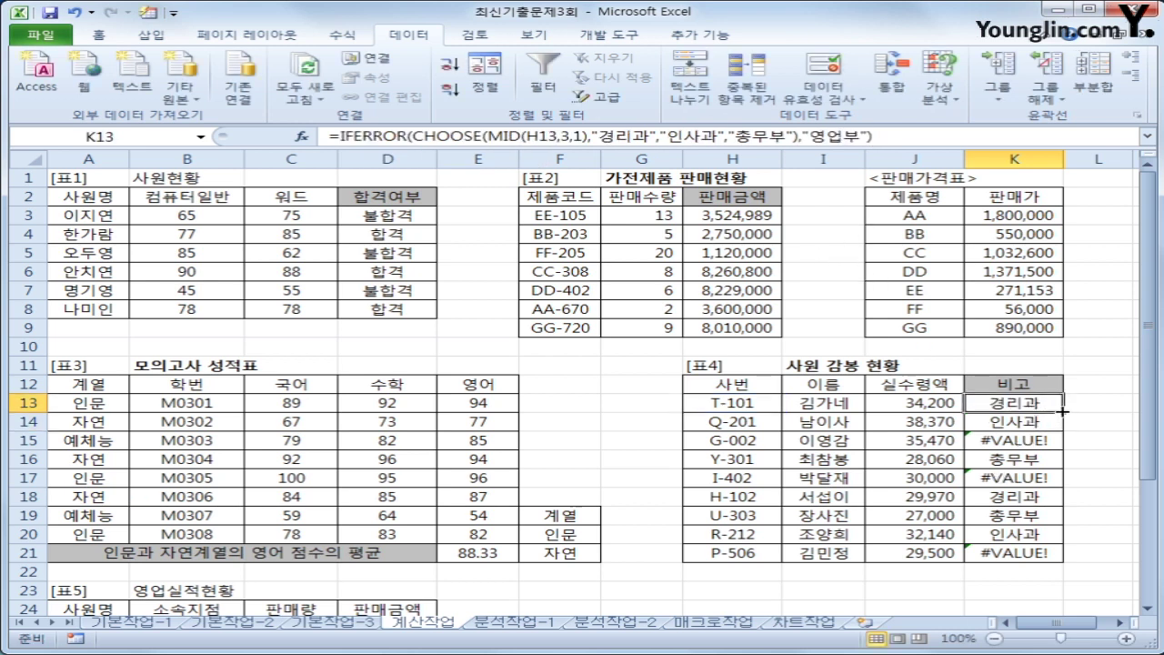
{"action": "left_click_drag", "start_coordinate": [1063, 412], "coordinate": [1040, 564]}
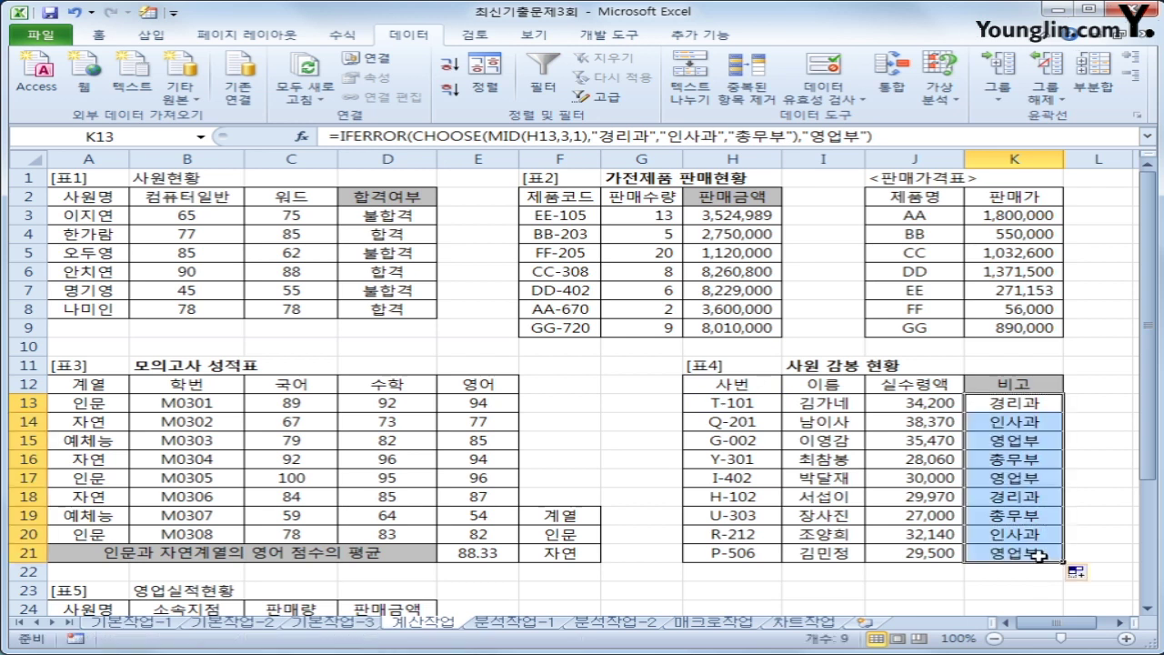
{"action": "left_click", "coordinate": [1037, 555]}
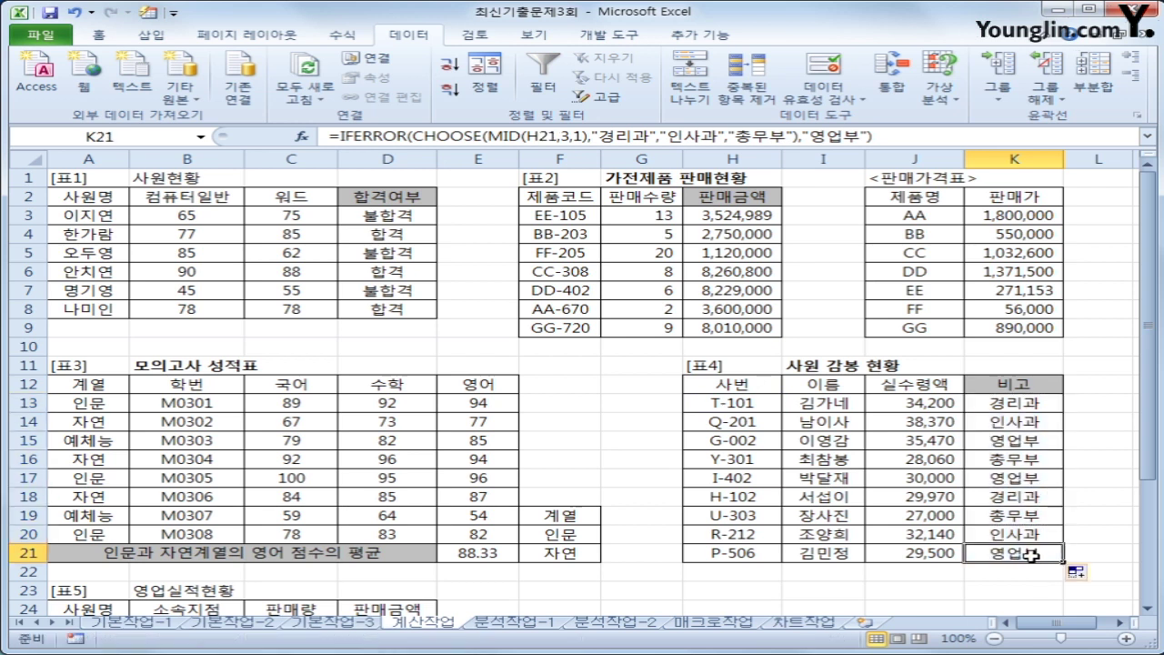
{"action": "left_click", "coordinate": [1019, 444]}
{"action": "left_click", "coordinate": [1017, 491]}
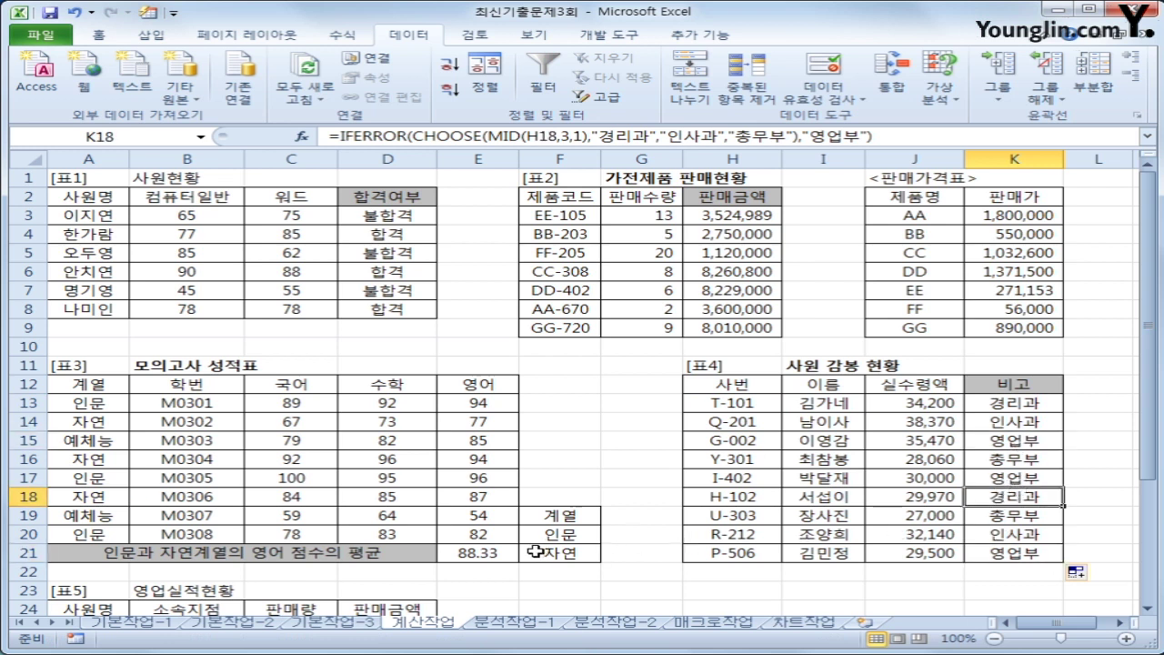
Step: Examine the 소속지점, 판매량 and 판매금액 columns of 표5 as the ranges for the conditional total in D32
{"action": "scroll", "coordinate": [533, 547], "scroll_direction": "down", "scroll_amount": 3}
{"action": "scroll", "coordinate": [534, 546], "scroll_direction": "down", "scroll_amount": 1}
{"action": "left_click", "coordinate": [409, 533]}
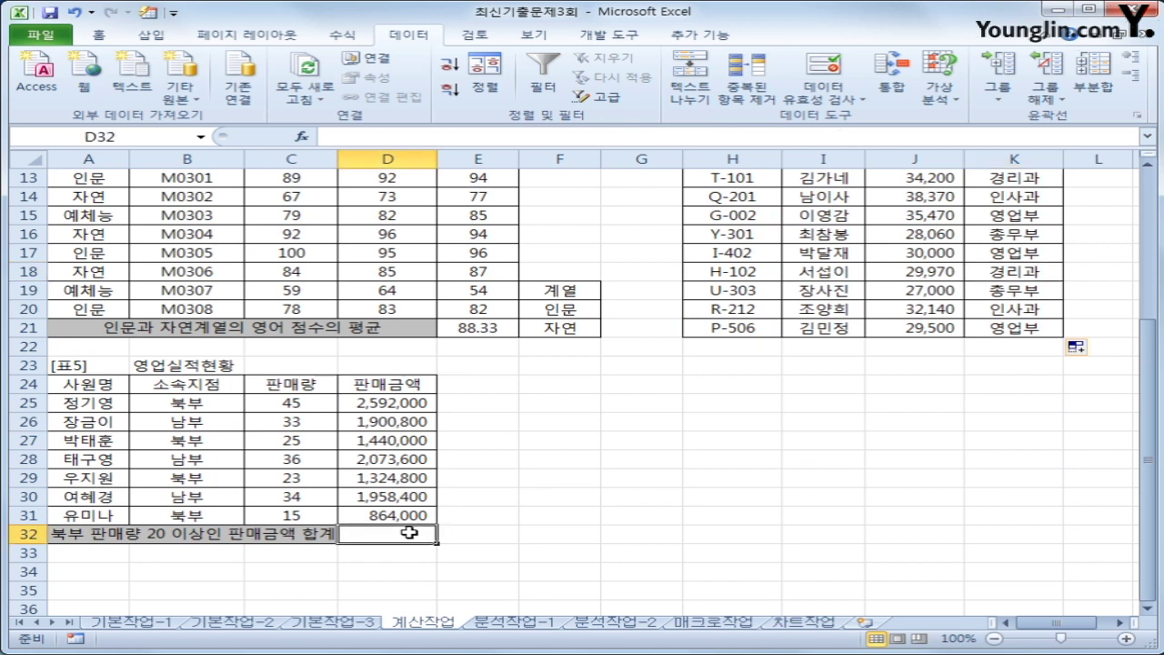
{"action": "left_click_drag", "start_coordinate": [191, 389], "coordinate": [196, 403]}
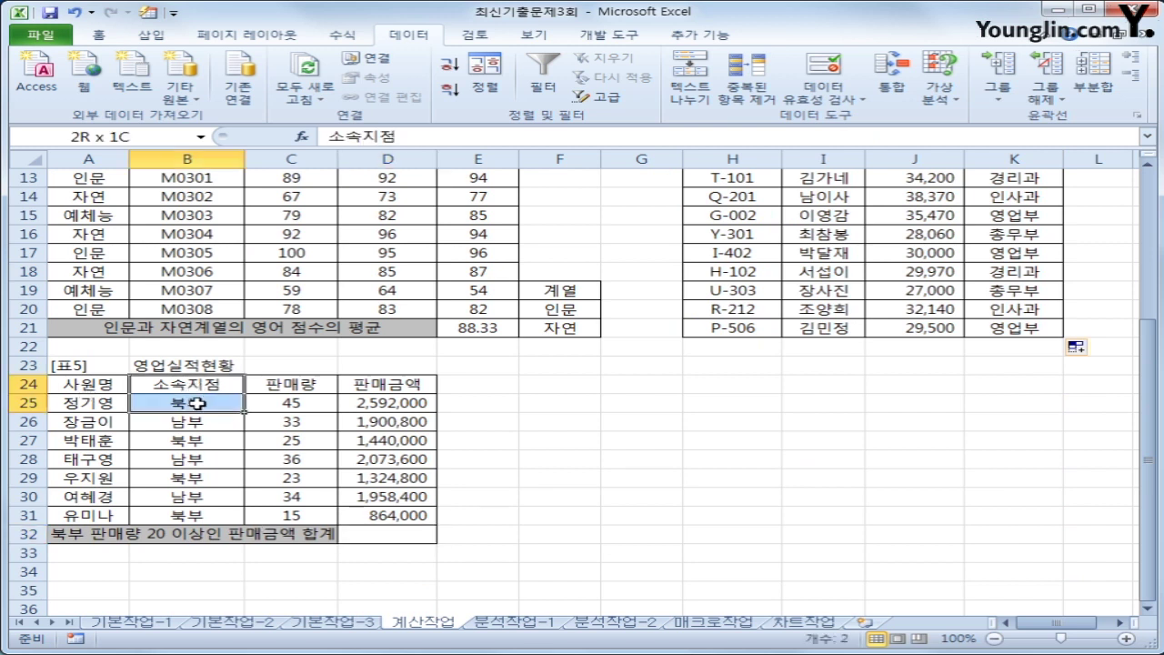
{"action": "left_click", "coordinate": [298, 401]}
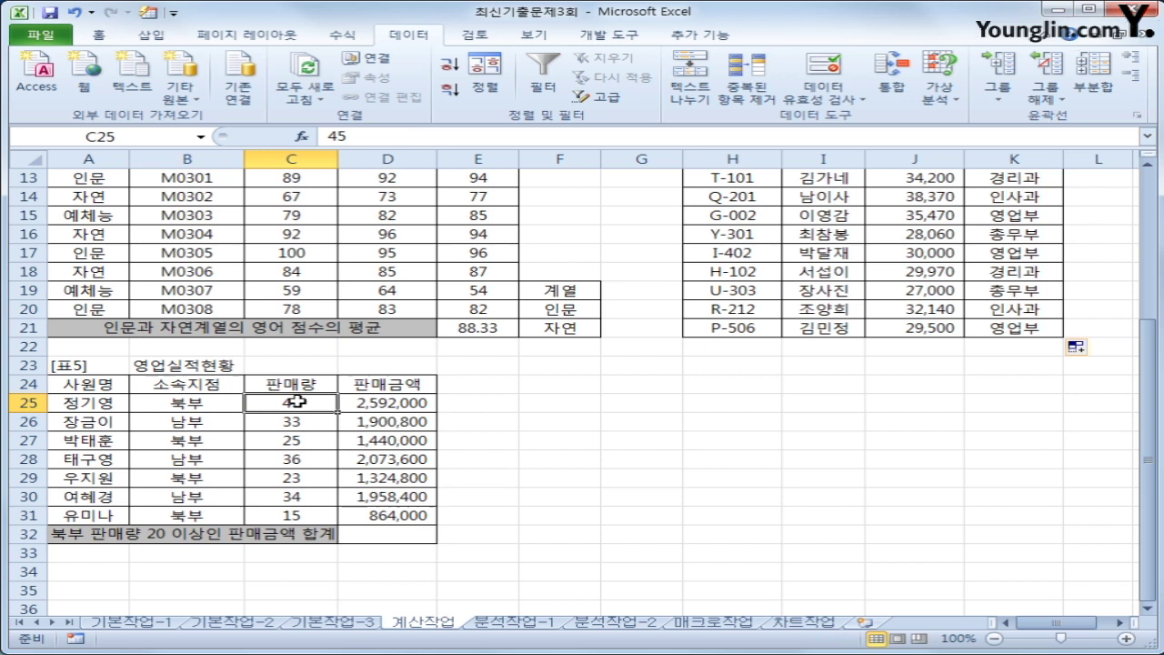
{"action": "left_click", "coordinate": [392, 403]}
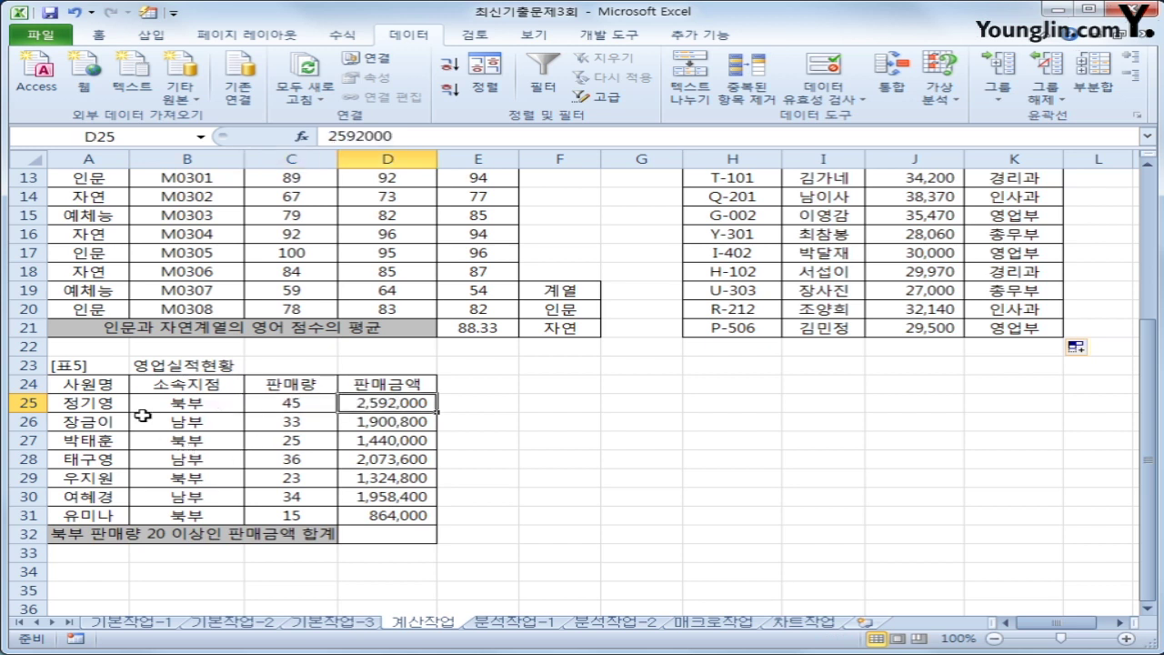
{"action": "left_click_drag", "start_coordinate": [94, 406], "coordinate": [87, 515]}
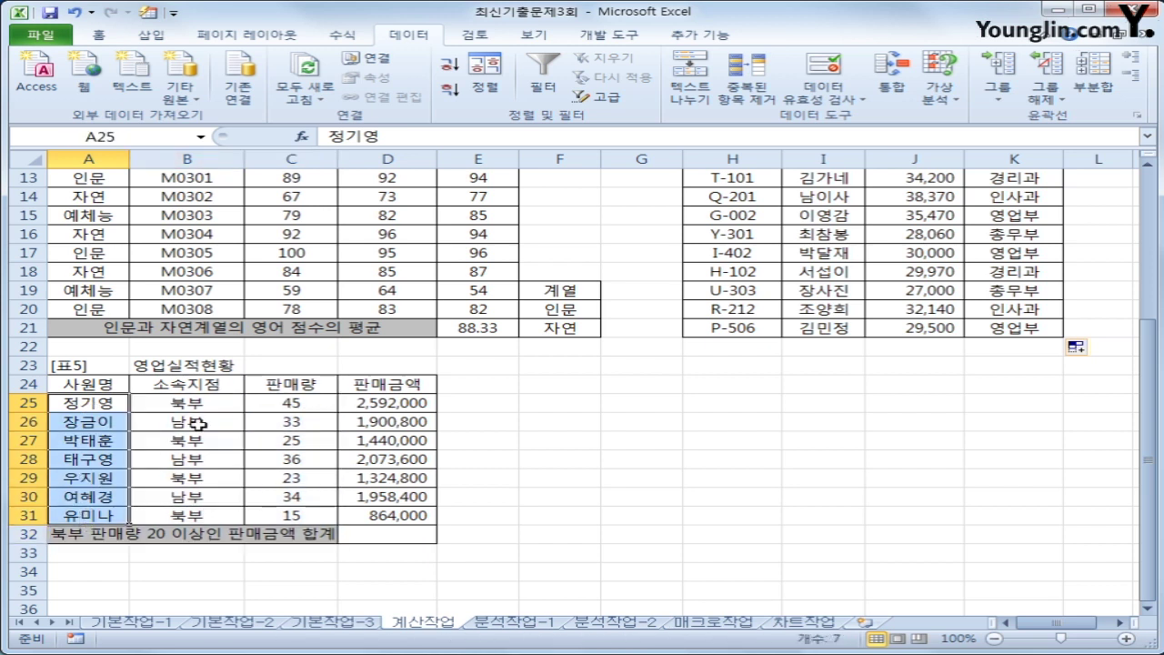
{"action": "left_click_drag", "start_coordinate": [186, 405], "coordinate": [181, 509]}
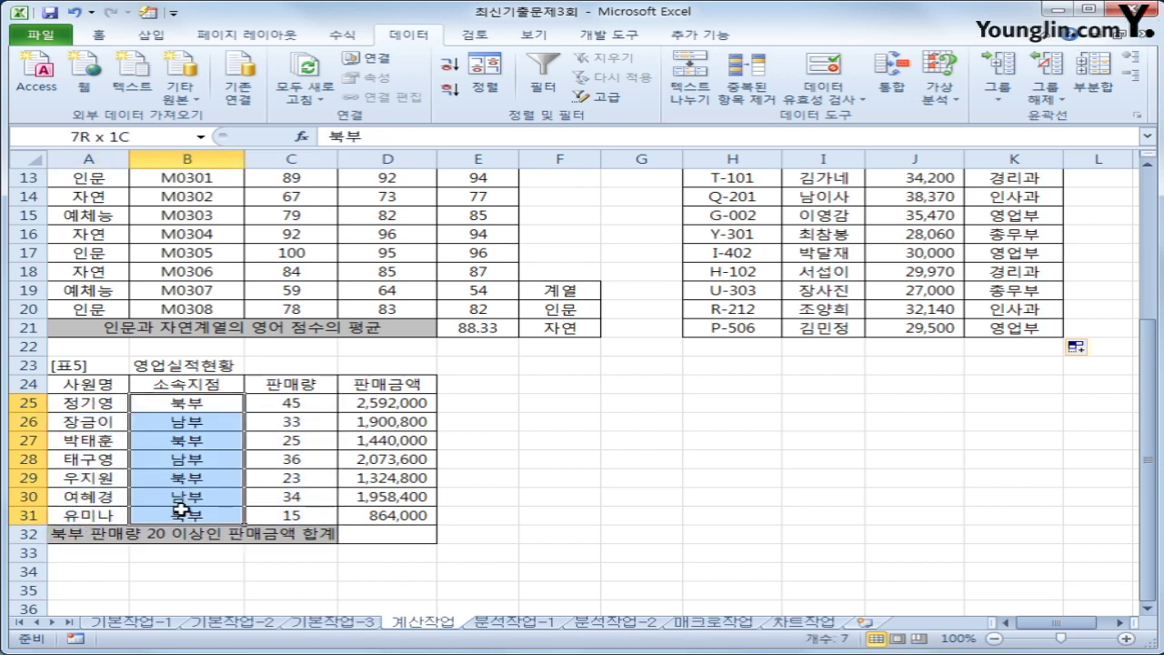
{"action": "left_click_drag", "start_coordinate": [292, 401], "coordinate": [273, 515]}
{"action": "left_click", "coordinate": [412, 403]}
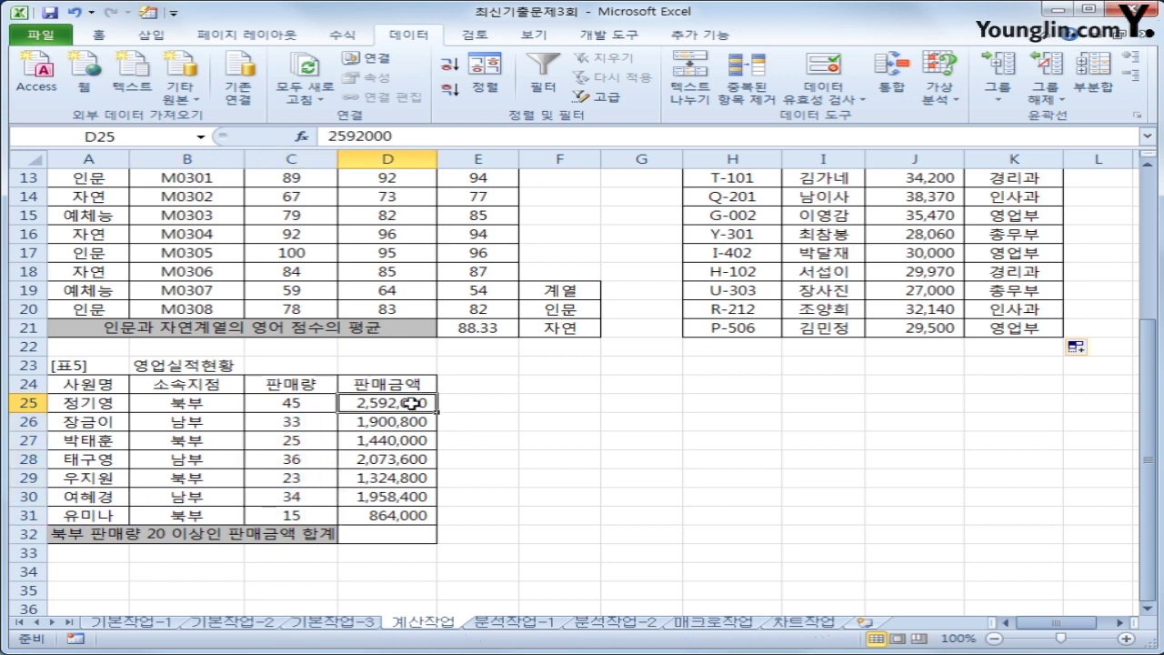
{"action": "left_click_drag", "start_coordinate": [412, 403], "coordinate": [386, 515]}
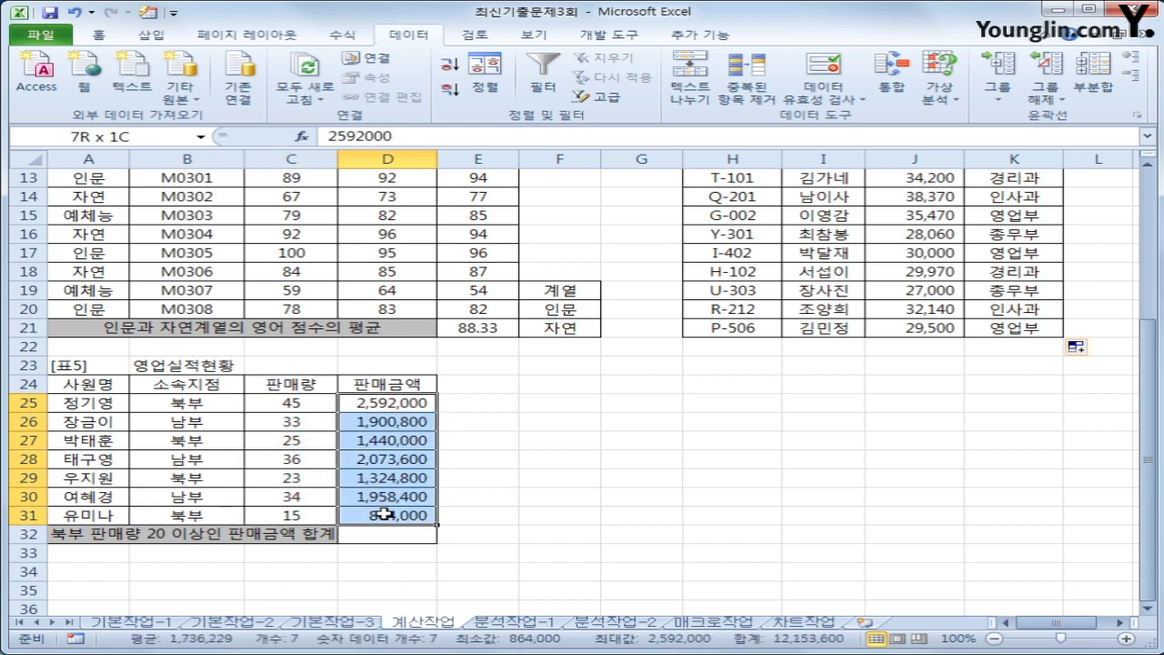
{"action": "left_click_drag", "start_coordinate": [386, 515], "coordinate": [384, 517]}
Step: Start a SUMIFS formula in D32 with the 판매금액 range D25:D31 as the sum range
{"action": "left_click", "coordinate": [373, 535]}
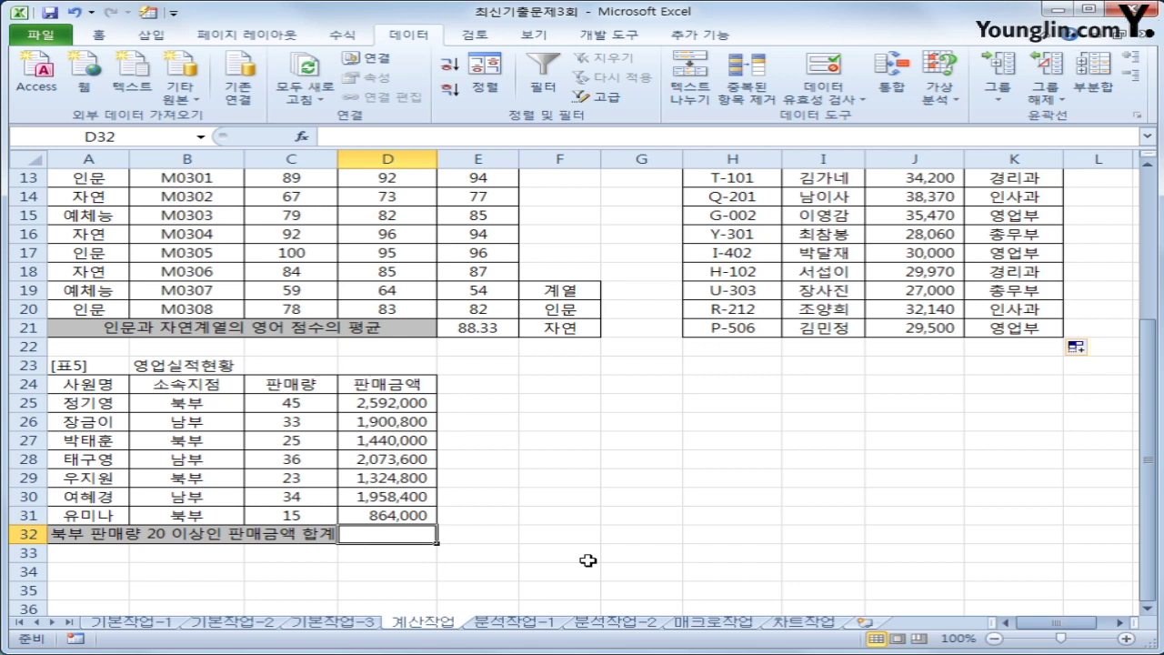
{"action": "type", "text": "="}
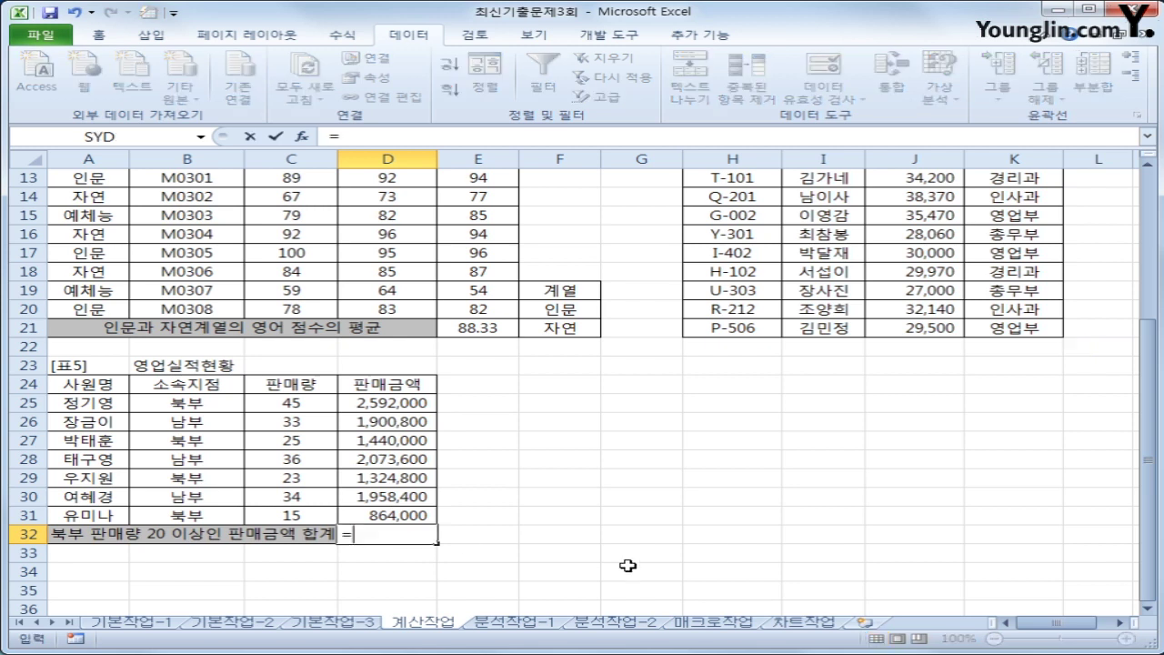
{"action": "type", "text": "S"}
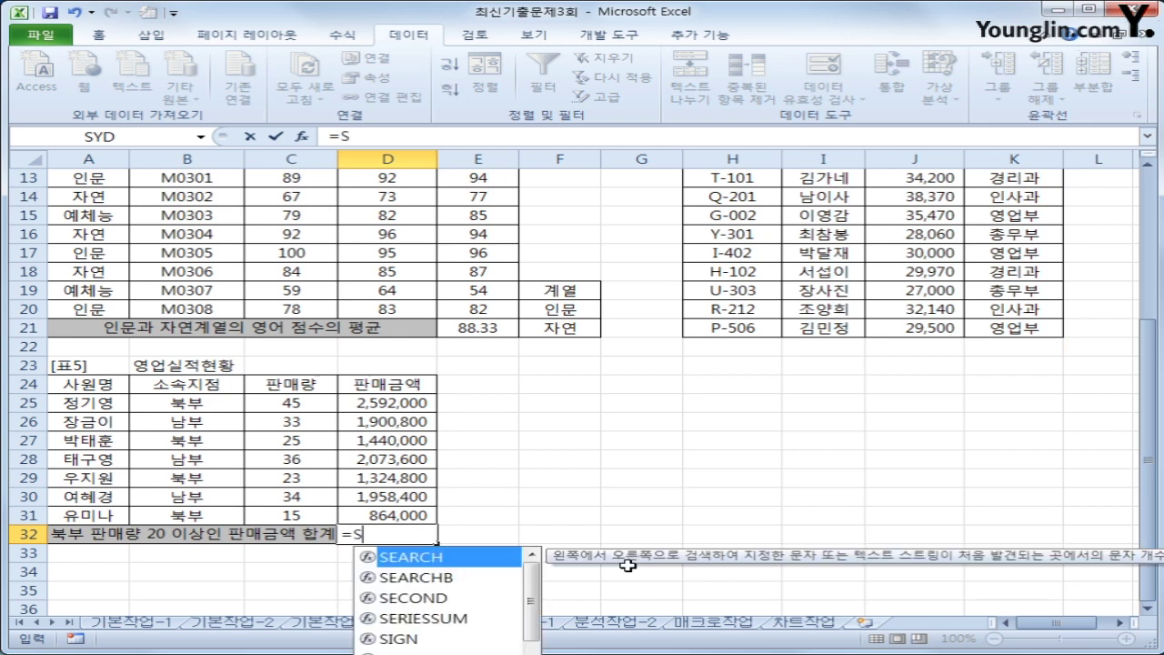
{"action": "type", "text": "UMIFS("}
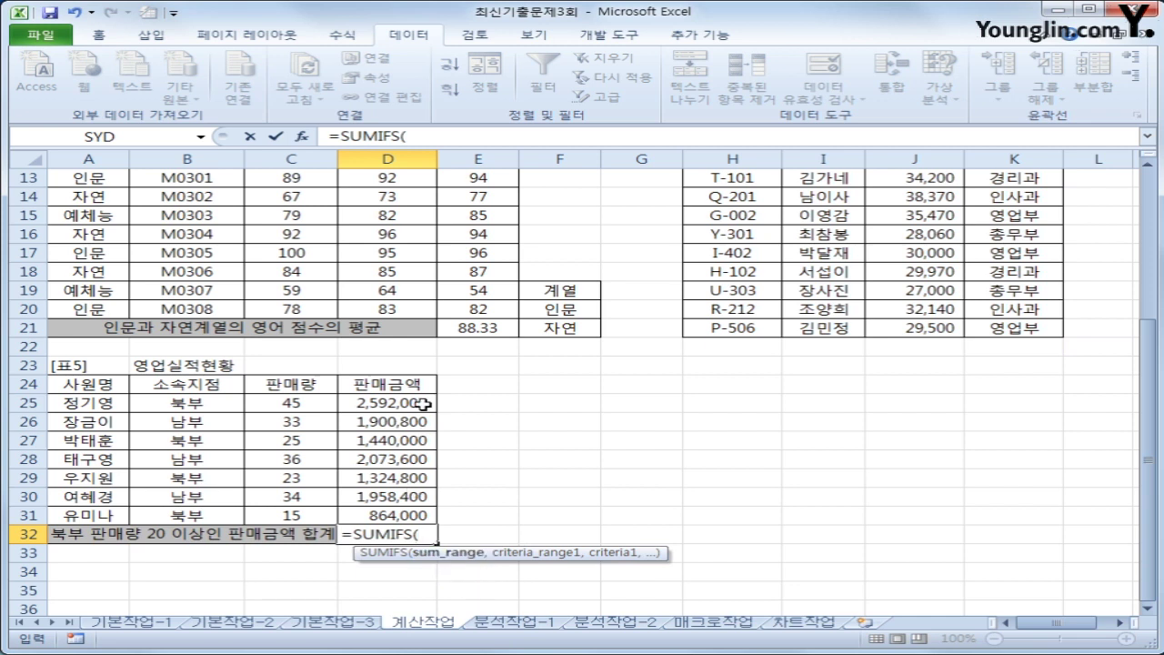
{"action": "left_click_drag", "start_coordinate": [424, 403], "coordinate": [417, 517]}
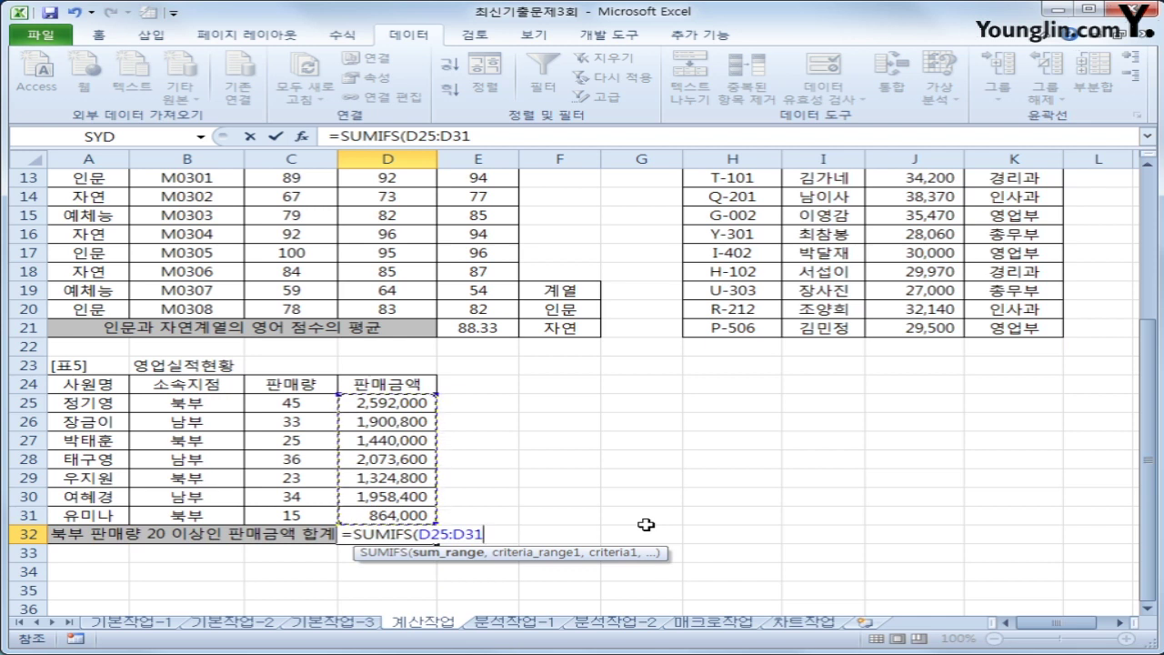
{"action": "type", "text": ","}
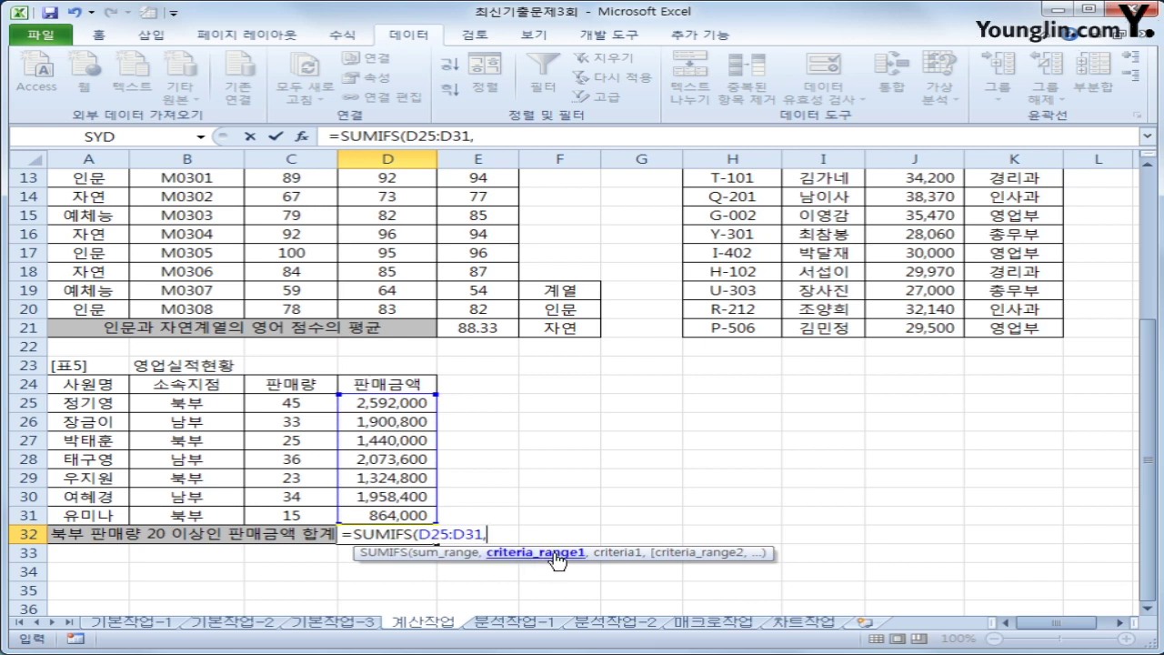
Step: Add the first SUMIFS condition, matching the 소속지점 range B25:B31 to "북부"
{"action": "left_click_drag", "start_coordinate": [216, 412], "coordinate": [212, 515]}
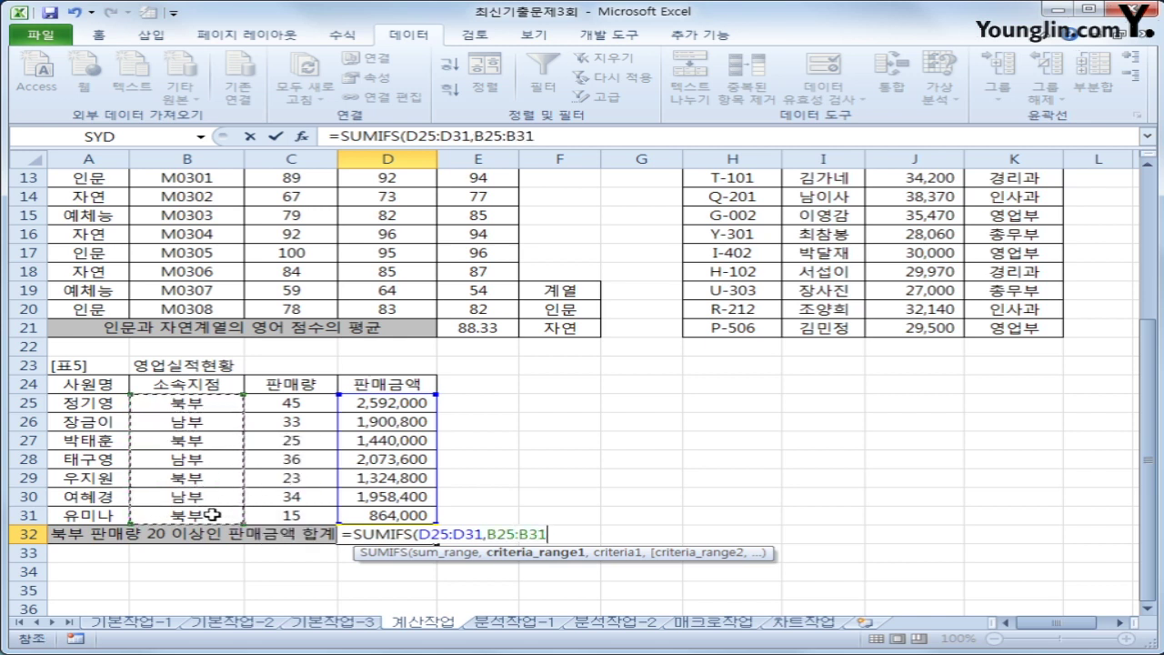
{"action": "type", "text": ","}
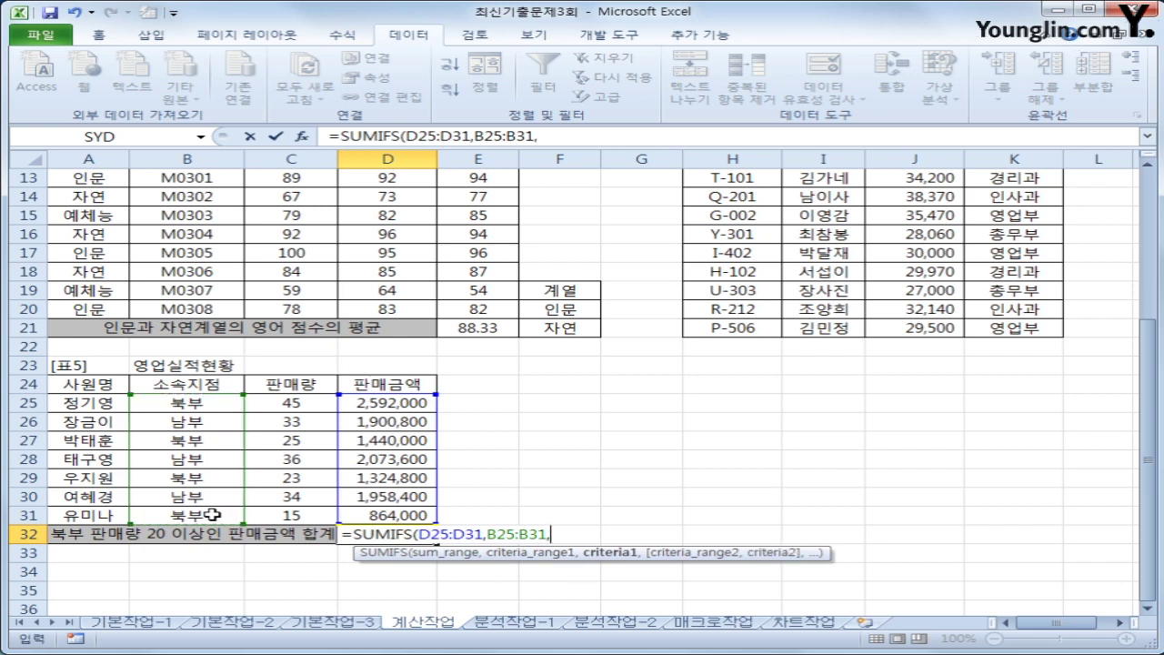
{"action": "type", "text": "\"부"}
{"action": "type", "text": "부\","}
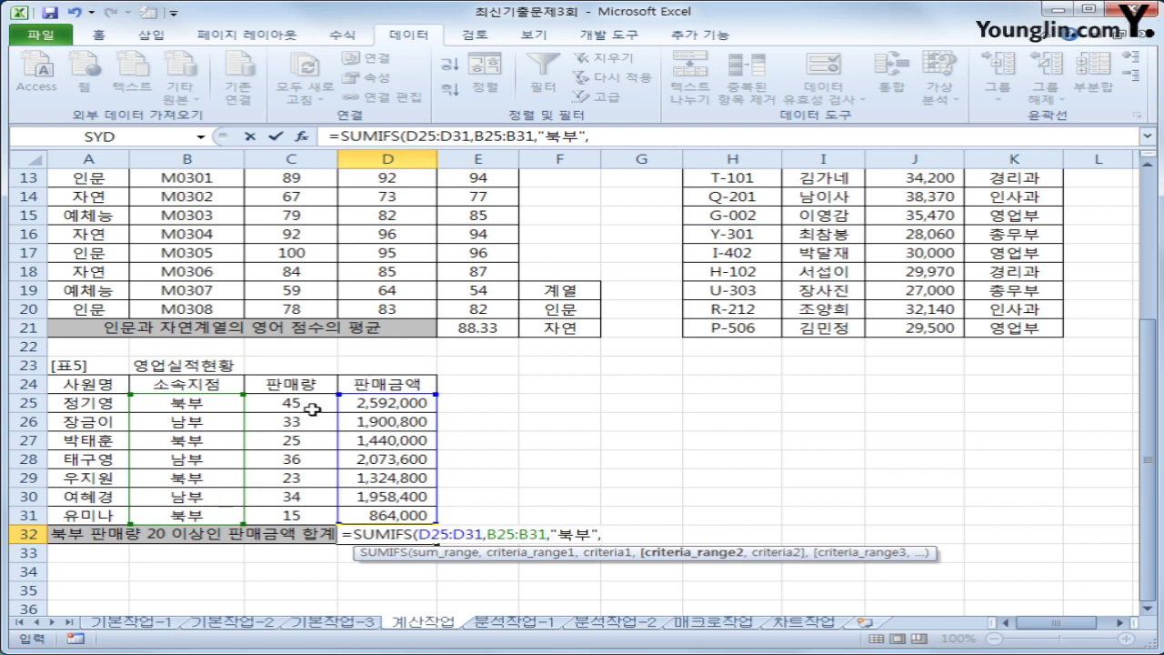
Step: Complete the SUMIFS formula with the 판매량 range C25:C31 and the condition ">=20"
{"action": "left_click_drag", "start_coordinate": [312, 410], "coordinate": [306, 516]}
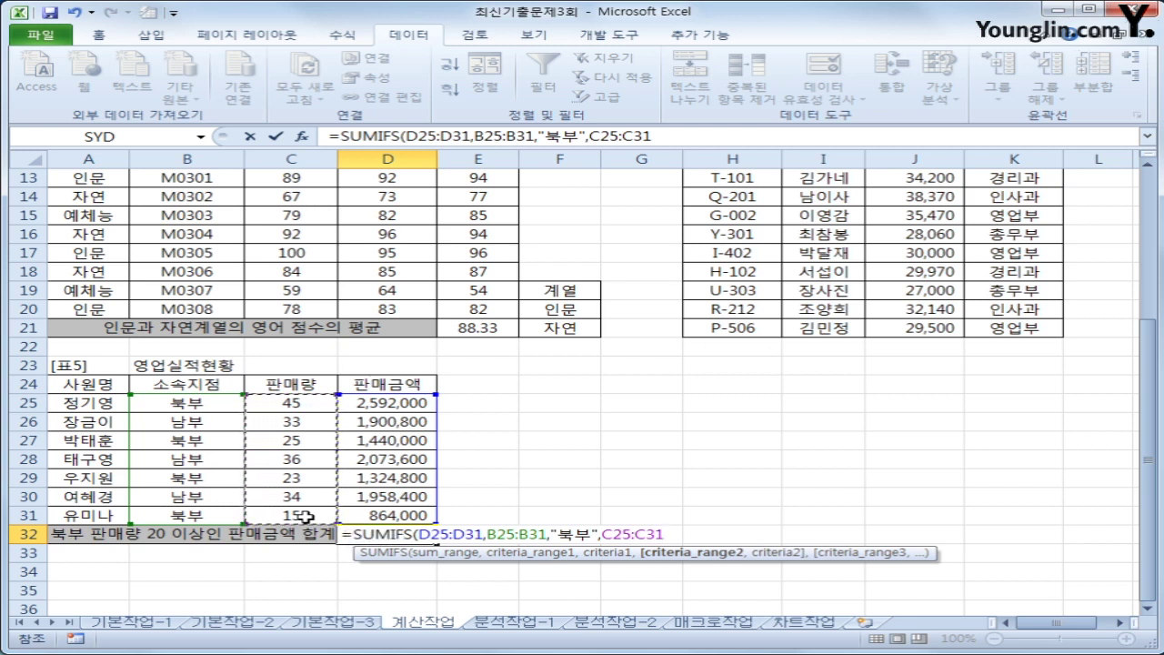
{"action": "type", "text": ","}
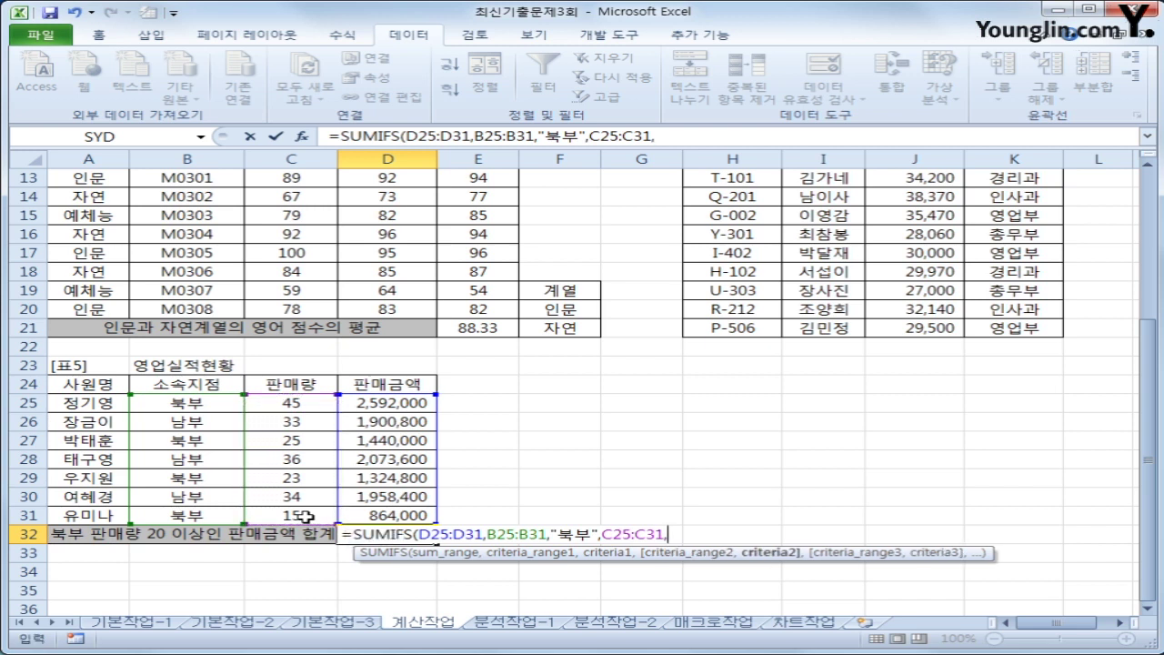
{"action": "type", "text": "\">=20\")"}
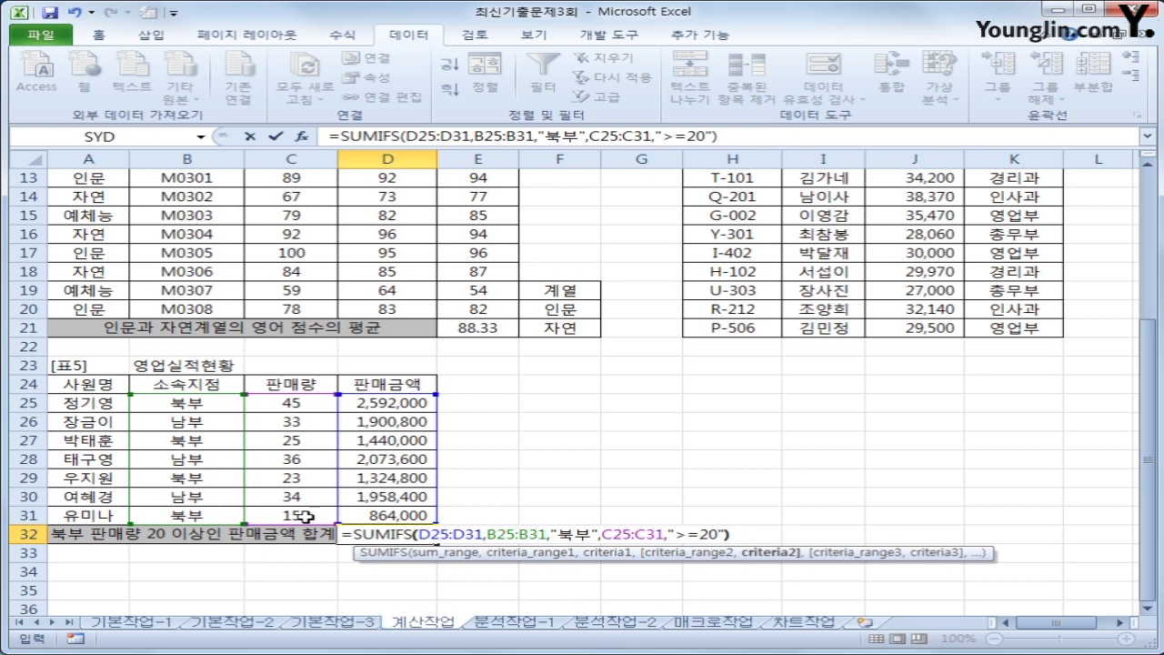
{"action": "key", "text": "Return"}
{"action": "key", "text": "Up"}
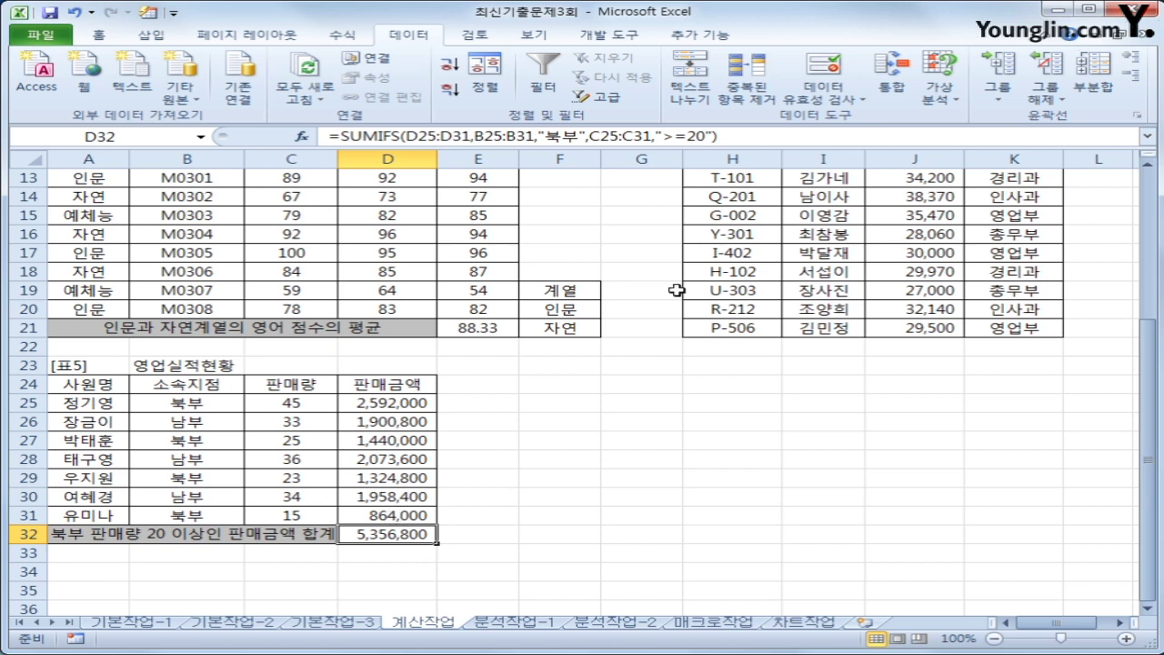
Step: Append &"원" to the SUMIFS formula in D32 so the total carries the currency unit
{"action": "left_click", "coordinate": [742, 131]}
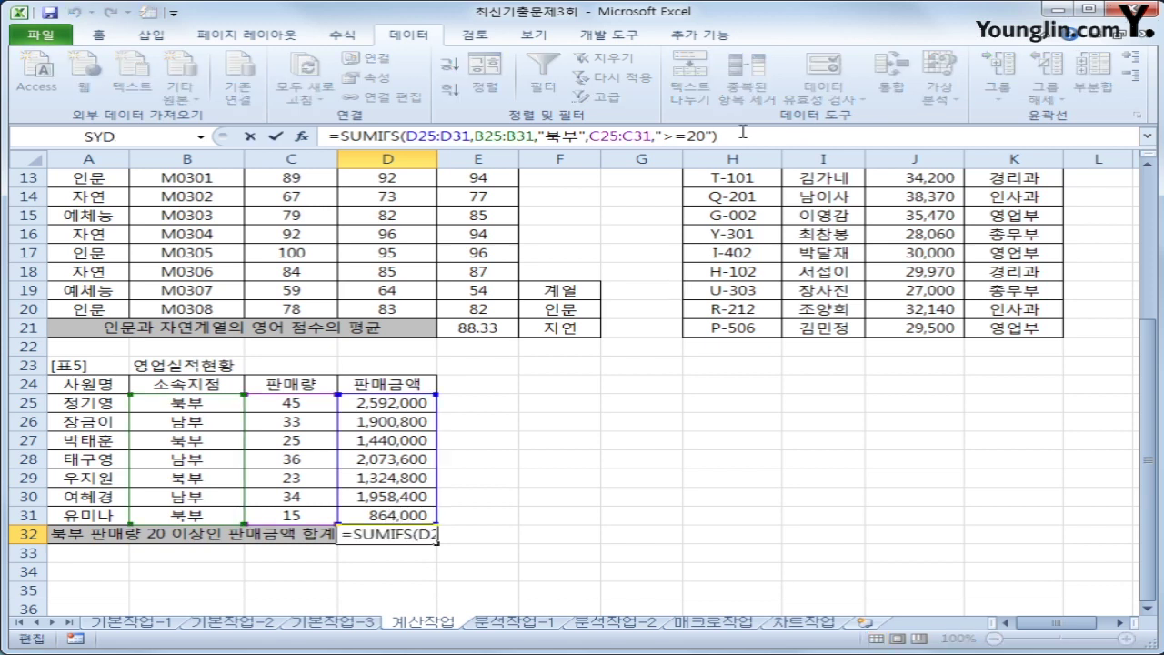
{"action": "type", "text": "&\""}
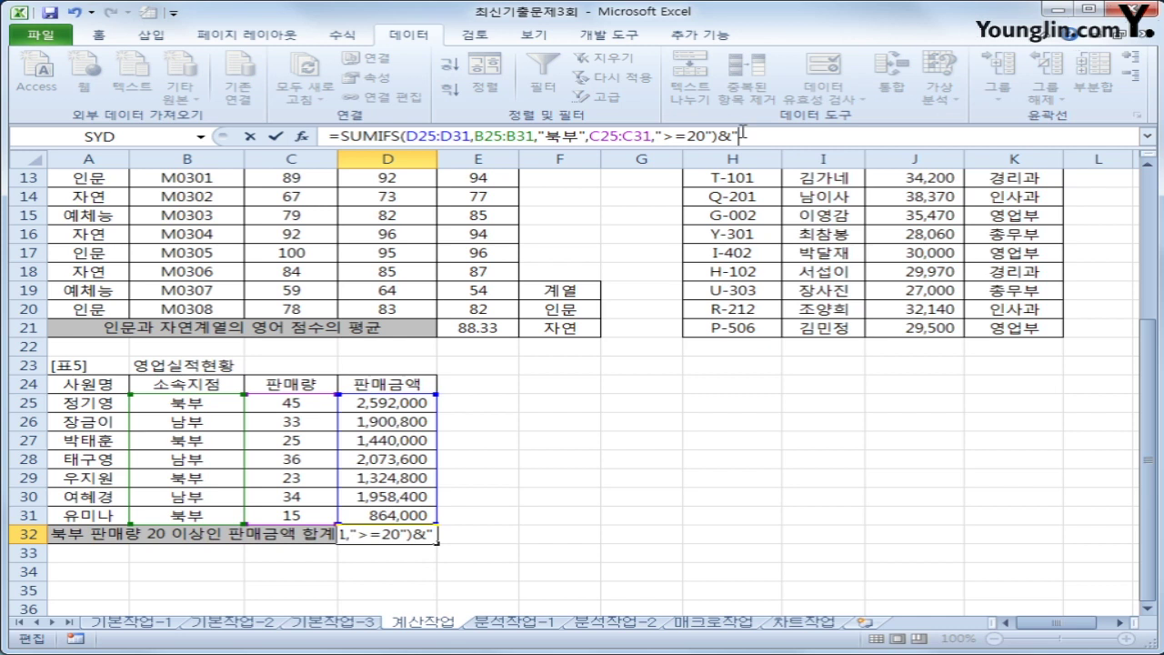
{"action": "type", "text": "dnjs"}
{"action": "key", "text": "BackSpace"}
{"action": "key", "text": "BackSpace"}
{"action": "key", "text": "BackSpace"}
{"action": "key", "text": "BackSpace"}
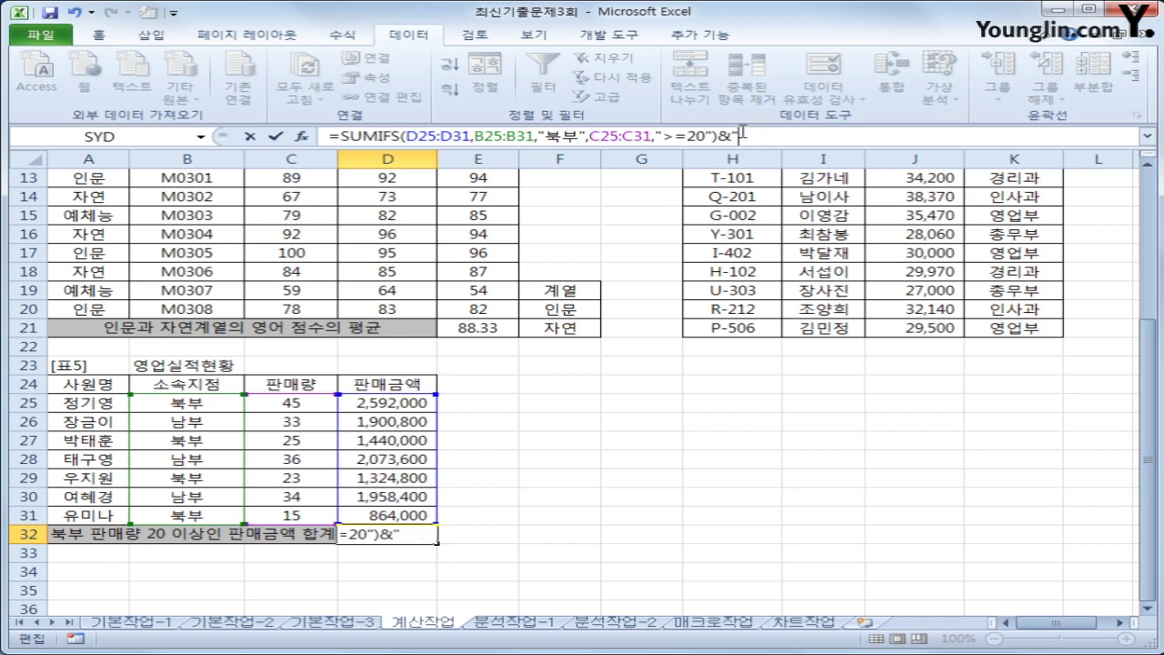
{"action": "type", "text": "원\""}
{"action": "key", "text": "Return"}
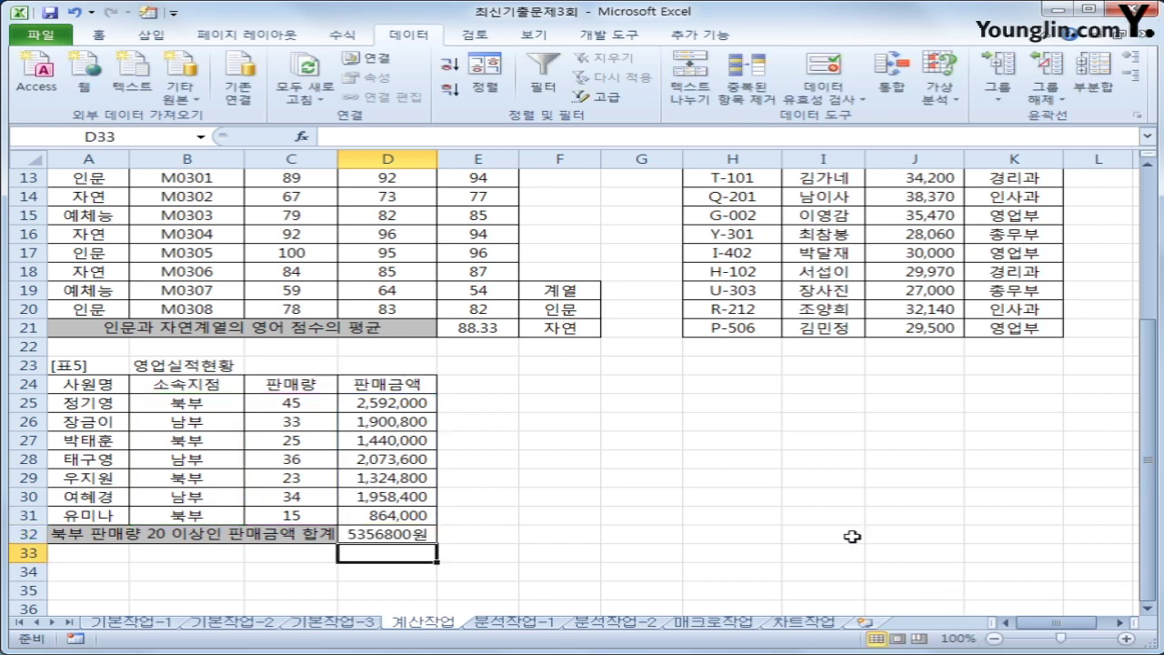
Step: Create a pivot table from A3:G17 of the 분석작업-1 sheet, placed in the existing worksheet at A22
{"action": "left_click", "coordinate": [513, 622]}
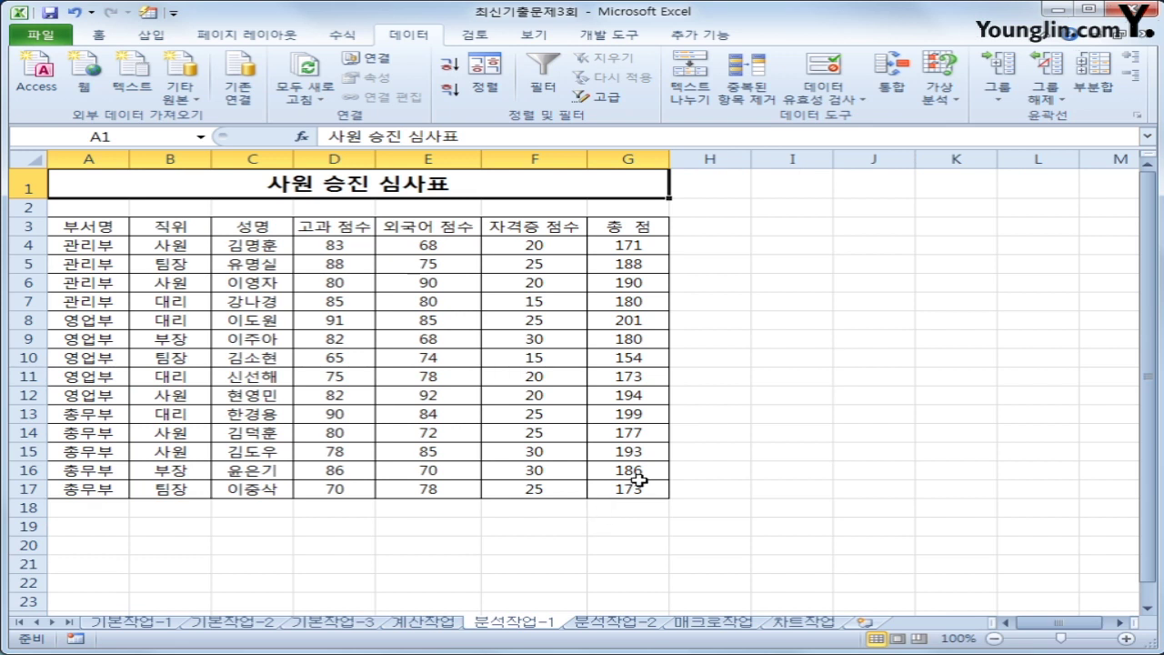
{"action": "left_click", "coordinate": [366, 267]}
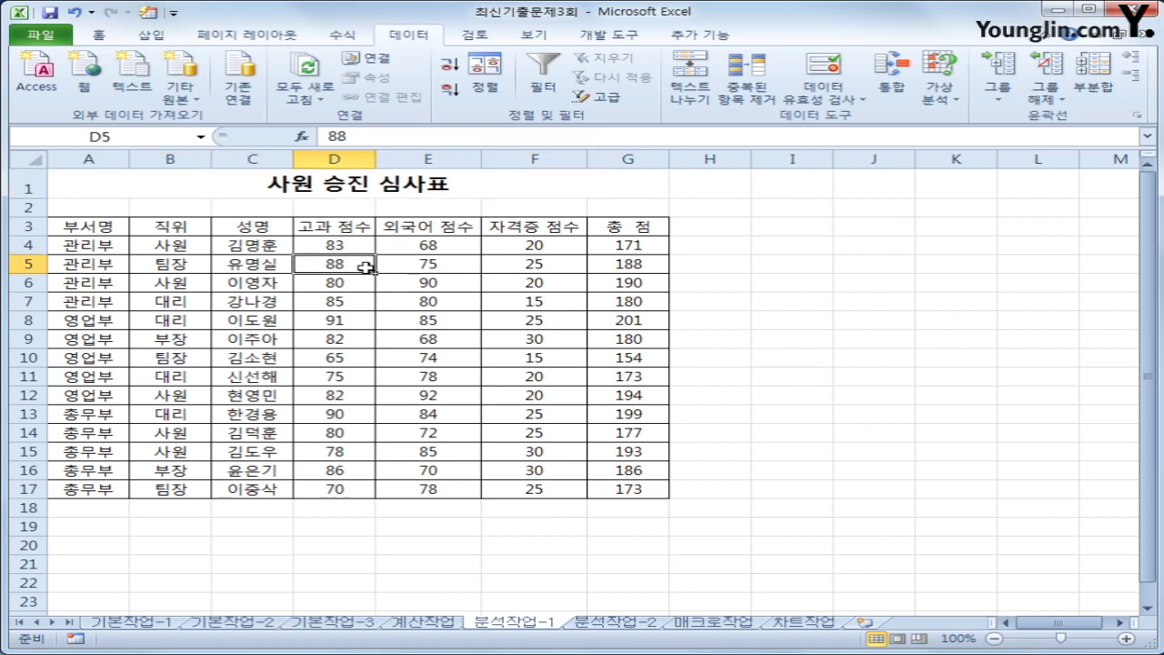
{"action": "left_click", "coordinate": [165, 36]}
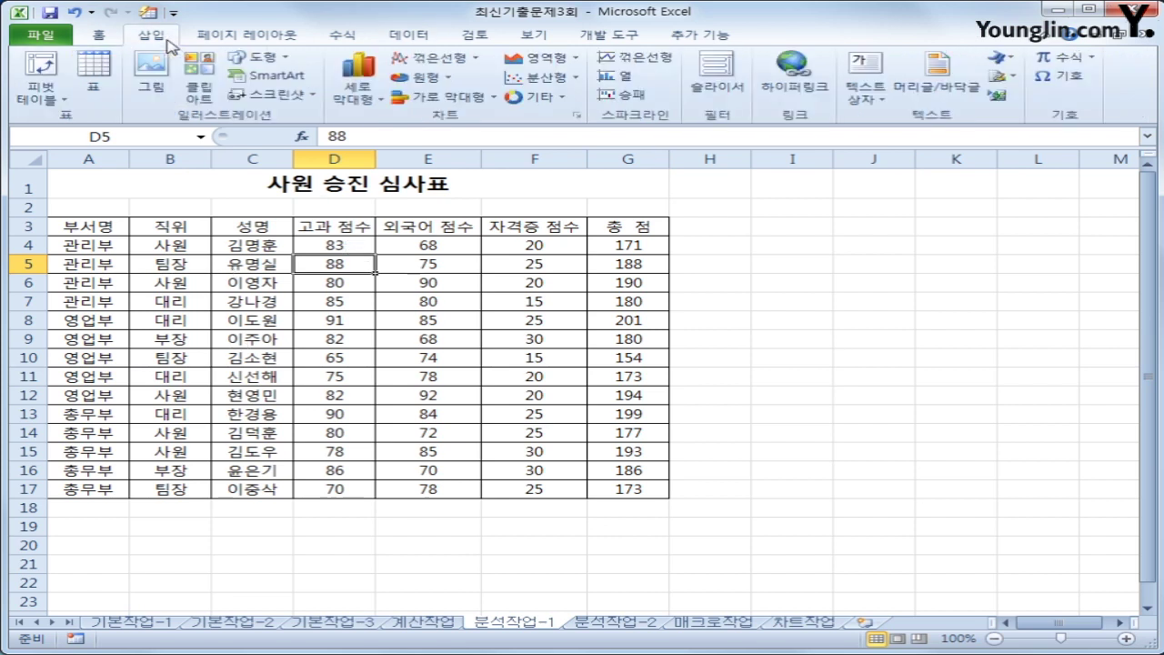
{"action": "left_click", "coordinate": [41, 66]}
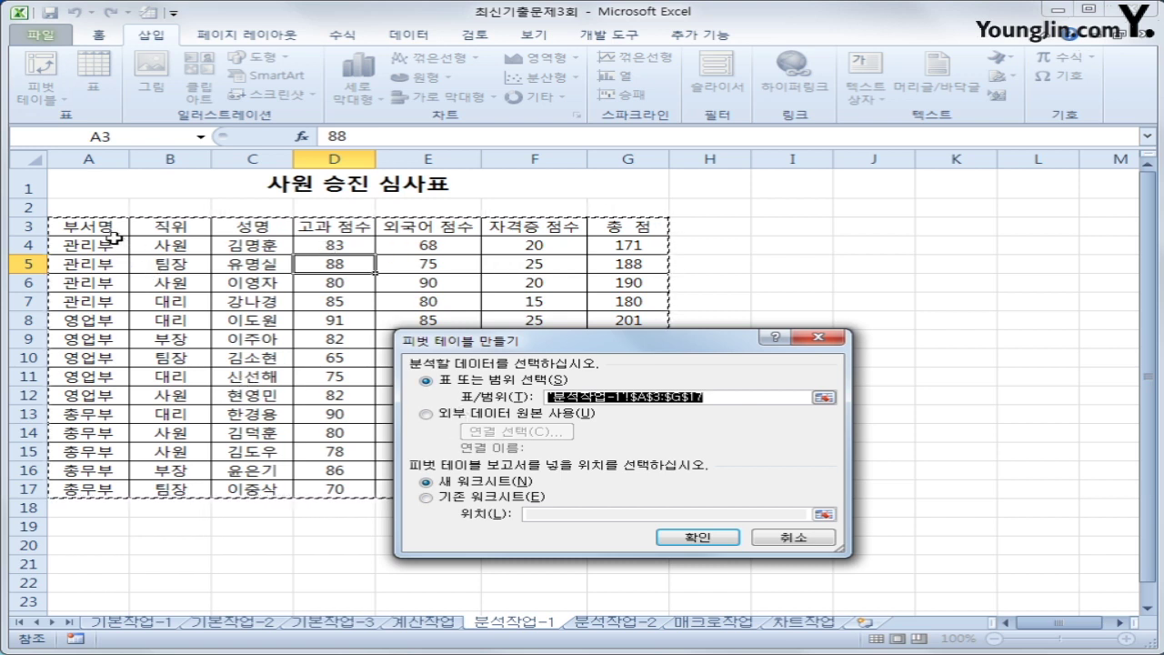
{"action": "left_click_drag", "start_coordinate": [109, 227], "coordinate": [617, 492]}
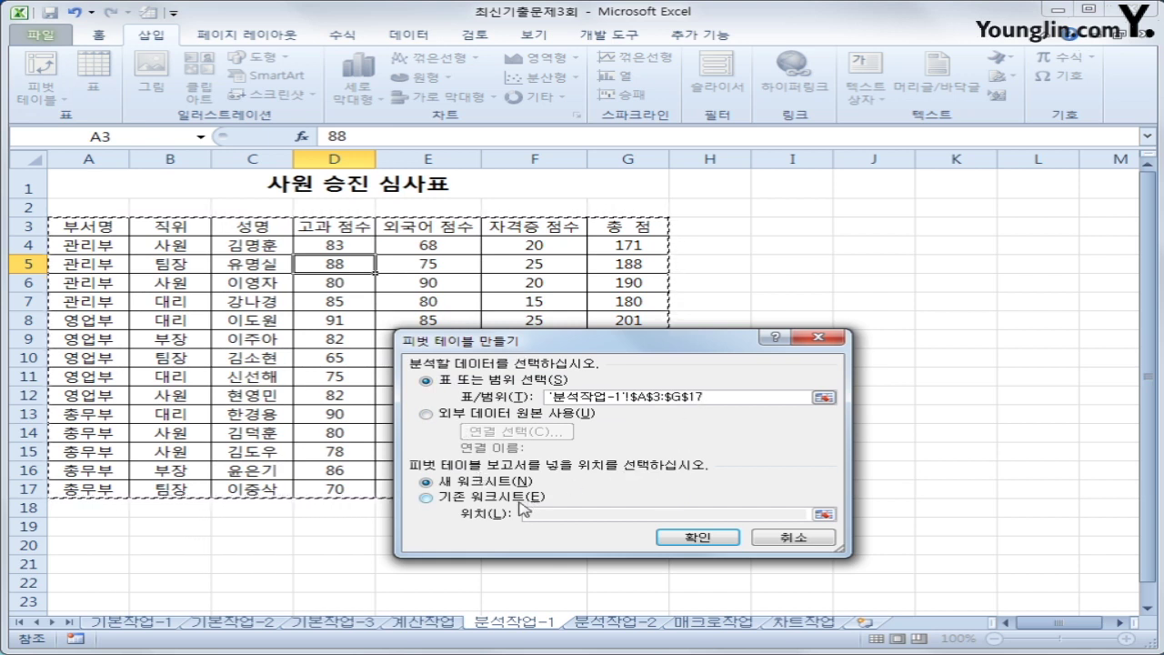
{"action": "left_click", "coordinate": [519, 499]}
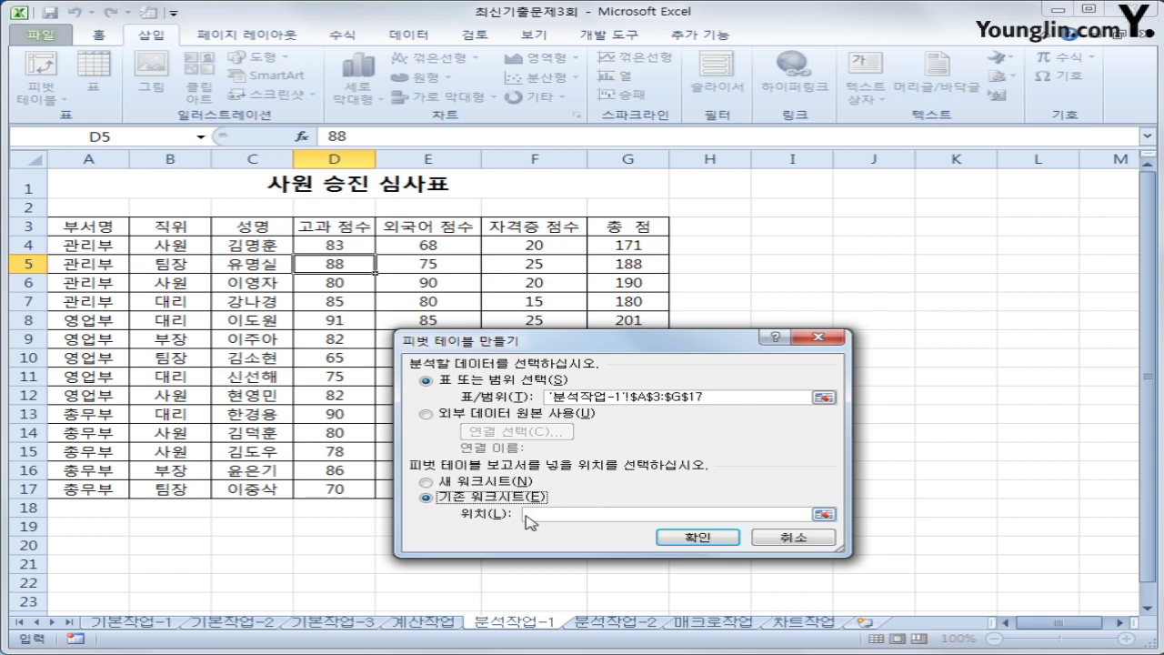
{"action": "left_click", "coordinate": [107, 583]}
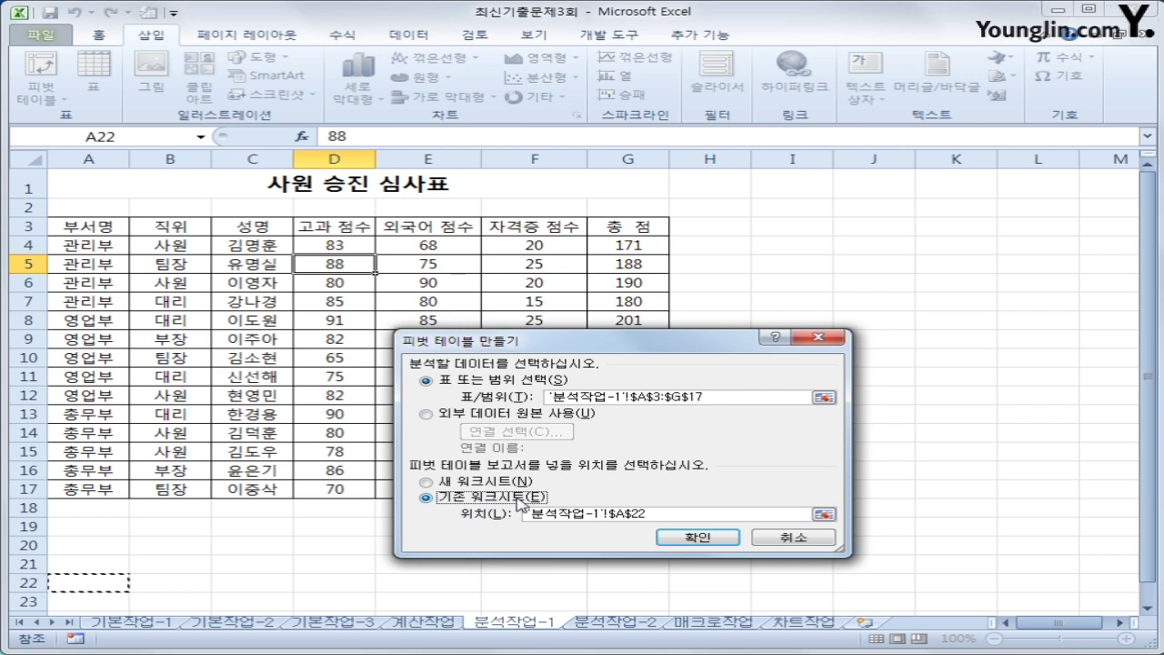
{"action": "left_click", "coordinate": [711, 544]}
Step: Lay out the pivot table with 성명 as report filter, 직위 as row labels and 부서명 as column labels
{"action": "scroll", "coordinate": [707, 532], "scroll_direction": "down", "scroll_amount": 6}
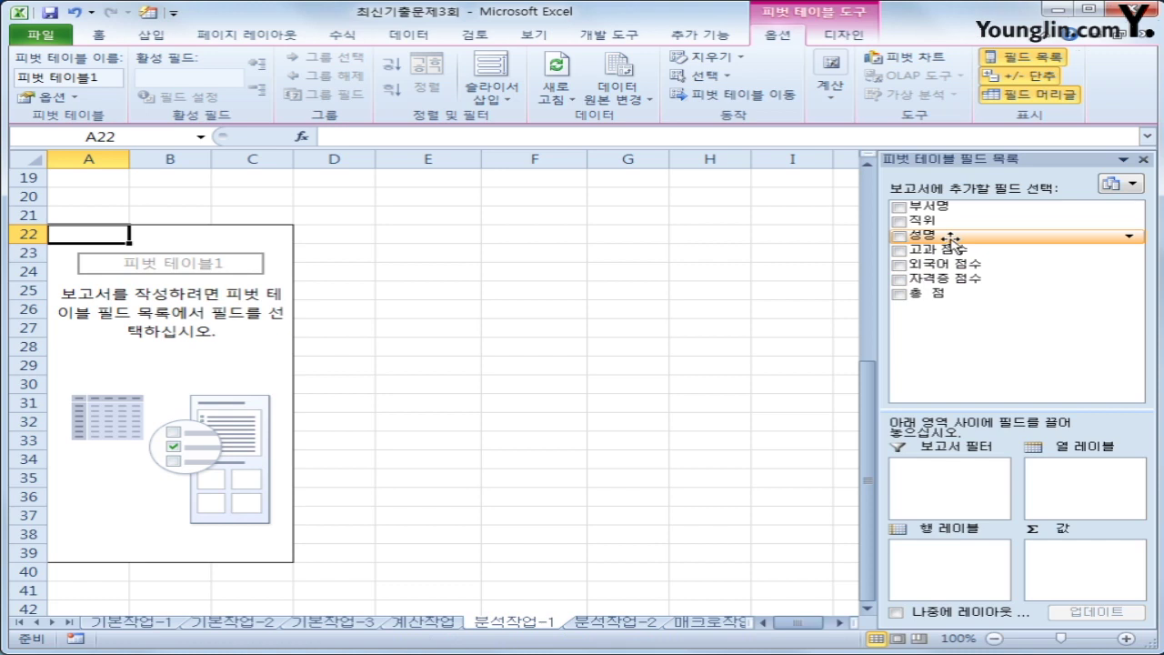
{"action": "left_click_drag", "start_coordinate": [949, 239], "coordinate": [940, 480]}
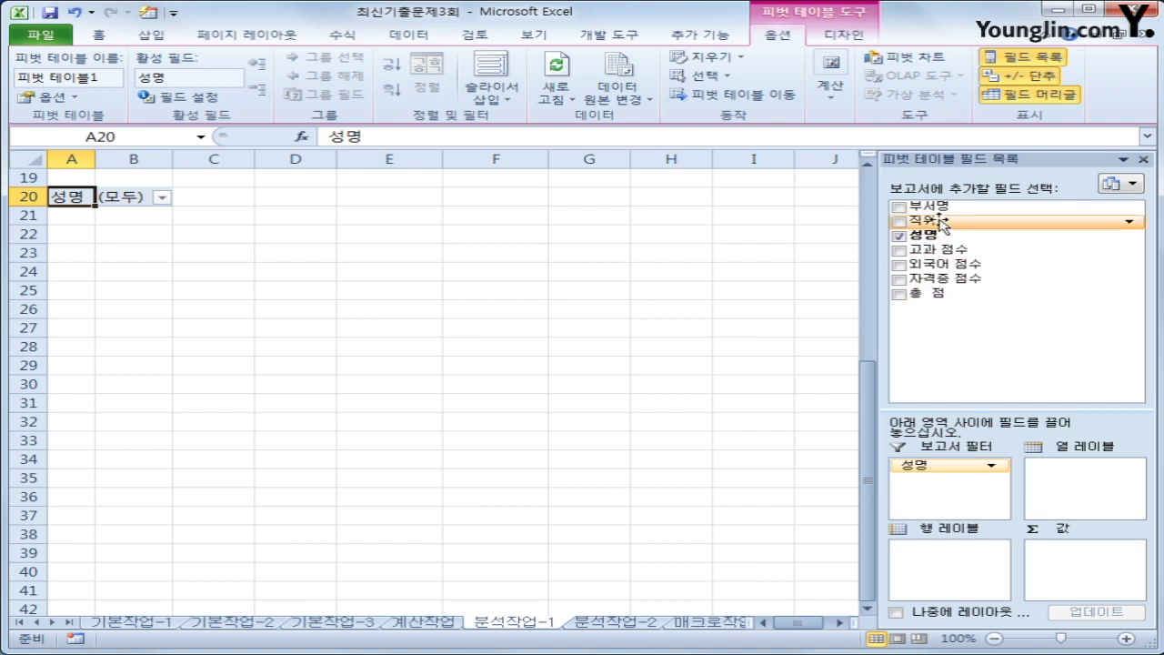
{"action": "left_click_drag", "start_coordinate": [939, 222], "coordinate": [950, 556]}
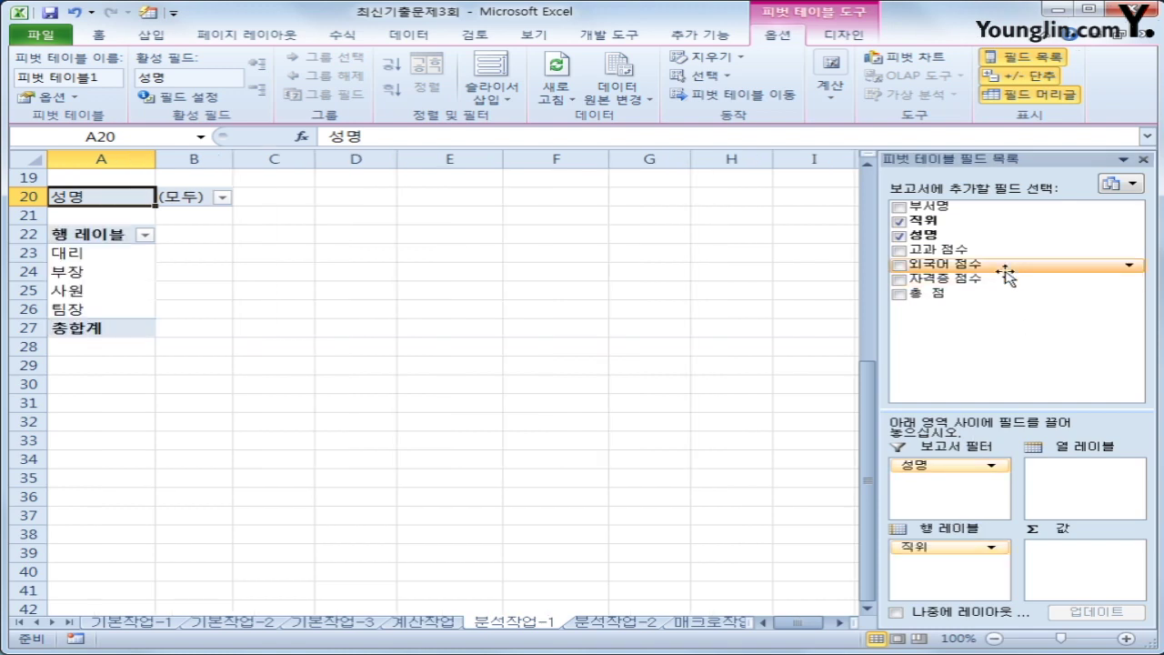
{"action": "left_click_drag", "start_coordinate": [958, 213], "coordinate": [1073, 487]}
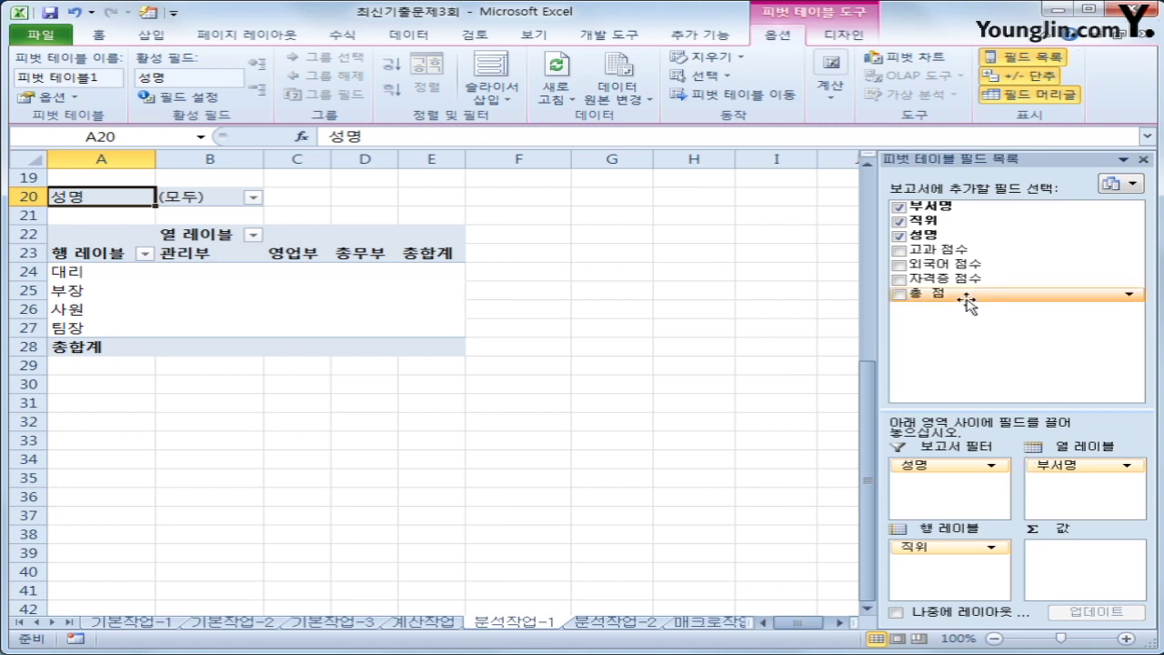
Step: Add 총 점 and 외국어 점수 as pivot values and move the Σ 값 field to the row labels
{"action": "left_click_drag", "start_coordinate": [962, 300], "coordinate": [1084, 579]}
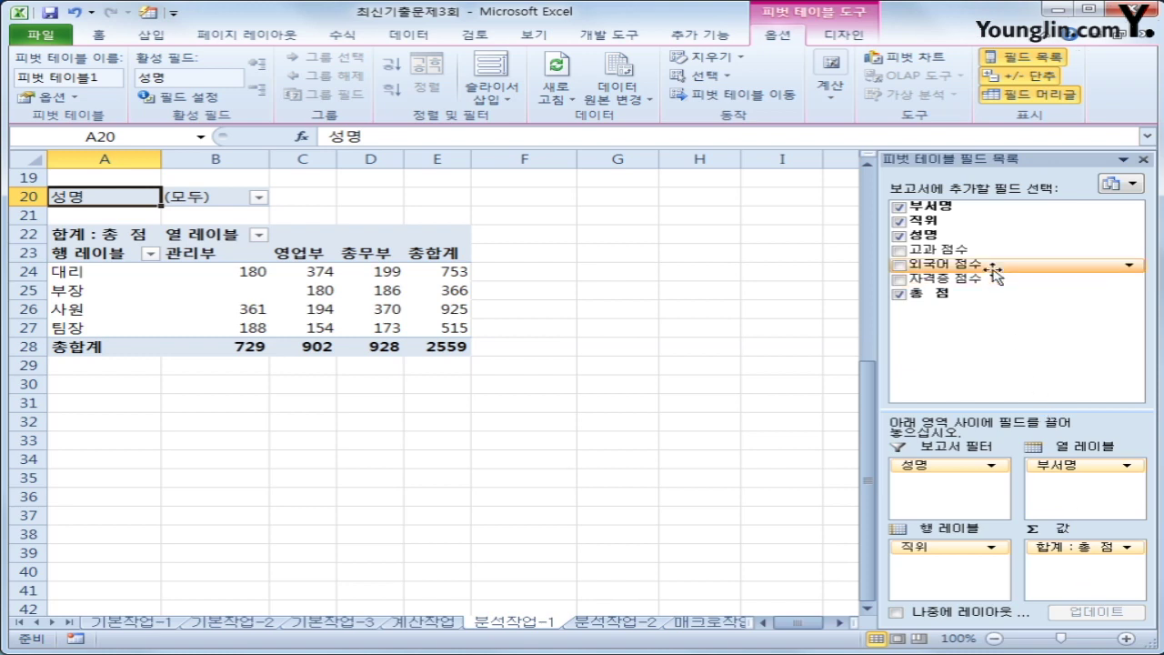
{"action": "left_click_drag", "start_coordinate": [994, 272], "coordinate": [1076, 590]}
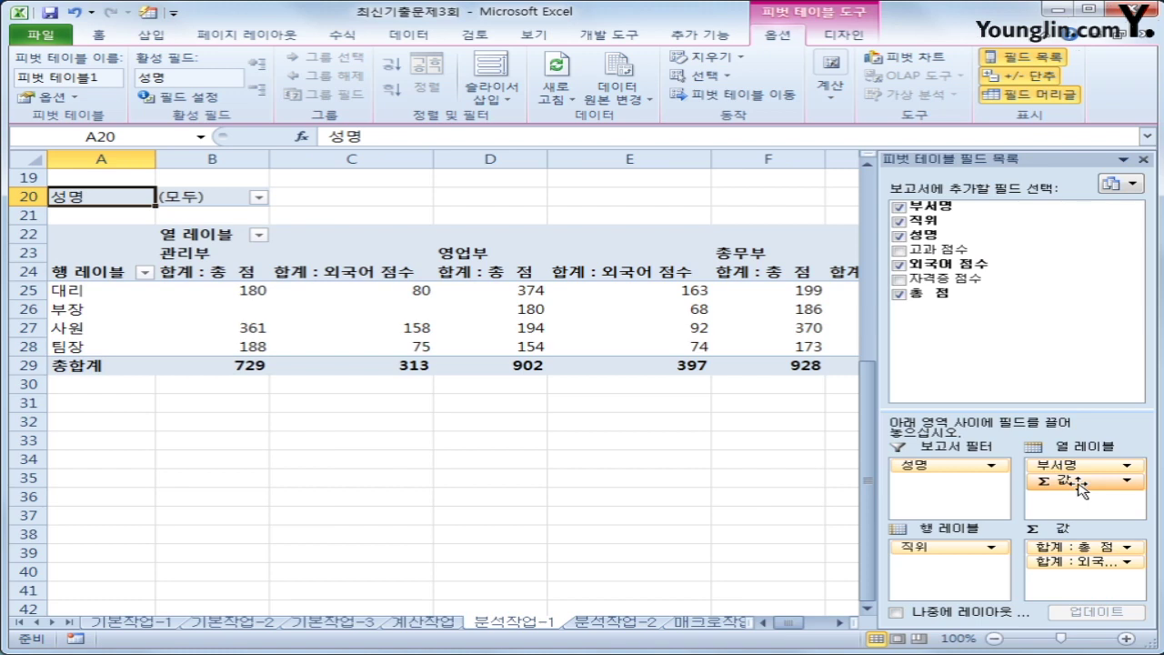
{"action": "left_click_drag", "start_coordinate": [1080, 488], "coordinate": [980, 582]}
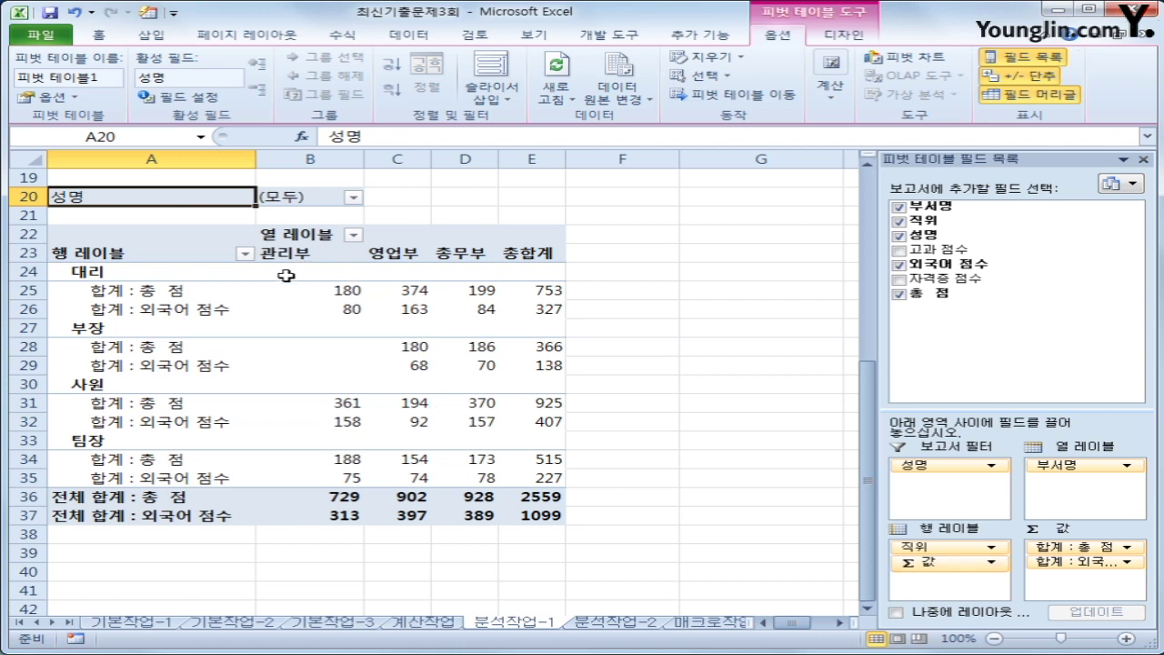
Step: Change the summary function of the 총 점 value field to 평균
{"action": "left_click", "coordinate": [148, 291]}
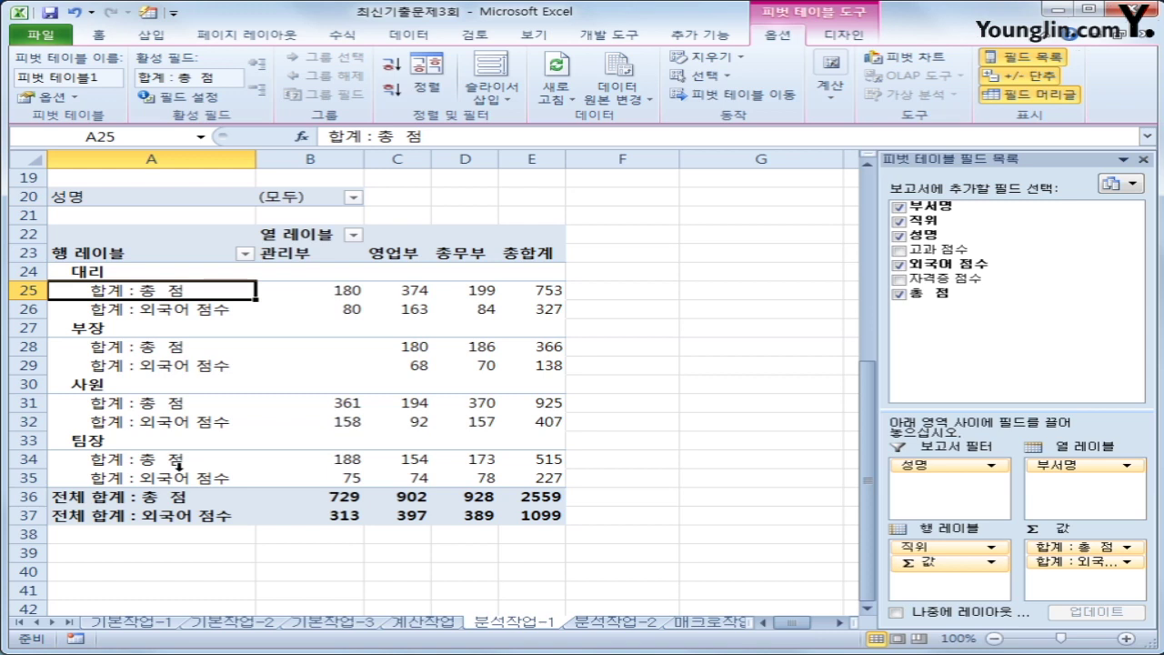
{"action": "double_click", "coordinate": [128, 291]}
{"action": "left_click_drag", "start_coordinate": [514, 326], "coordinate": [519, 195]}
{"action": "left_click", "coordinate": [447, 354]}
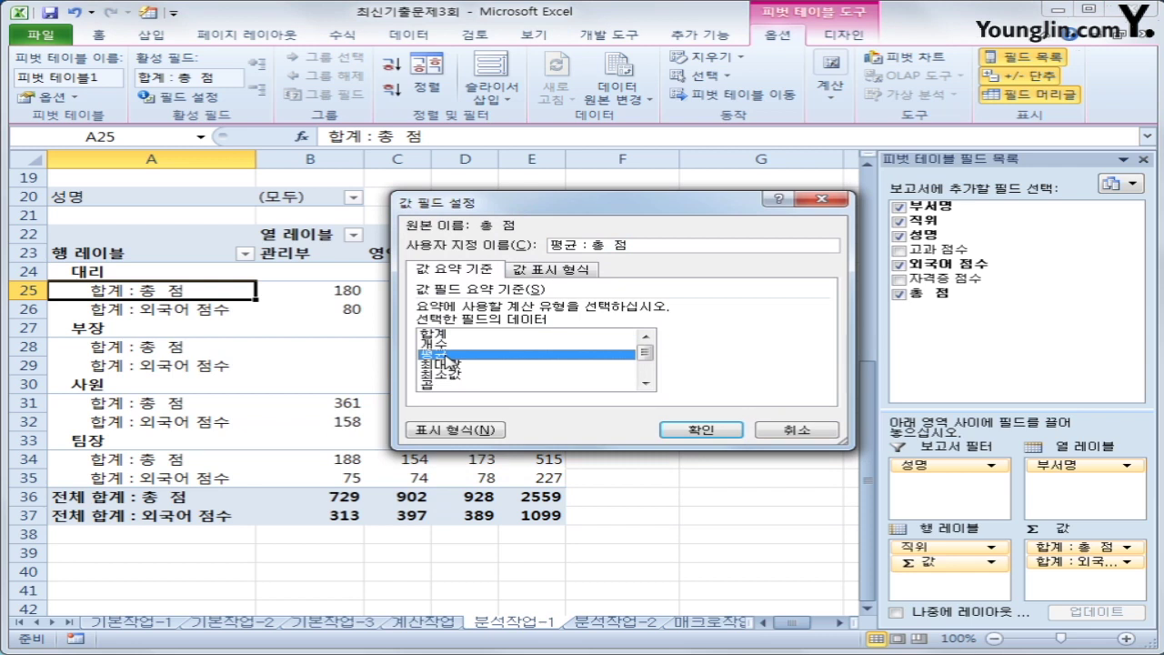
{"action": "left_click", "coordinate": [697, 432]}
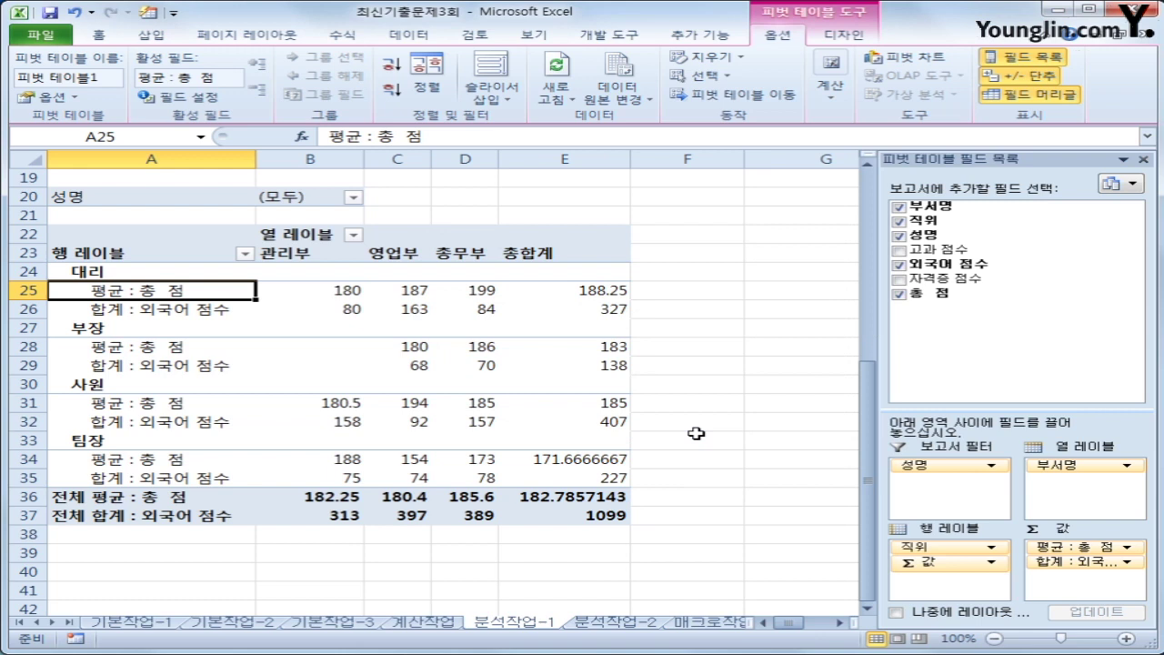
Step: Summarize the 외국어 점수 value field by 최대값
{"action": "left_click", "coordinate": [186, 311]}
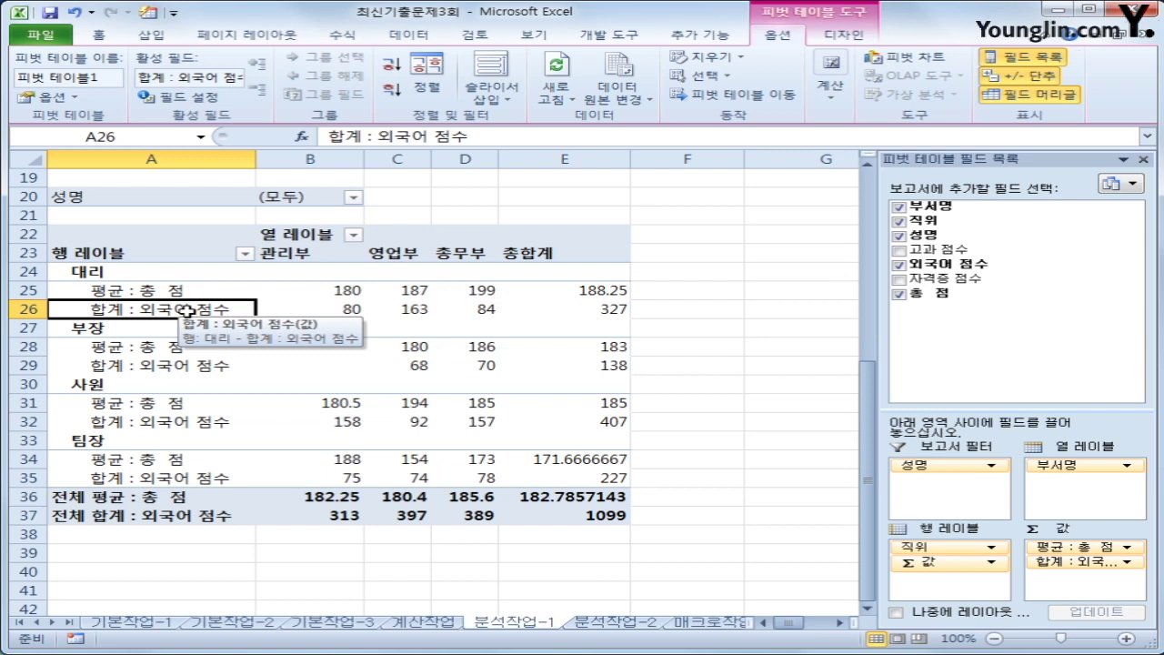
{"action": "double_click", "coordinate": [186, 311]}
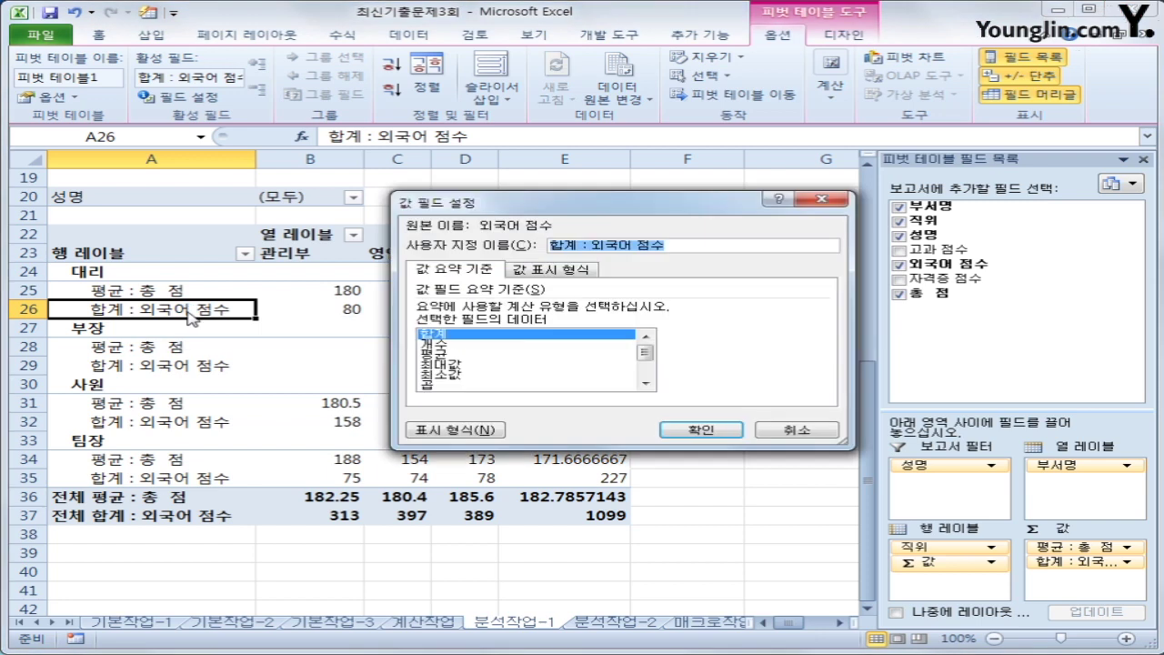
{"action": "left_click", "coordinate": [441, 366]}
{"action": "left_click", "coordinate": [684, 430]}
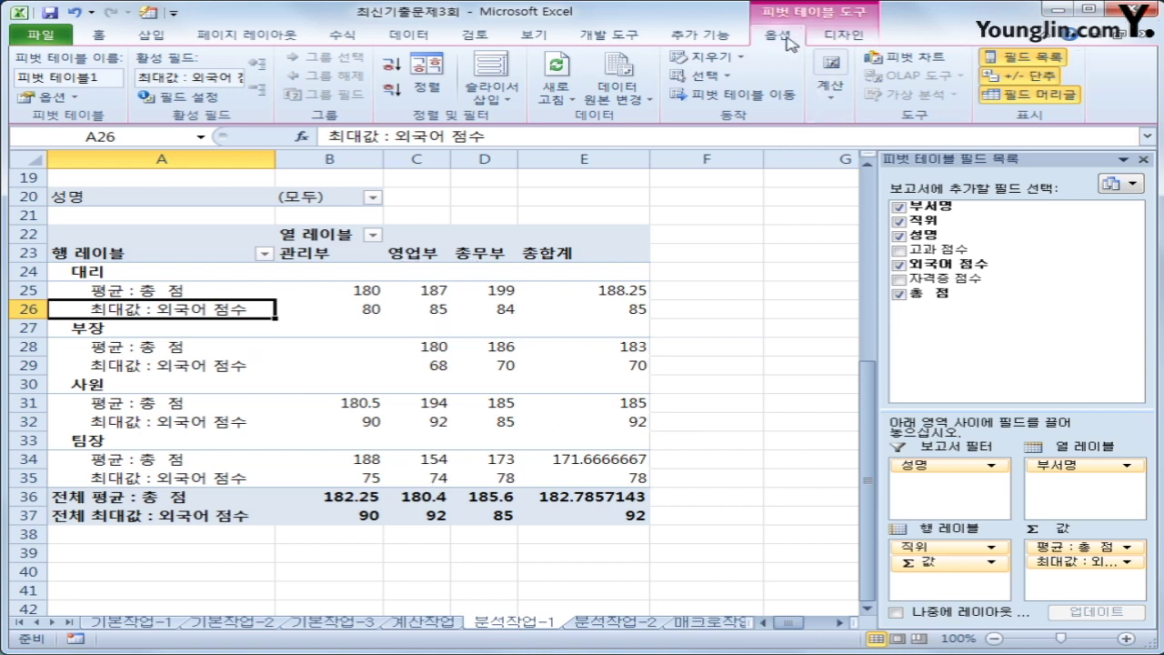
Step: Turn off the column grand totals (열 총합계 표시) in the pivot table options
{"action": "left_click", "coordinate": [37, 104]}
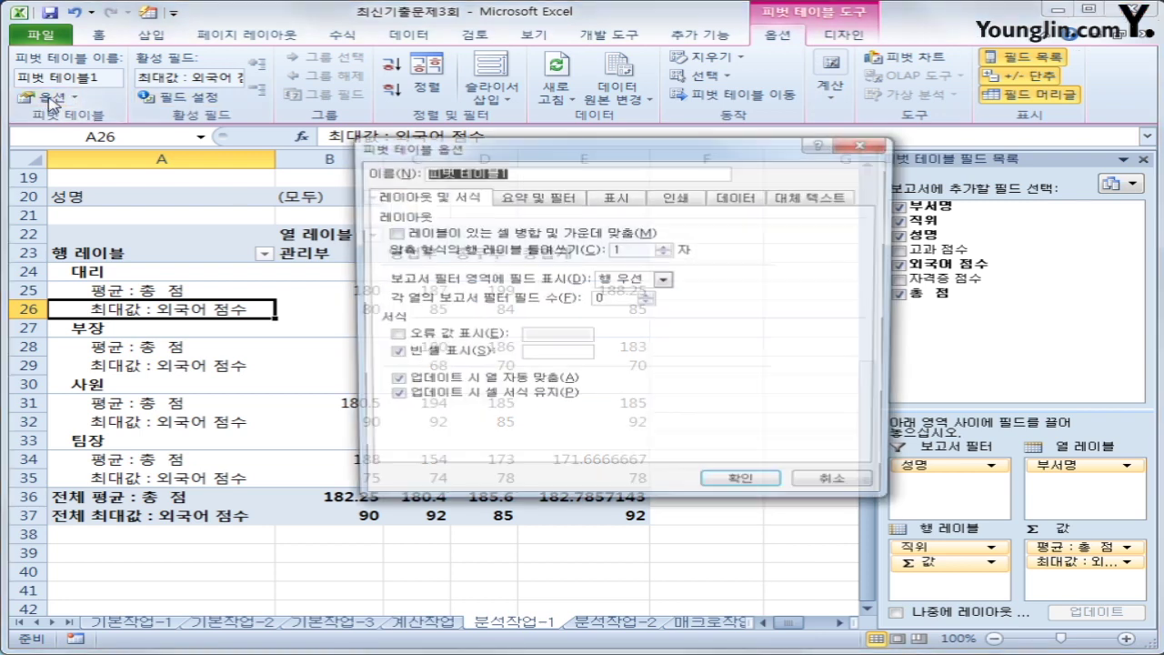
{"action": "left_click", "coordinate": [561, 202]}
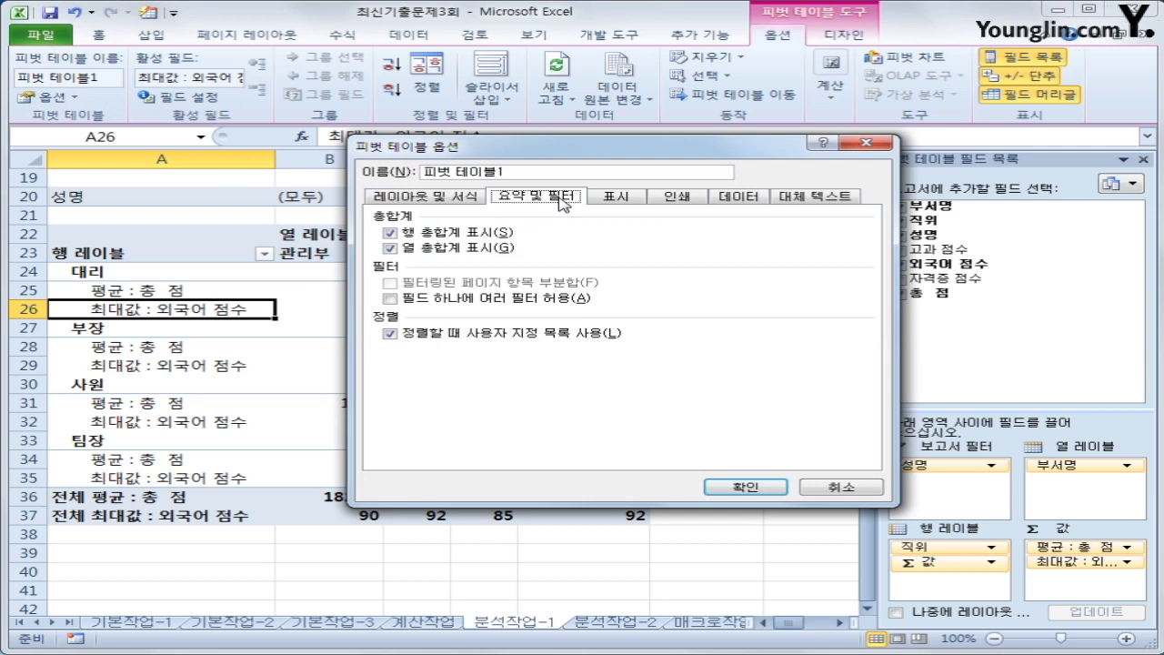
{"action": "left_click", "coordinate": [496, 249]}
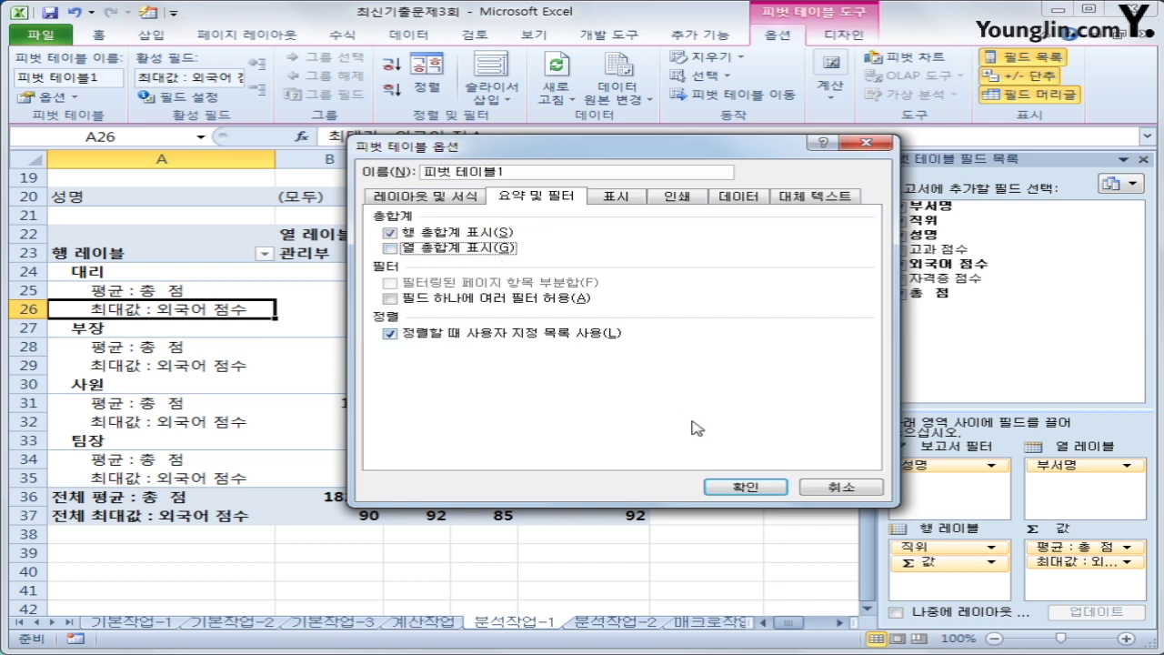
{"action": "left_click", "coordinate": [721, 483]}
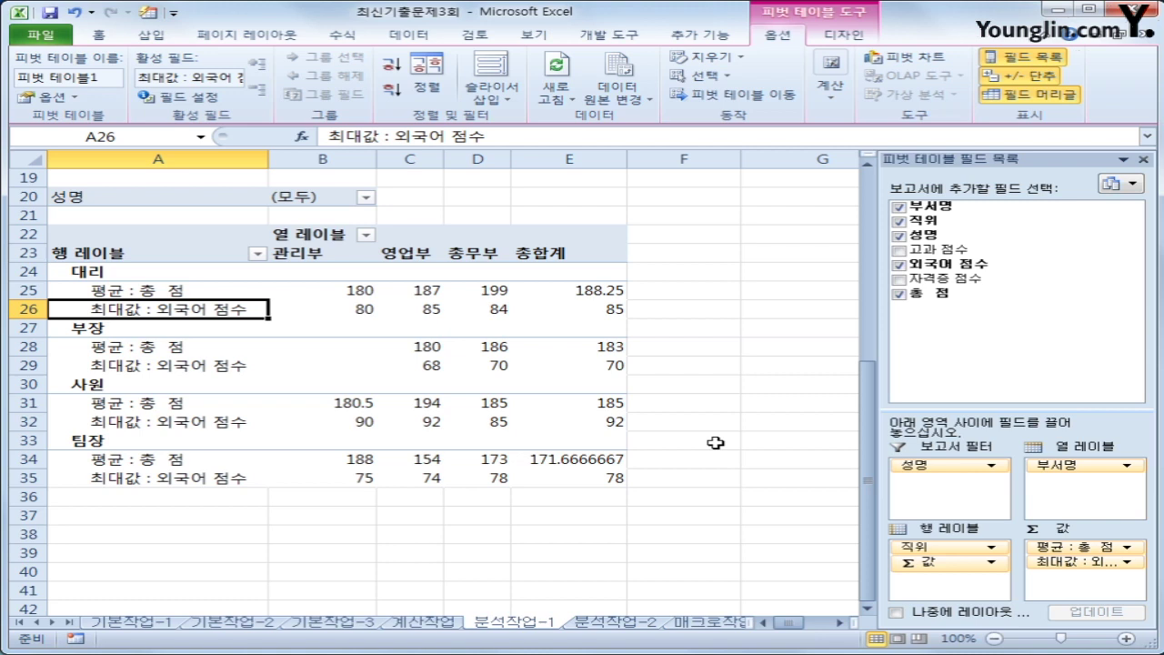
{"action": "left_click", "coordinate": [715, 443]}
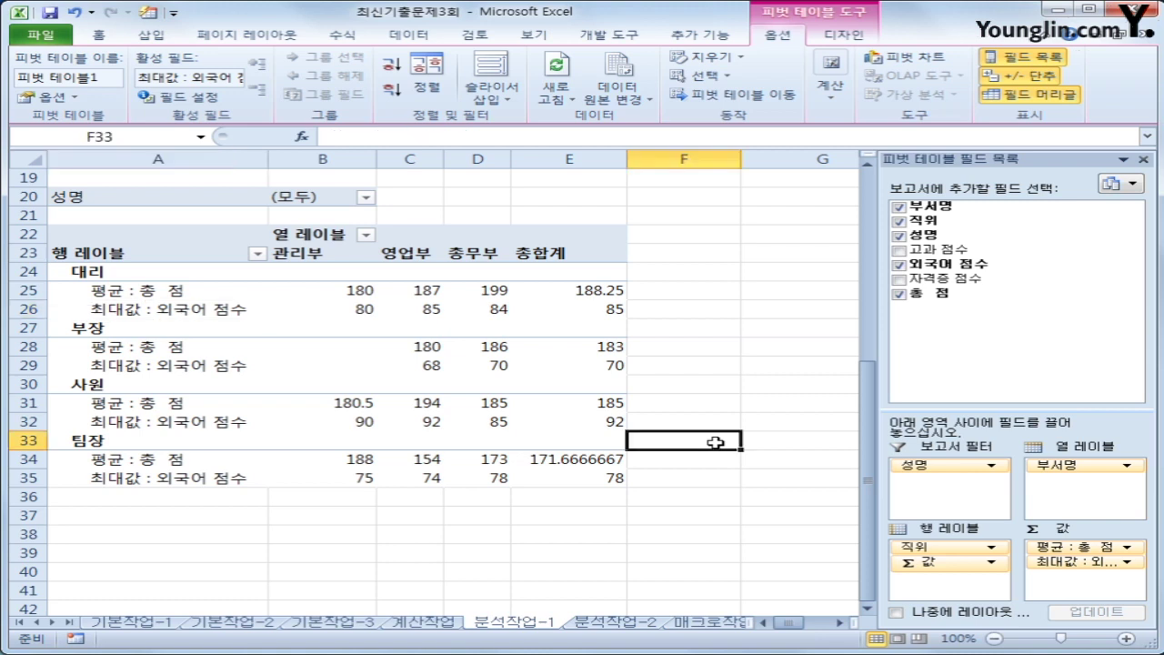
{"action": "left_click", "coordinate": [553, 406]}
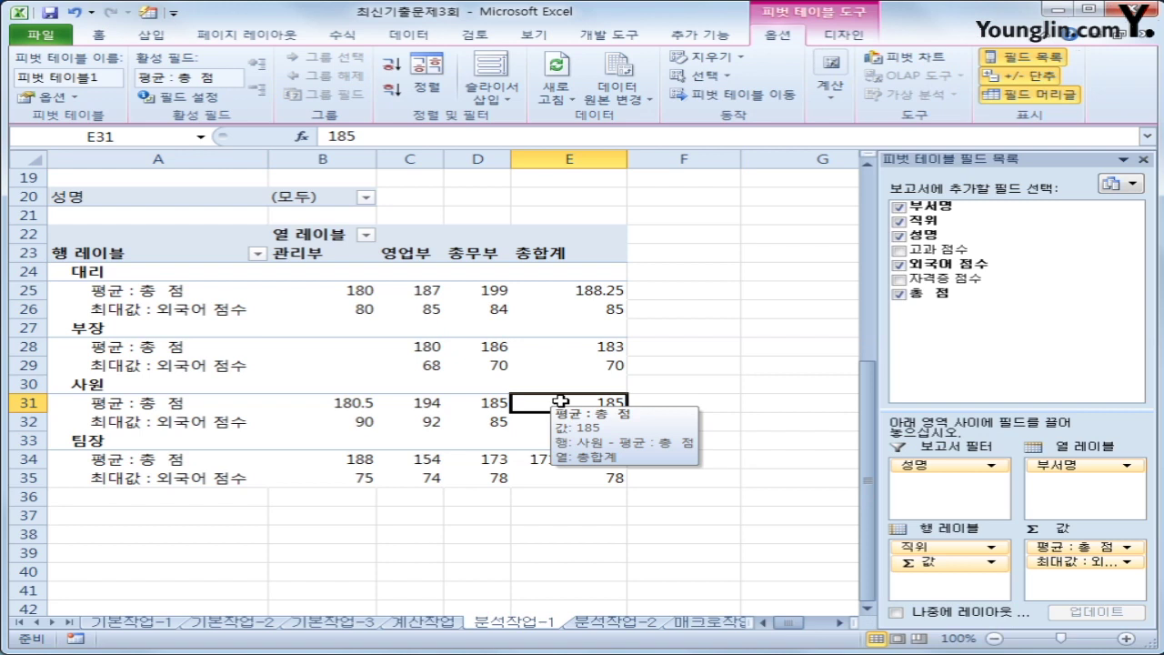
Step: On the 분석작업-2 sheet, start a Consolidate (통합) for the 집계표 range G3:K7 with 평균 as the function
{"action": "left_click", "coordinate": [586, 623]}
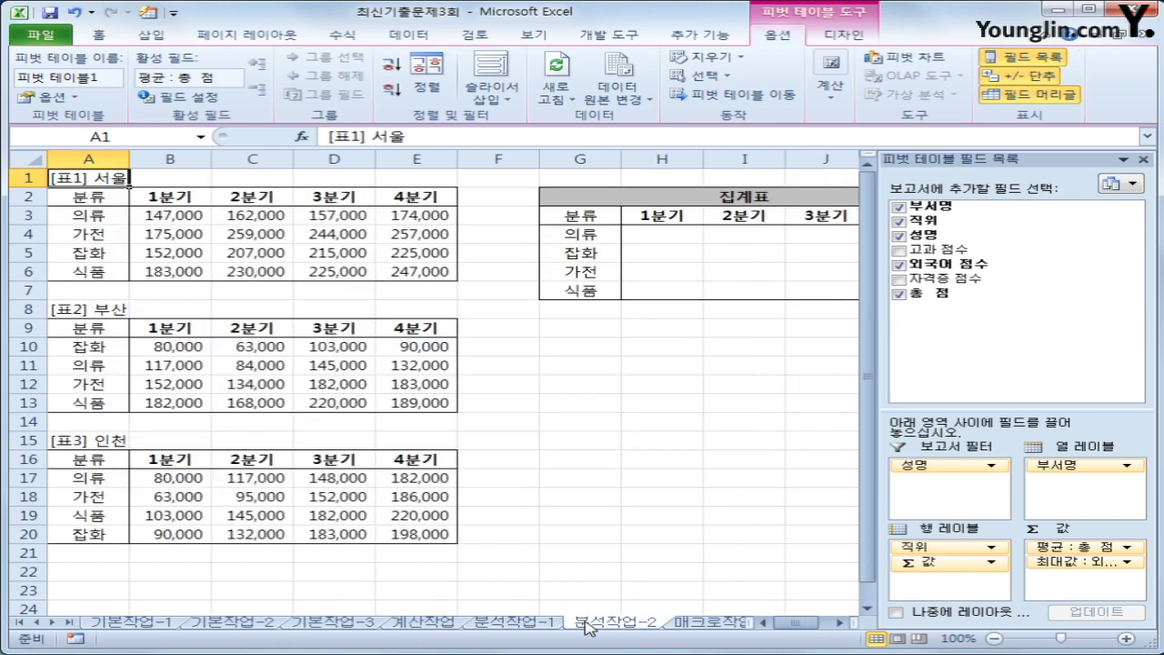
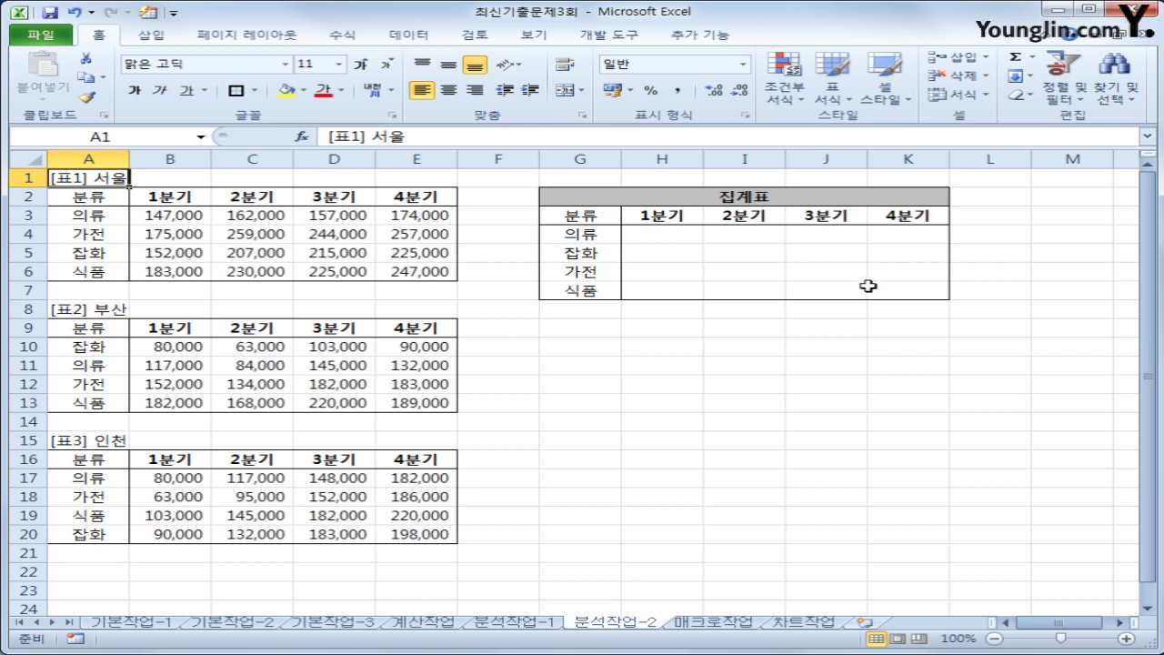
{"action": "left_click_drag", "start_coordinate": [671, 231], "coordinate": [898, 291]}
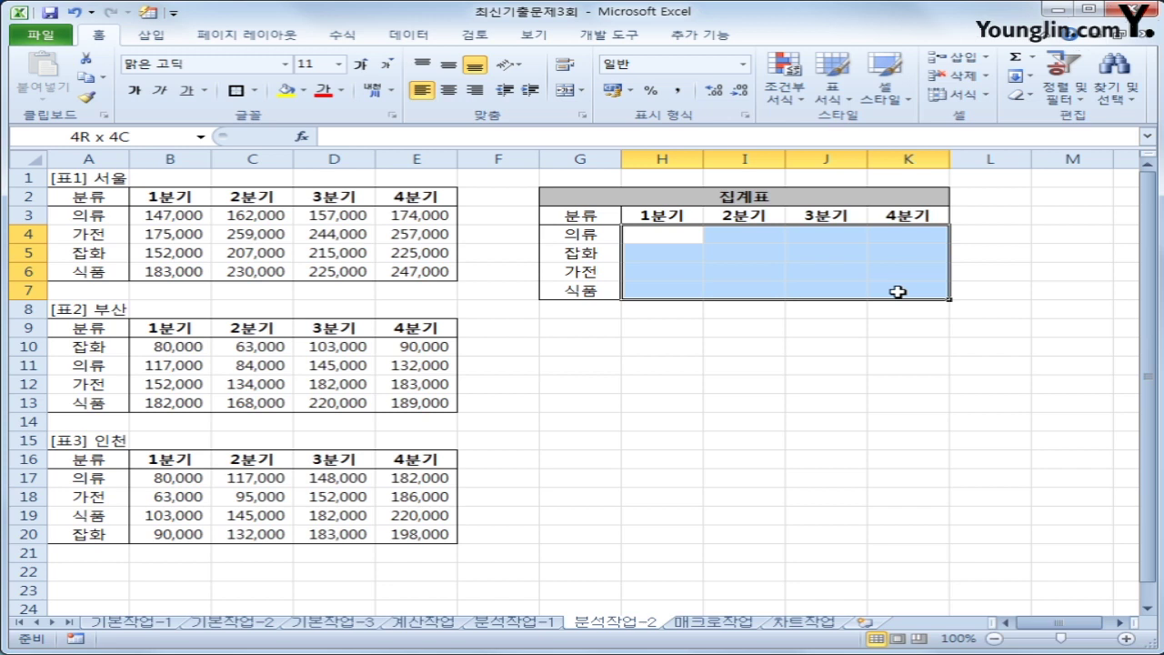
{"action": "left_click_drag", "start_coordinate": [898, 291], "coordinate": [898, 291]}
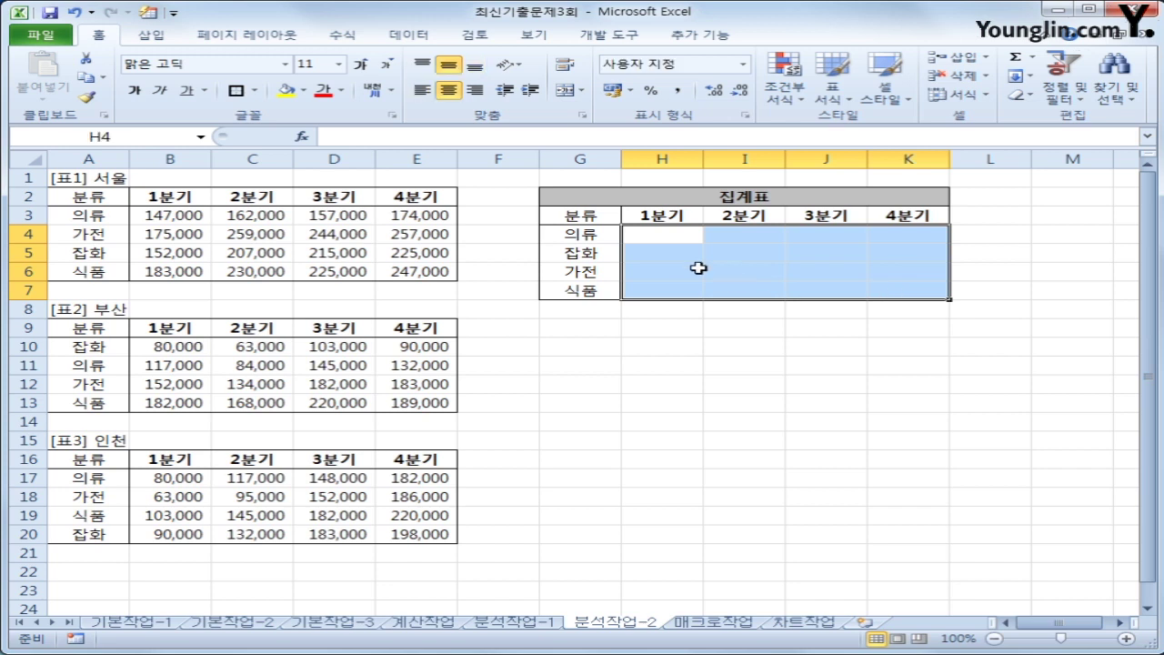
{"action": "left_click", "coordinate": [661, 241]}
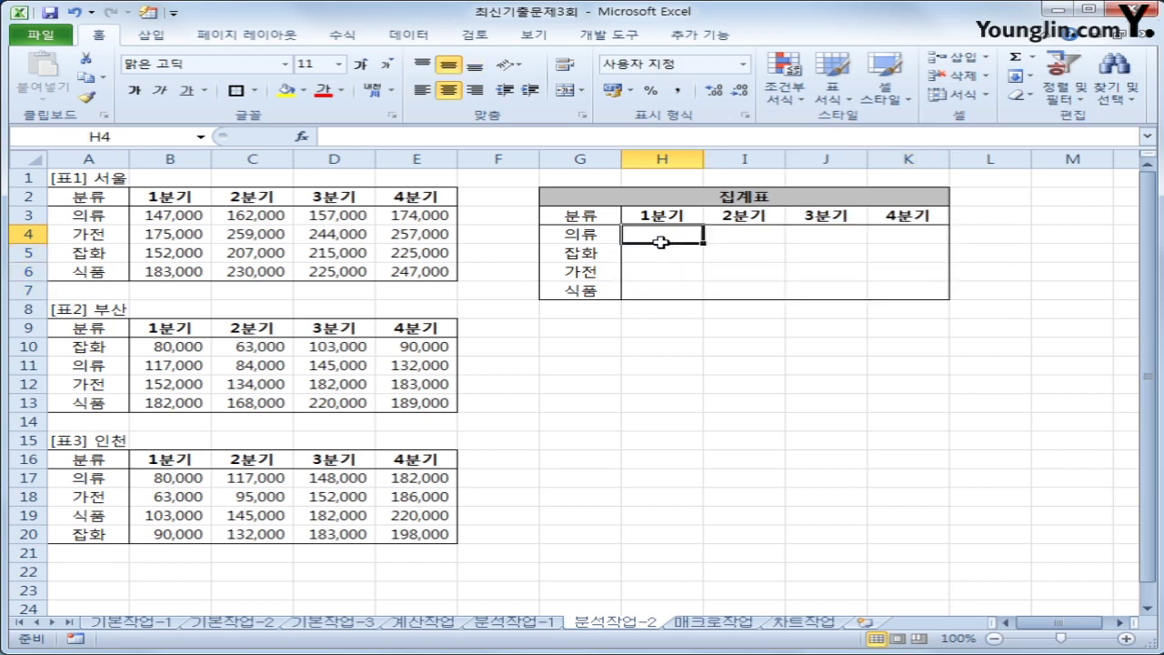
{"action": "left_click", "coordinate": [595, 218]}
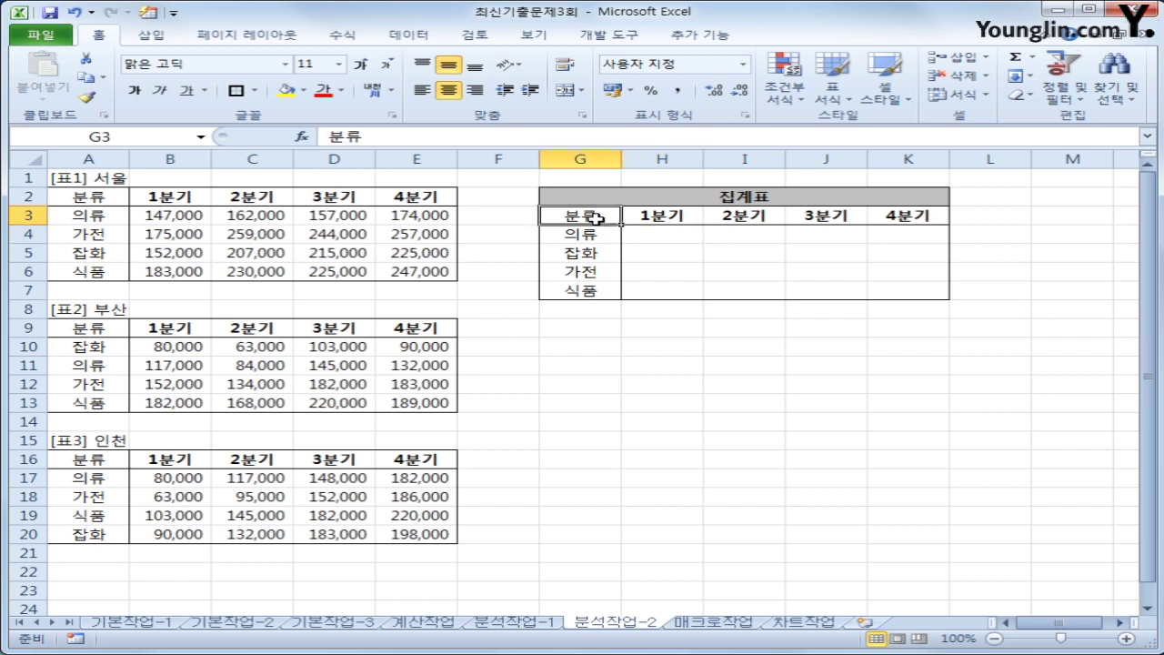
{"action": "left_click_drag", "start_coordinate": [596, 218], "coordinate": [898, 288]}
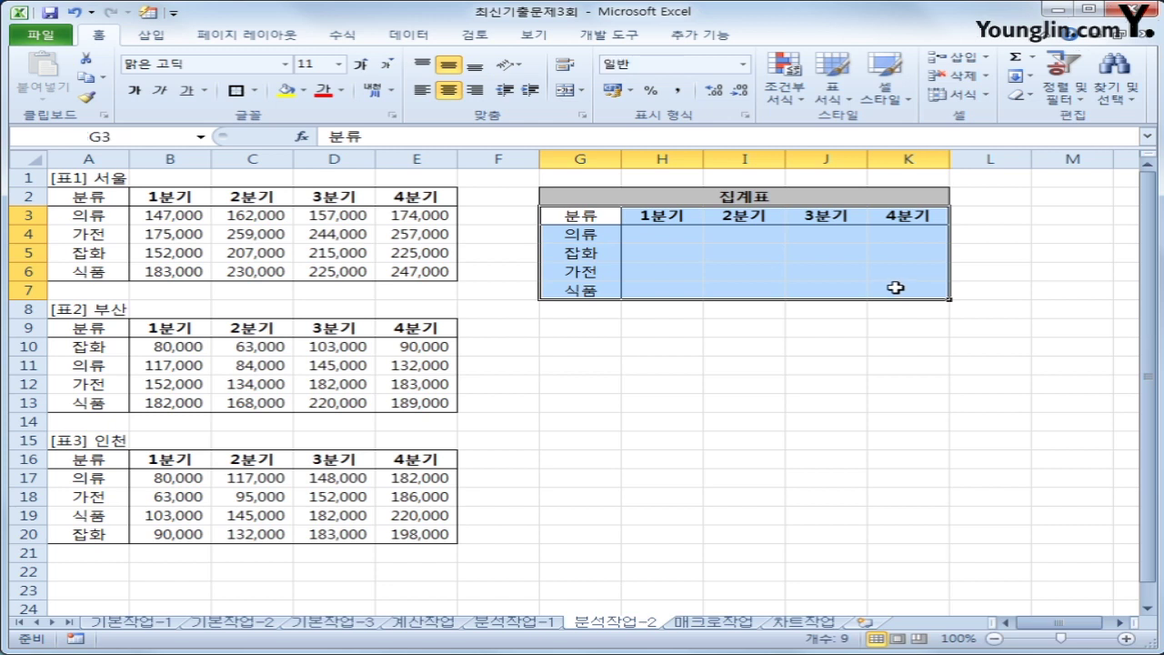
{"action": "left_click", "coordinate": [419, 42]}
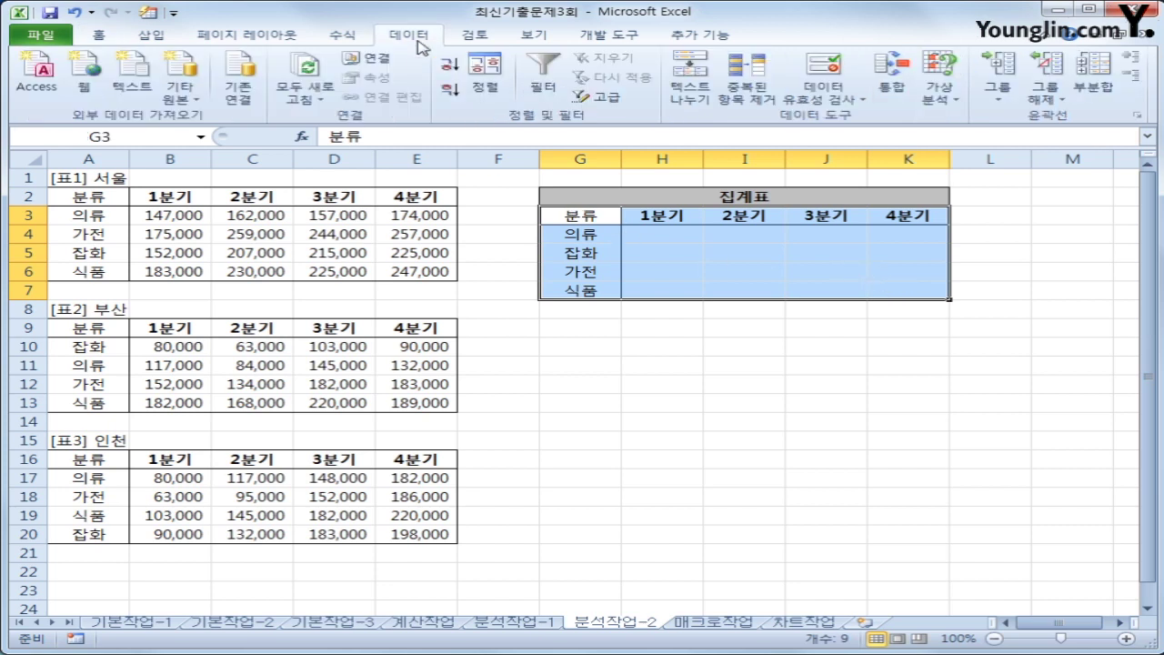
{"action": "left_click", "coordinate": [894, 92]}
{"action": "left_click_drag", "start_coordinate": [662, 213], "coordinate": [855, 319]}
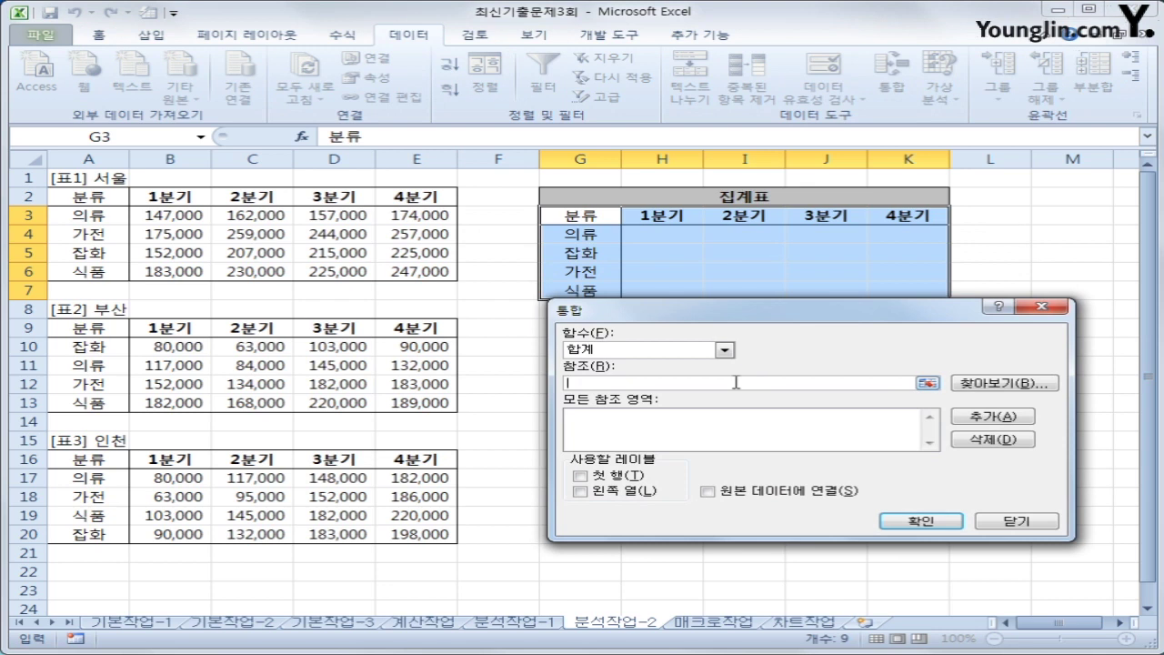
{"action": "left_click", "coordinate": [725, 350]}
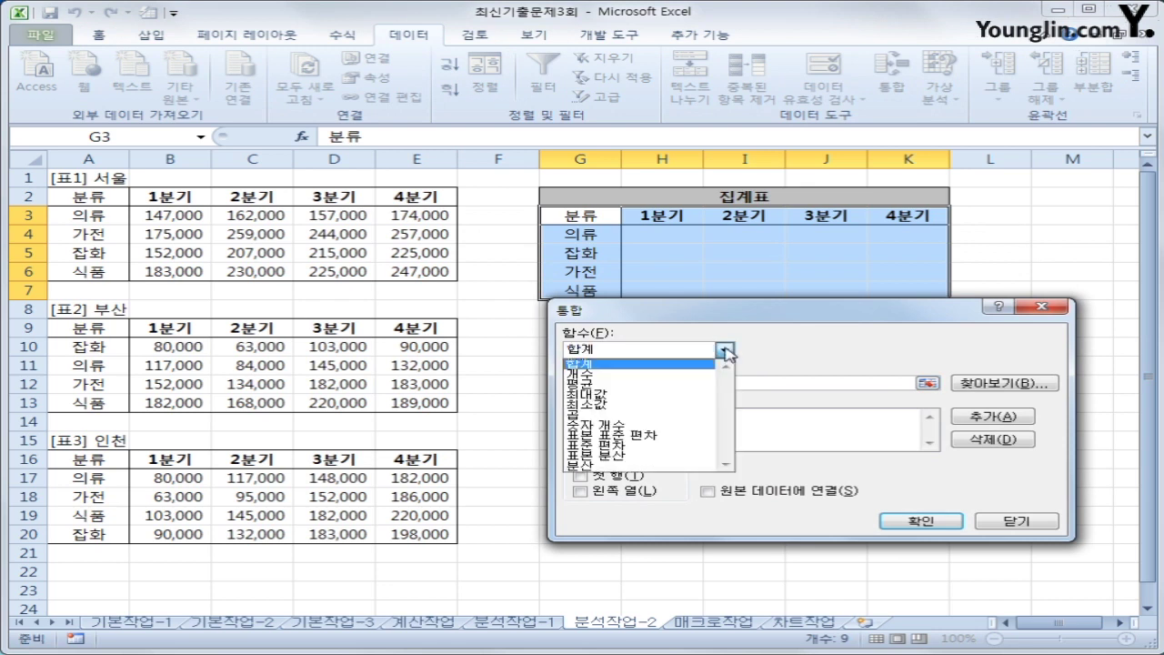
{"action": "left_click", "coordinate": [682, 383]}
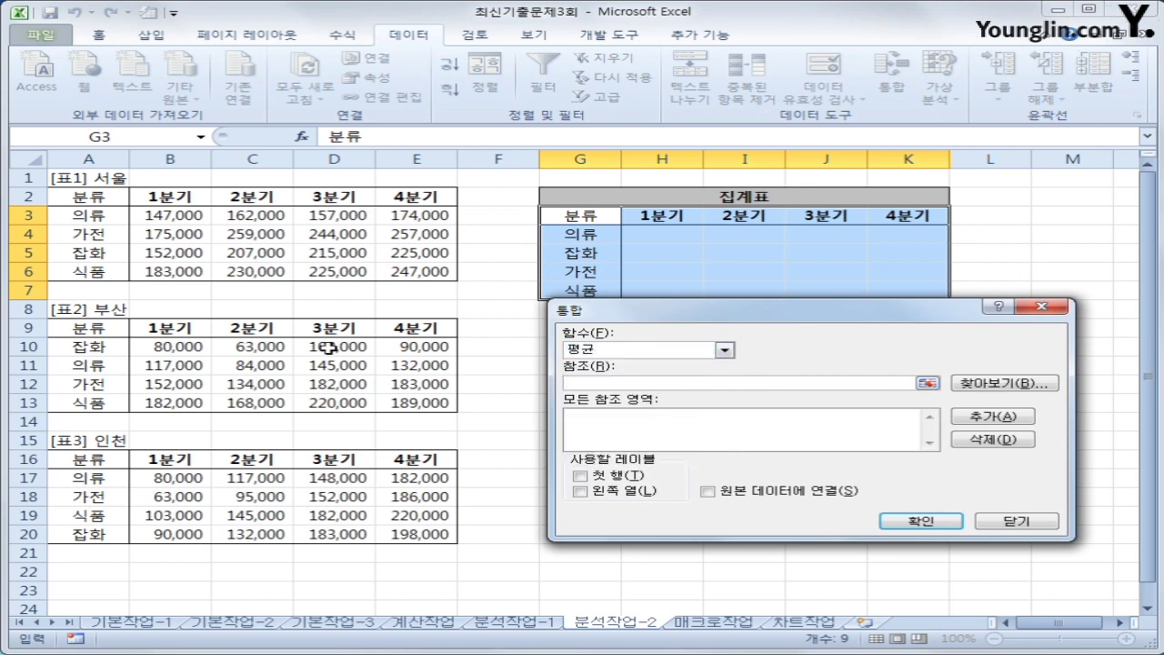
Step: Add the 서울, 부산 and 인천 tables A2:E6, A9:E13 and A16:E20 as consolidation reference ranges
{"action": "left_click_drag", "start_coordinate": [93, 201], "coordinate": [402, 267]}
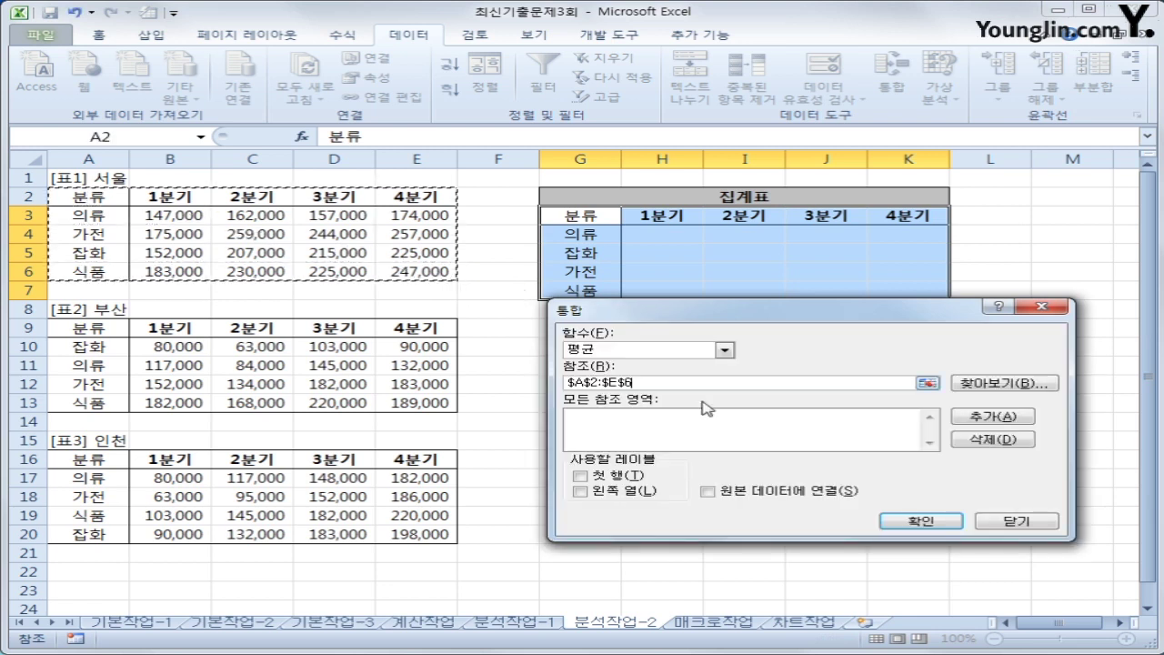
{"action": "left_click", "coordinate": [977, 418]}
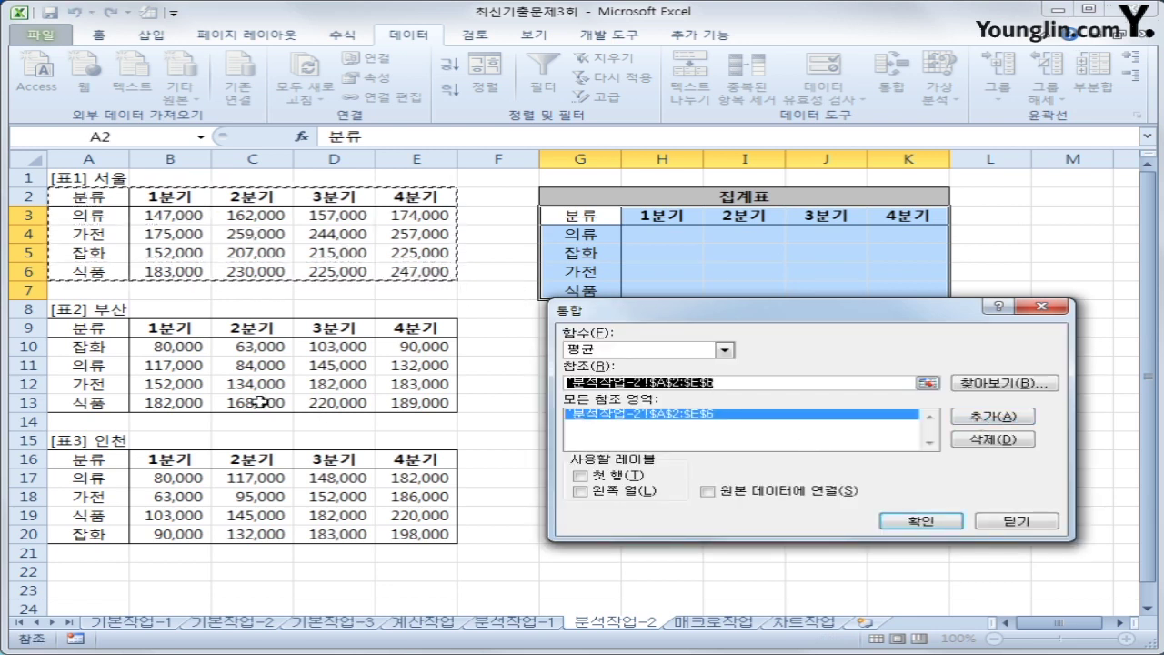
{"action": "left_click_drag", "start_coordinate": [84, 330], "coordinate": [391, 402]}
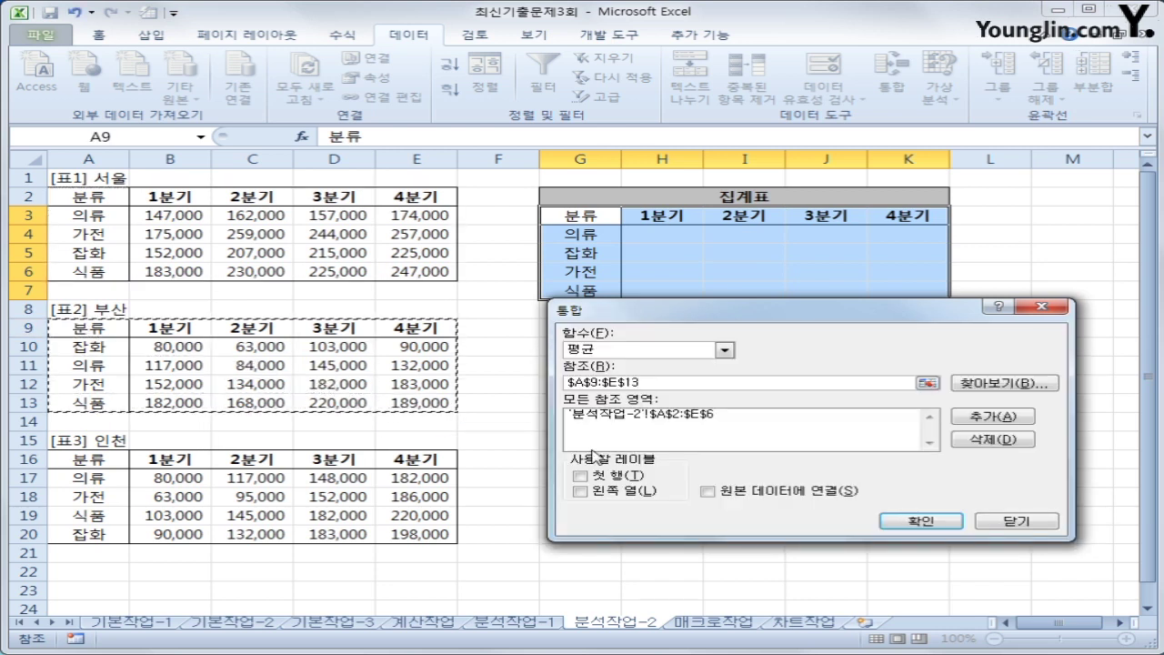
{"action": "left_click", "coordinate": [996, 419]}
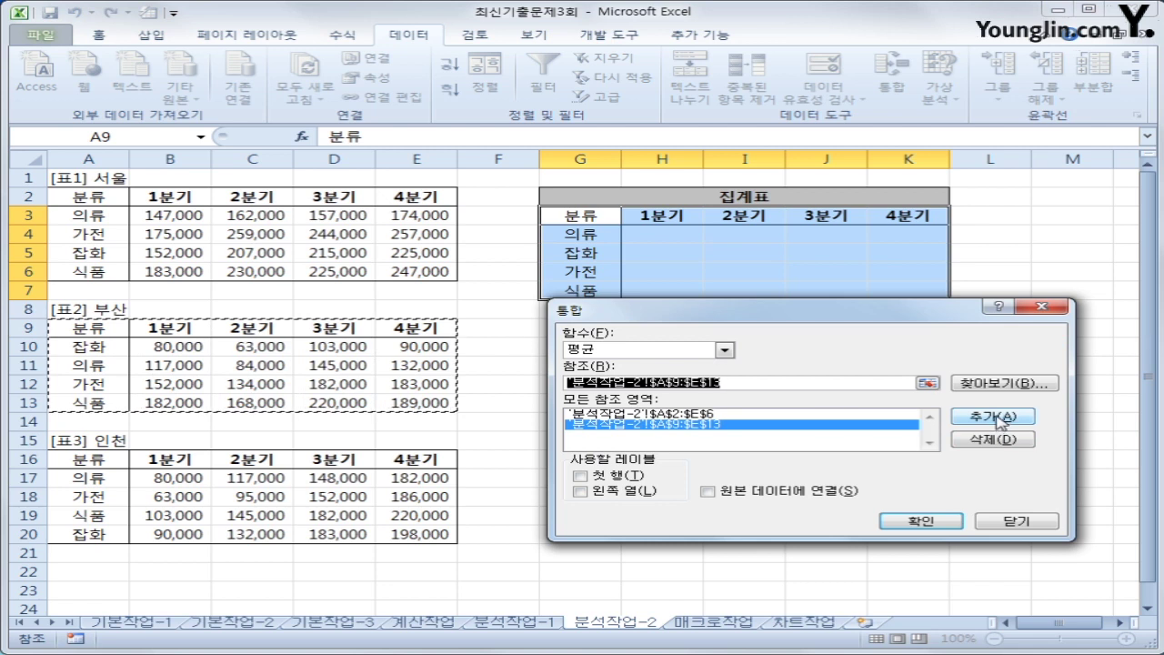
{"action": "left_click", "coordinate": [75, 462]}
{"action": "left_click_drag", "start_coordinate": [99, 461], "coordinate": [405, 534]}
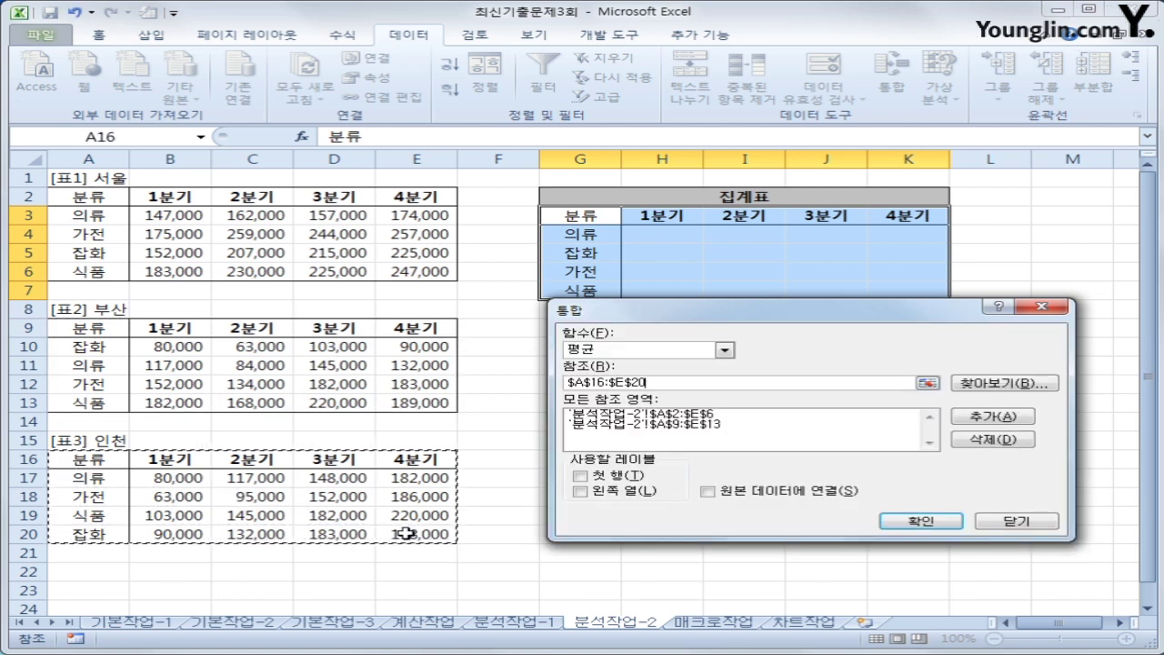
{"action": "left_click", "coordinate": [981, 417]}
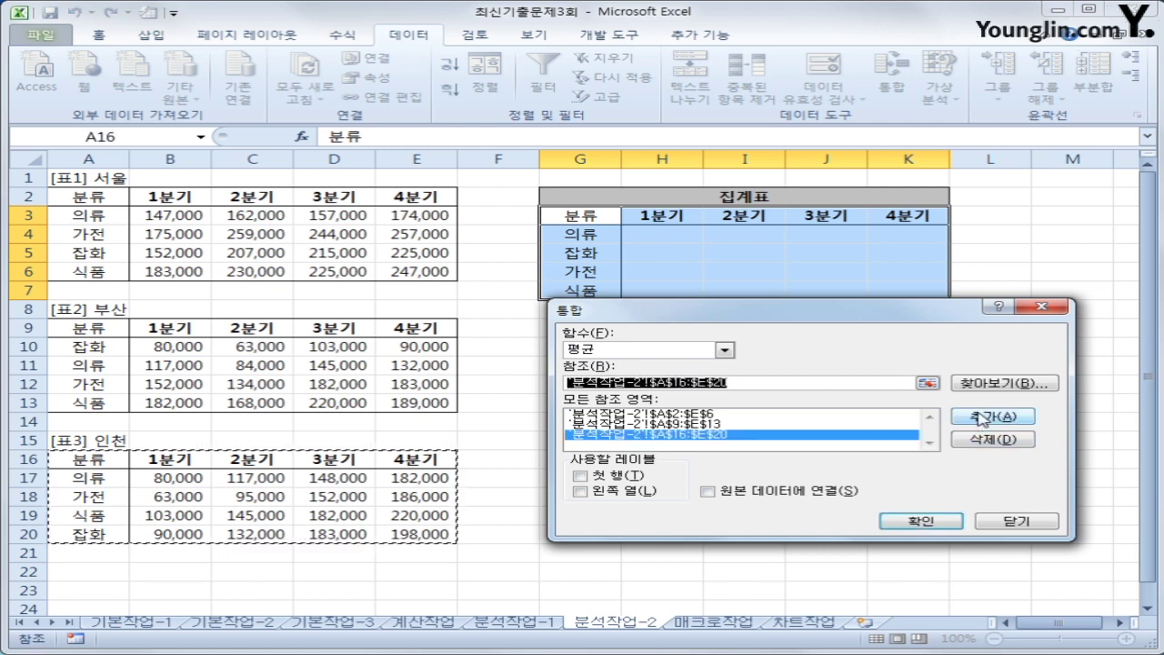
Step: Use the 첫 행 and 왼쪽 열 labels and run the consolidation into the 집계표
{"action": "left_click", "coordinate": [609, 477]}
{"action": "left_click", "coordinate": [603, 492]}
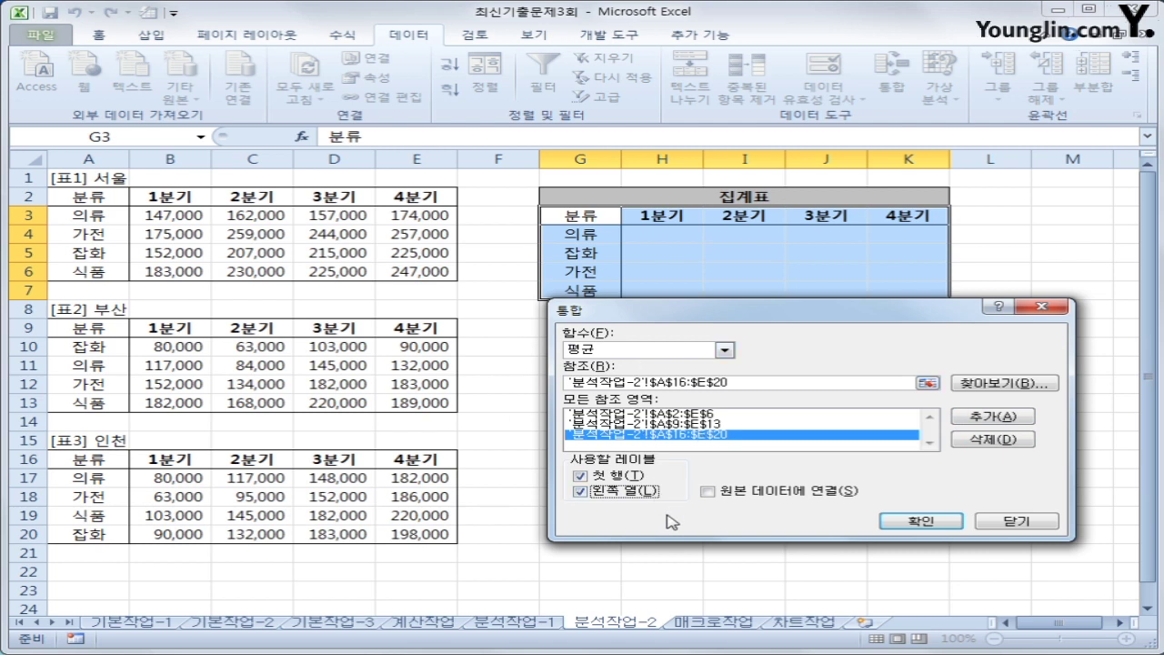
{"action": "left_click", "coordinate": [917, 520]}
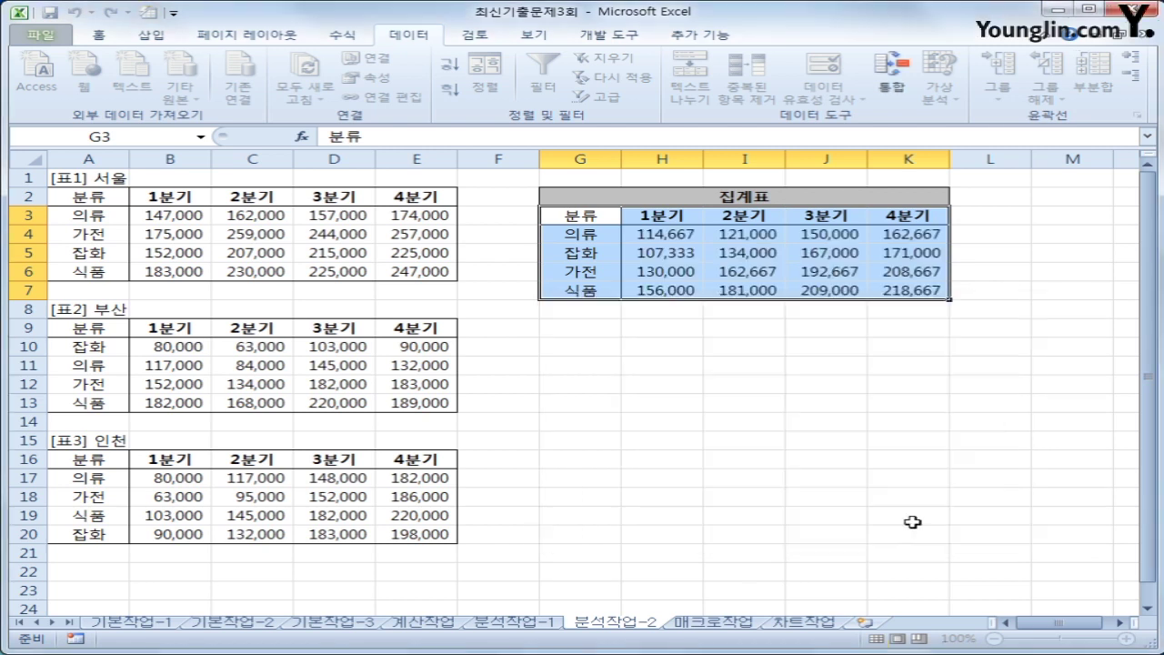
{"action": "left_click", "coordinate": [903, 290]}
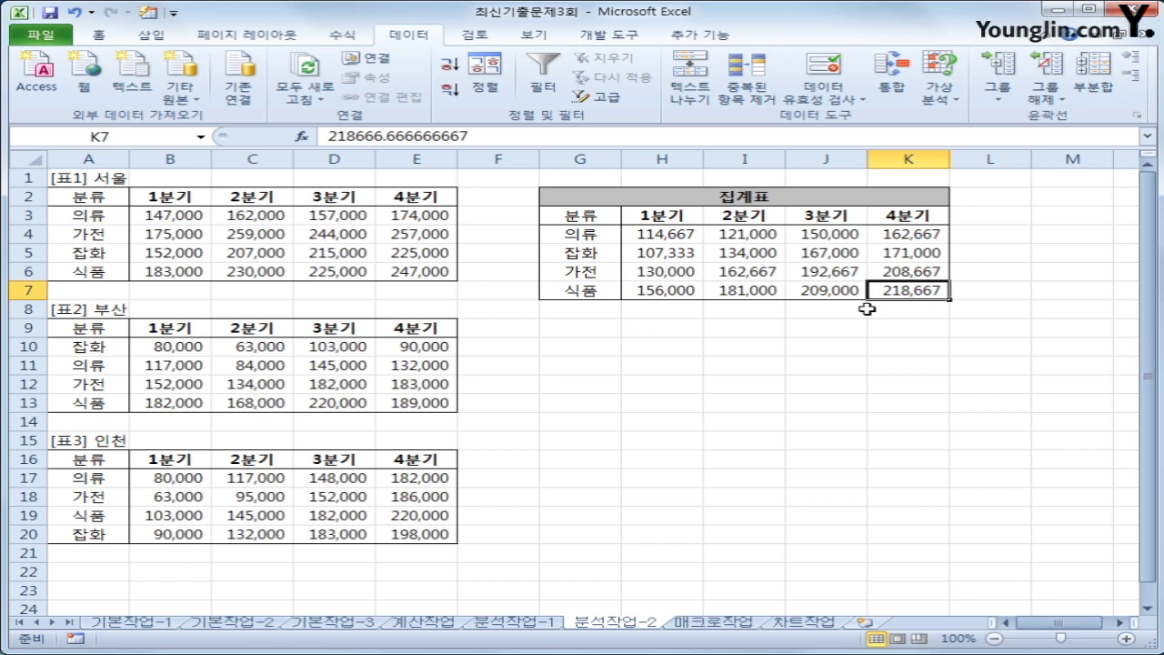
Step: On the 매크로작업 sheet, start recording a macro named 합계
{"action": "left_click", "coordinate": [741, 622]}
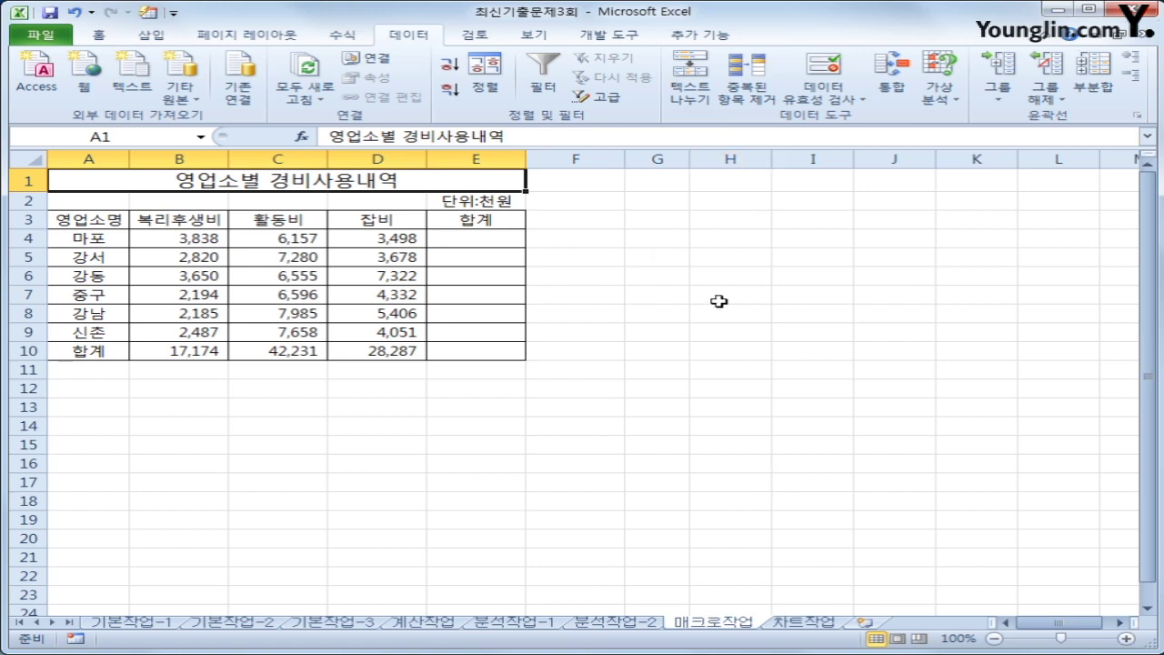
{"action": "left_click", "coordinate": [666, 233]}
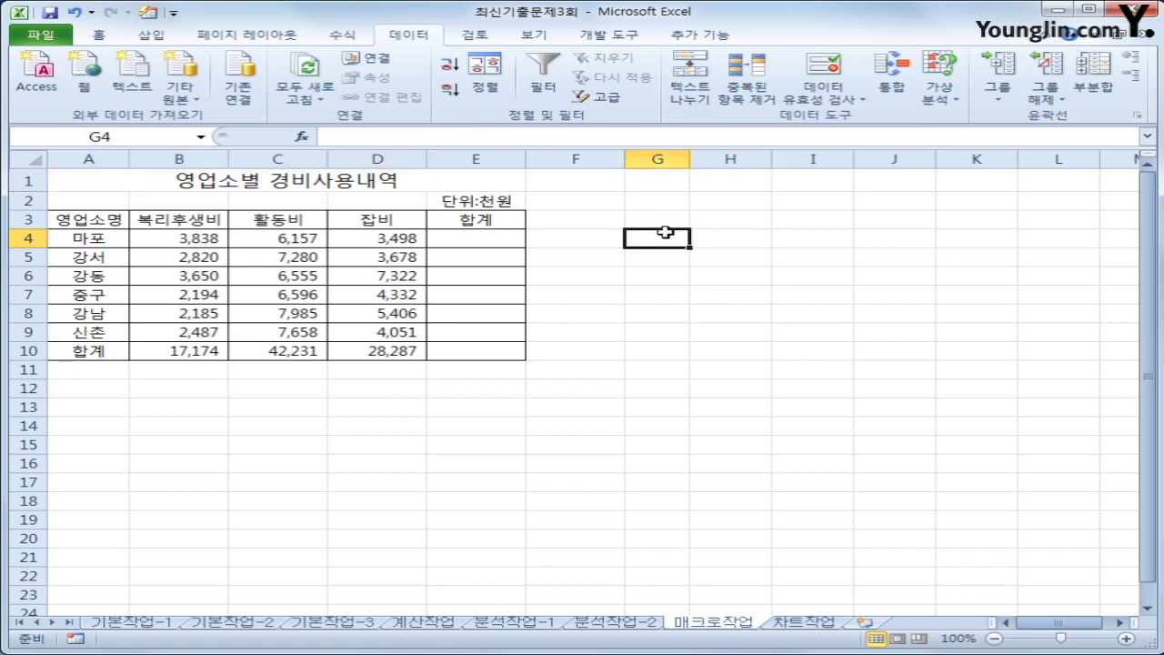
{"action": "left_click", "coordinate": [608, 34]}
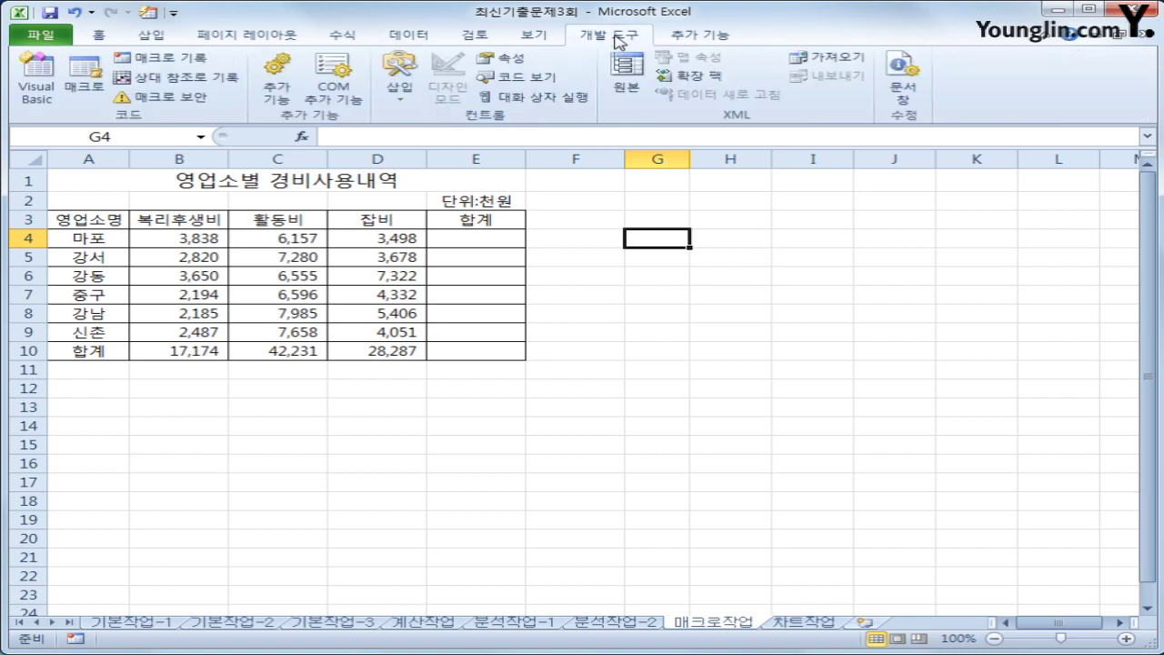
{"action": "left_click", "coordinate": [160, 57]}
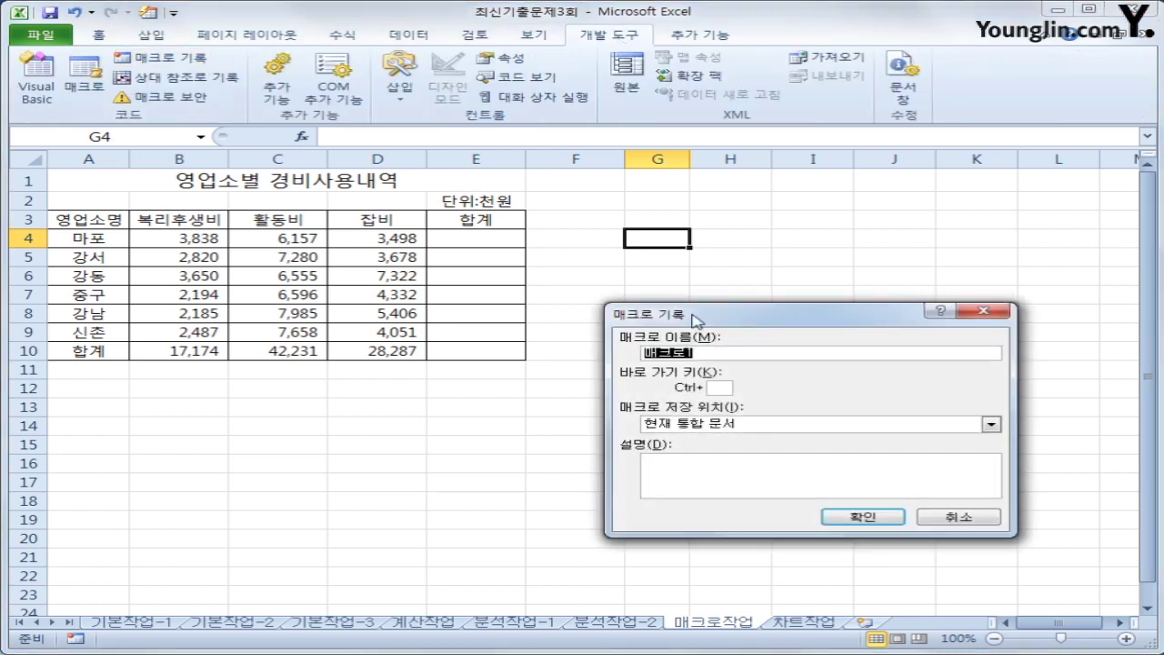
{"action": "left_click_drag", "start_coordinate": [694, 313], "coordinate": [723, 245]}
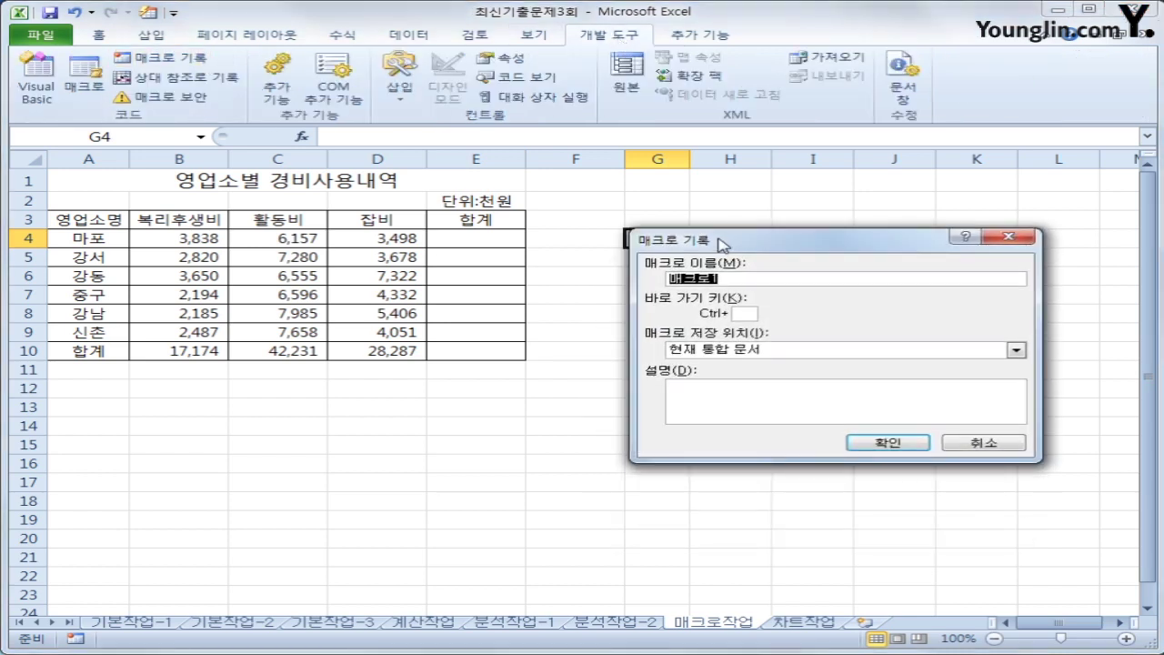
{"action": "type", "text": "ㅎ"}
{"action": "type", "text": "계"}
{"action": "left_click", "coordinate": [868, 441]}
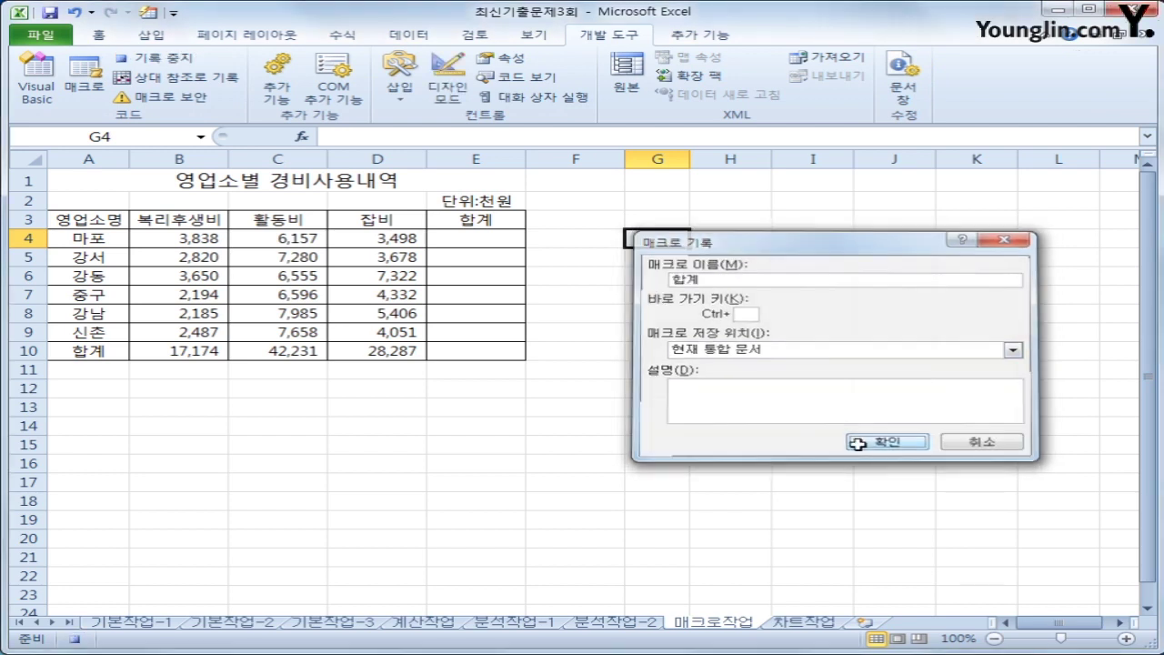
Step: Fill the 합계 column E4:E10 with row sums using AutoSum on B4:E10, and check the formulas in E4 and E10
{"action": "left_click", "coordinate": [498, 241]}
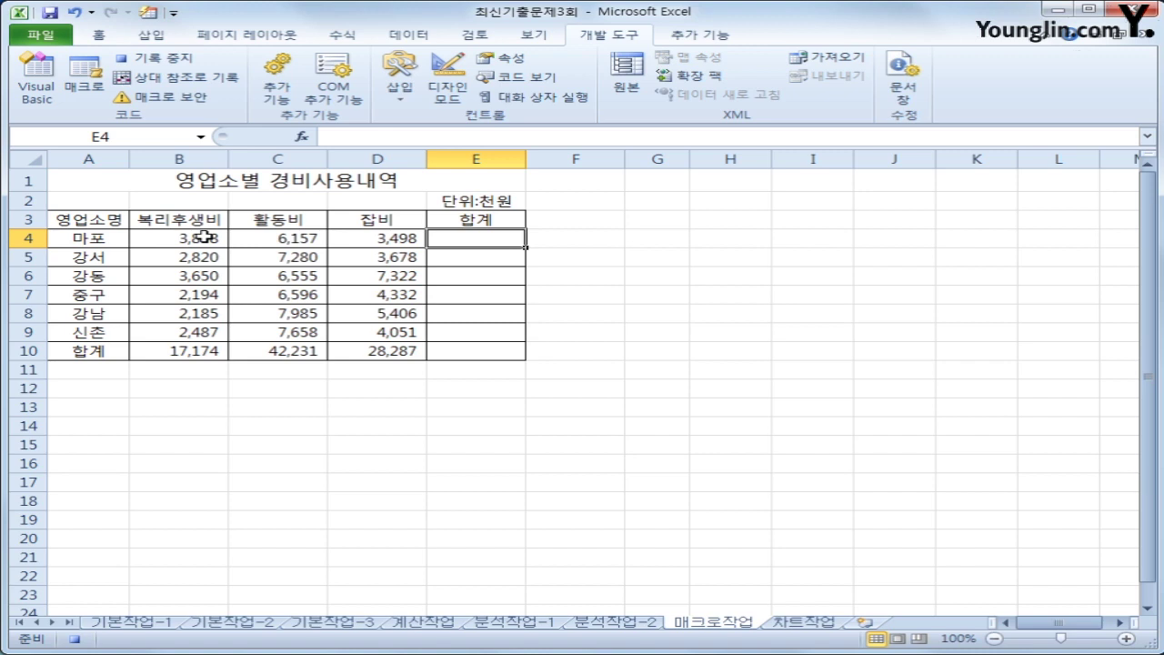
{"action": "left_click_drag", "start_coordinate": [205, 237], "coordinate": [470, 346]}
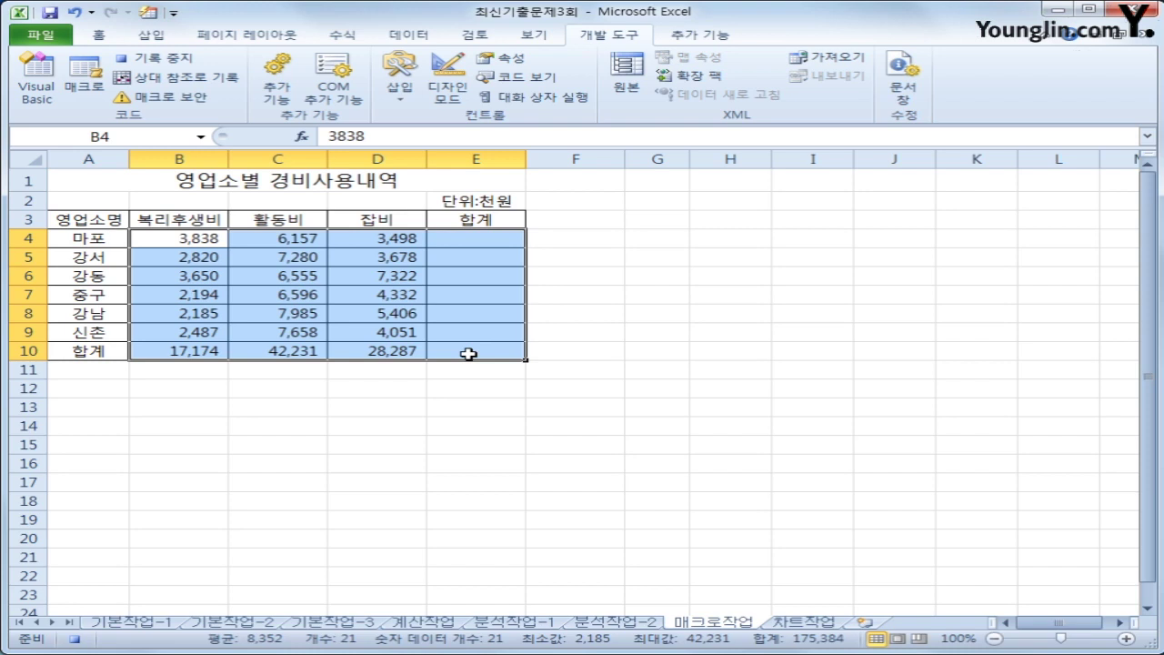
{"action": "left_click", "coordinate": [336, 36]}
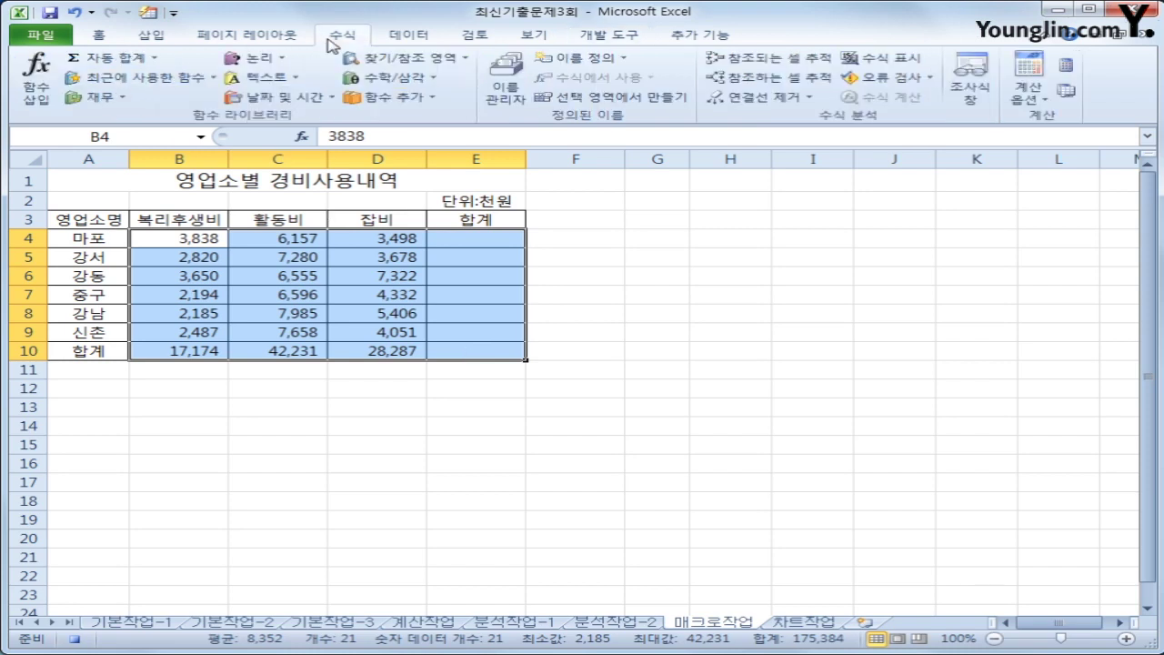
{"action": "left_click", "coordinate": [157, 58]}
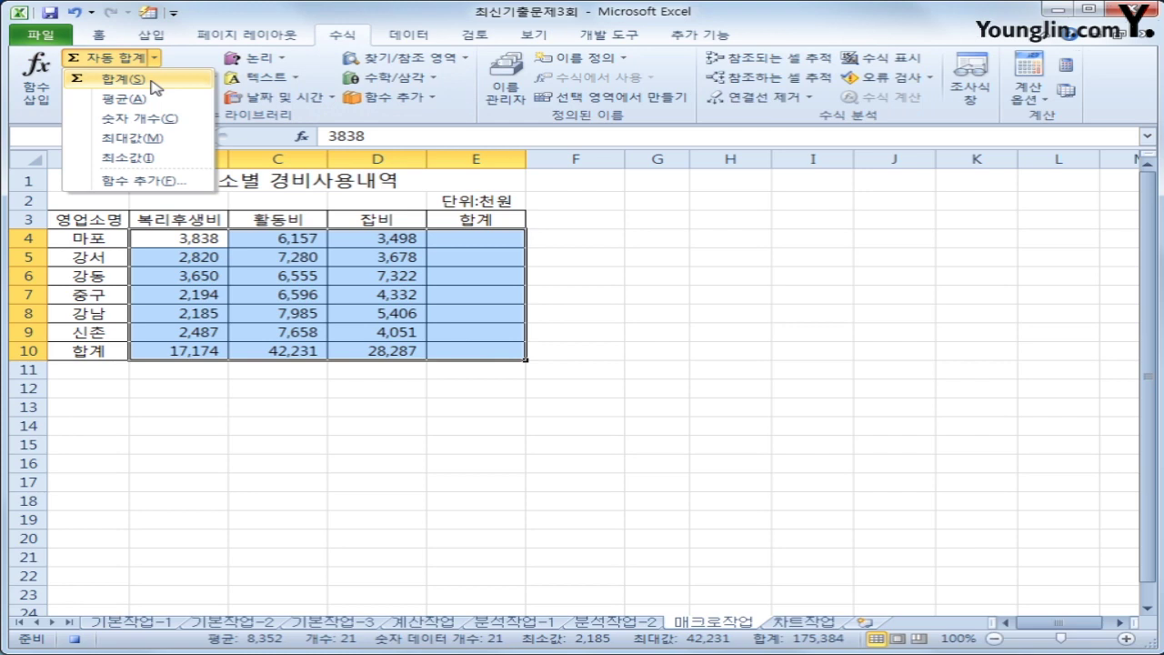
{"action": "left_click", "coordinate": [123, 79]}
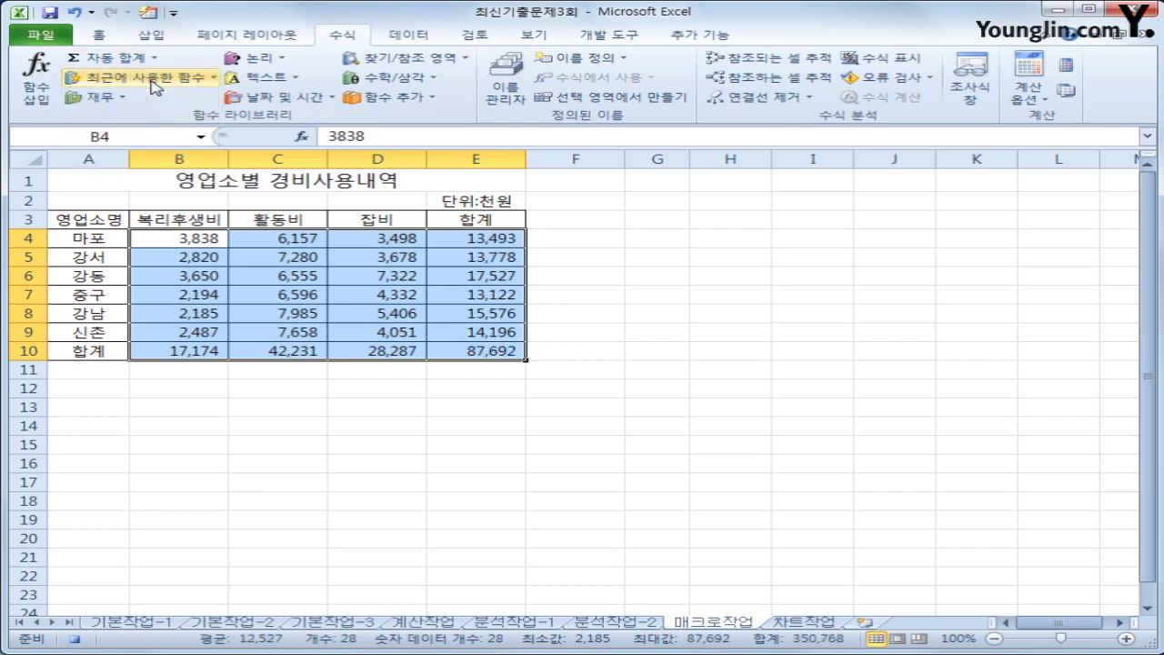
{"action": "left_click_drag", "start_coordinate": [208, 244], "coordinate": [364, 241]}
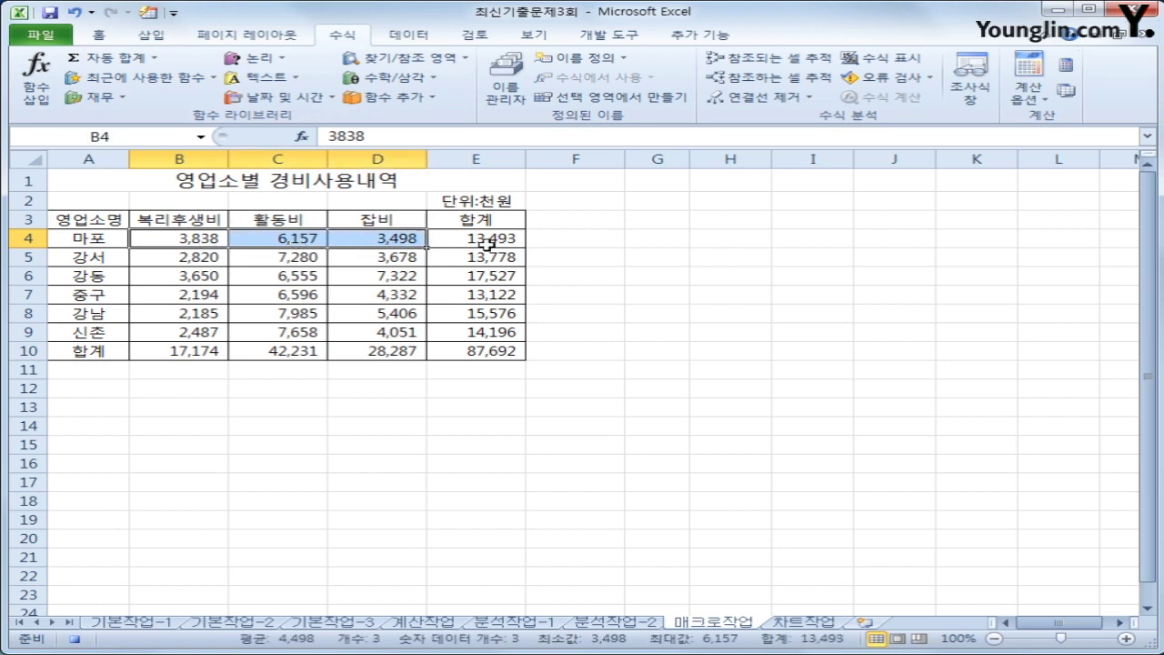
{"action": "left_click", "coordinate": [488, 242]}
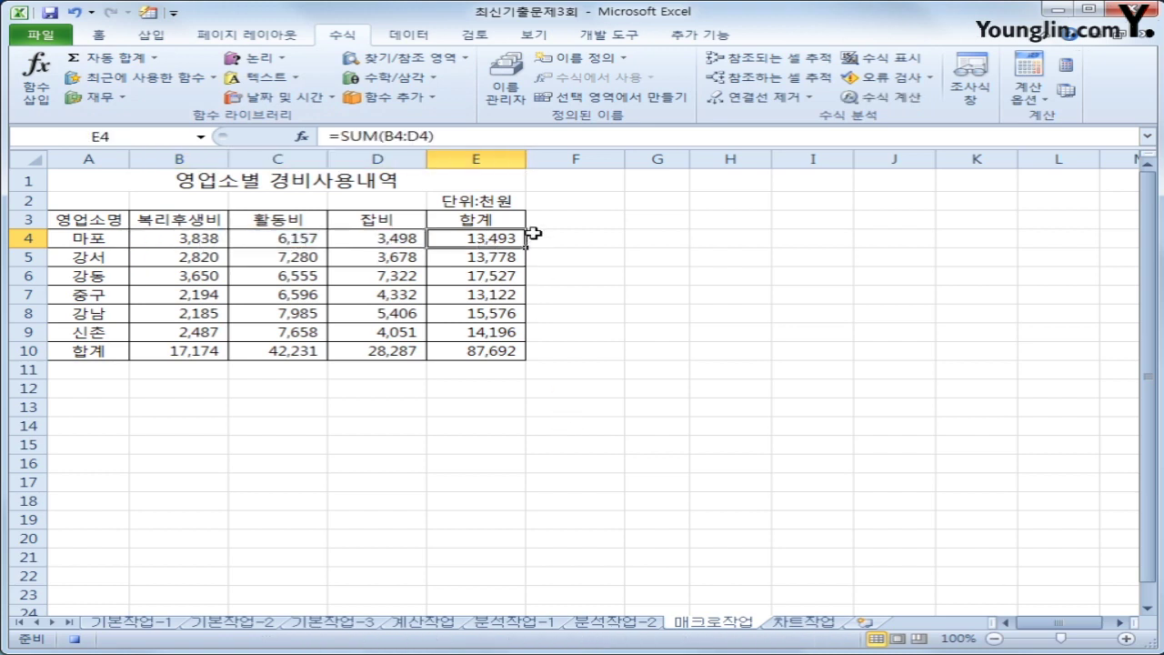
{"action": "left_click", "coordinate": [491, 353]}
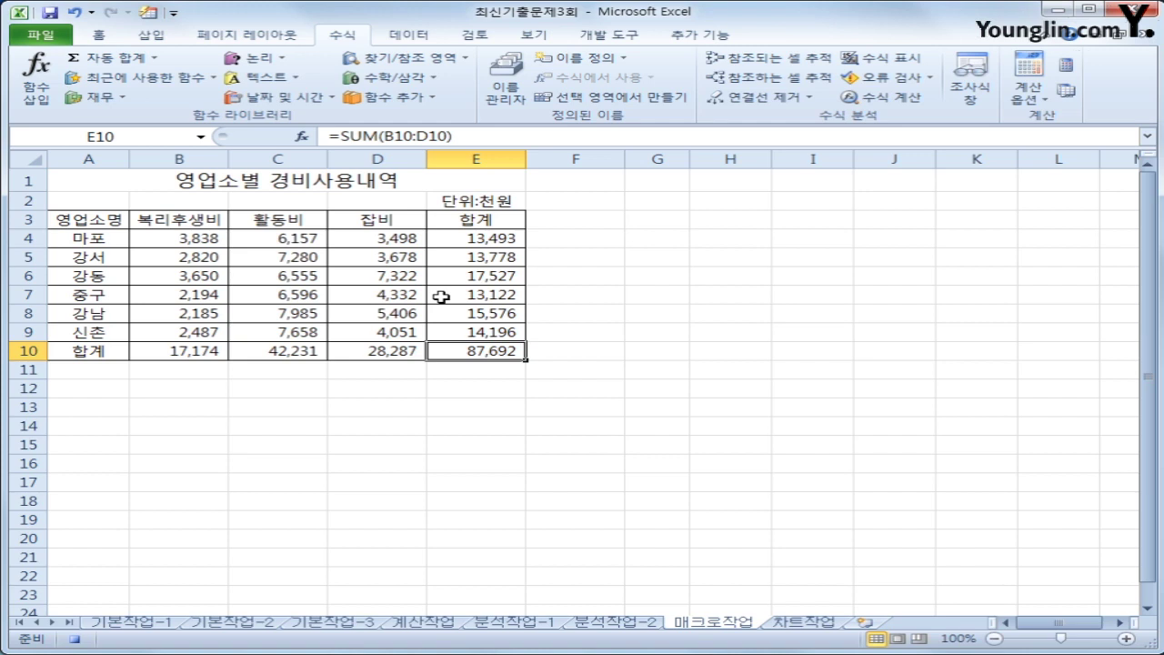
Step: Stop recording the 합계 macro and draw a form control button over G3:H4
{"action": "left_click", "coordinate": [607, 36]}
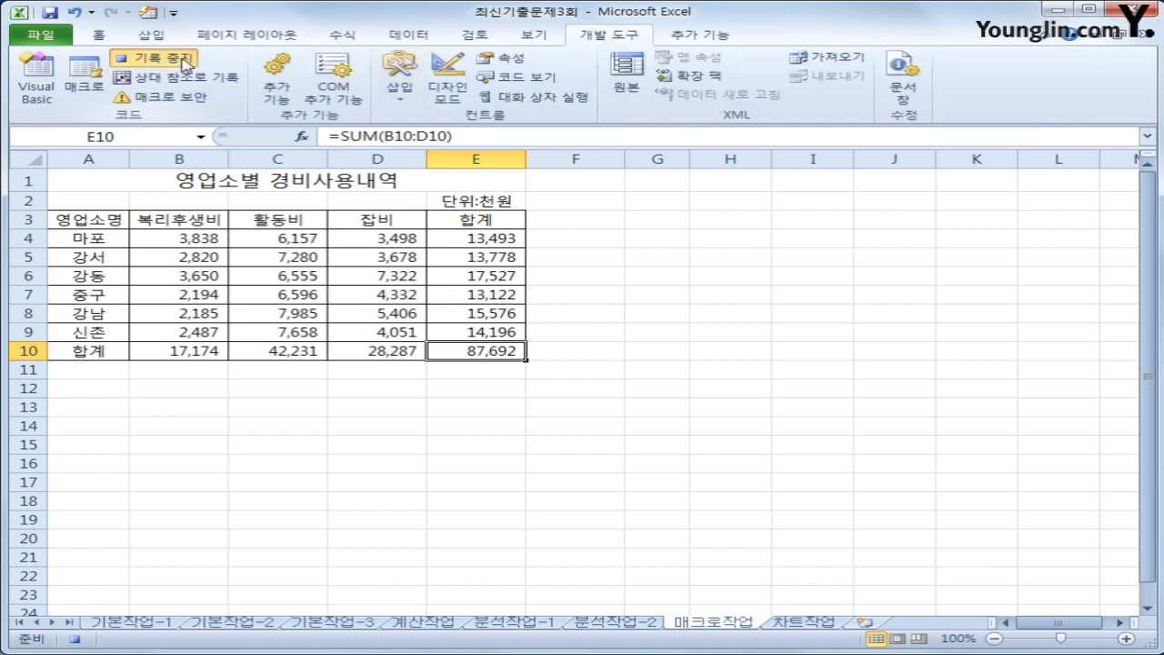
{"action": "left_click", "coordinate": [649, 448]}
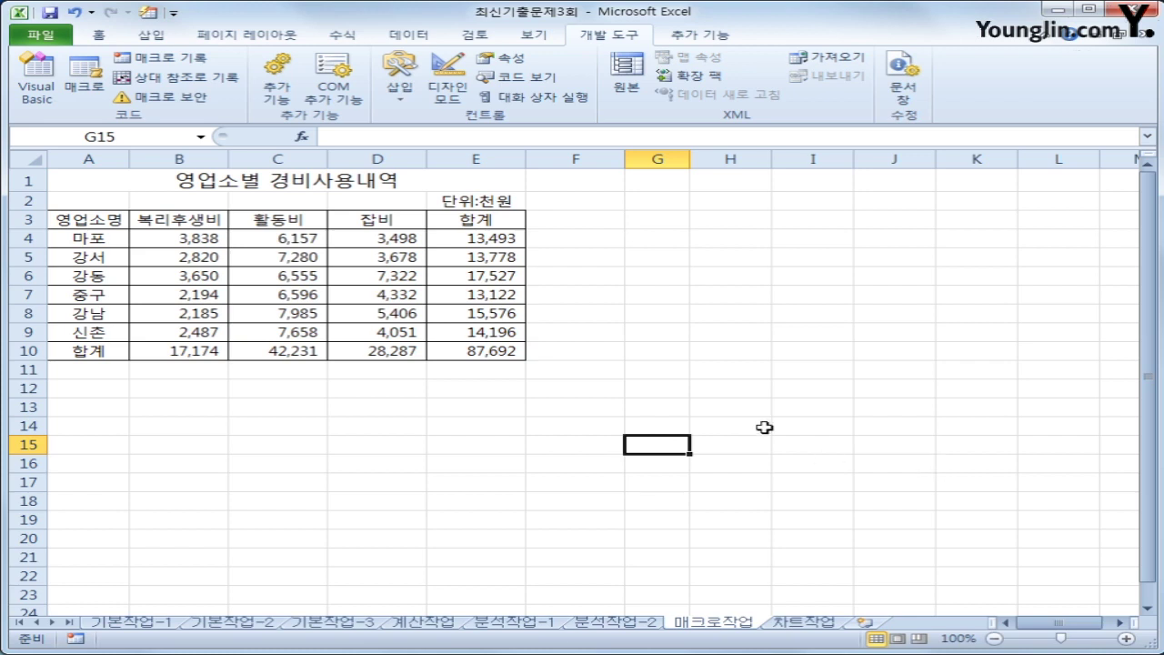
{"action": "left_click", "coordinate": [400, 88]}
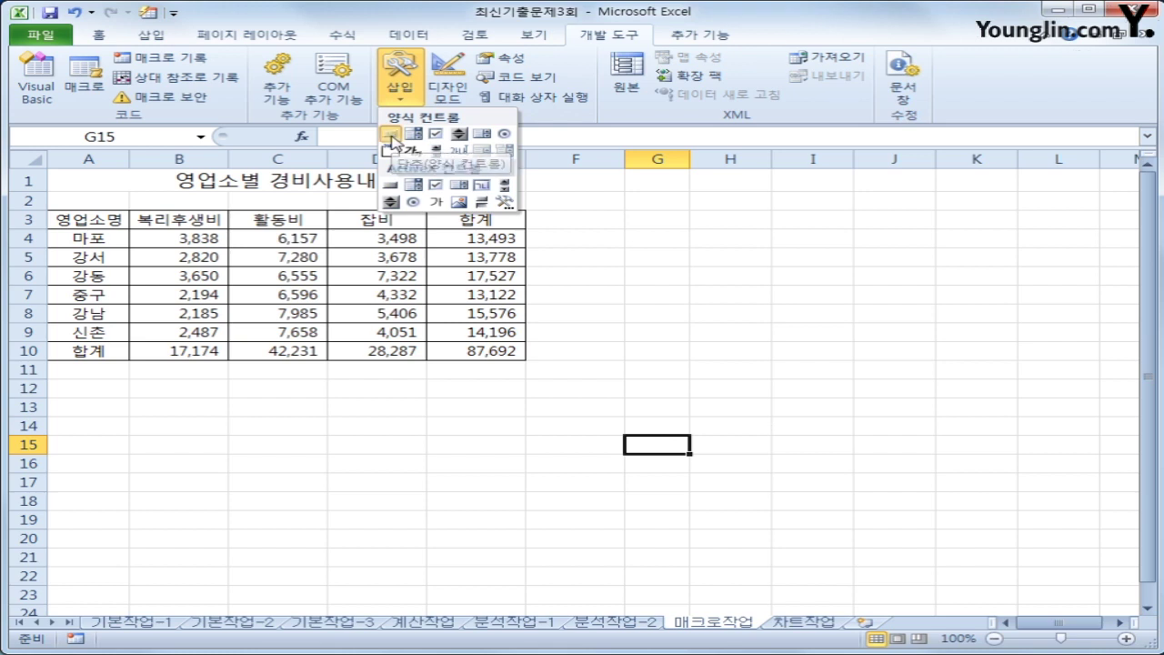
{"action": "left_click", "coordinate": [391, 134]}
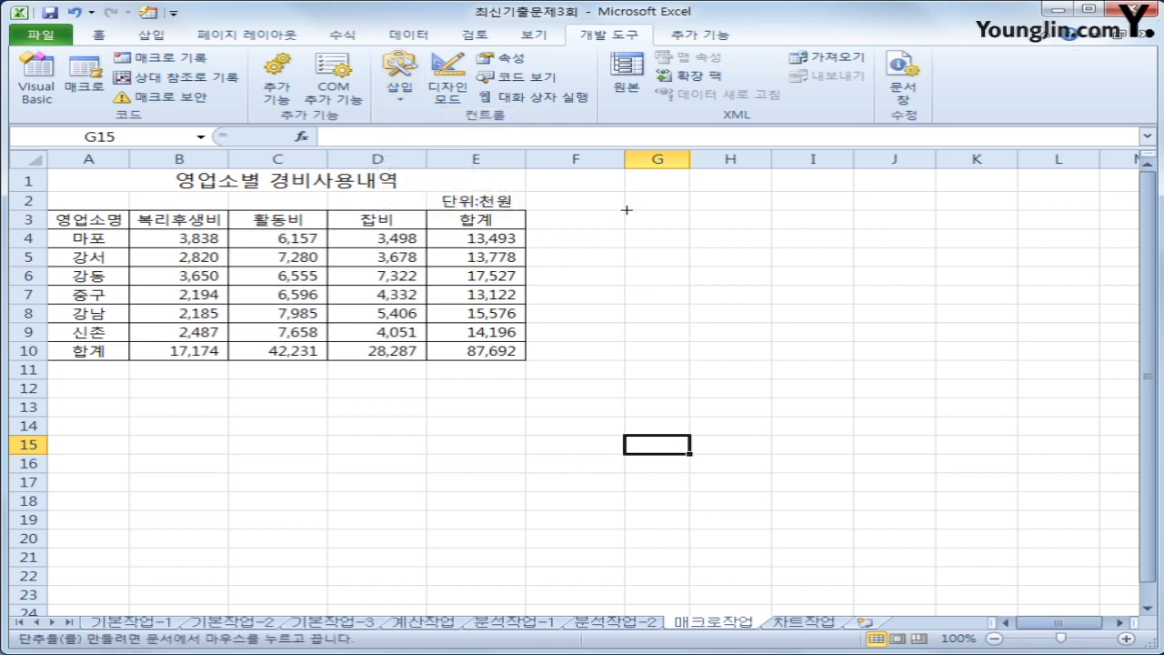
{"action": "mouse_move", "coordinate": [626, 210]}
{"action": "left_mouse_down"}
{"action": "mouse_move", "coordinate": [746, 242]}
{"action": "mouse_move", "coordinate": [270, 203]}
{"action": "mouse_move", "coordinate": [188, 172]}
{"action": "mouse_move", "coordinate": [223, 185]}
{"action": "left_mouse_up"}
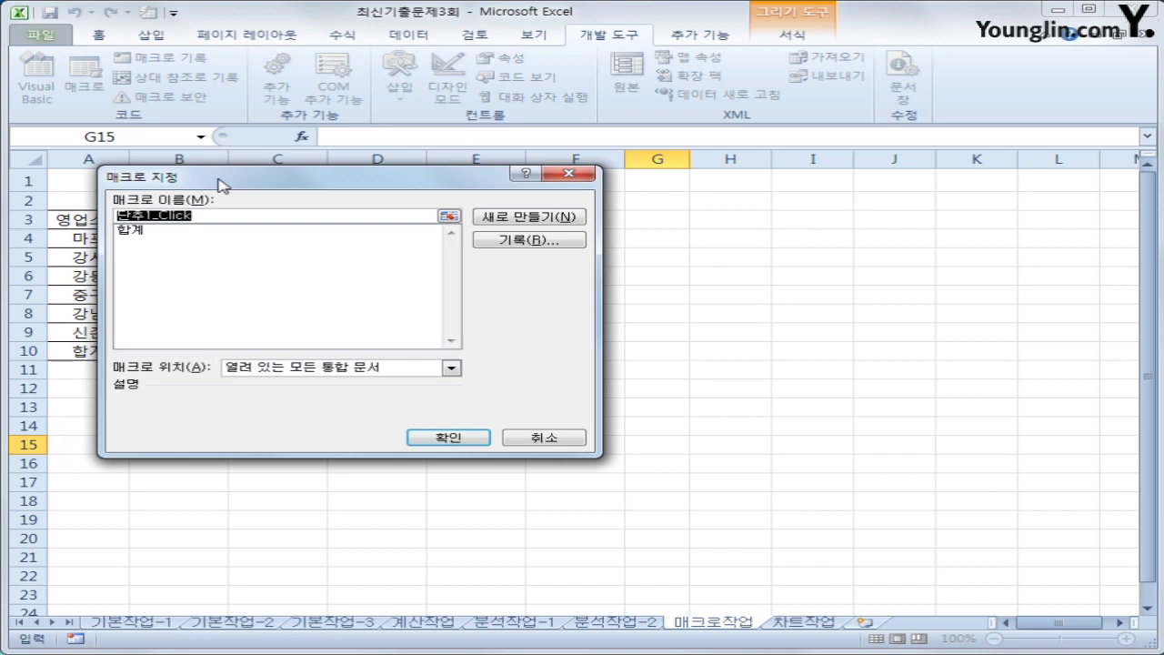
Step: Assign the 합계 macro to the new button and label it 합계
{"action": "left_click", "coordinate": [163, 236]}
{"action": "left_click", "coordinate": [168, 238]}
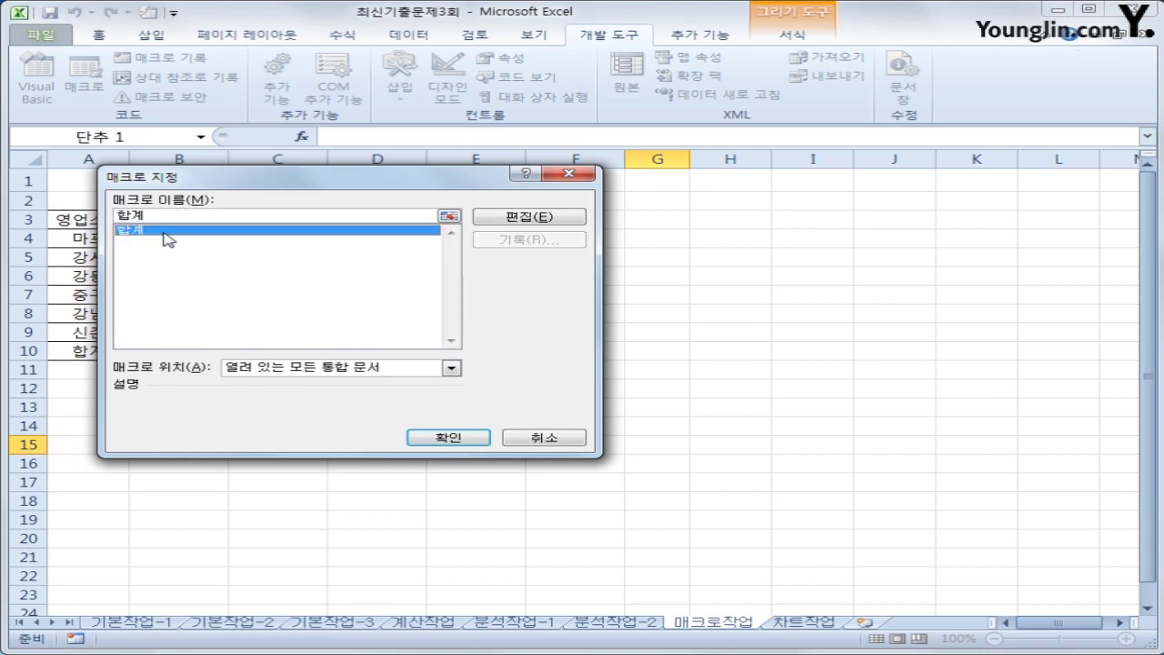
{"action": "left_click", "coordinate": [429, 437]}
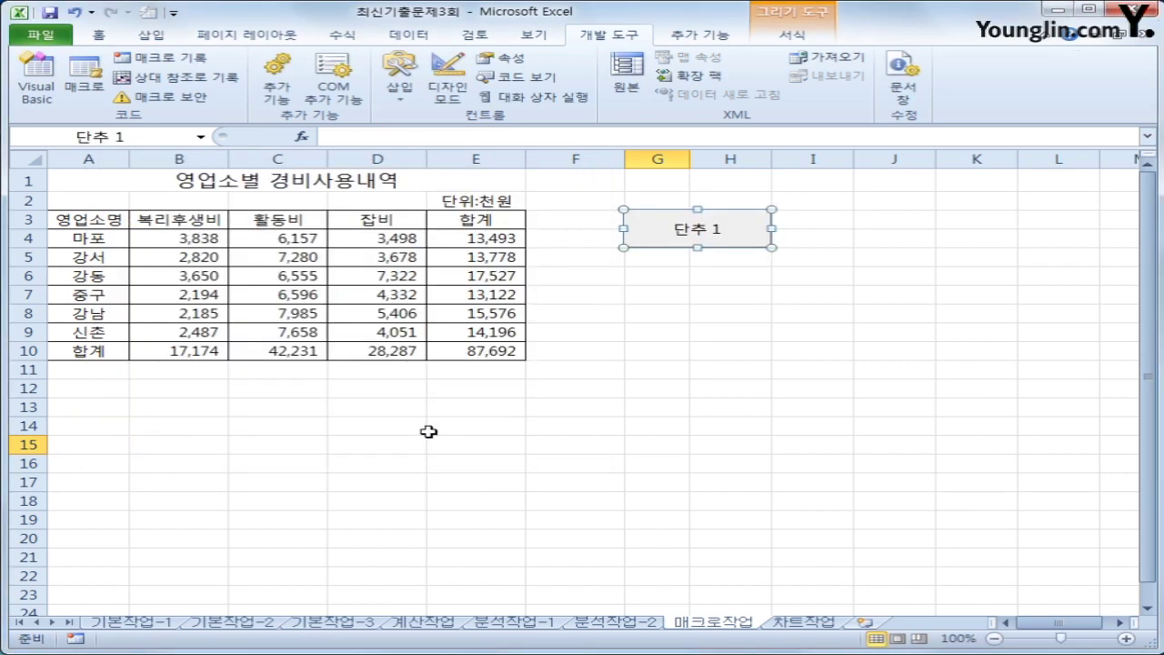
{"action": "type", "text": "합계"}
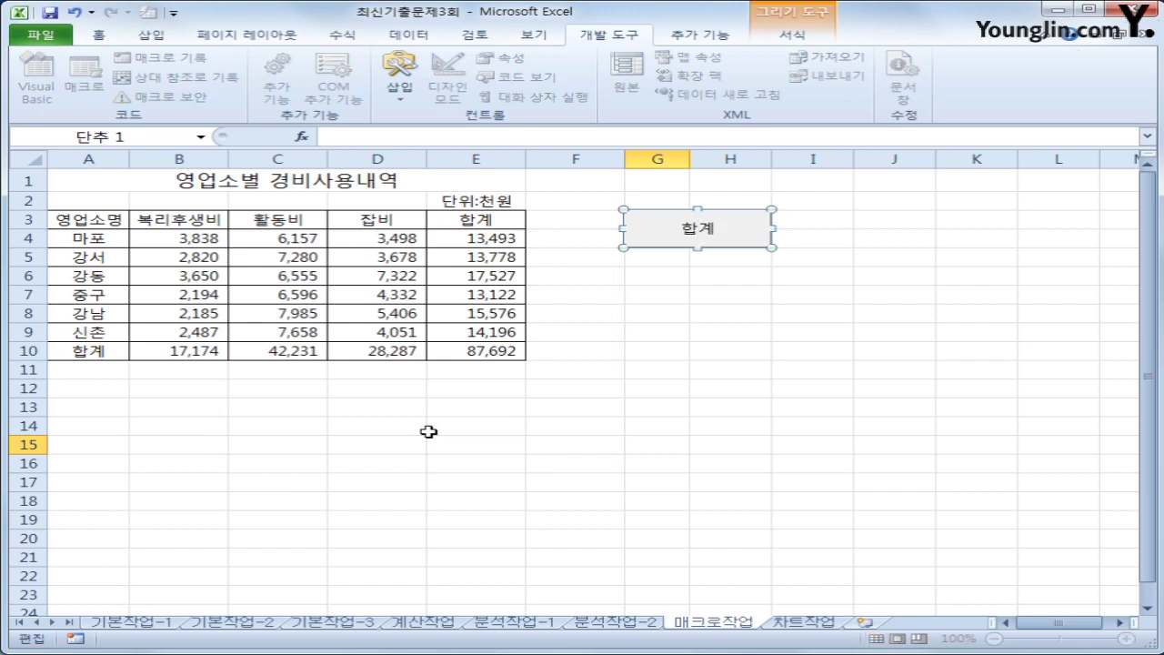
{"action": "left_click", "coordinate": [447, 456]}
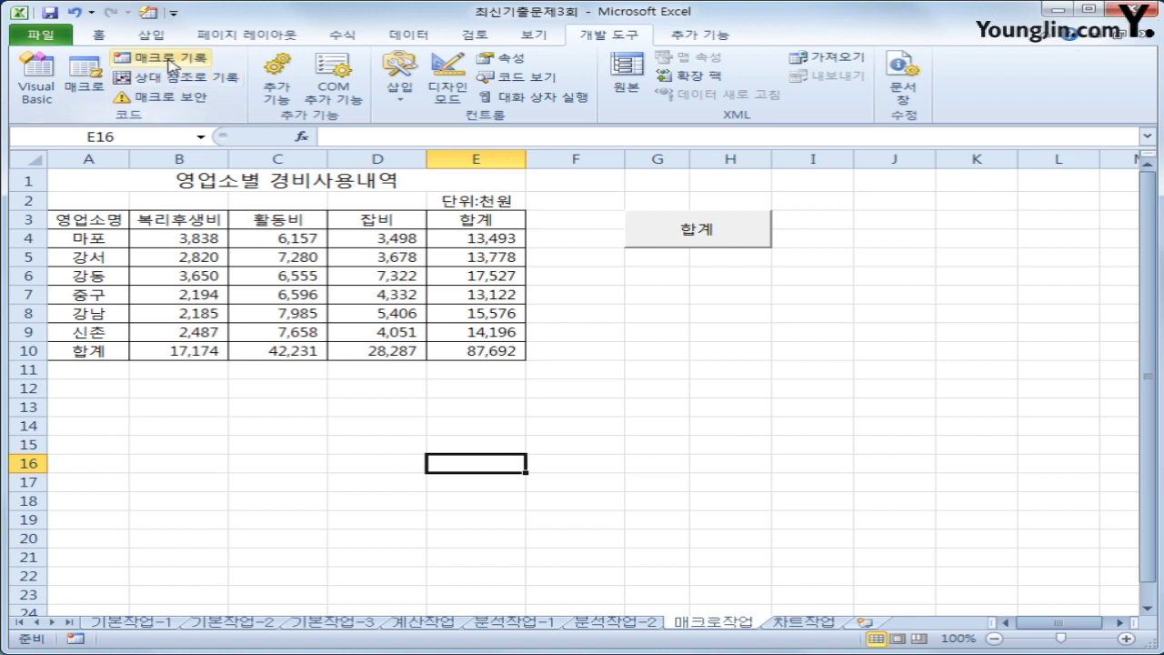
Step: Start recording a new macro named 통화, stored in the current workbook
{"action": "left_click", "coordinate": [169, 60]}
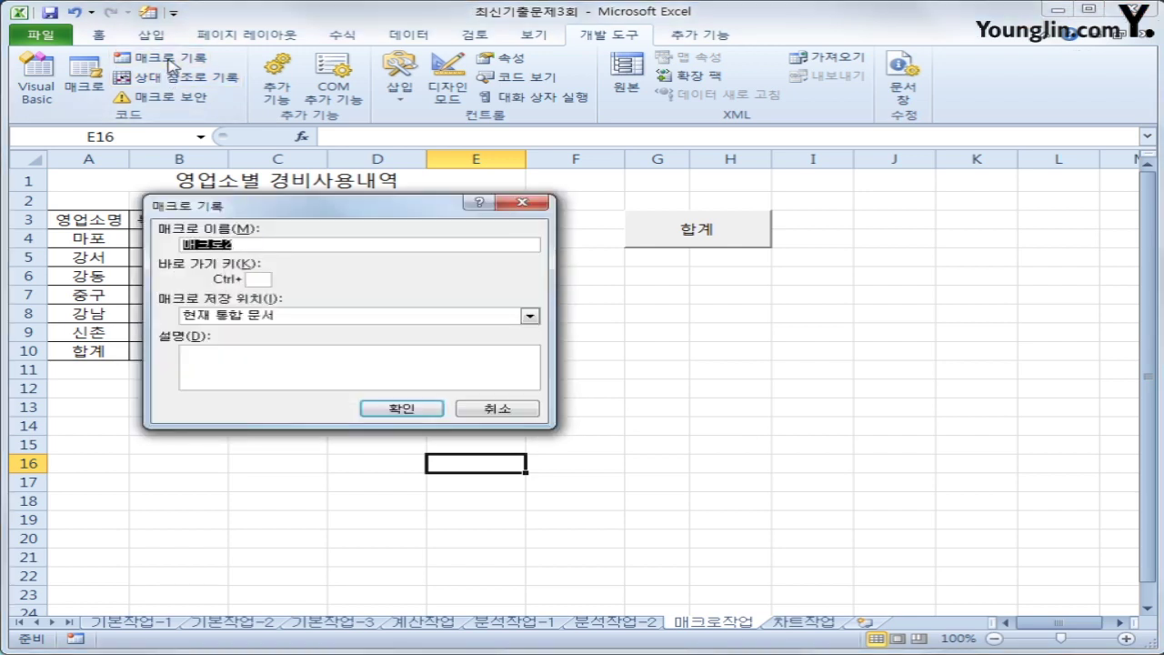
{"action": "type", "text": "ㅌ"}
{"action": "type", "text": "통화"}
{"action": "left_click", "coordinate": [375, 413]}
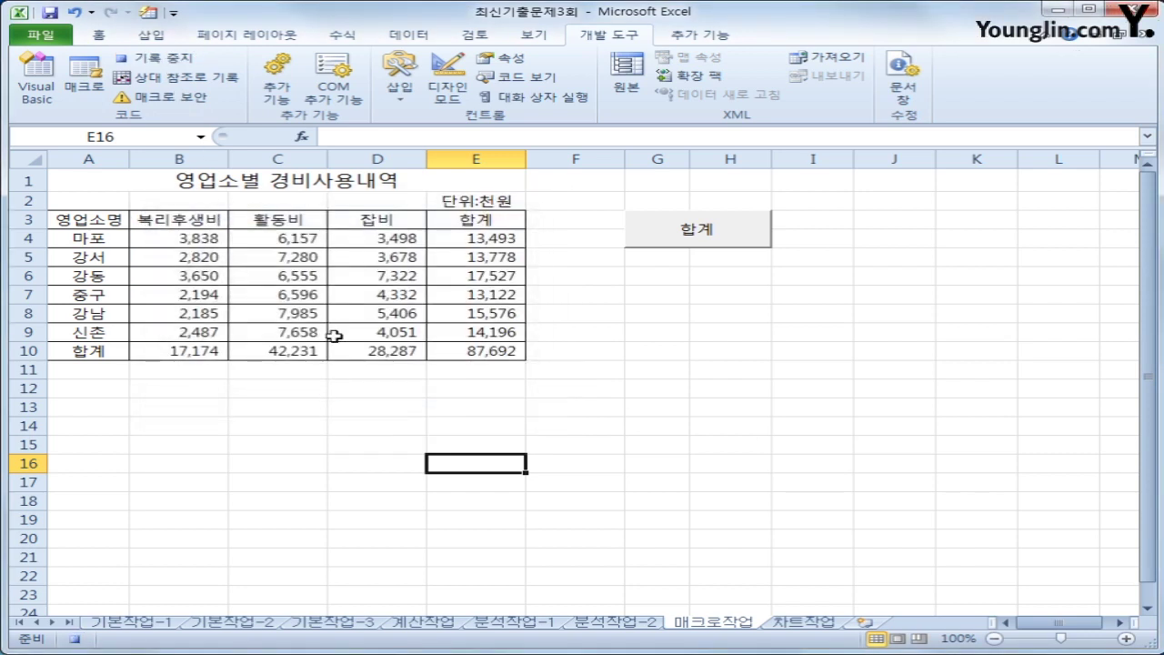
Step: Apply the 통화 number format to the totals in E4:E10 and B10:D10
{"action": "left_click", "coordinate": [464, 239]}
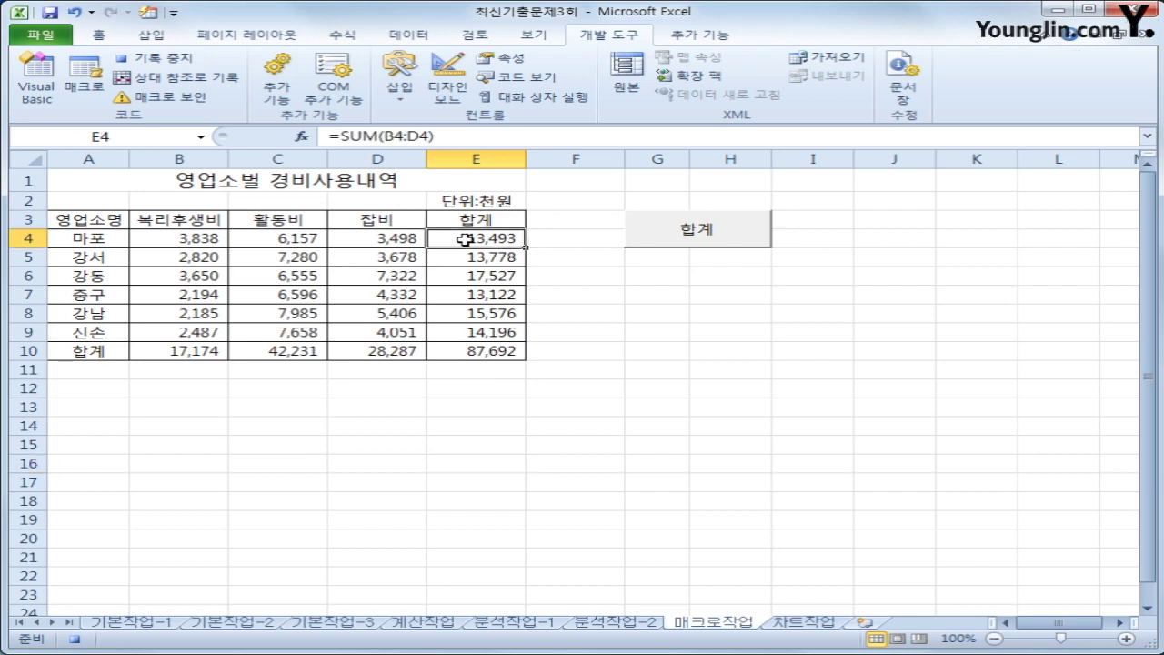
{"action": "left_click_drag", "start_coordinate": [465, 239], "coordinate": [489, 344]}
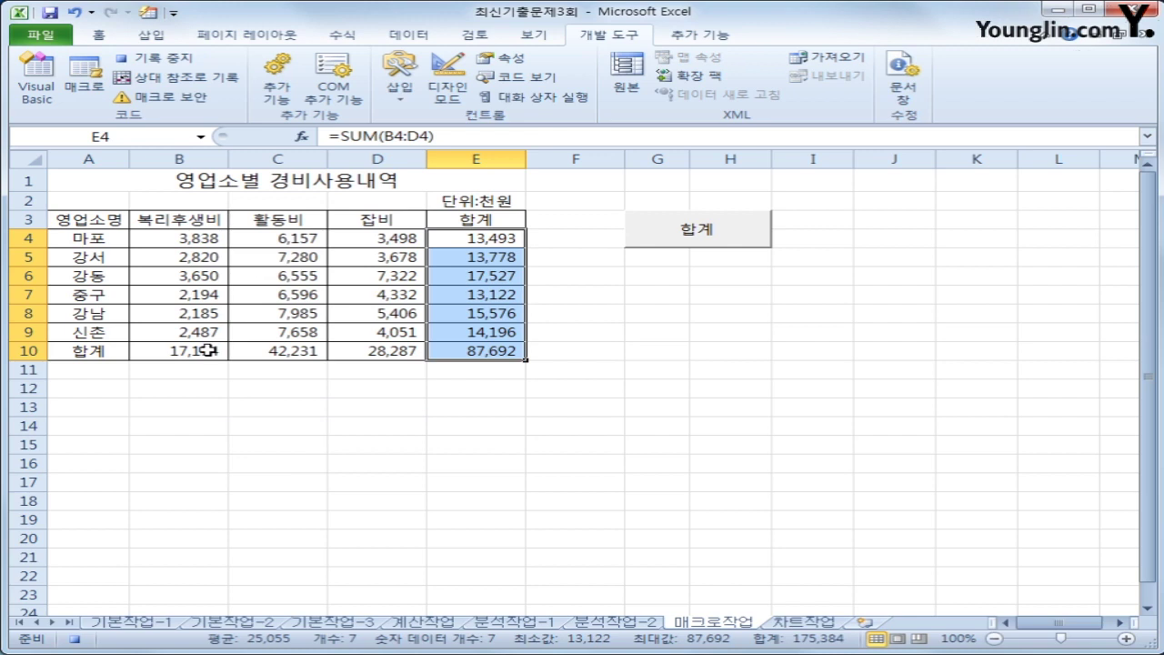
{"action": "left_click_drag", "start_coordinate": [209, 350], "coordinate": [345, 350]}
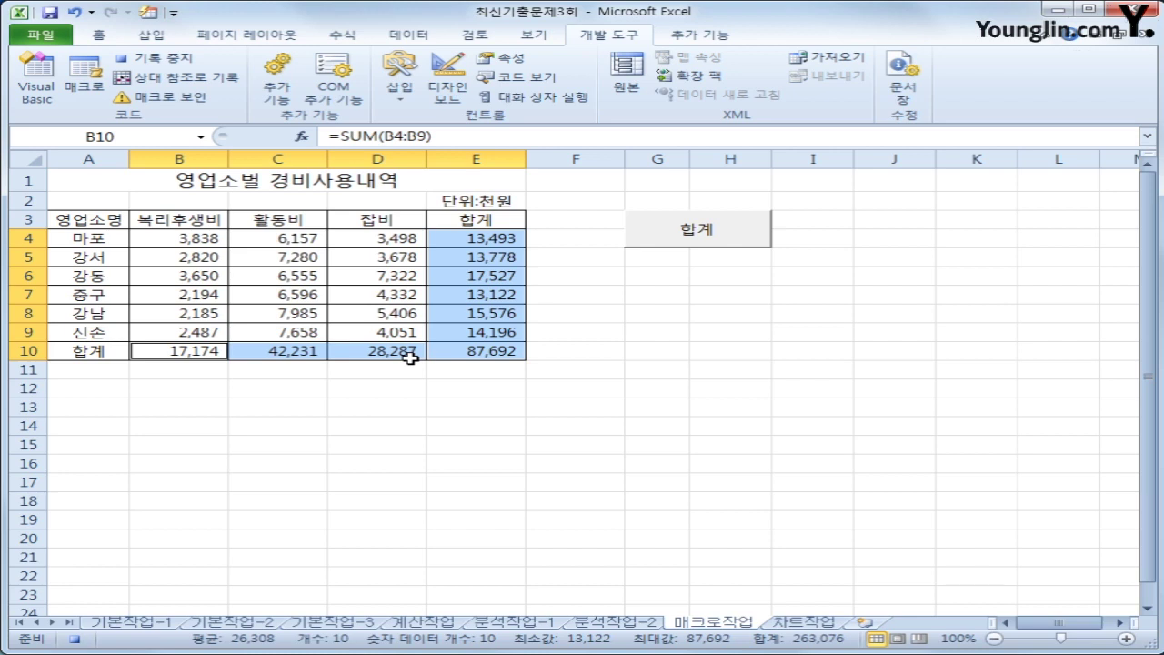
{"action": "left_click", "coordinate": [111, 38]}
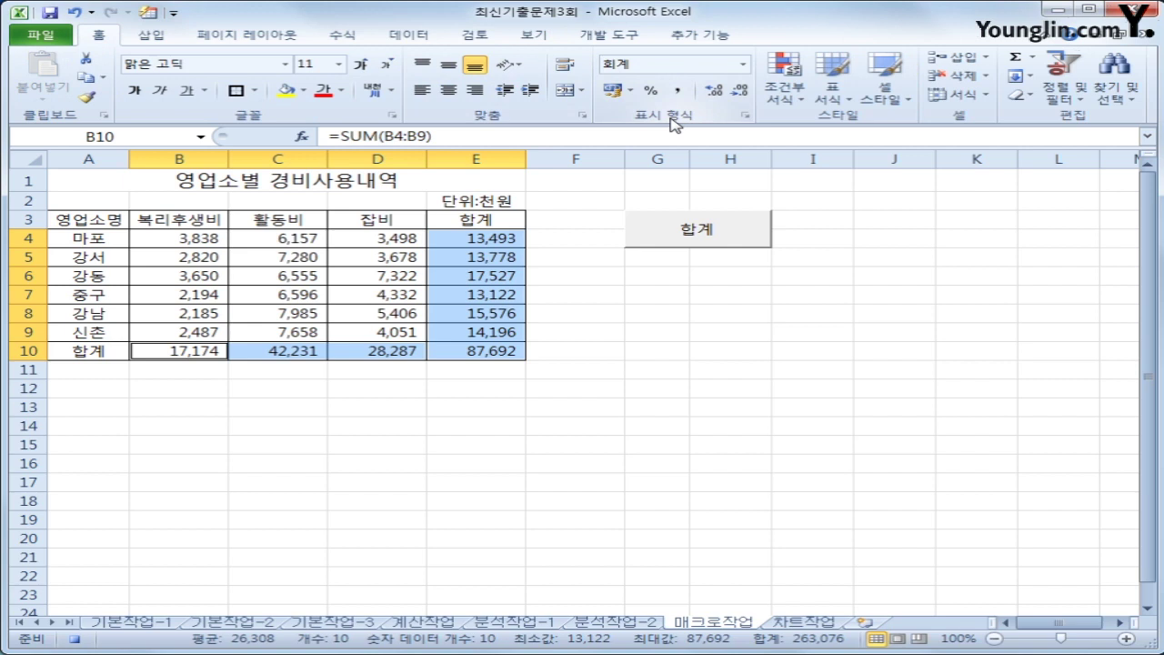
{"action": "left_click", "coordinate": [744, 65]}
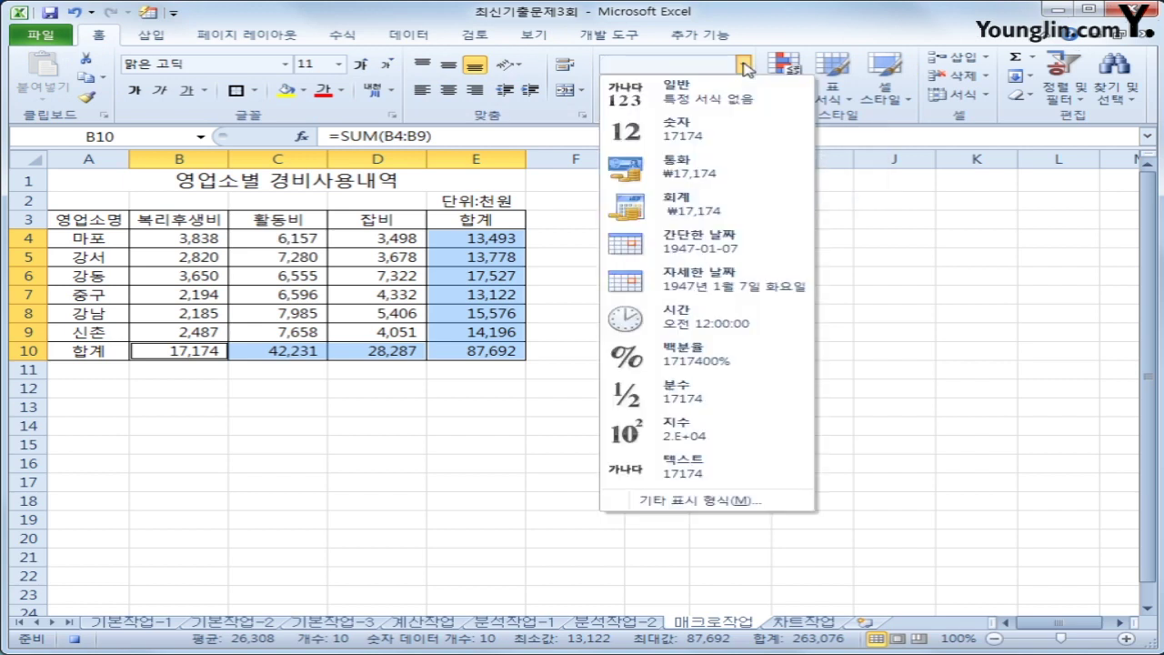
{"action": "left_click", "coordinate": [733, 179]}
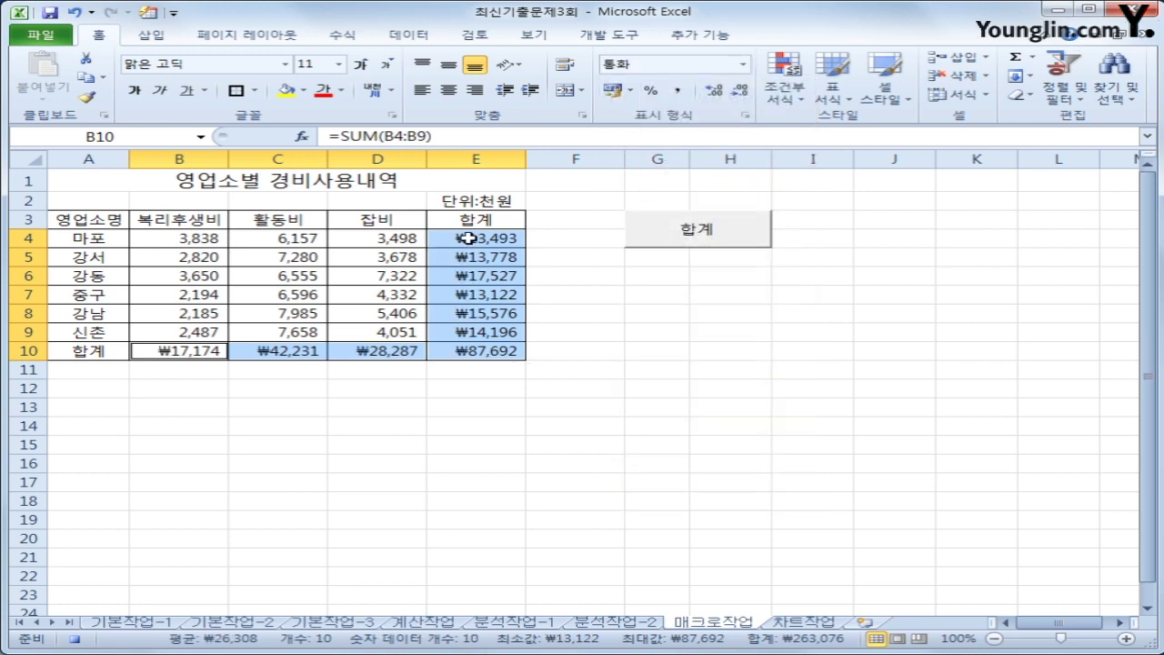
{"action": "left_click", "coordinate": [491, 355]}
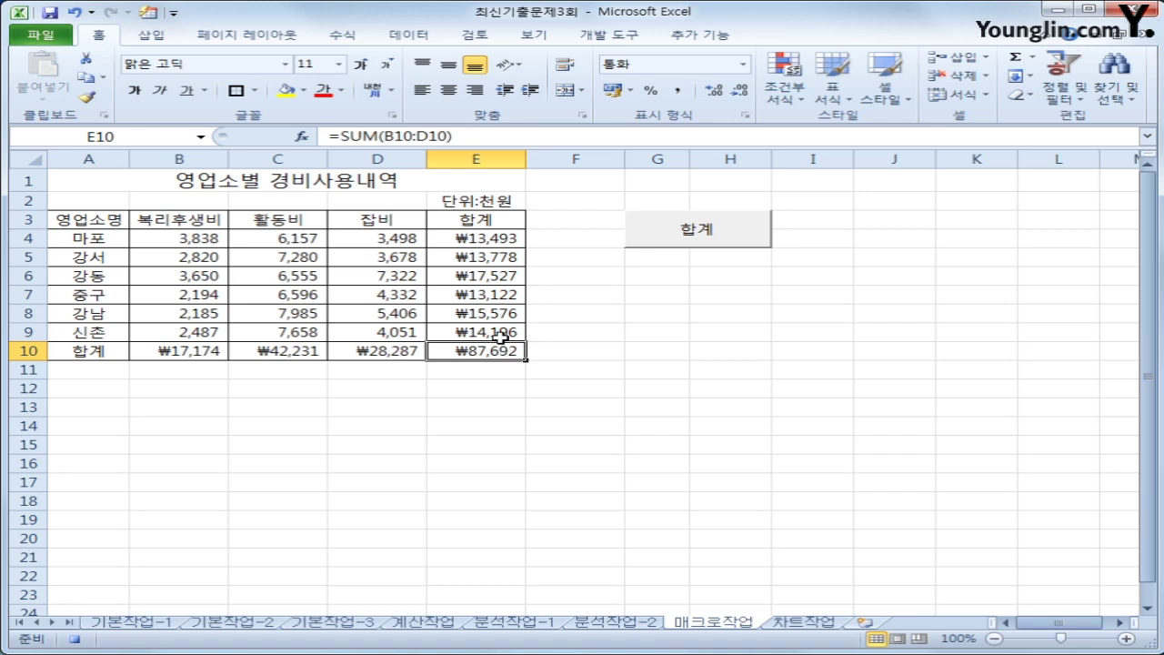
Step: Stop recording the 통화 macro and select an empty cell outside the table
{"action": "left_click", "coordinate": [600, 36]}
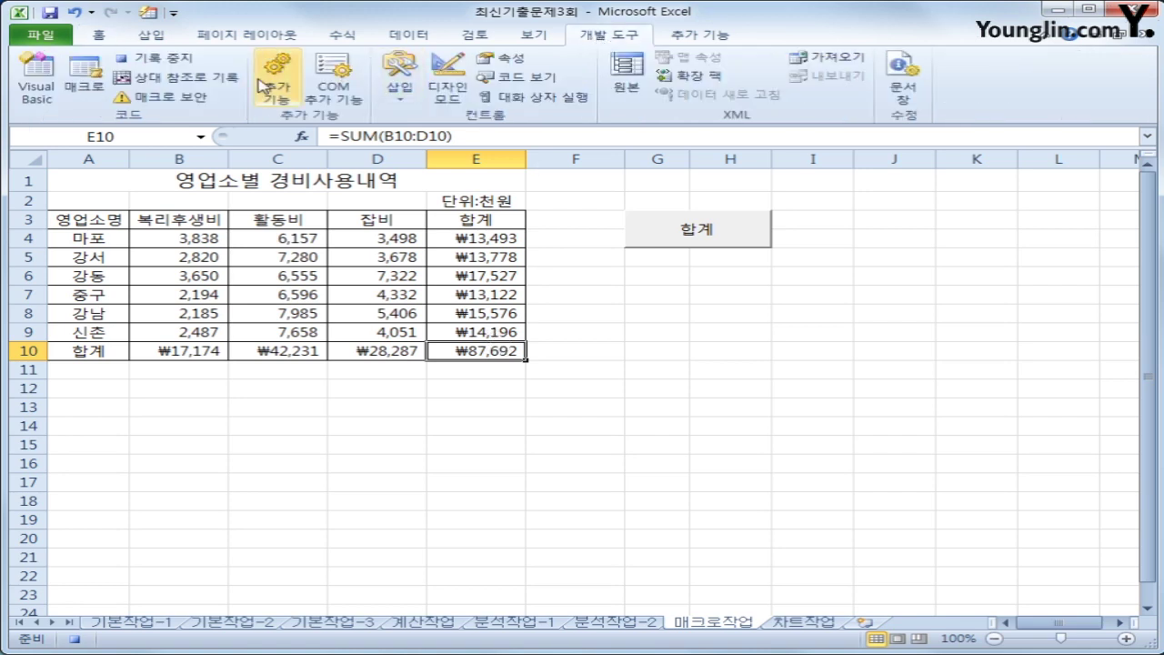
{"action": "left_click", "coordinate": [153, 57]}
{"action": "left_click", "coordinate": [774, 444]}
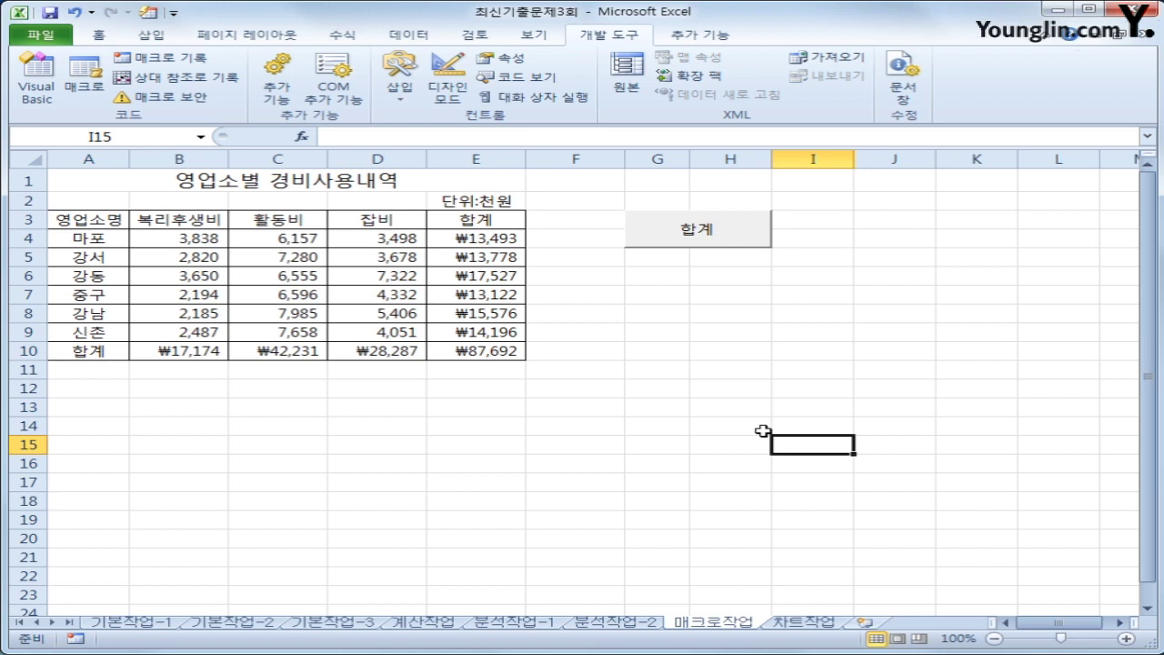
Step: Draw a rounded rectangle about 3.41 by 1.11 cm over G6:H7 and enter the text 통화 in it
{"action": "left_click", "coordinate": [164, 37]}
{"action": "left_click", "coordinate": [273, 60]}
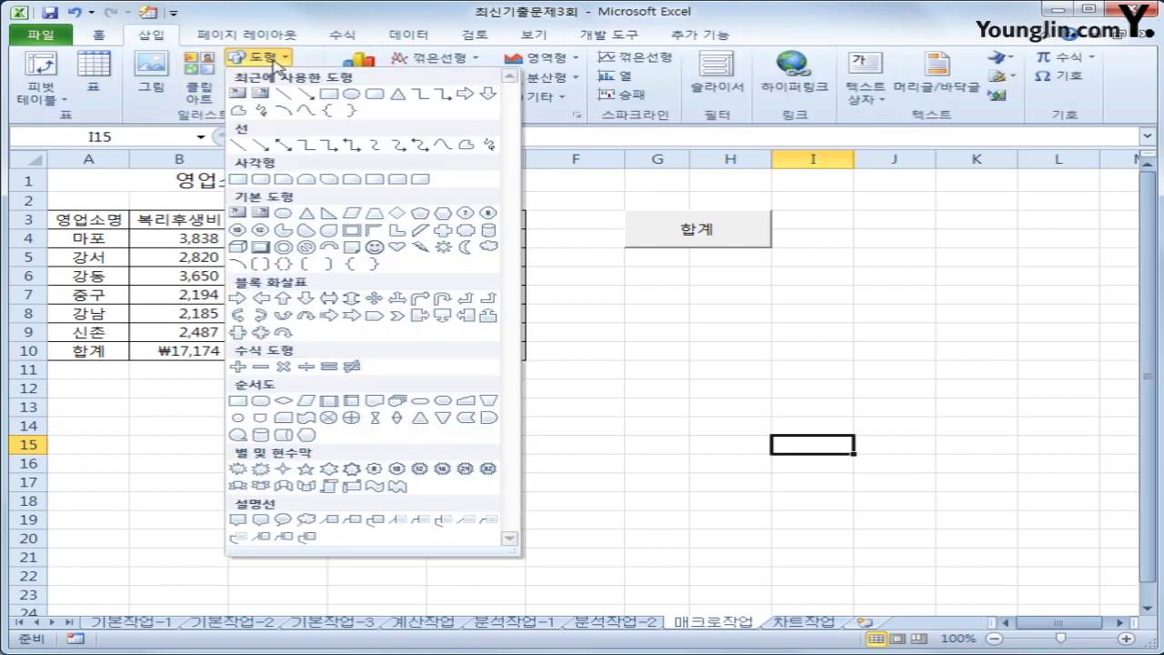
{"action": "left_click", "coordinate": [261, 180]}
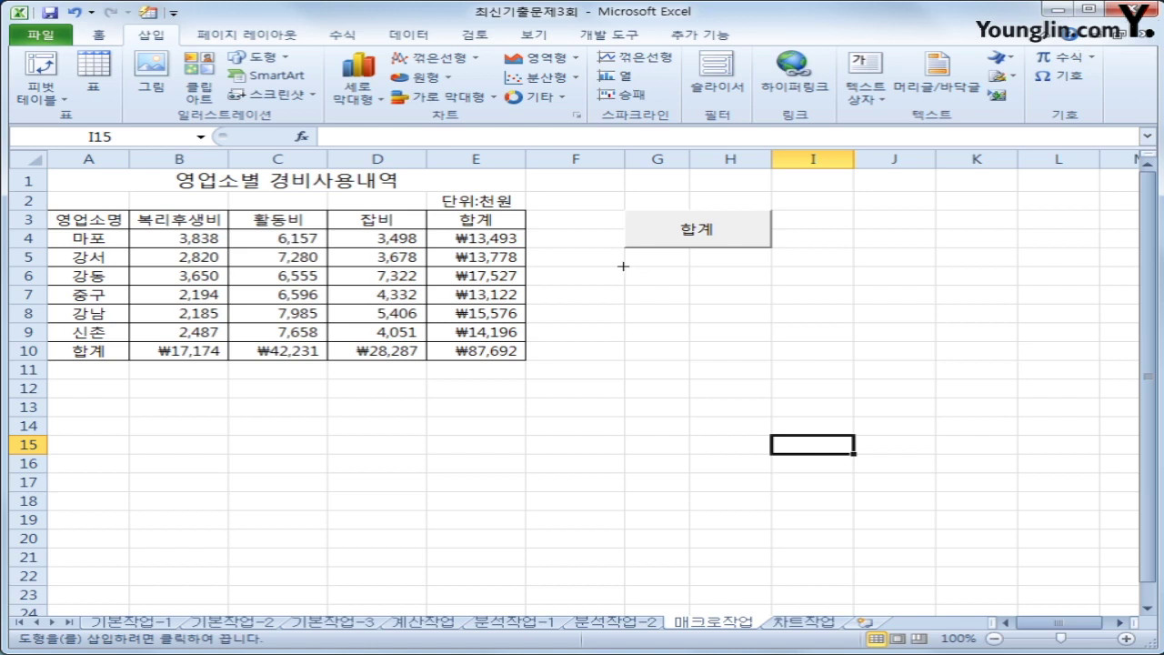
{"action": "left_click_drag", "start_coordinate": [623, 266], "coordinate": [740, 294]}
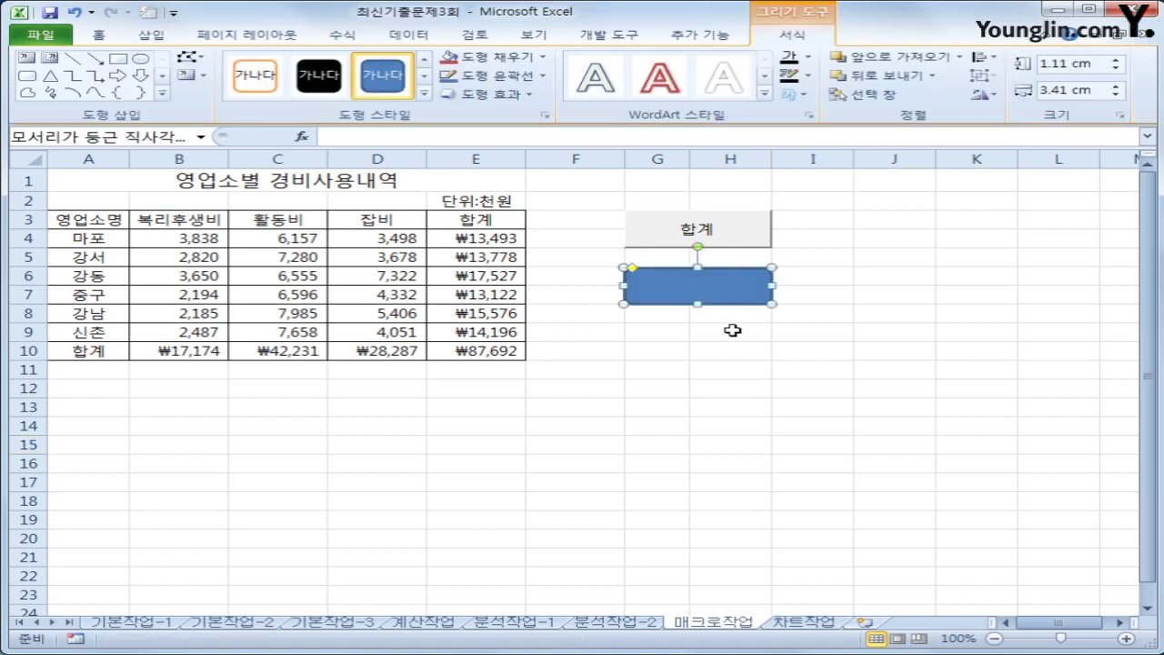
{"action": "type", "text": "통화"}
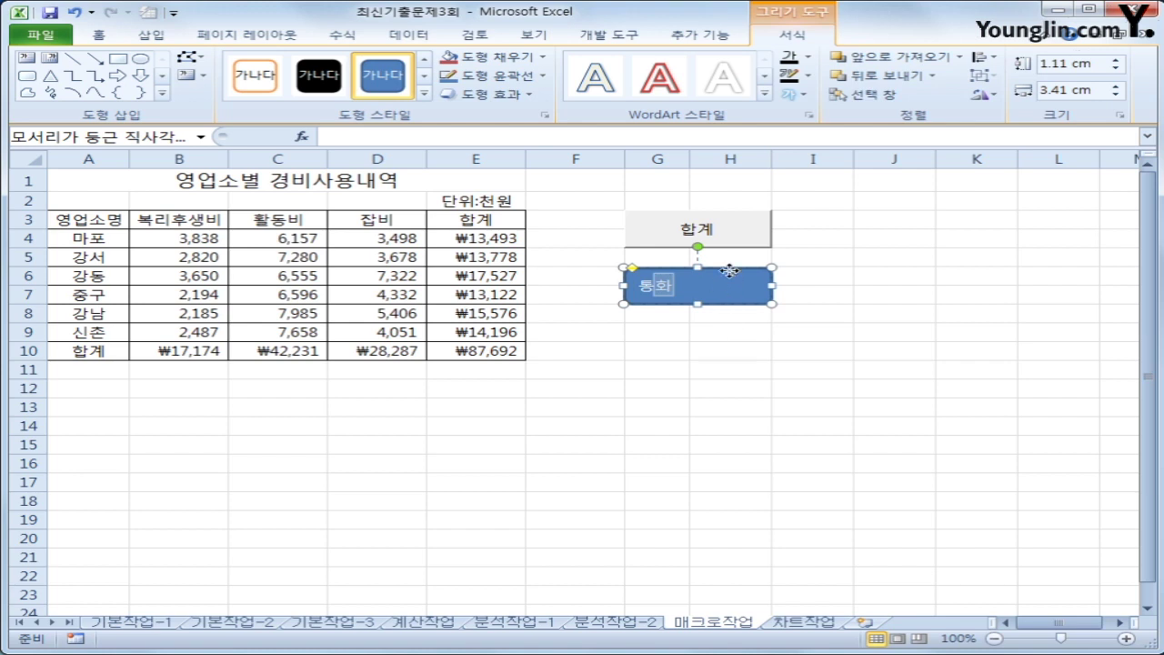
Step: Assign the 통화 macro to the rounded rectangle
{"action": "right_click", "coordinate": [734, 273]}
{"action": "left_click", "coordinate": [805, 495]}
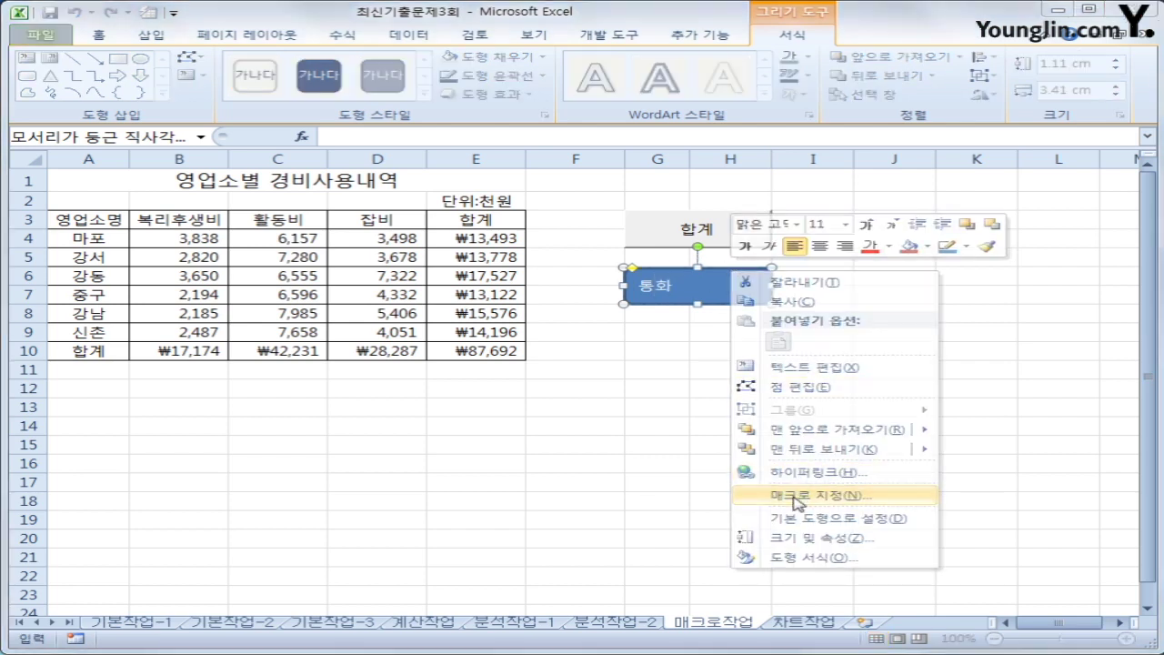
{"action": "left_click_drag", "start_coordinate": [675, 355], "coordinate": [243, 146]}
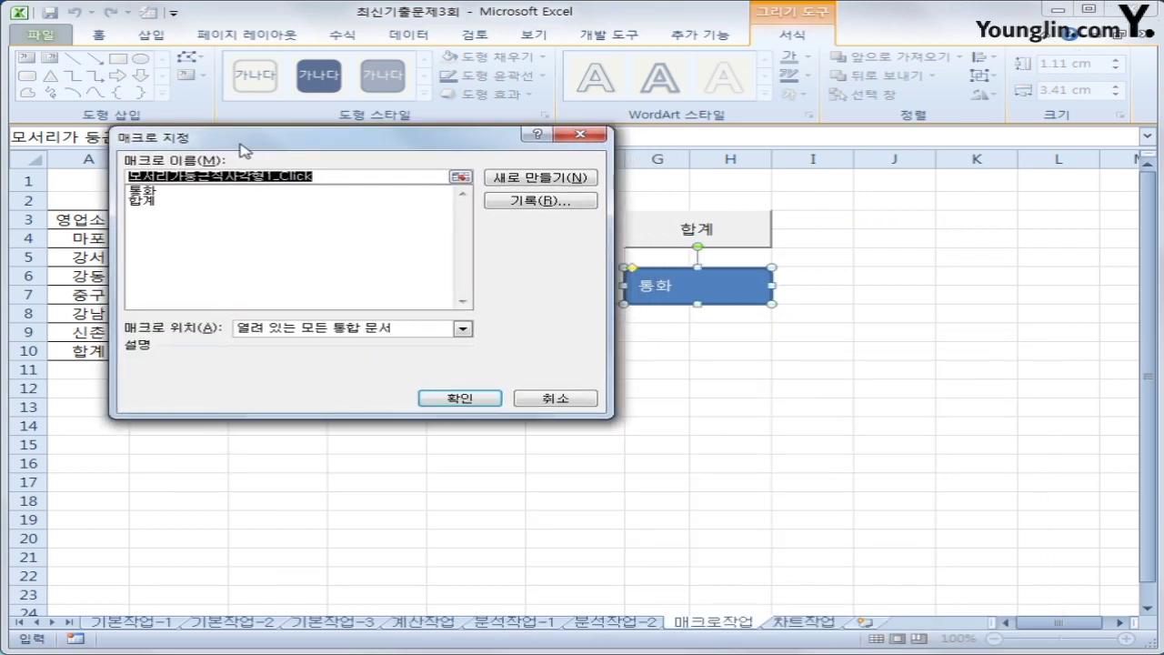
{"action": "left_click", "coordinate": [212, 192]}
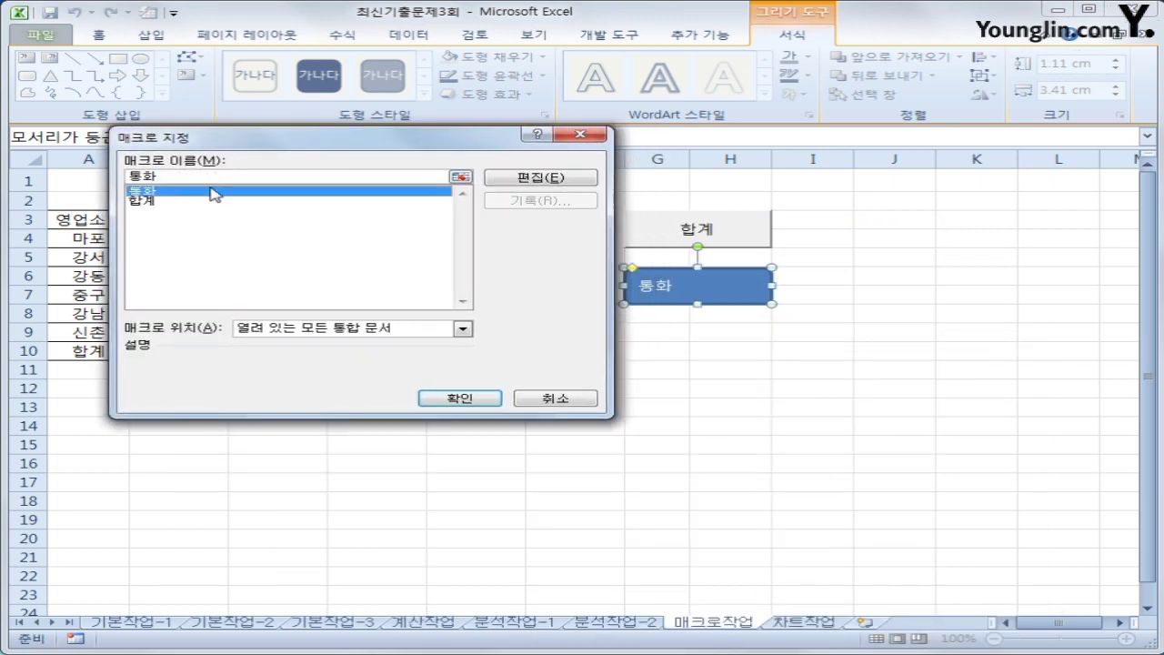
{"action": "left_click", "coordinate": [442, 401]}
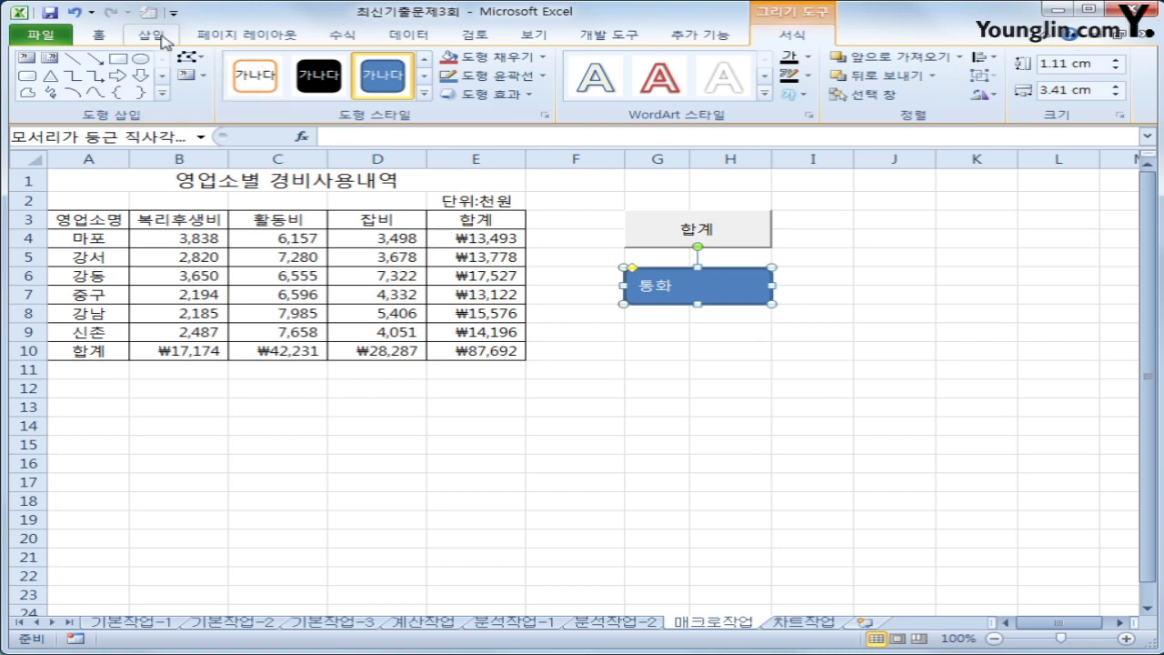
Step: Center the rounded rectangle's 통화 text vertically and horizontally, and deselect the shape
{"action": "left_click", "coordinate": [107, 36]}
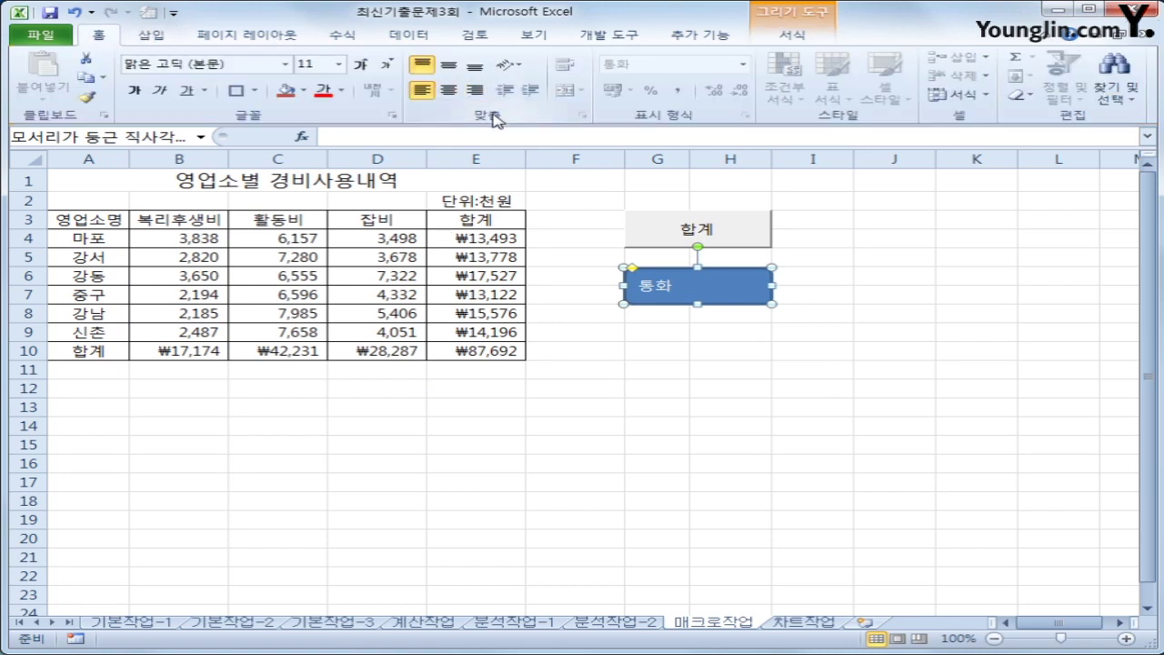
{"action": "left_click", "coordinate": [448, 65]}
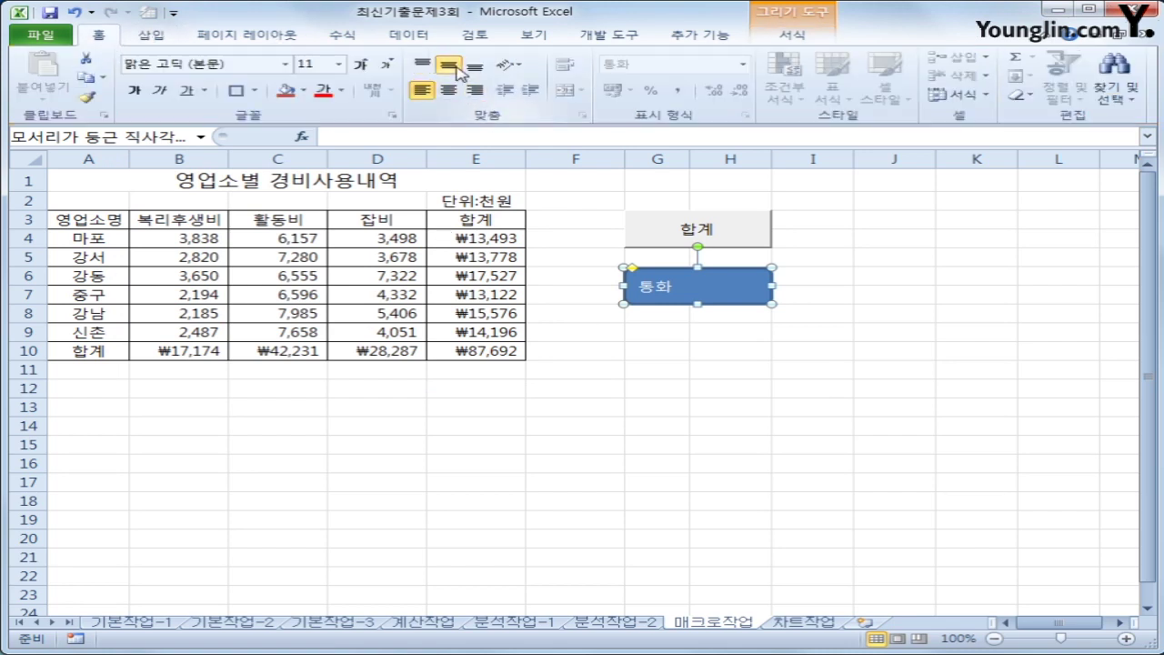
{"action": "left_click", "coordinate": [448, 90]}
{"action": "left_click", "coordinate": [948, 402]}
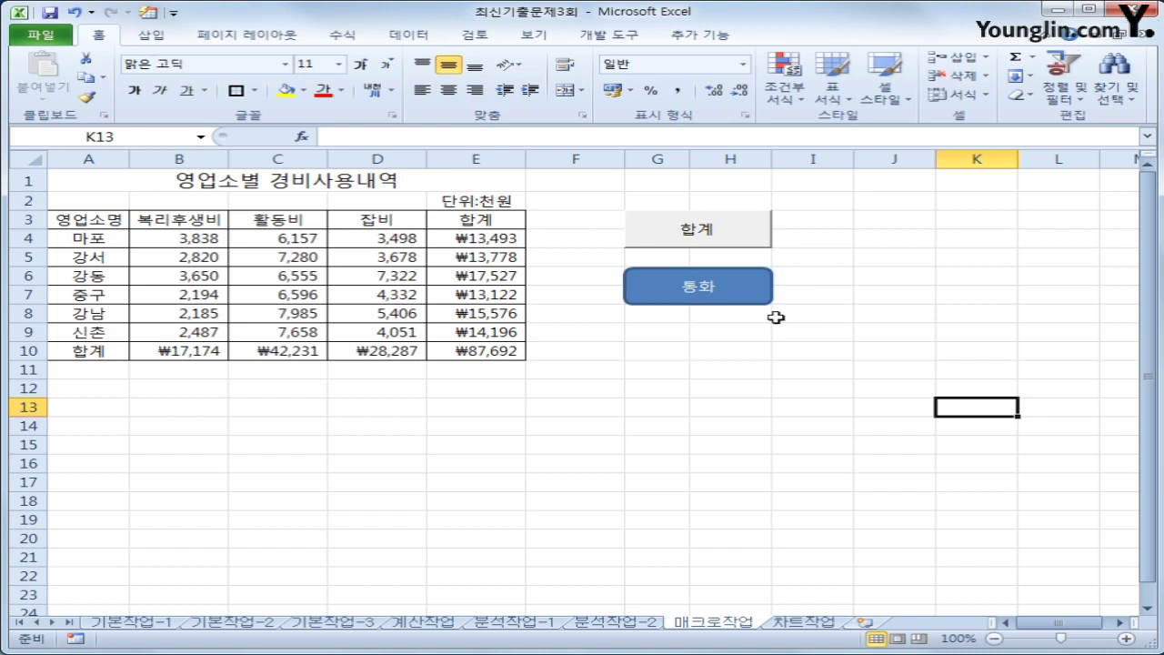
Step: Go to the 차트작업 sheet, select the line chart and review it together with its source table
{"action": "left_click", "coordinate": [808, 624]}
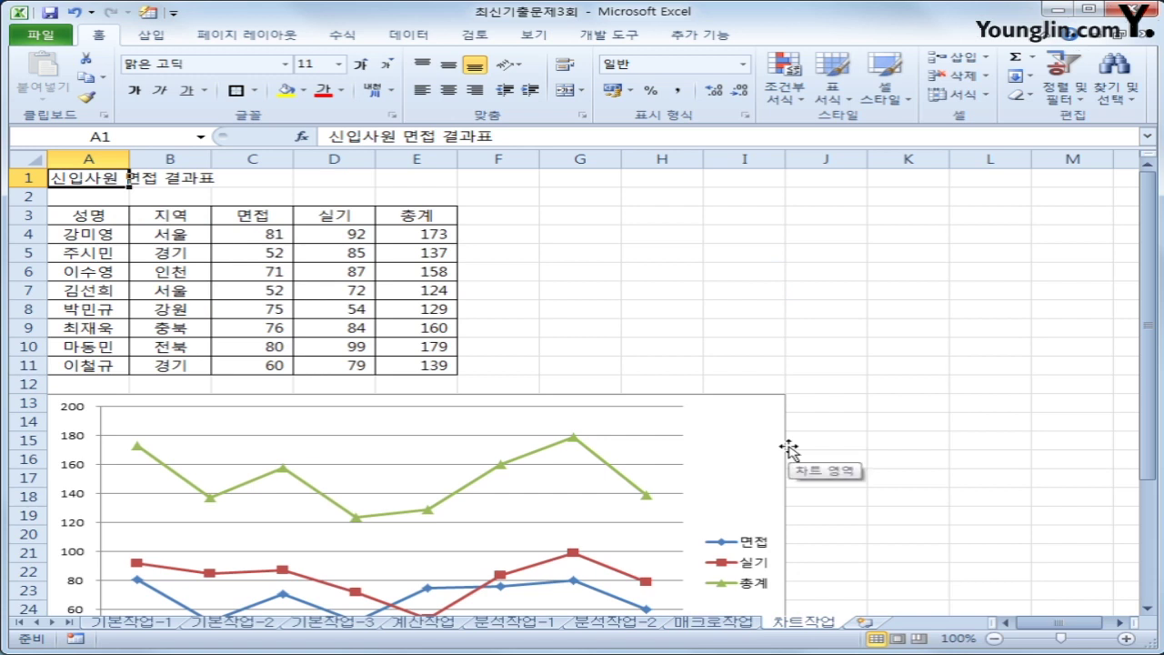
{"action": "scroll", "coordinate": [788, 448], "scroll_direction": "down", "scroll_amount": 1}
{"action": "left_click", "coordinate": [754, 423]}
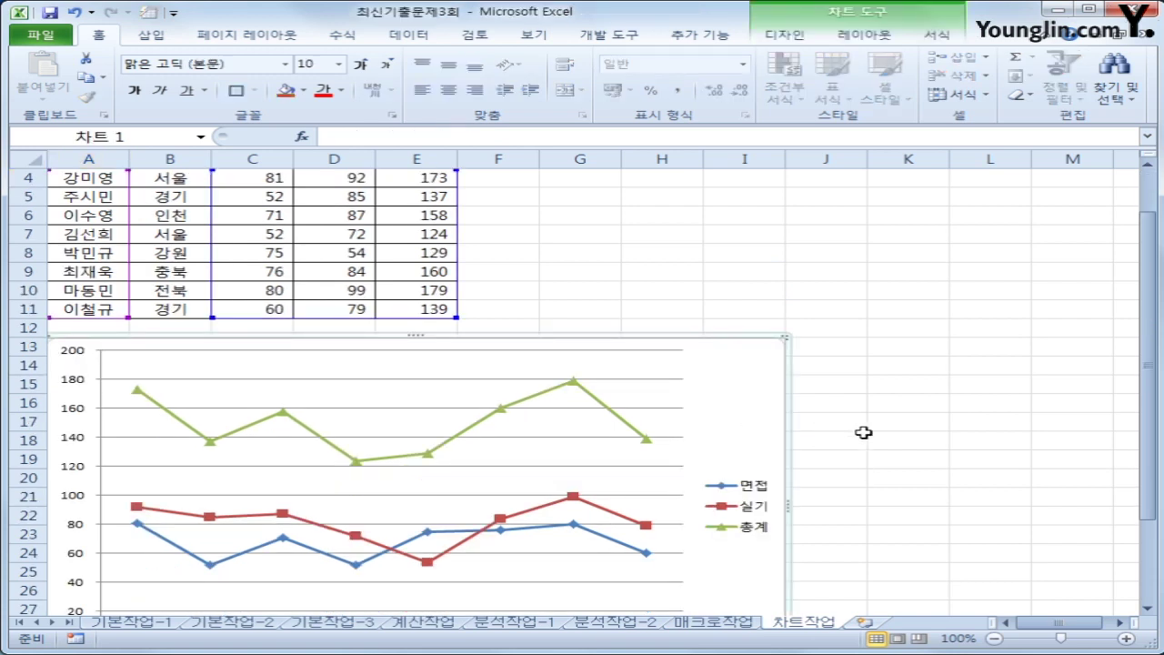
{"action": "scroll", "coordinate": [863, 432], "scroll_direction": "down", "scroll_amount": 1}
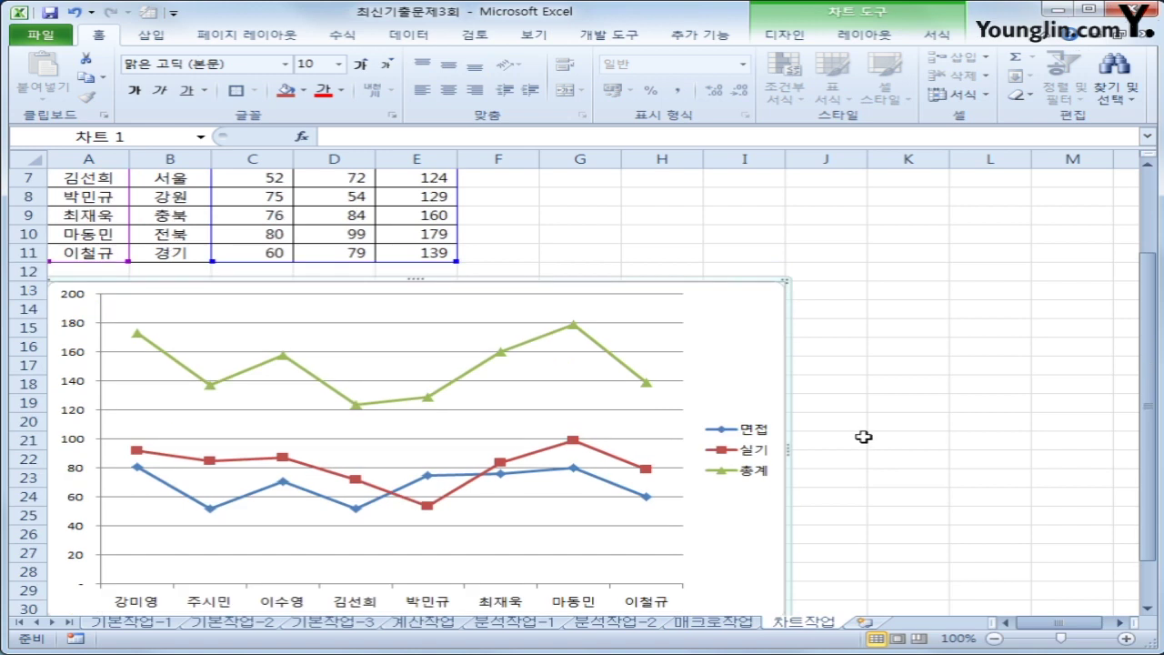
{"action": "scroll", "coordinate": [863, 436], "scroll_direction": "up", "scroll_amount": 2}
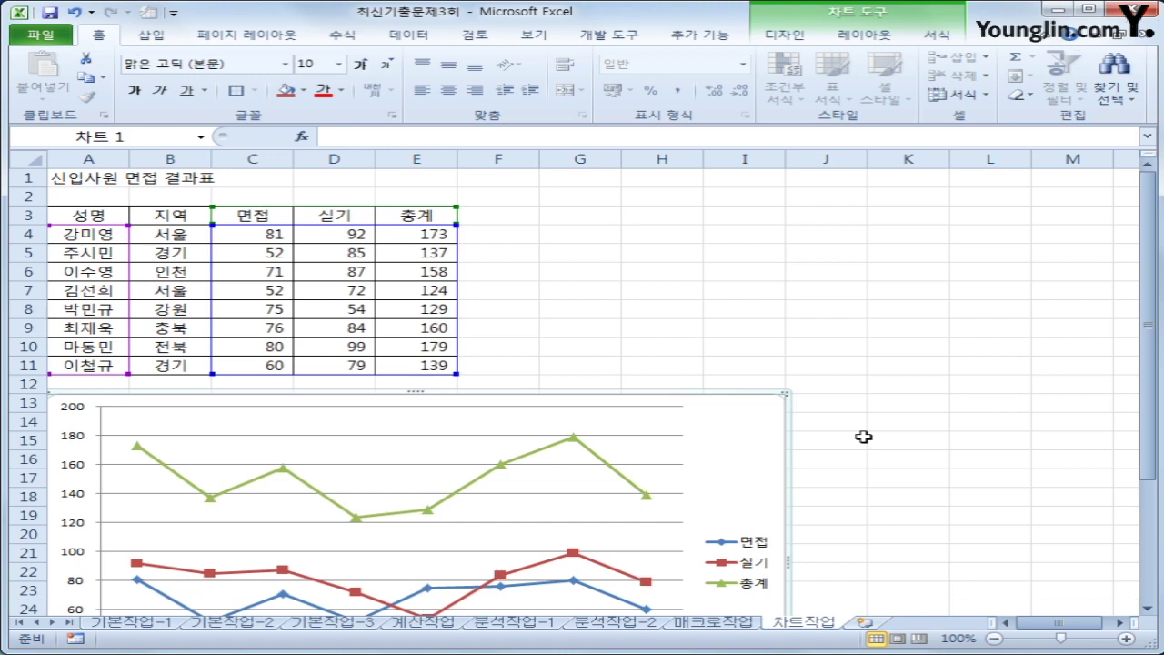
Step: Delete the 실기 series from the line chart
{"action": "scroll", "coordinate": [863, 437], "scroll_direction": "down", "scroll_amount": 1}
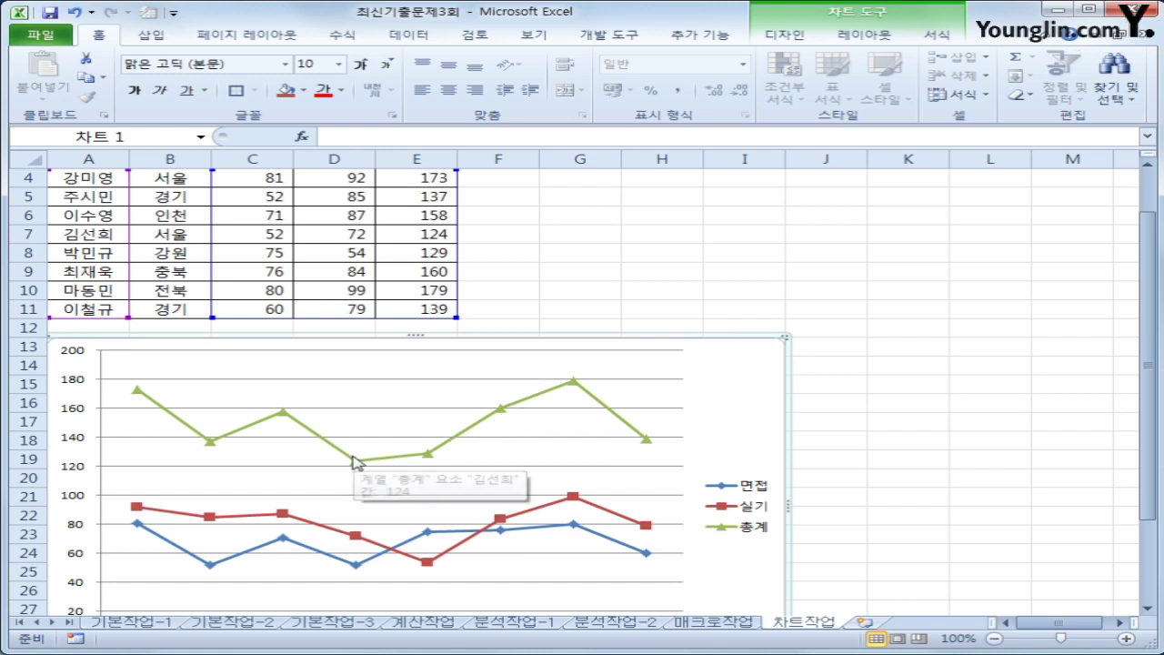
{"action": "left_click", "coordinate": [282, 514]}
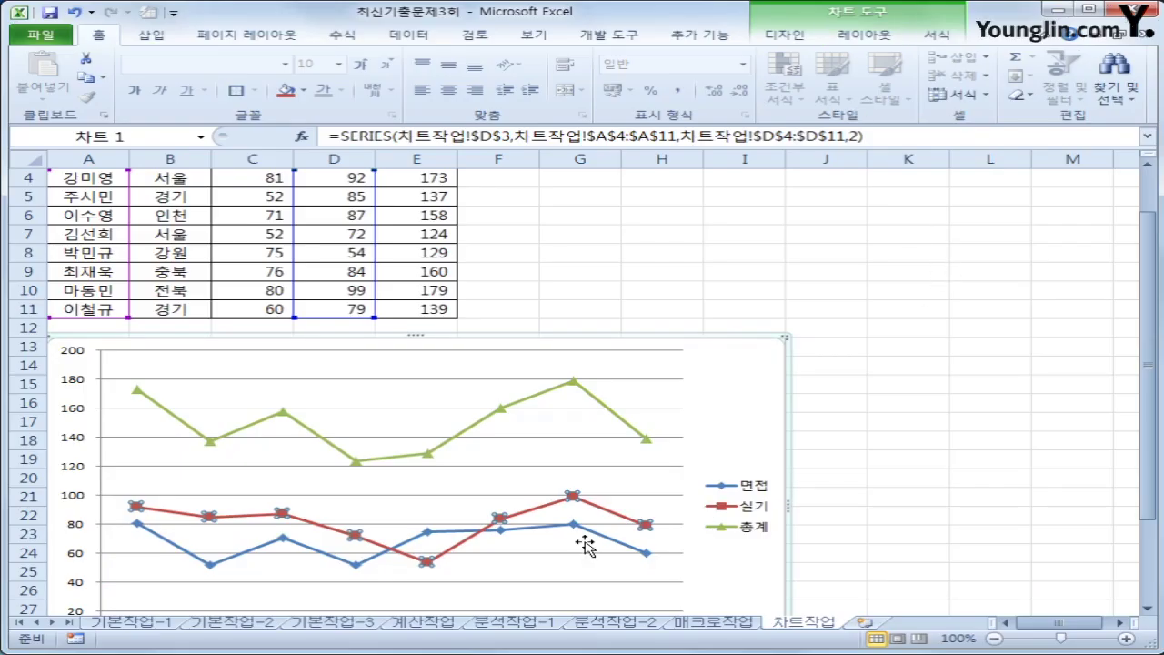
{"action": "right_click", "coordinate": [573, 498]}
{"action": "left_click", "coordinate": [532, 251]}
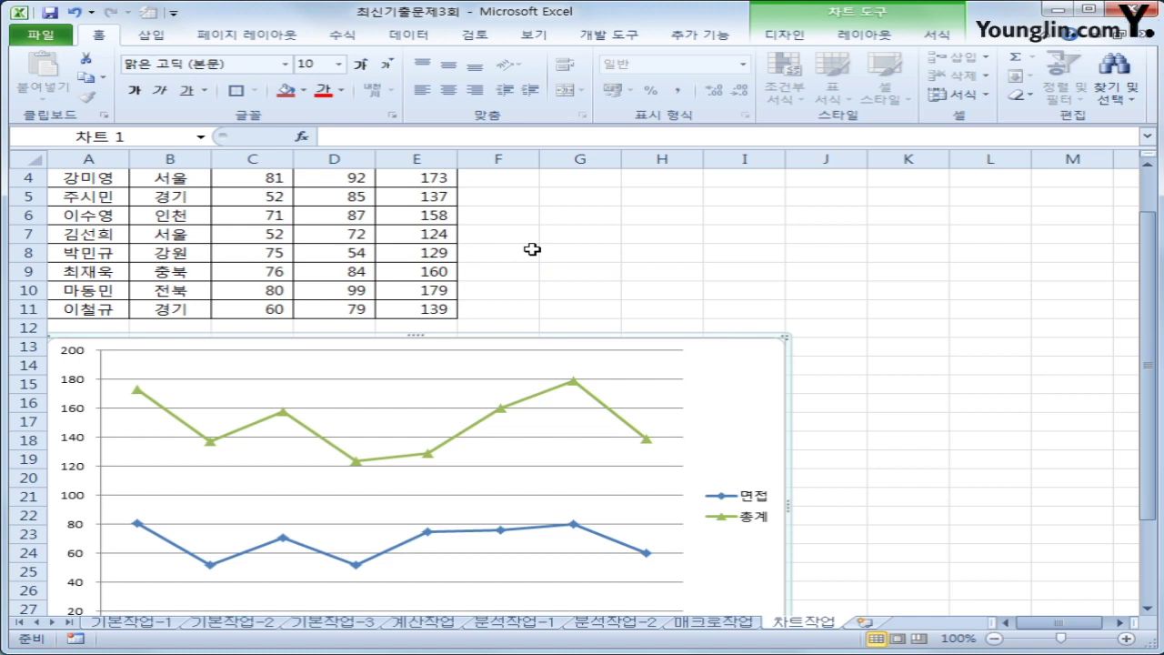
Step: Change the 면접 series to the basic 2-D area chart type (영역형), keeping 총계 as a line
{"action": "left_click", "coordinate": [502, 532]}
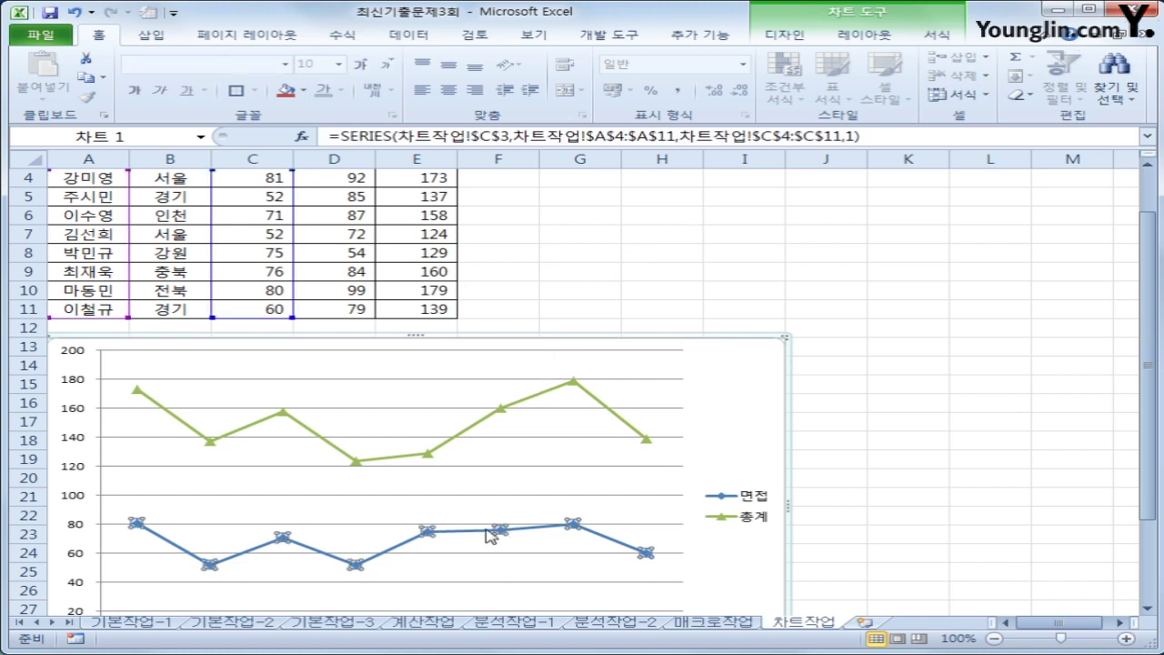
{"action": "mouse_move", "coordinate": [502, 538]}
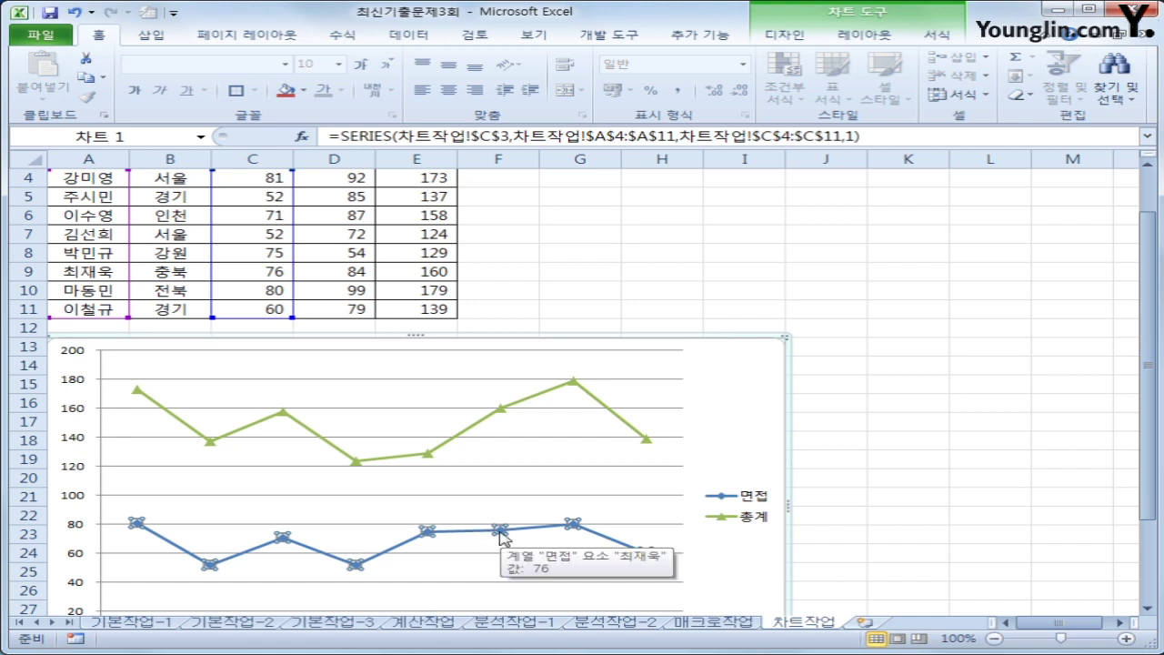
{"action": "right_click", "coordinate": [502, 536]}
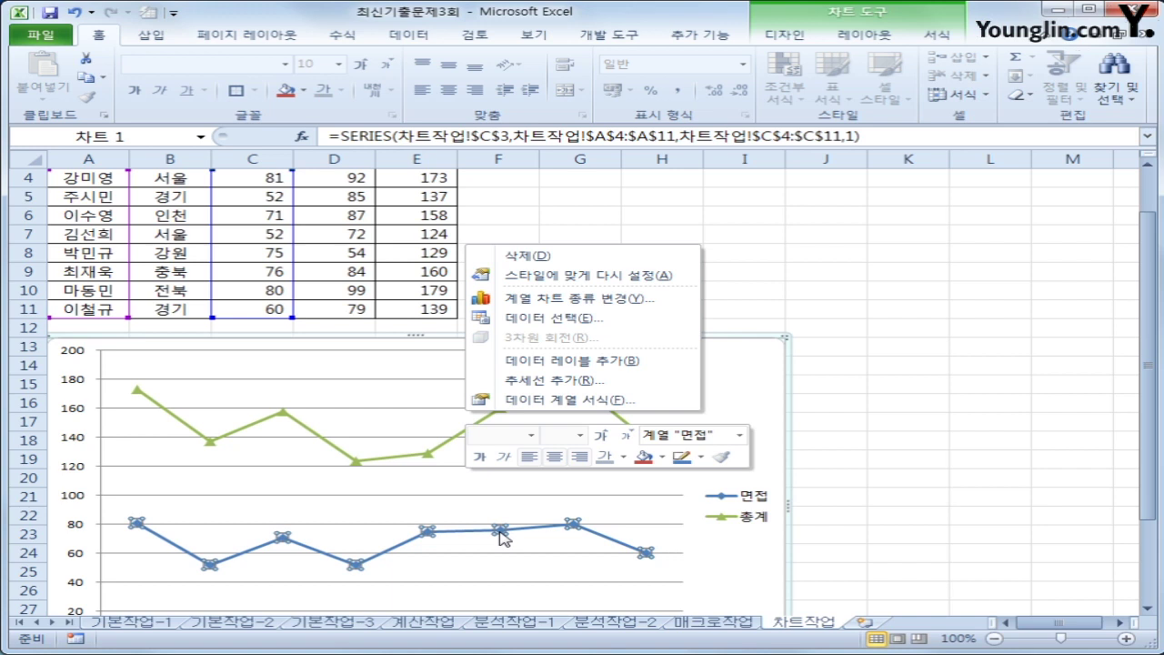
{"action": "left_click", "coordinate": [596, 301]}
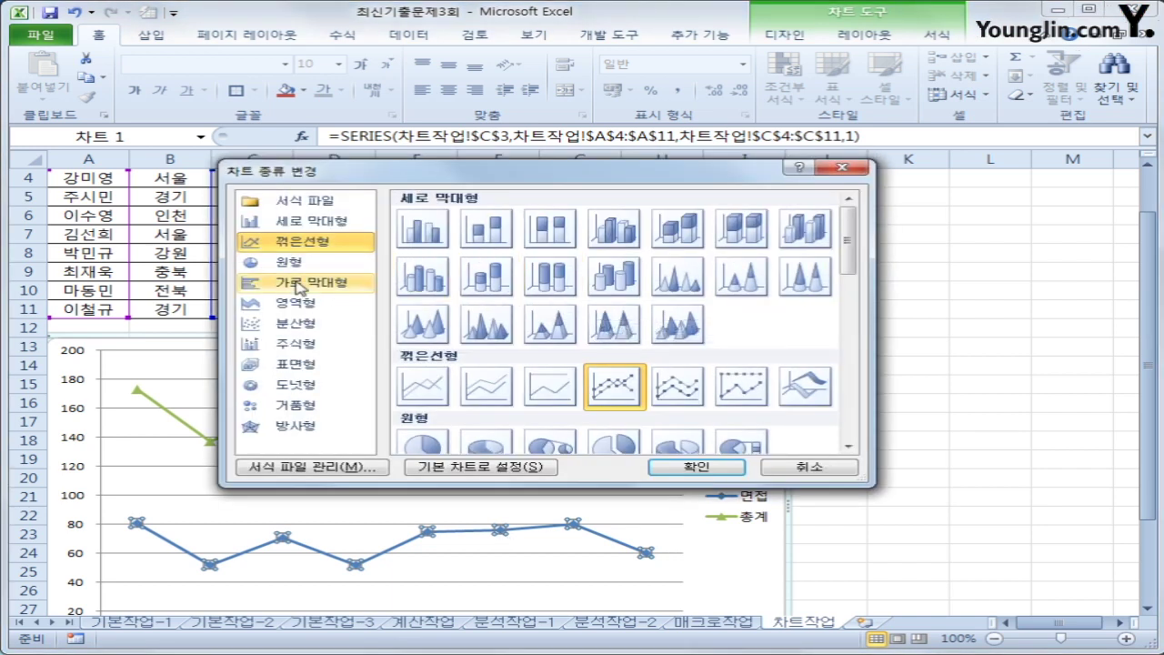
{"action": "left_click", "coordinate": [297, 306]}
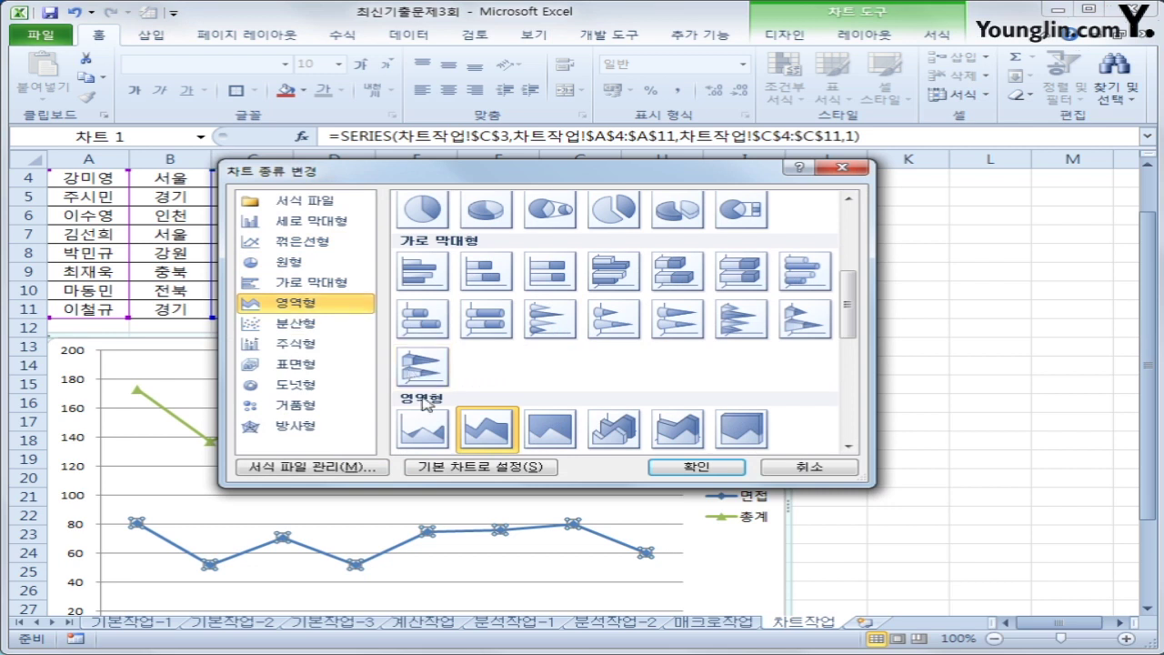
{"action": "left_click", "coordinate": [438, 434]}
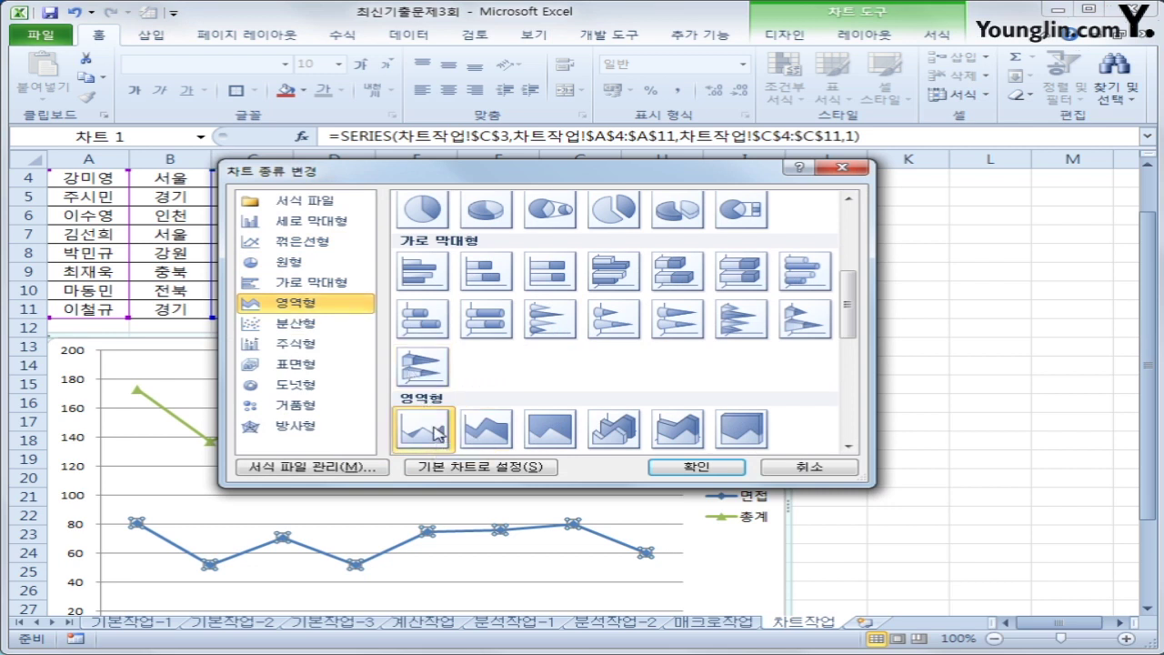
{"action": "left_click", "coordinate": [691, 470]}
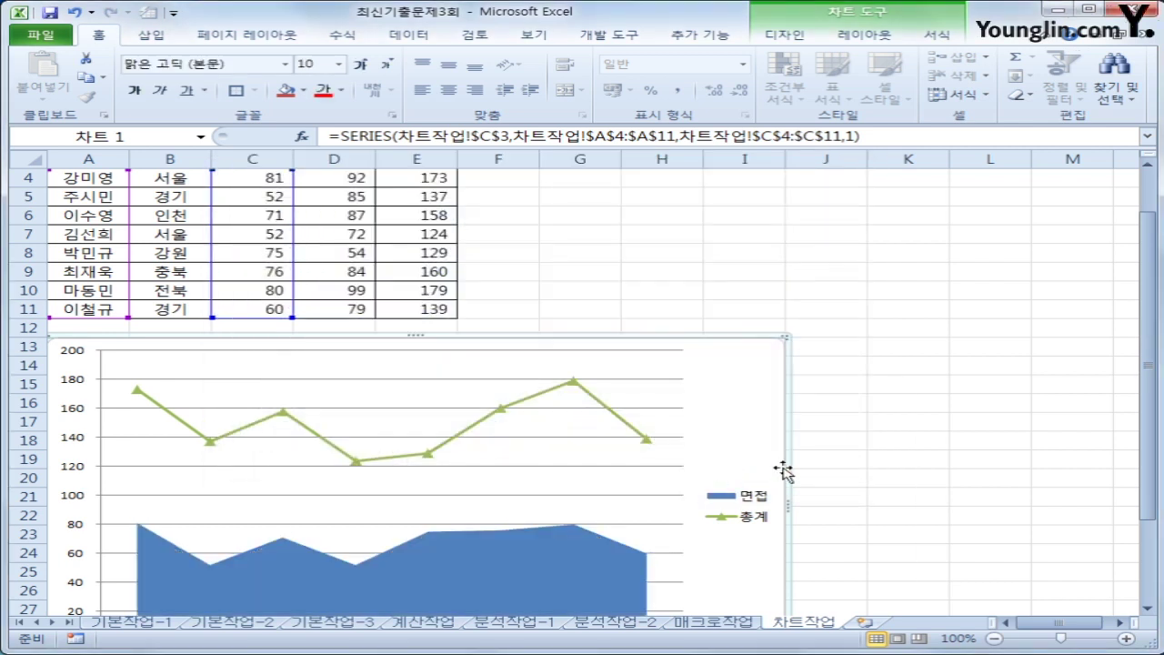
Step: Add a chart title above the plot (차트 위) reading 신입사원 면접 결과
{"action": "scroll", "coordinate": [818, 482], "scroll_direction": "down", "scroll_amount": 2}
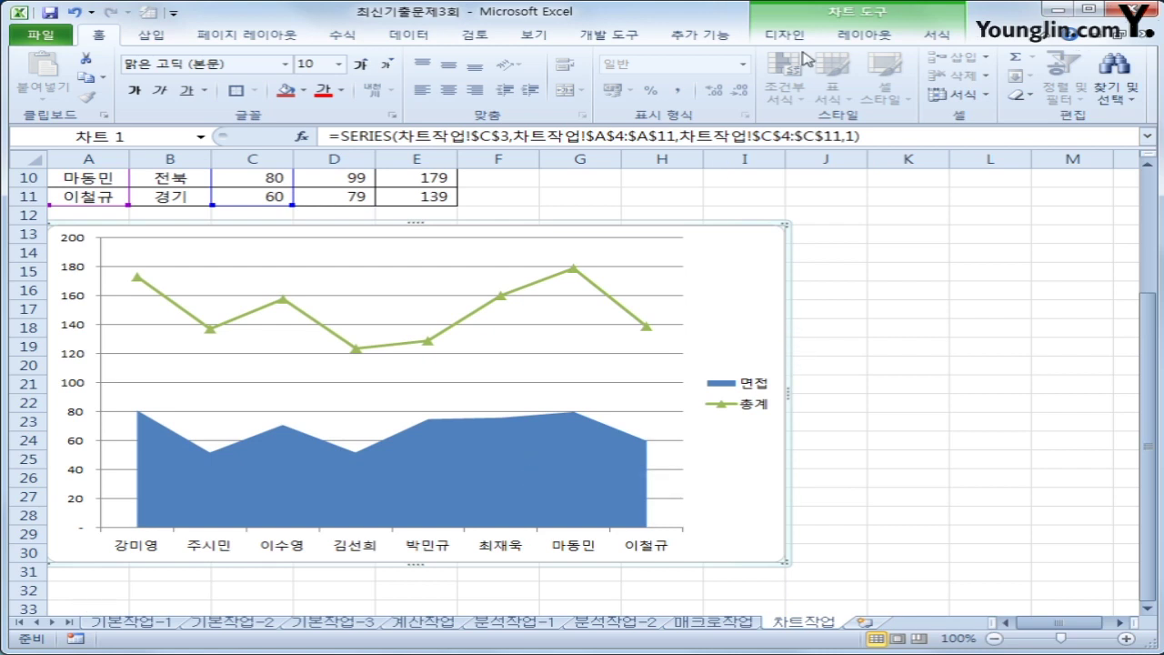
{"action": "left_click", "coordinate": [870, 39]}
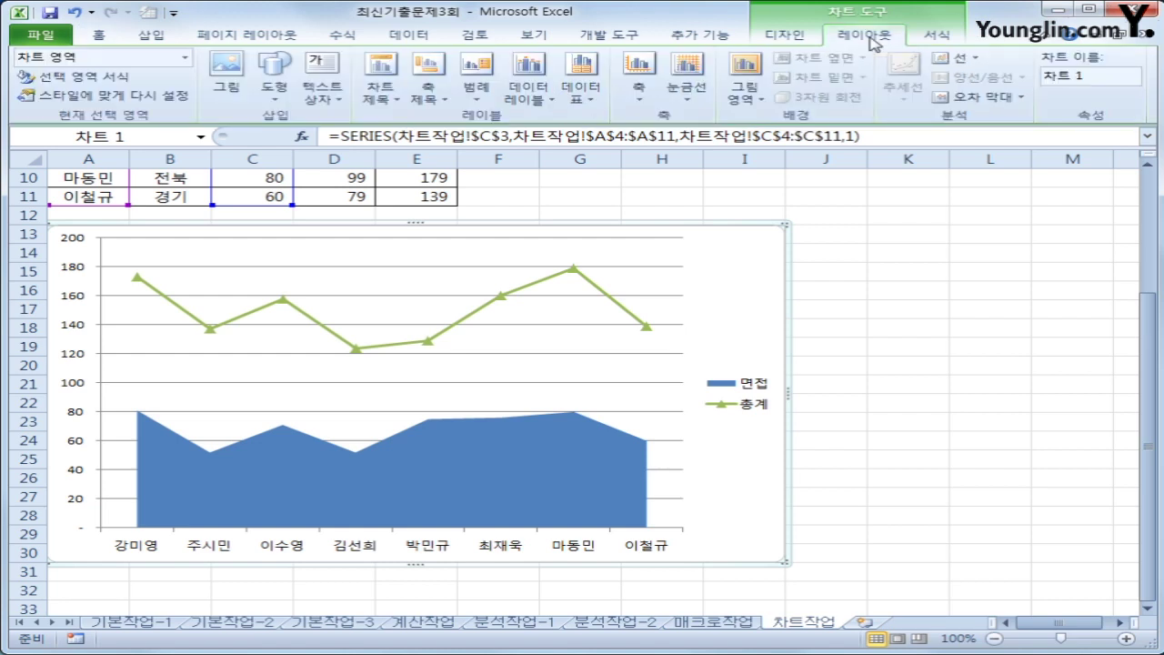
{"action": "left_click", "coordinate": [380, 91]}
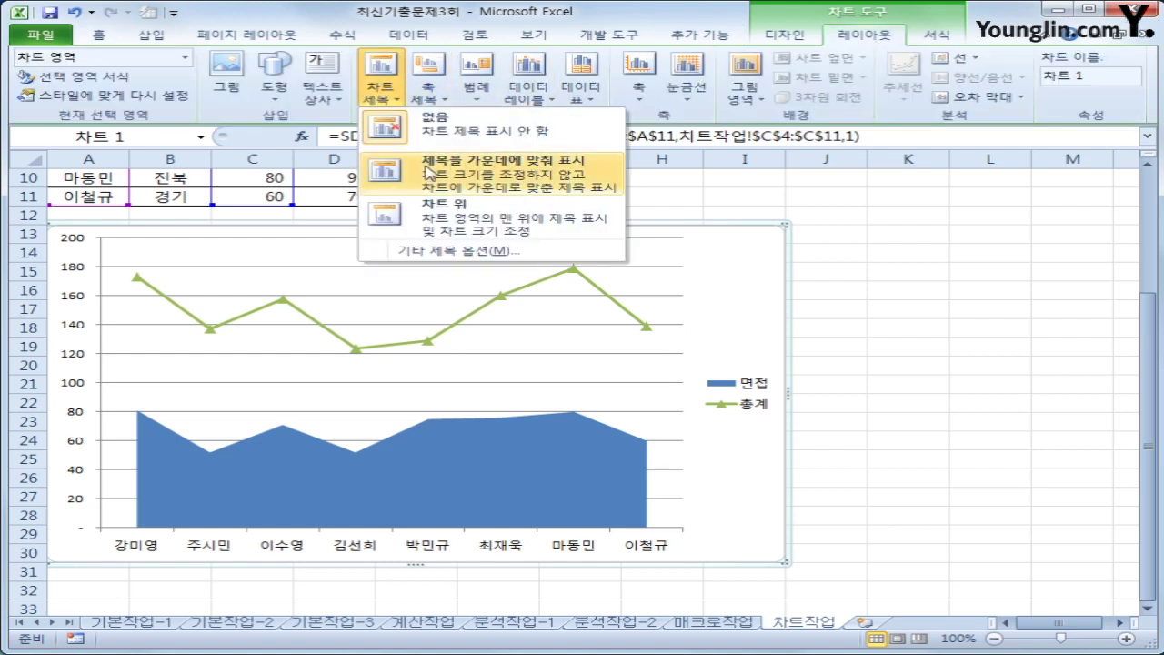
{"action": "left_click", "coordinate": [437, 211]}
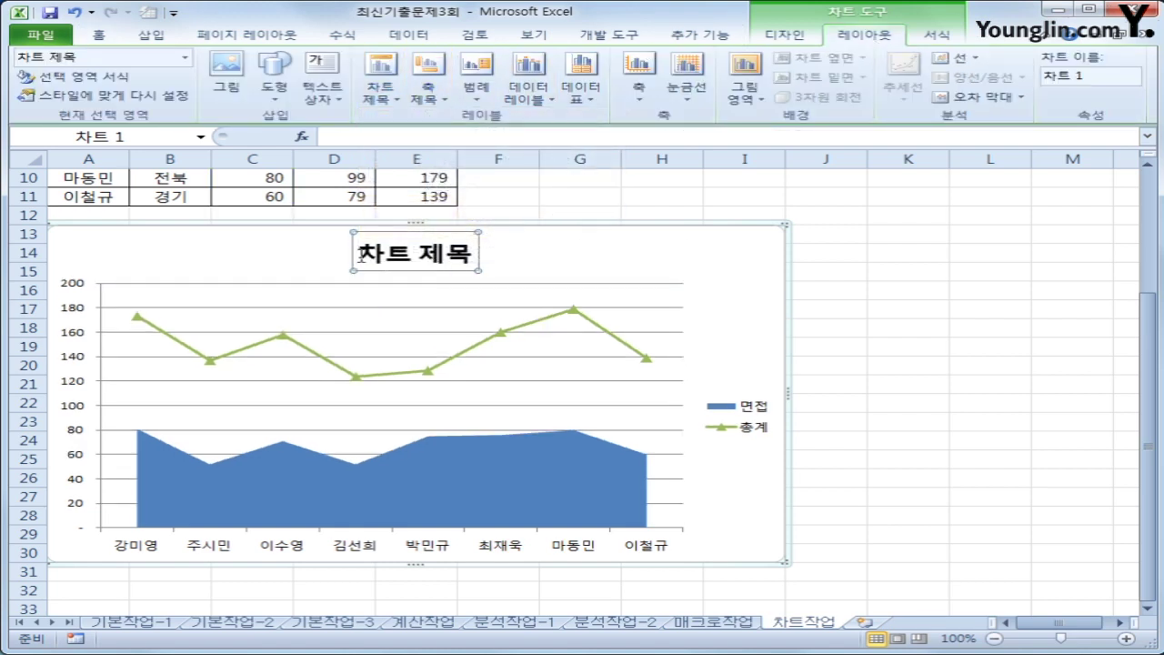
{"action": "left_click_drag", "start_coordinate": [361, 257], "coordinate": [474, 253]}
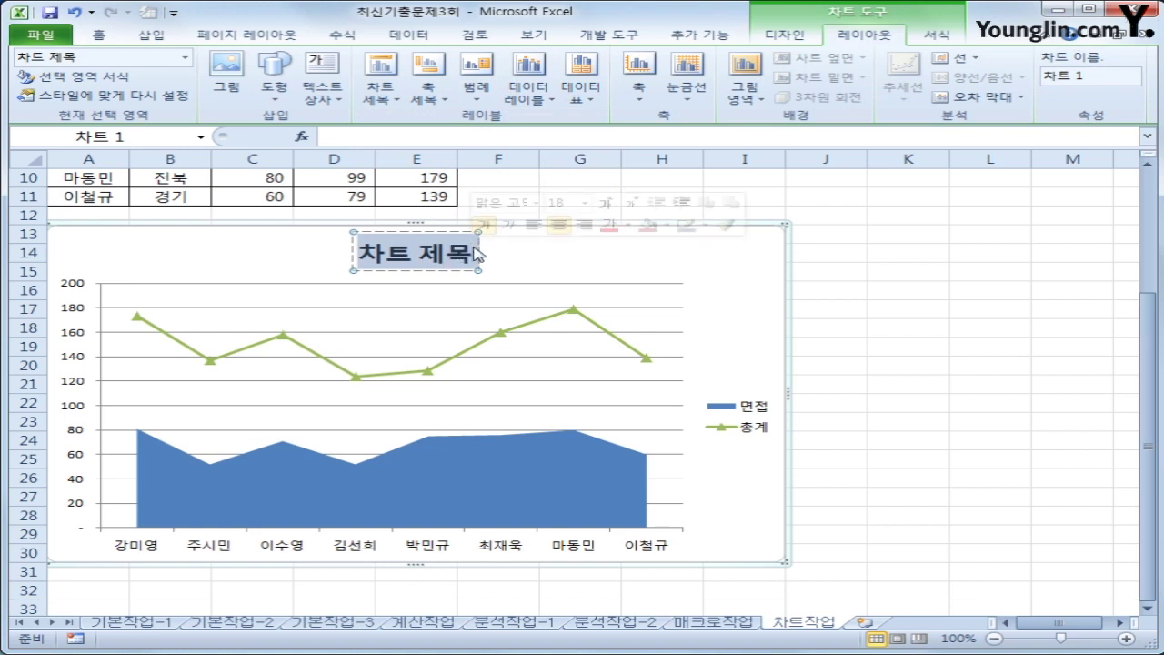
{"action": "type", "text": "신입사원"}
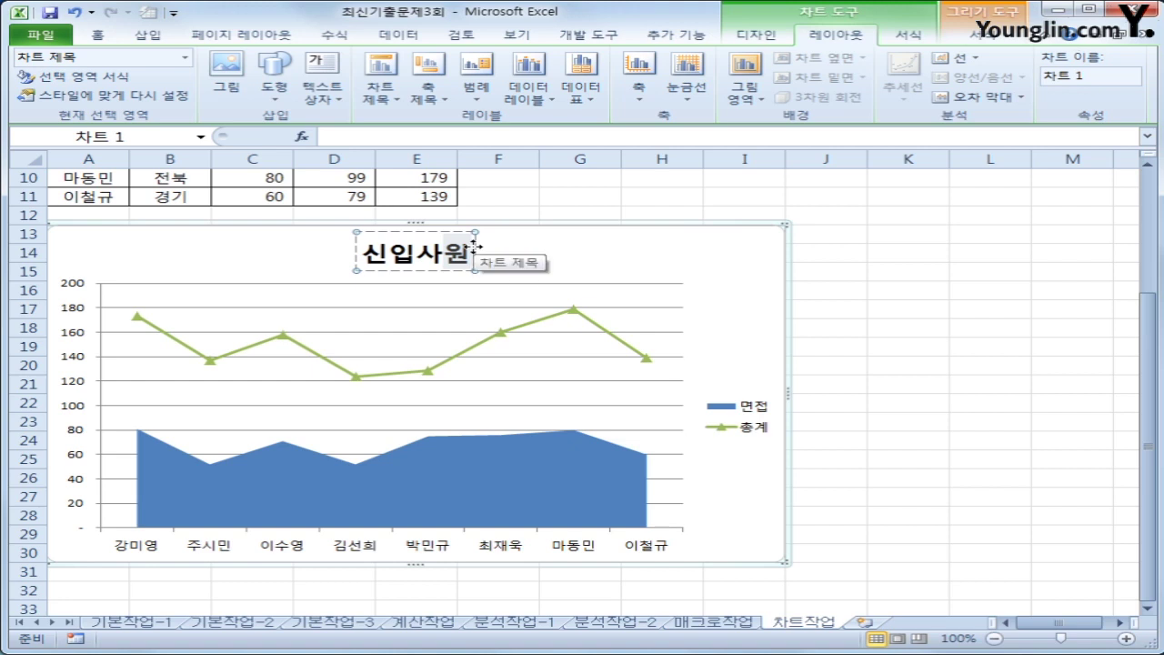
{"action": "type", "text": " 면접 결과"}
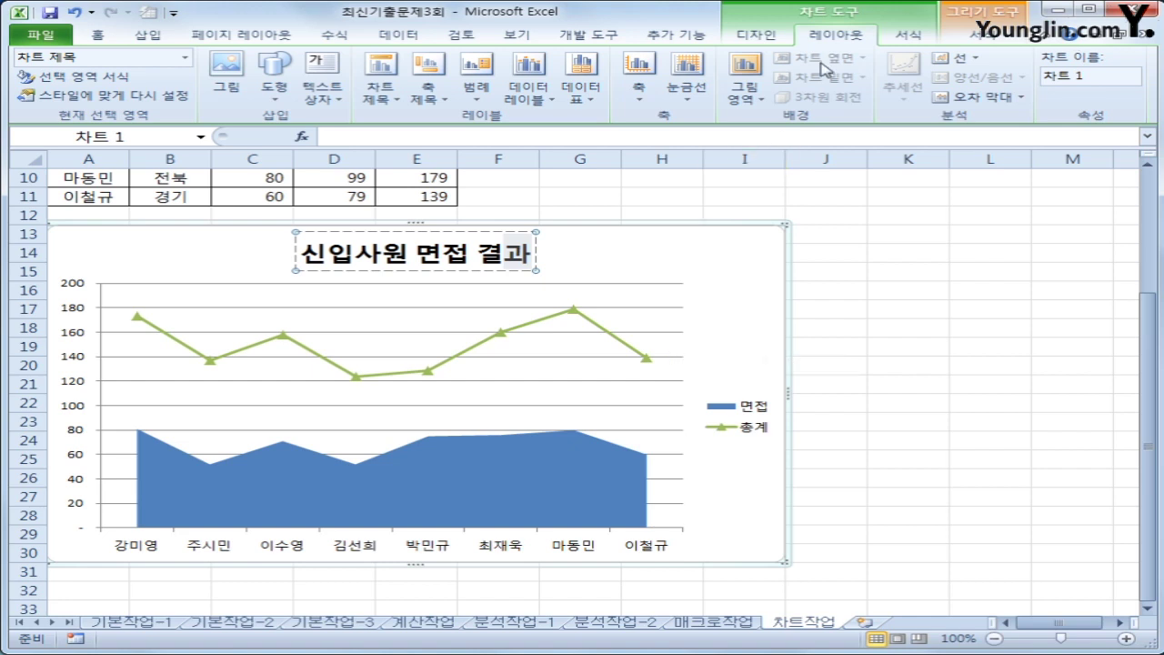
Step: Place the chart legend at the top (위쪽에 범례 표시) and leave the title's text editing
{"action": "left_click", "coordinate": [488, 98]}
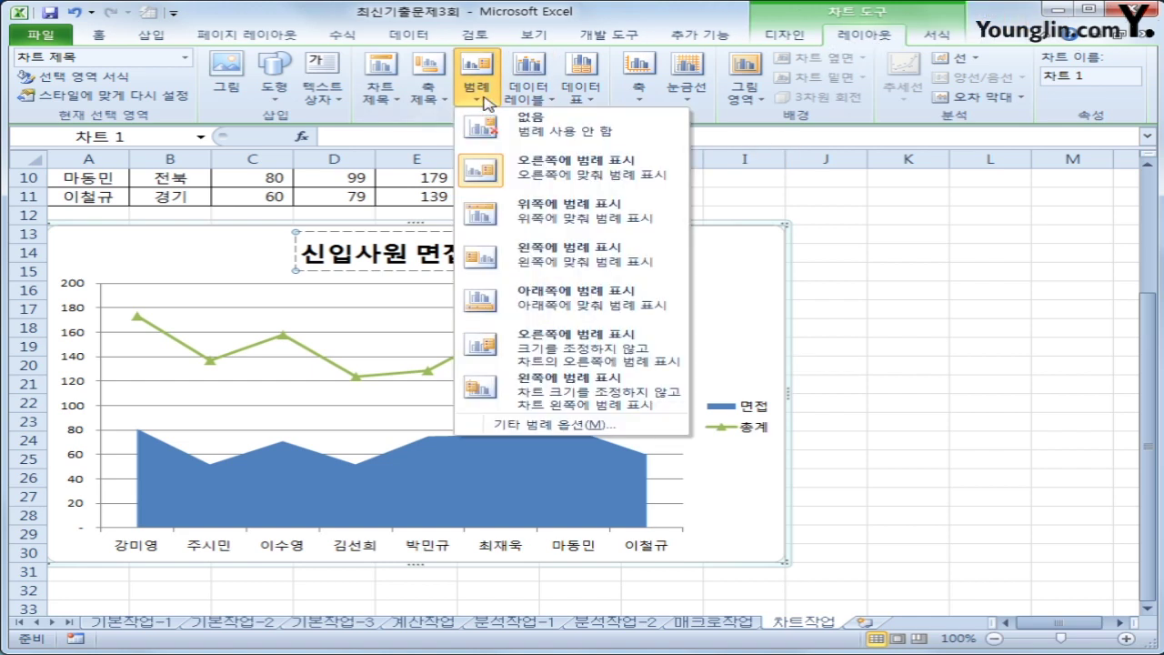
{"action": "left_click", "coordinate": [545, 215]}
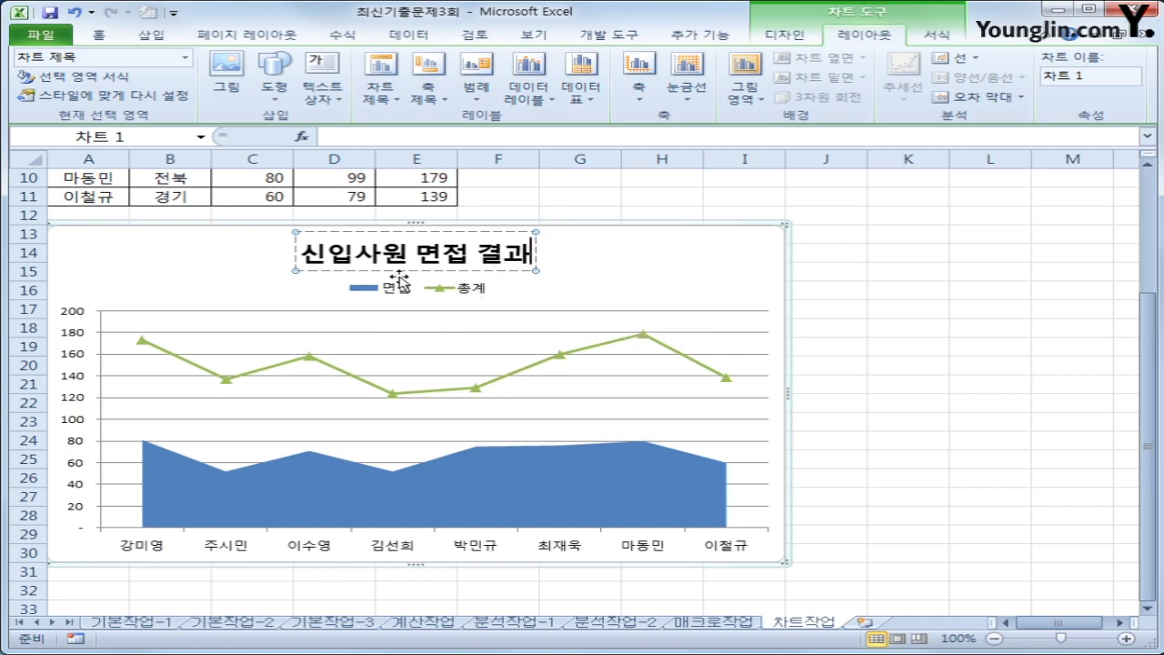
{"action": "left_click", "coordinate": [456, 306]}
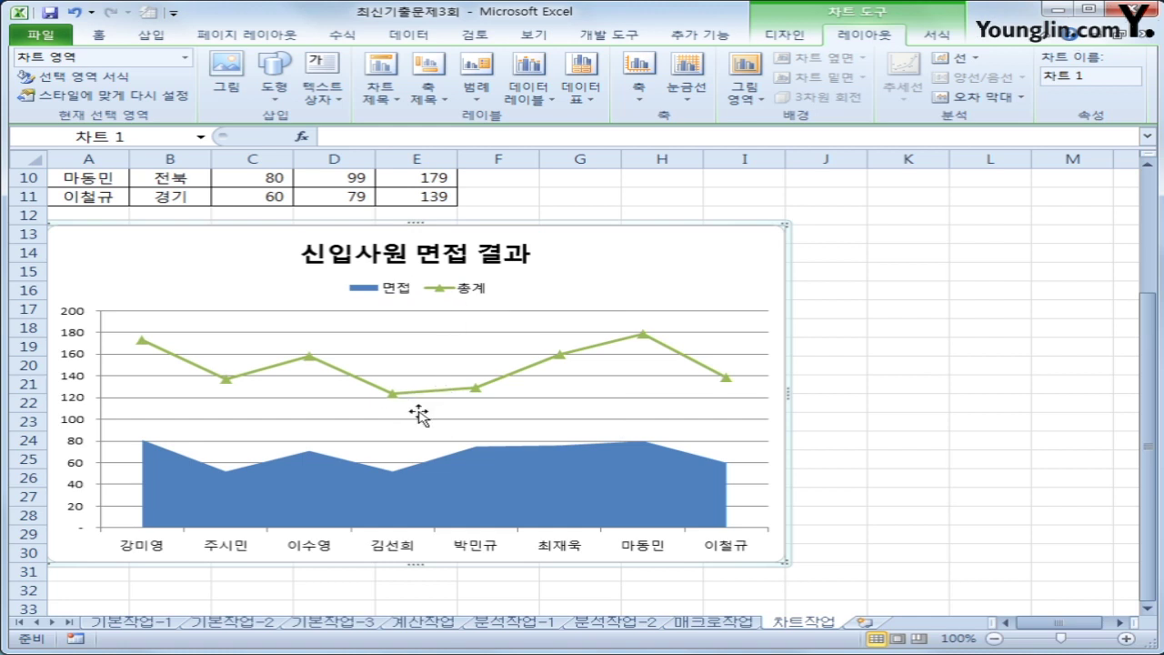
Step: Format the 총계 series line as a smoothed line (완만한 선)
{"action": "left_click", "coordinate": [478, 391]}
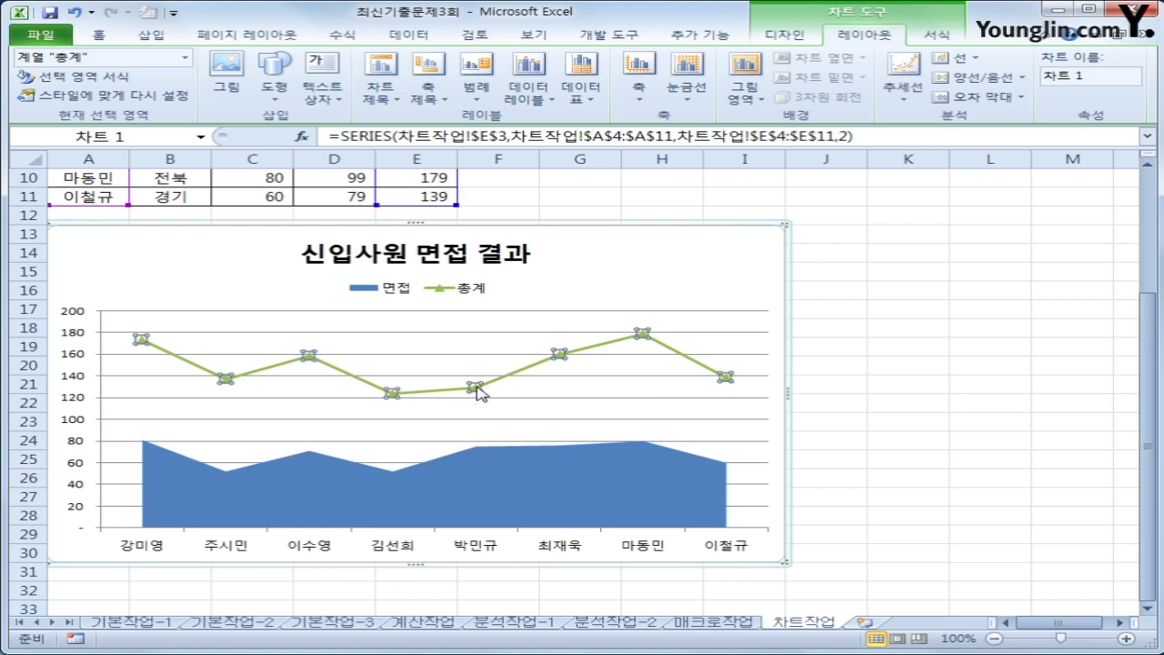
{"action": "right_click", "coordinate": [477, 391]}
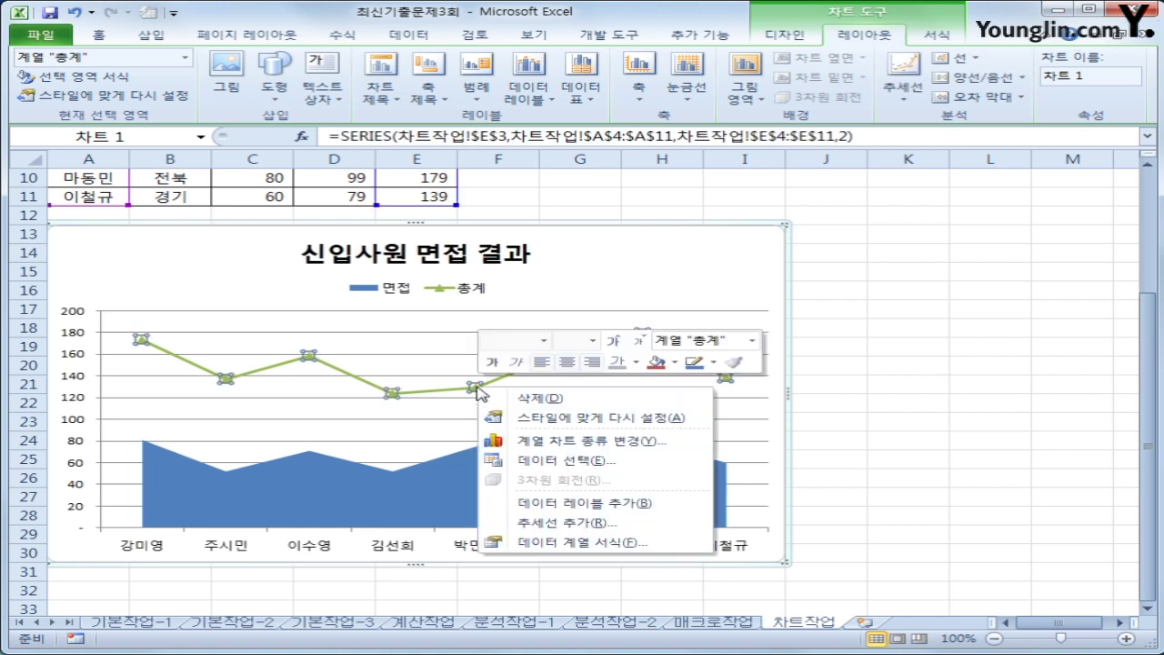
{"action": "left_click", "coordinate": [609, 549]}
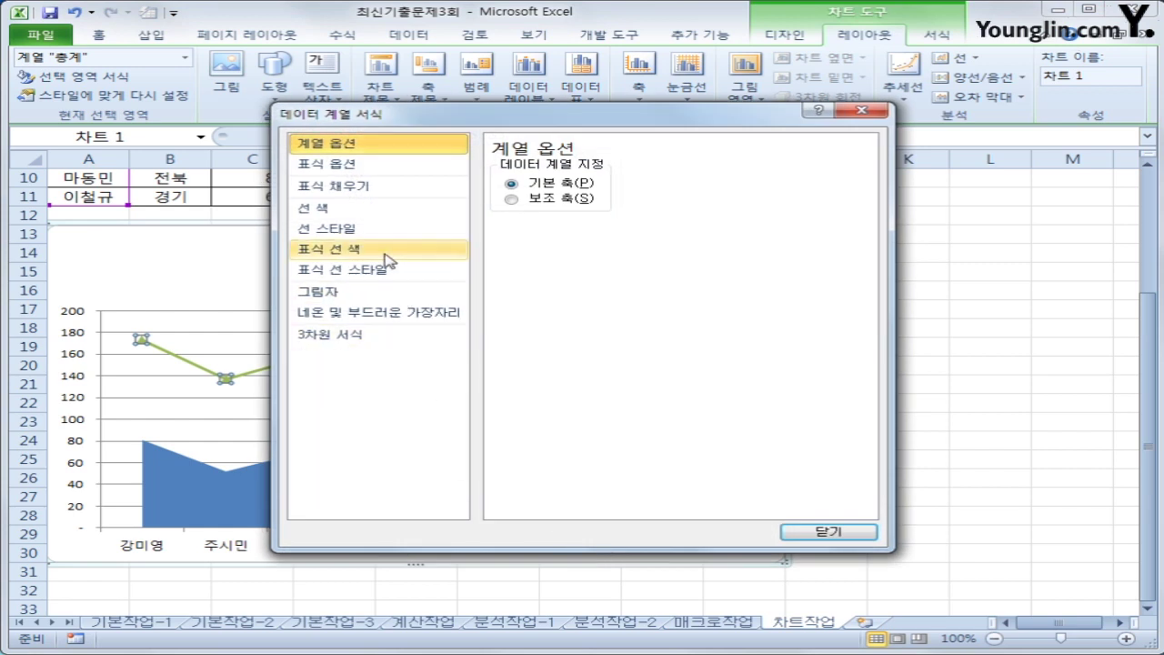
{"action": "left_click", "coordinate": [380, 238]}
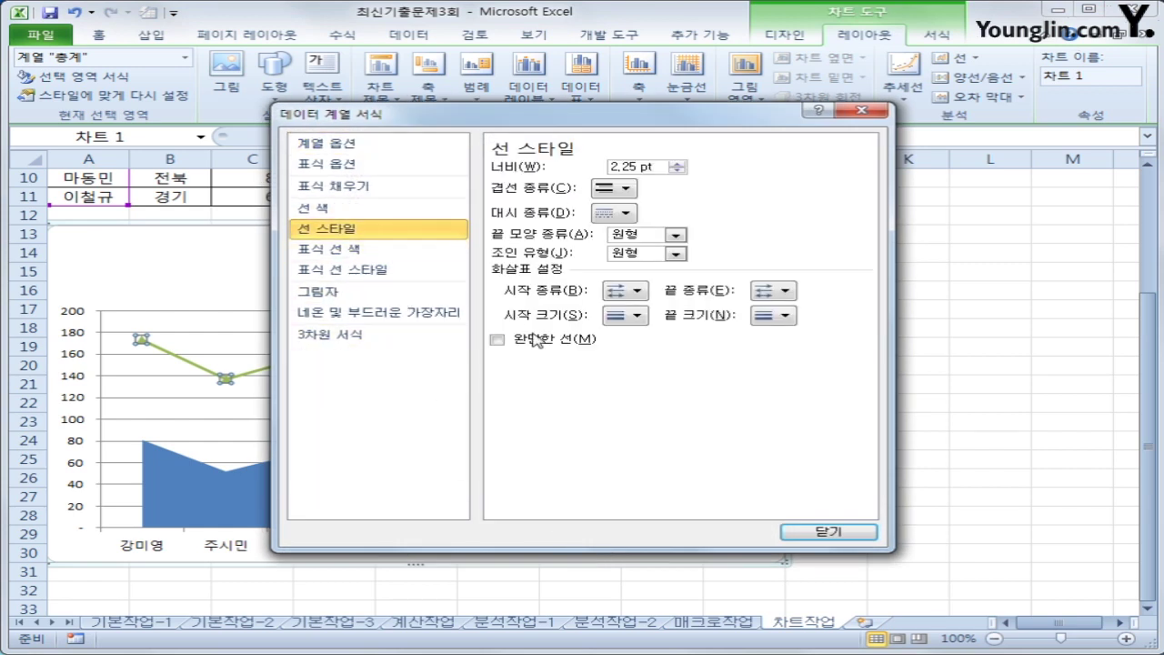
{"action": "left_click", "coordinate": [536, 344]}
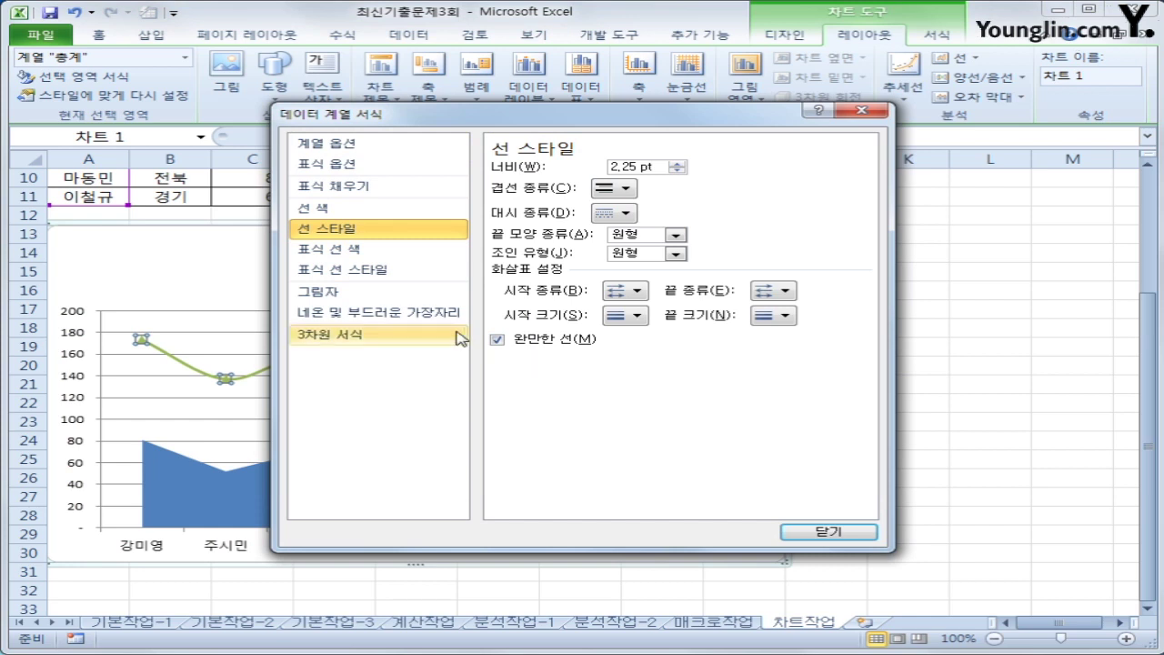
Step: Set the 총계 series markers to the built-in square shape, then close the formatting and deselect the chart
{"action": "left_click", "coordinate": [393, 191]}
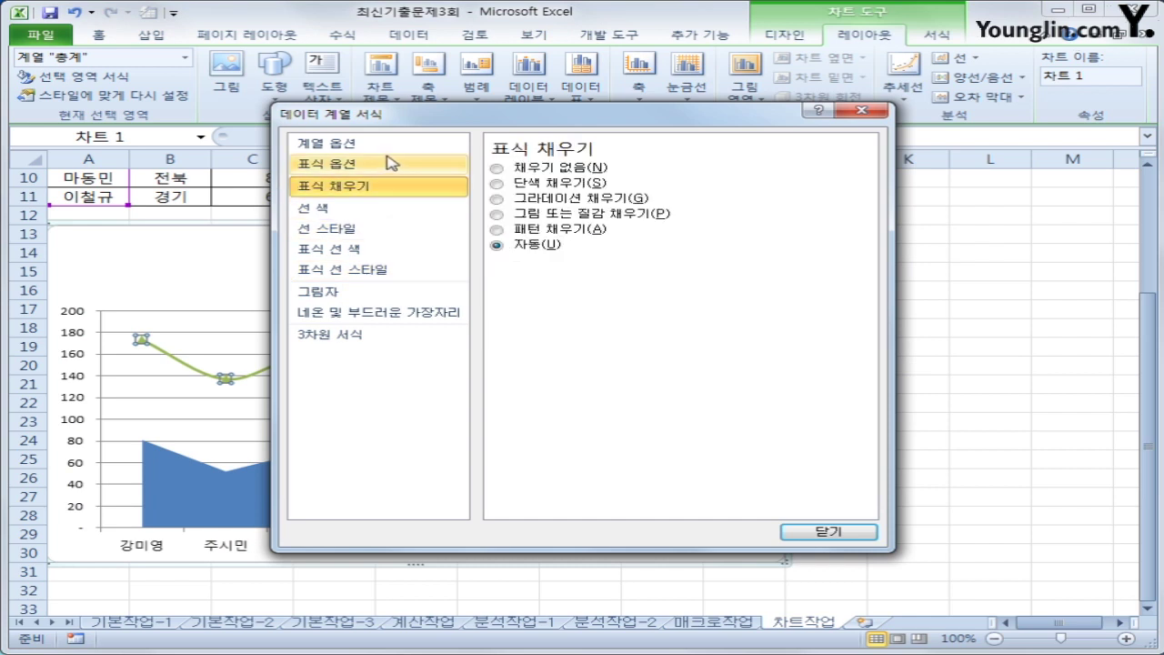
{"action": "left_click", "coordinate": [391, 162]}
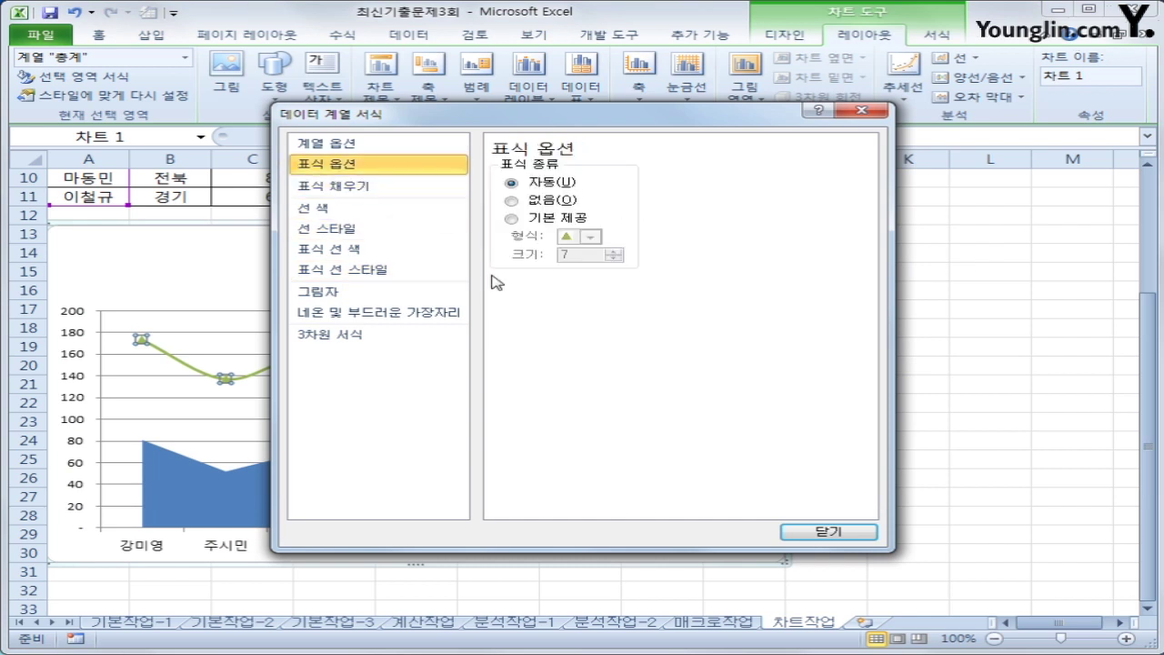
{"action": "left_click", "coordinate": [512, 219]}
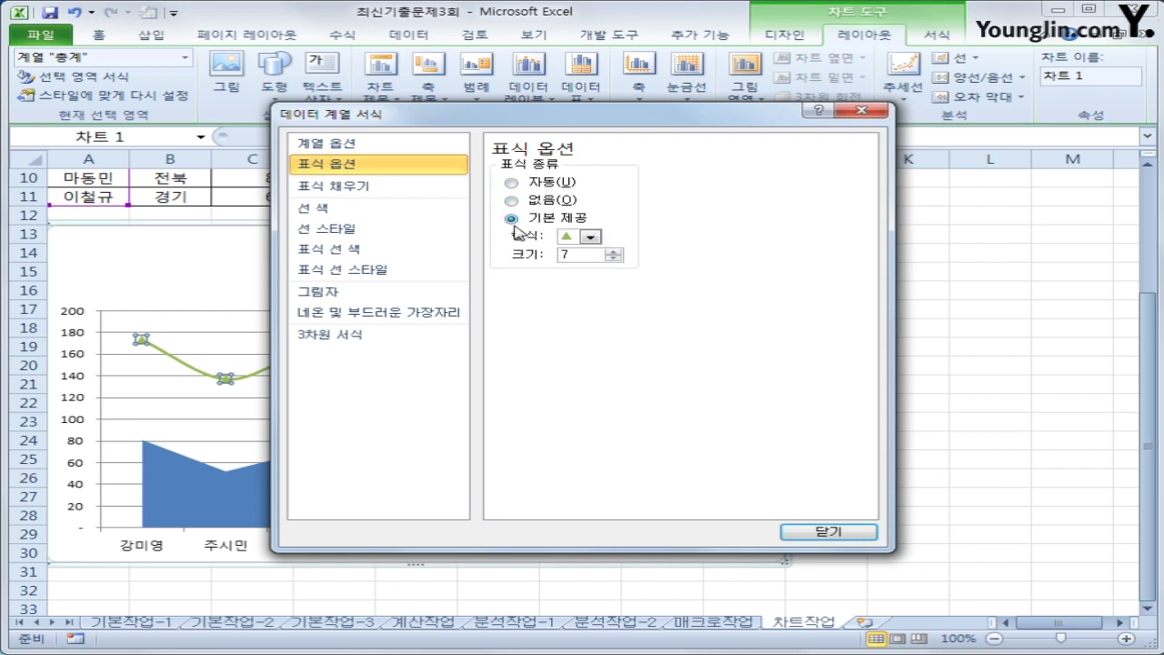
{"action": "left_click", "coordinate": [590, 236]}
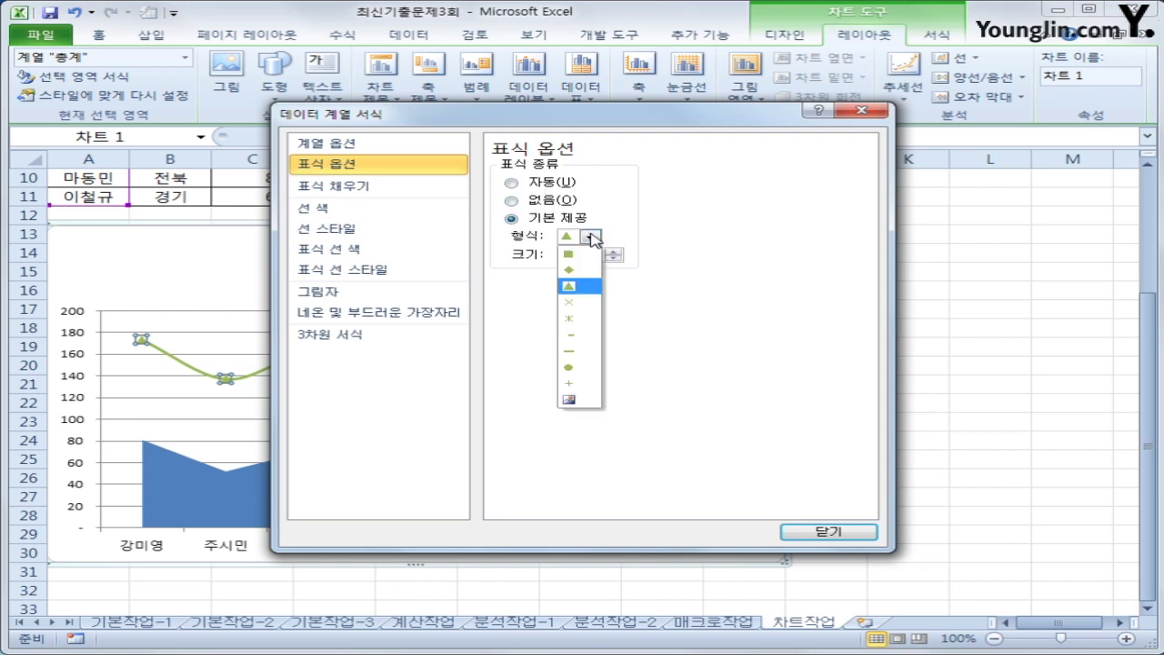
{"action": "left_click", "coordinate": [590, 255]}
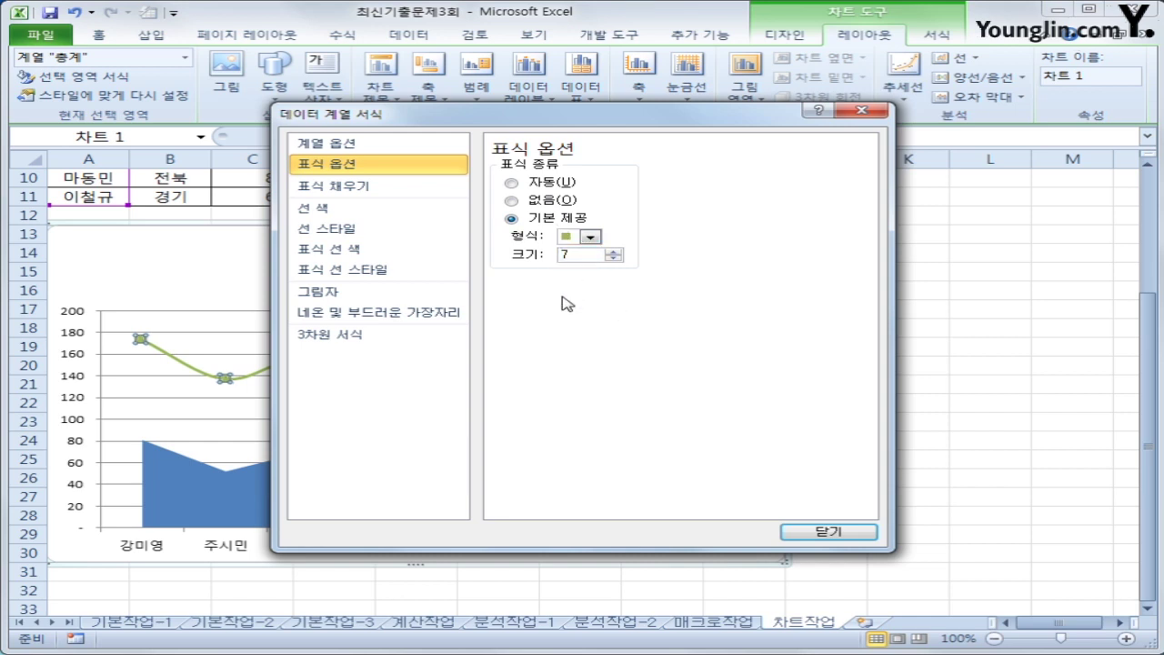
{"action": "left_click", "coordinate": [794, 537]}
{"action": "left_click", "coordinate": [920, 522]}
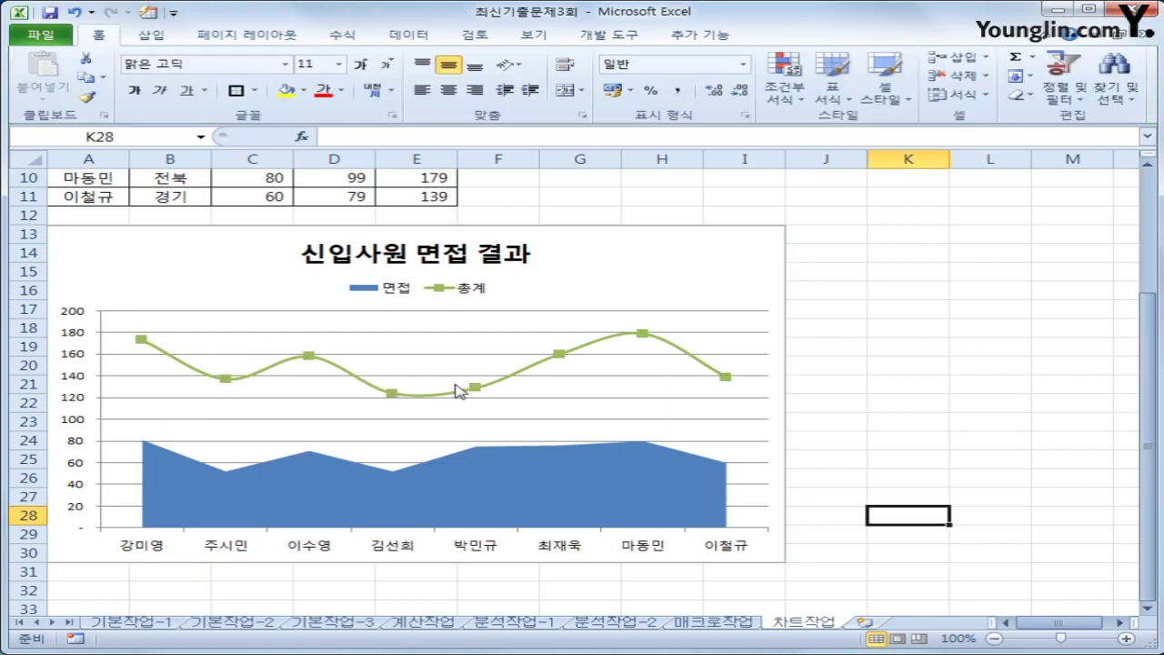
Step: Format the chart's vertical value axis in the 숫자 category with 1 decimal place, and deselect the chart
{"action": "mouse_move", "coordinate": [461, 400]}
{"action": "left_click", "coordinate": [77, 364]}
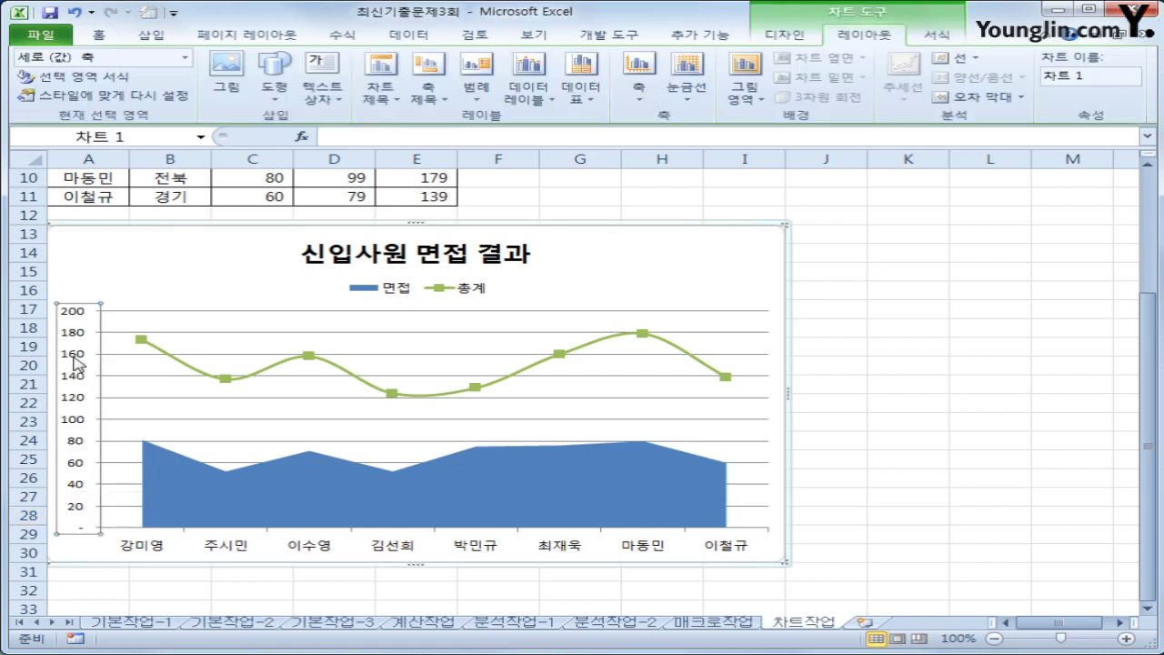
{"action": "double_click", "coordinate": [77, 364]}
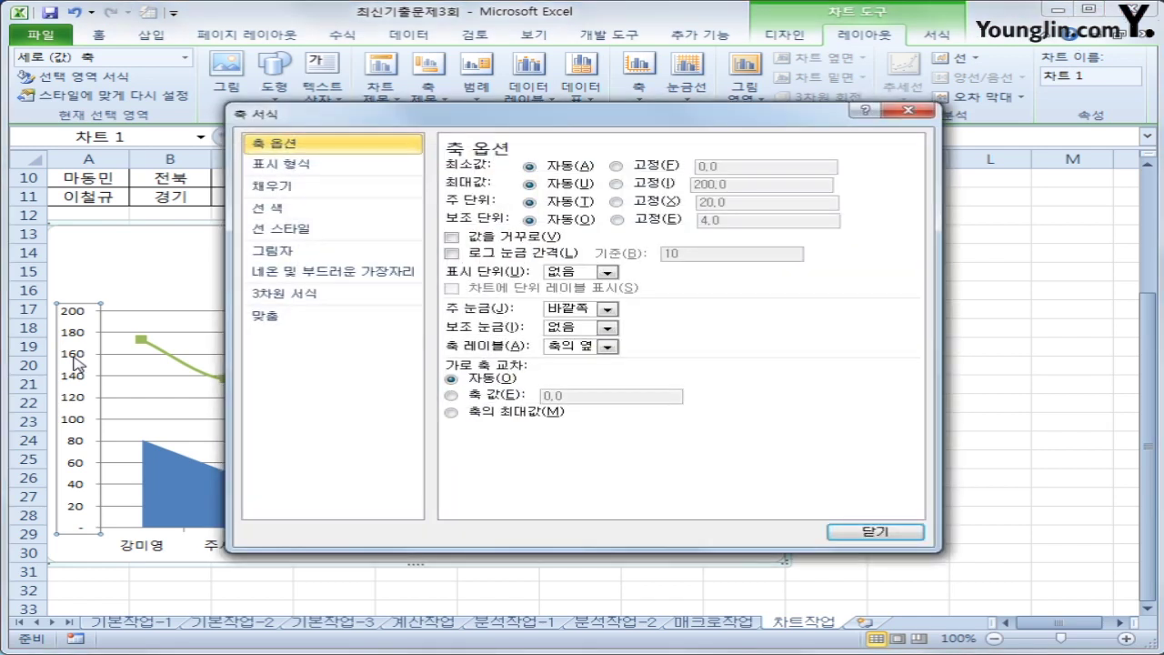
{"action": "left_click", "coordinate": [282, 166]}
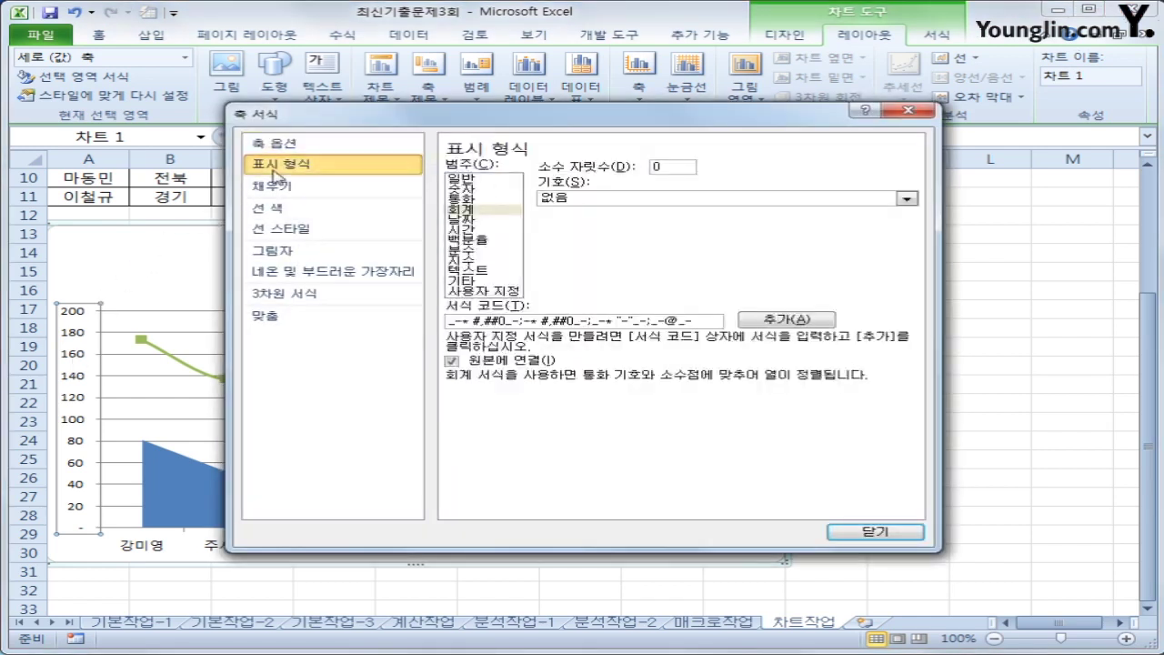
{"action": "left_click", "coordinate": [483, 190]}
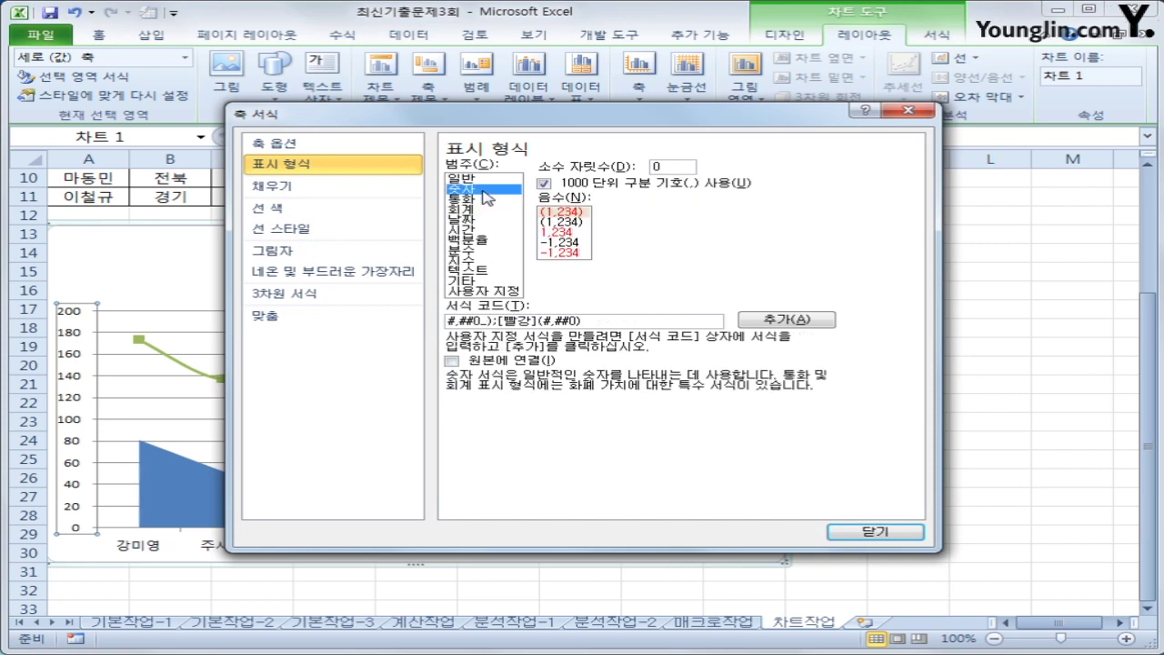
{"action": "left_click", "coordinate": [659, 167]}
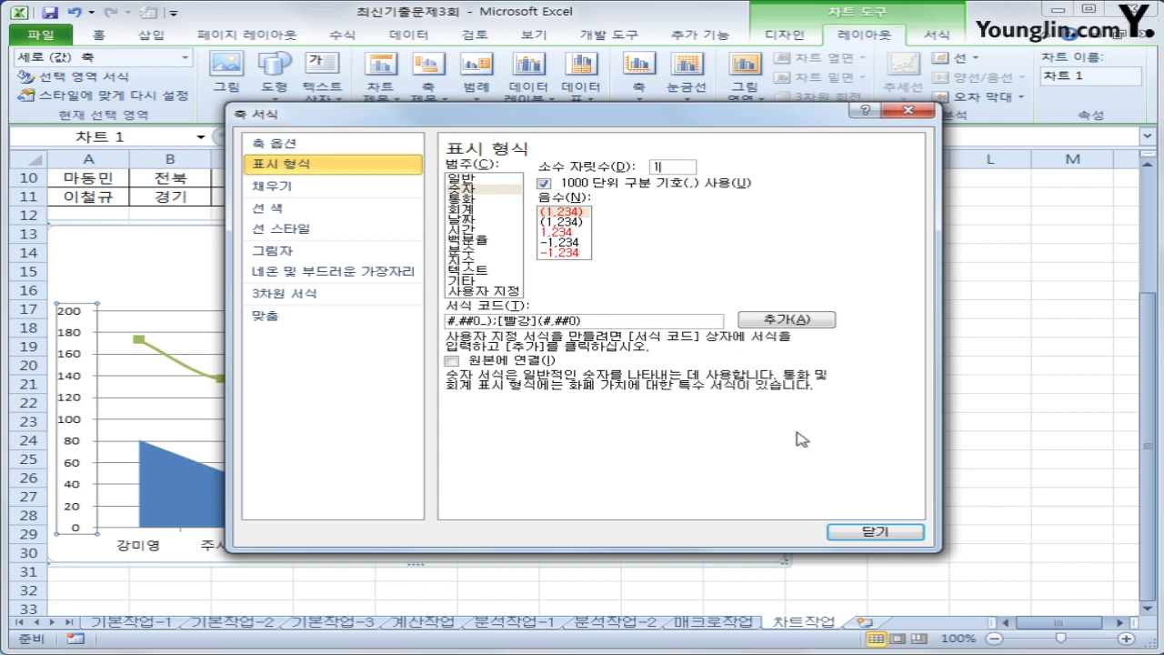
{"action": "left_click", "coordinate": [875, 531]}
{"action": "left_click", "coordinate": [947, 545]}
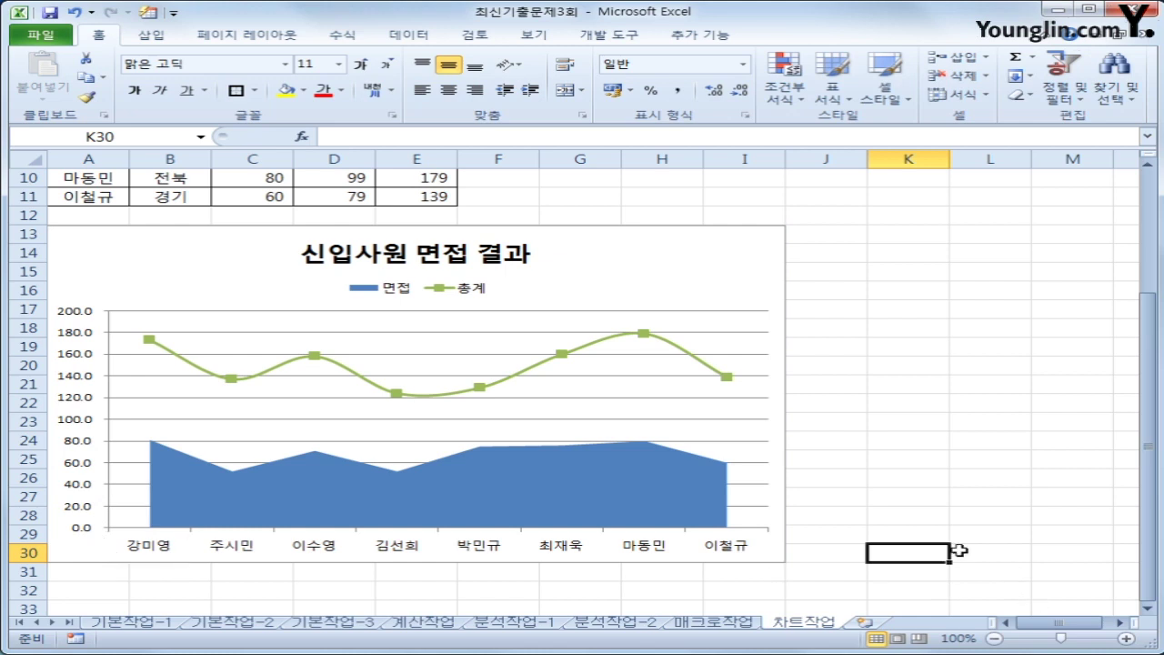
{"action": "left_click", "coordinate": [911, 530]}
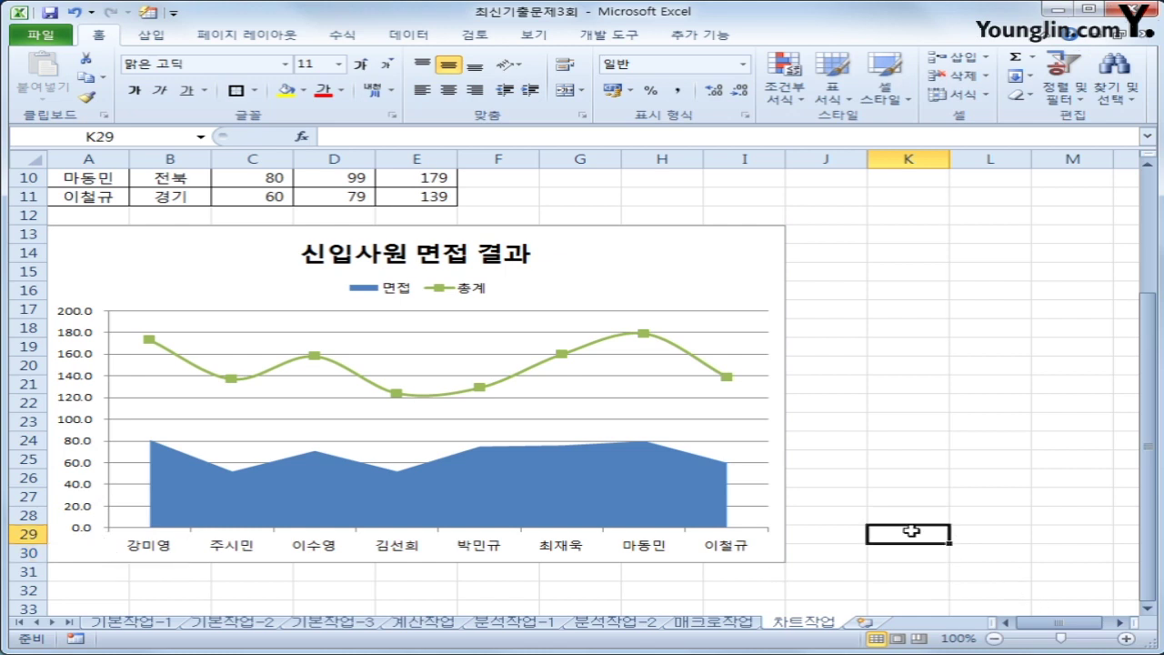
{"action": "left_click", "coordinate": [912, 578]}
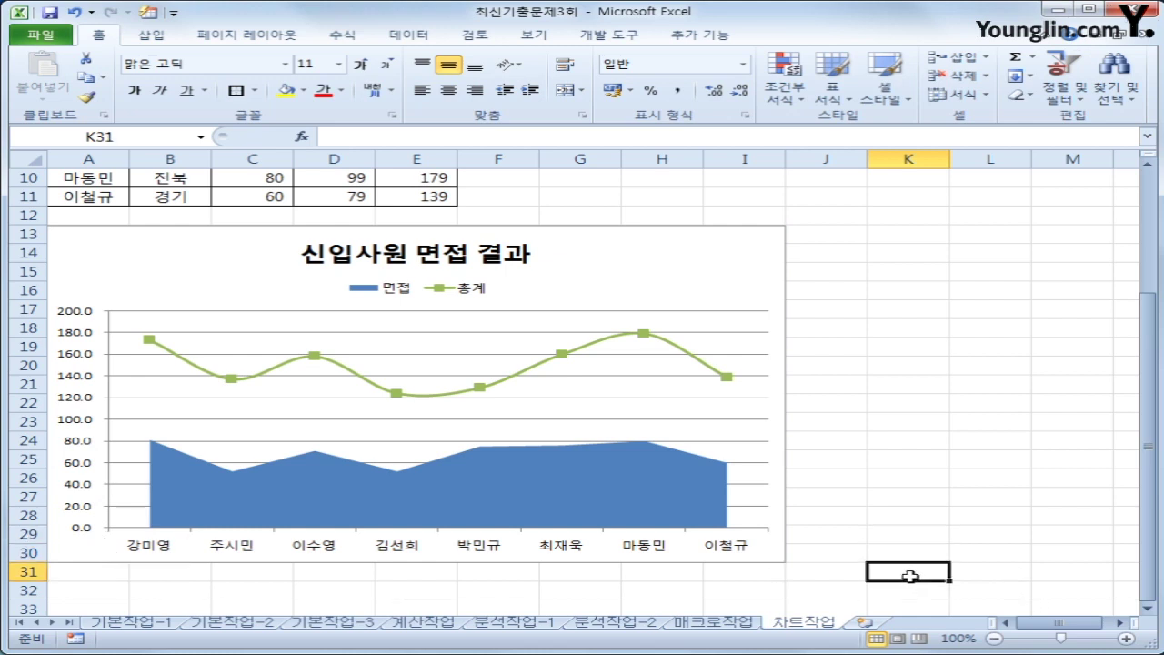